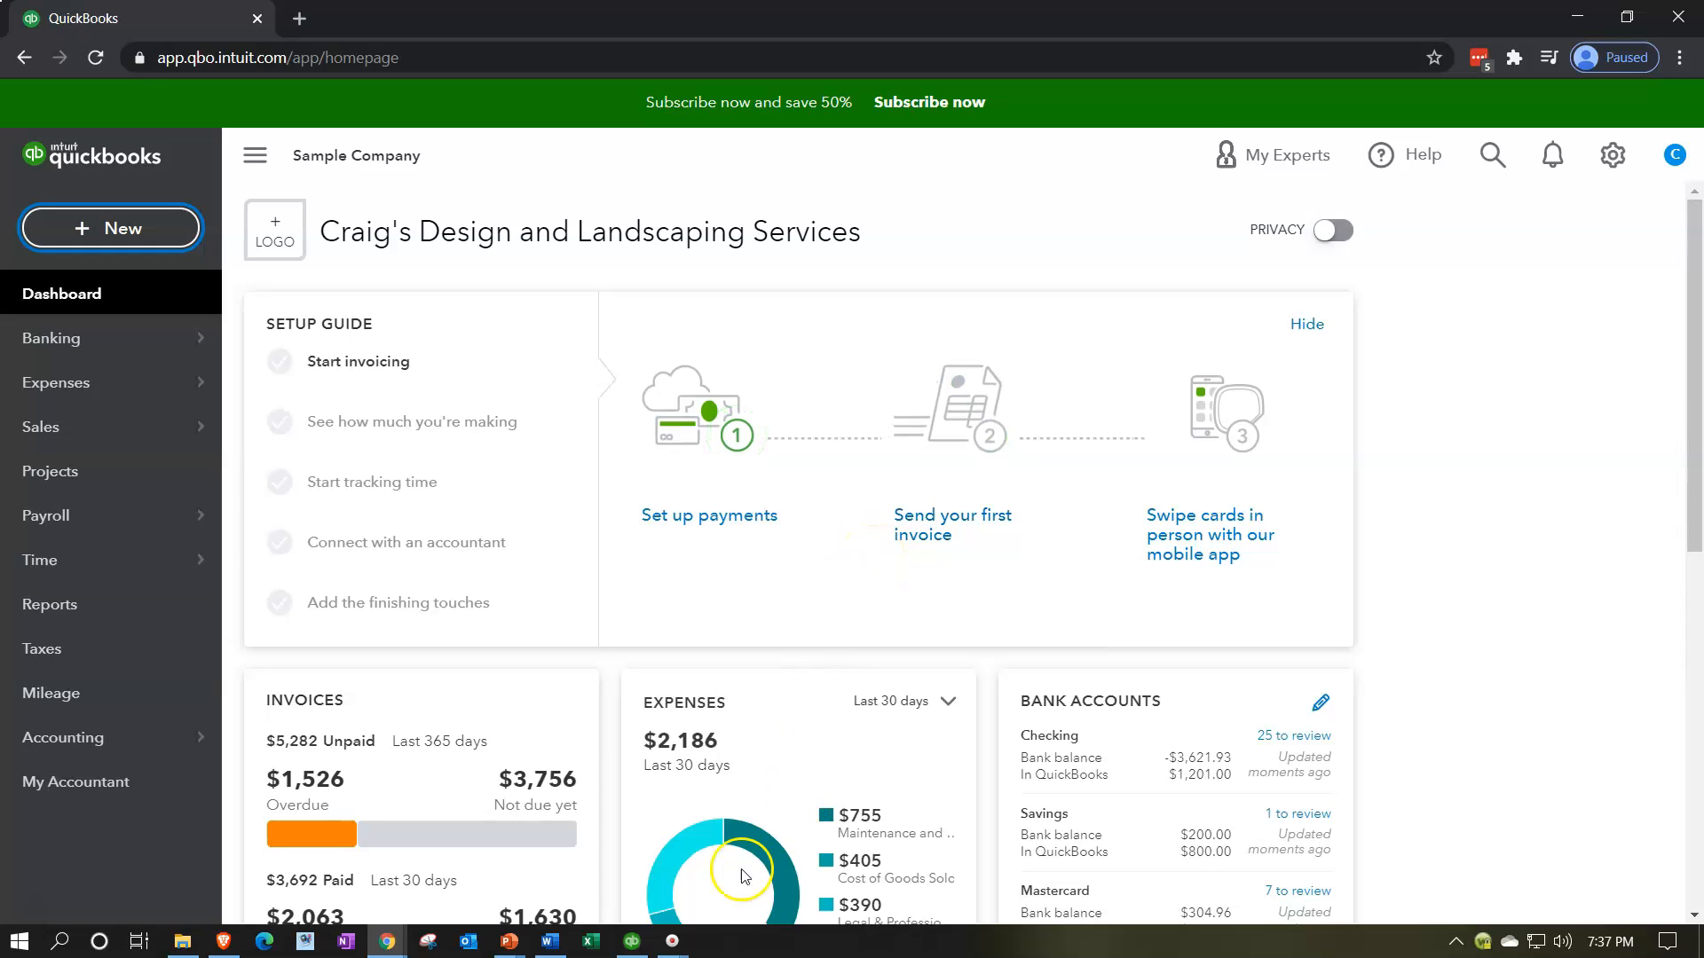
Switch to QuickBooks Desktop, close the Vendor Center to view the home page flowchart, and return to QuickBooks Online.
left_click(632, 942)
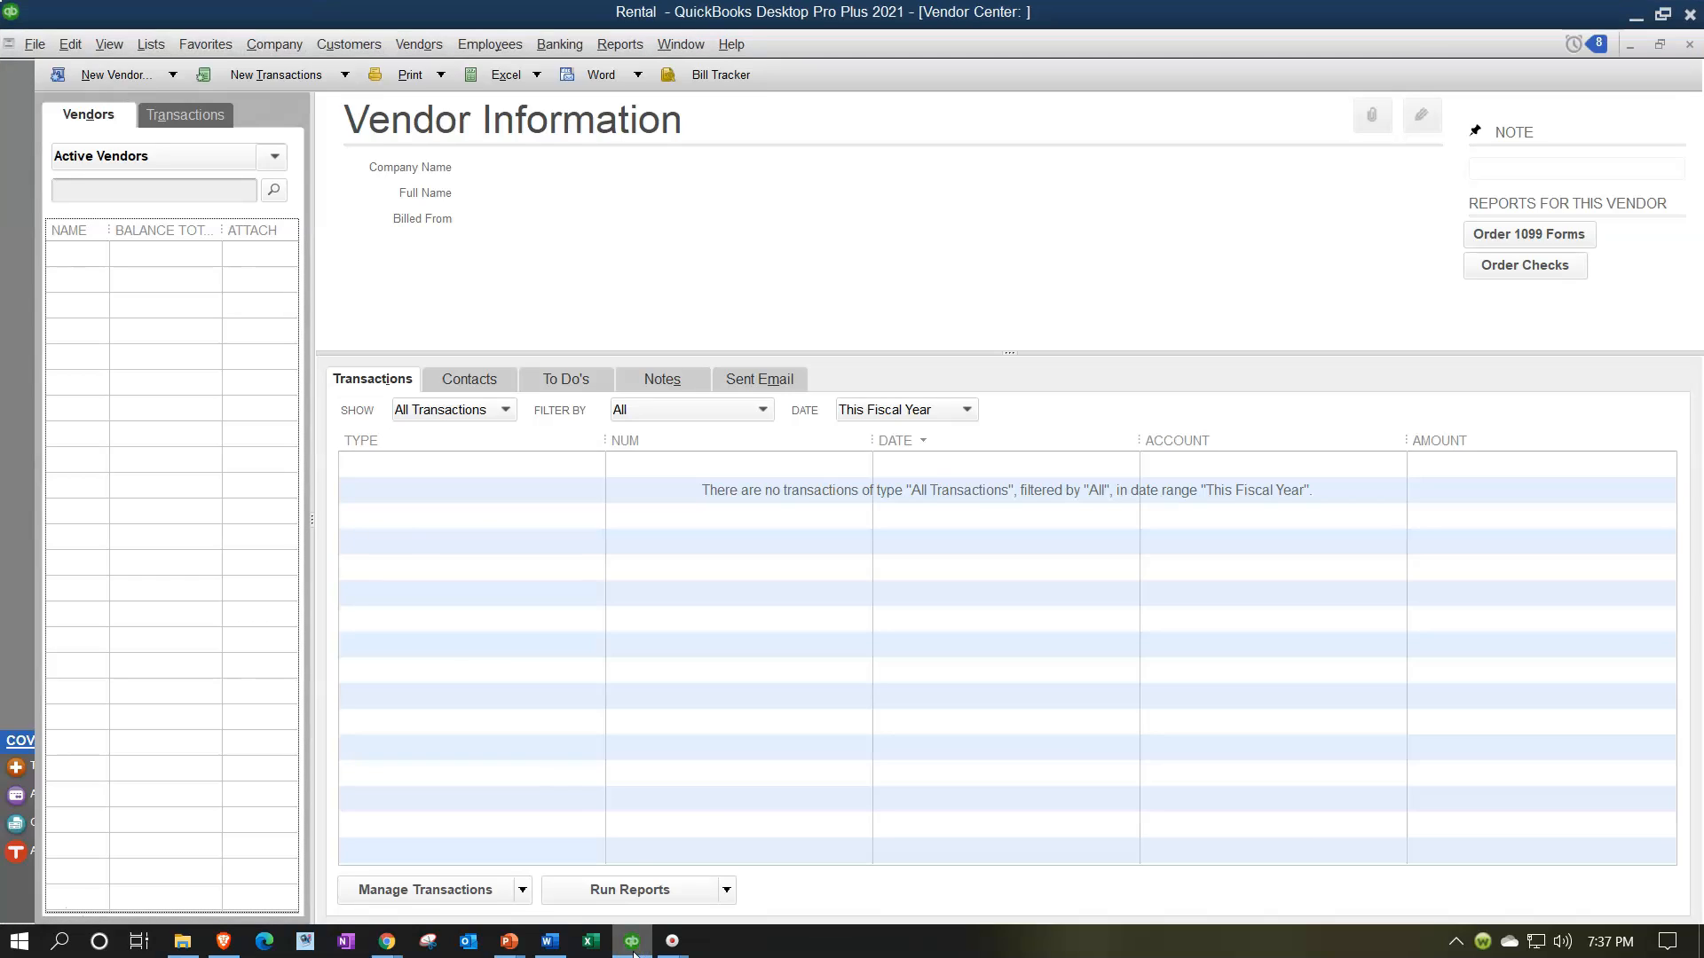
left_click(1689, 50)
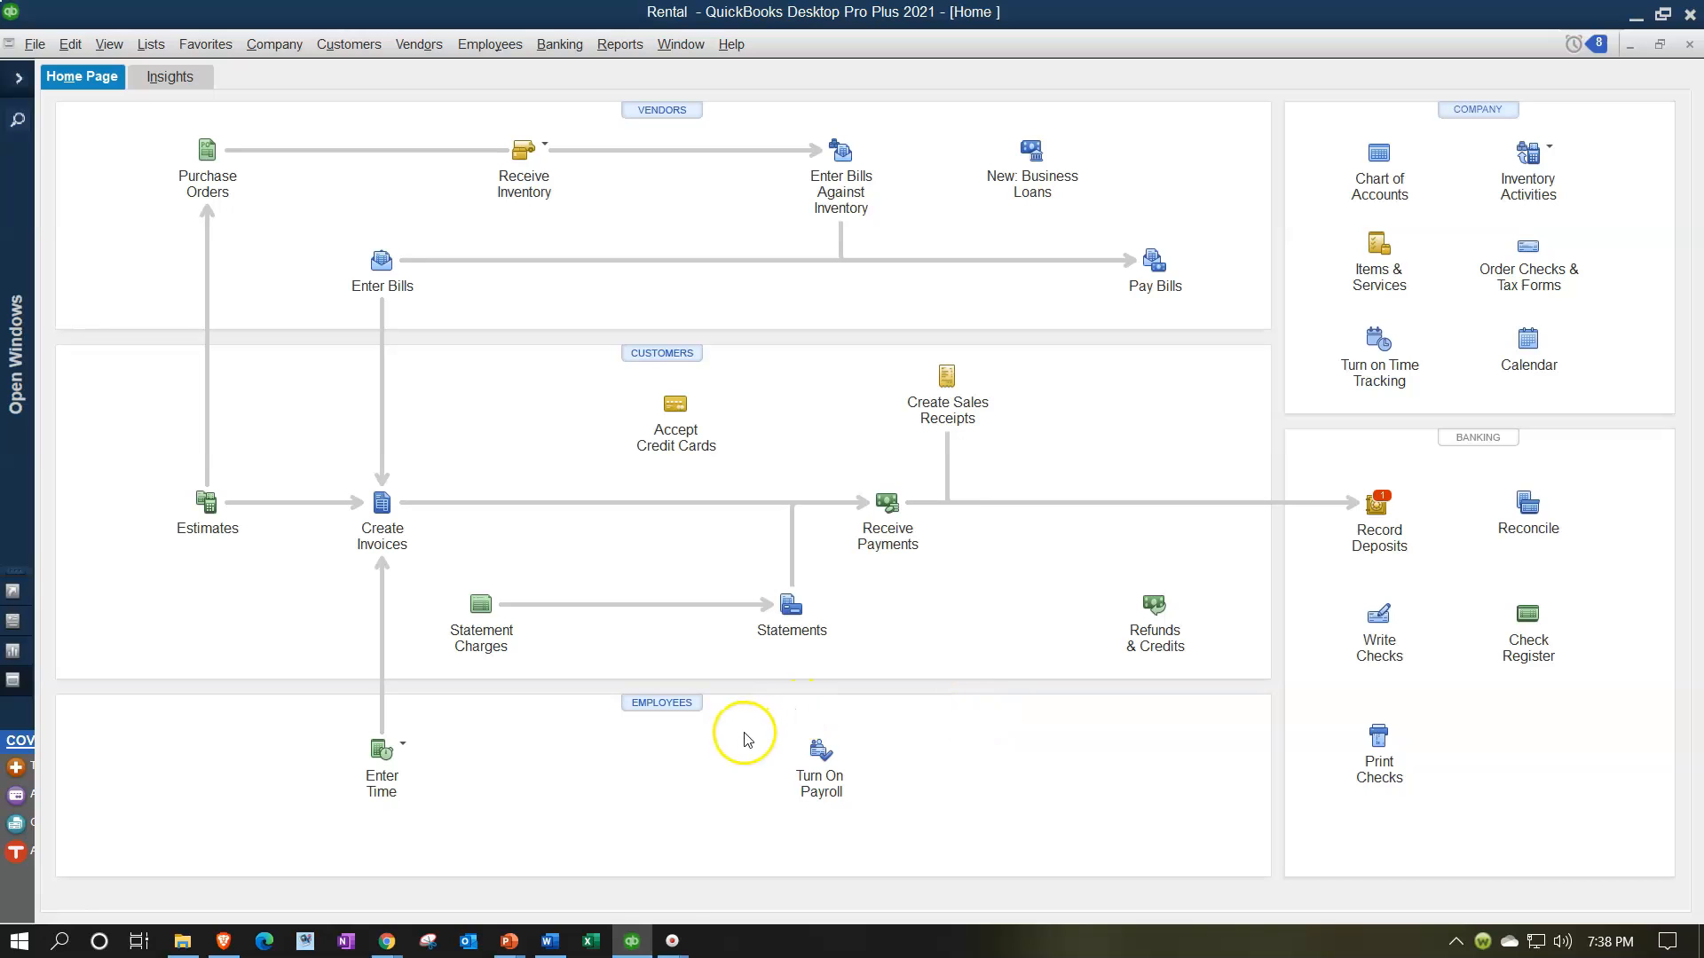
left_click(635, 941)
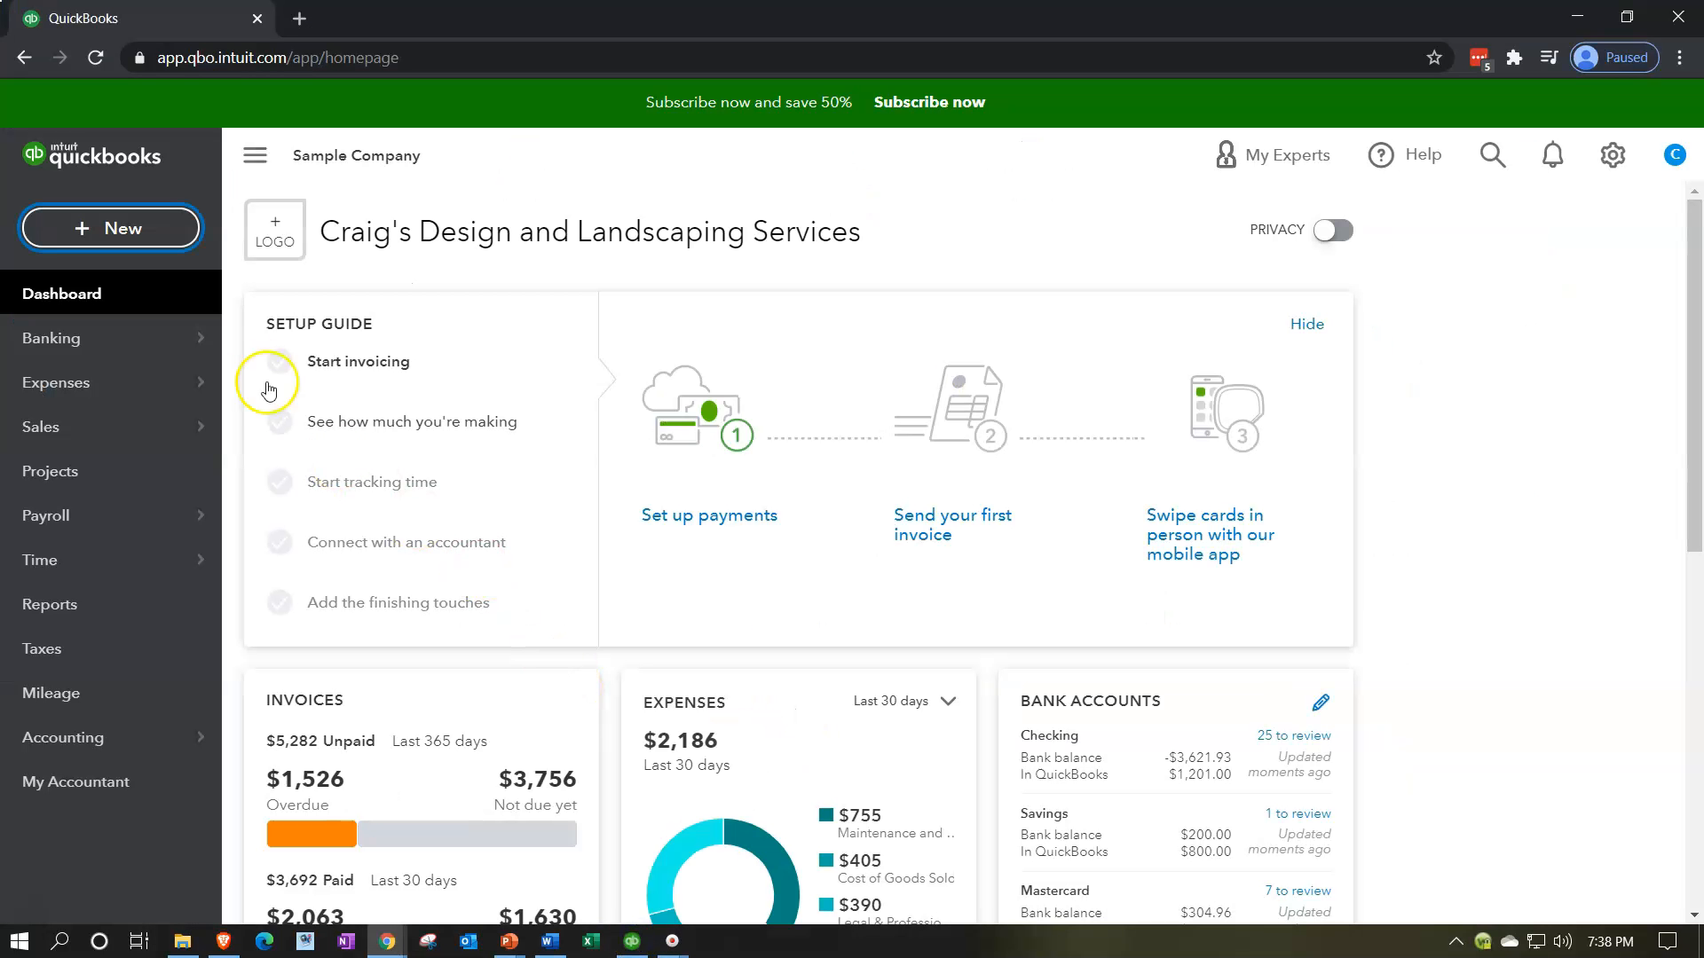
Open a new blank vendor bill form to view its layout, dismiss the payment promotion, and close the form.
left_click(153, 225)
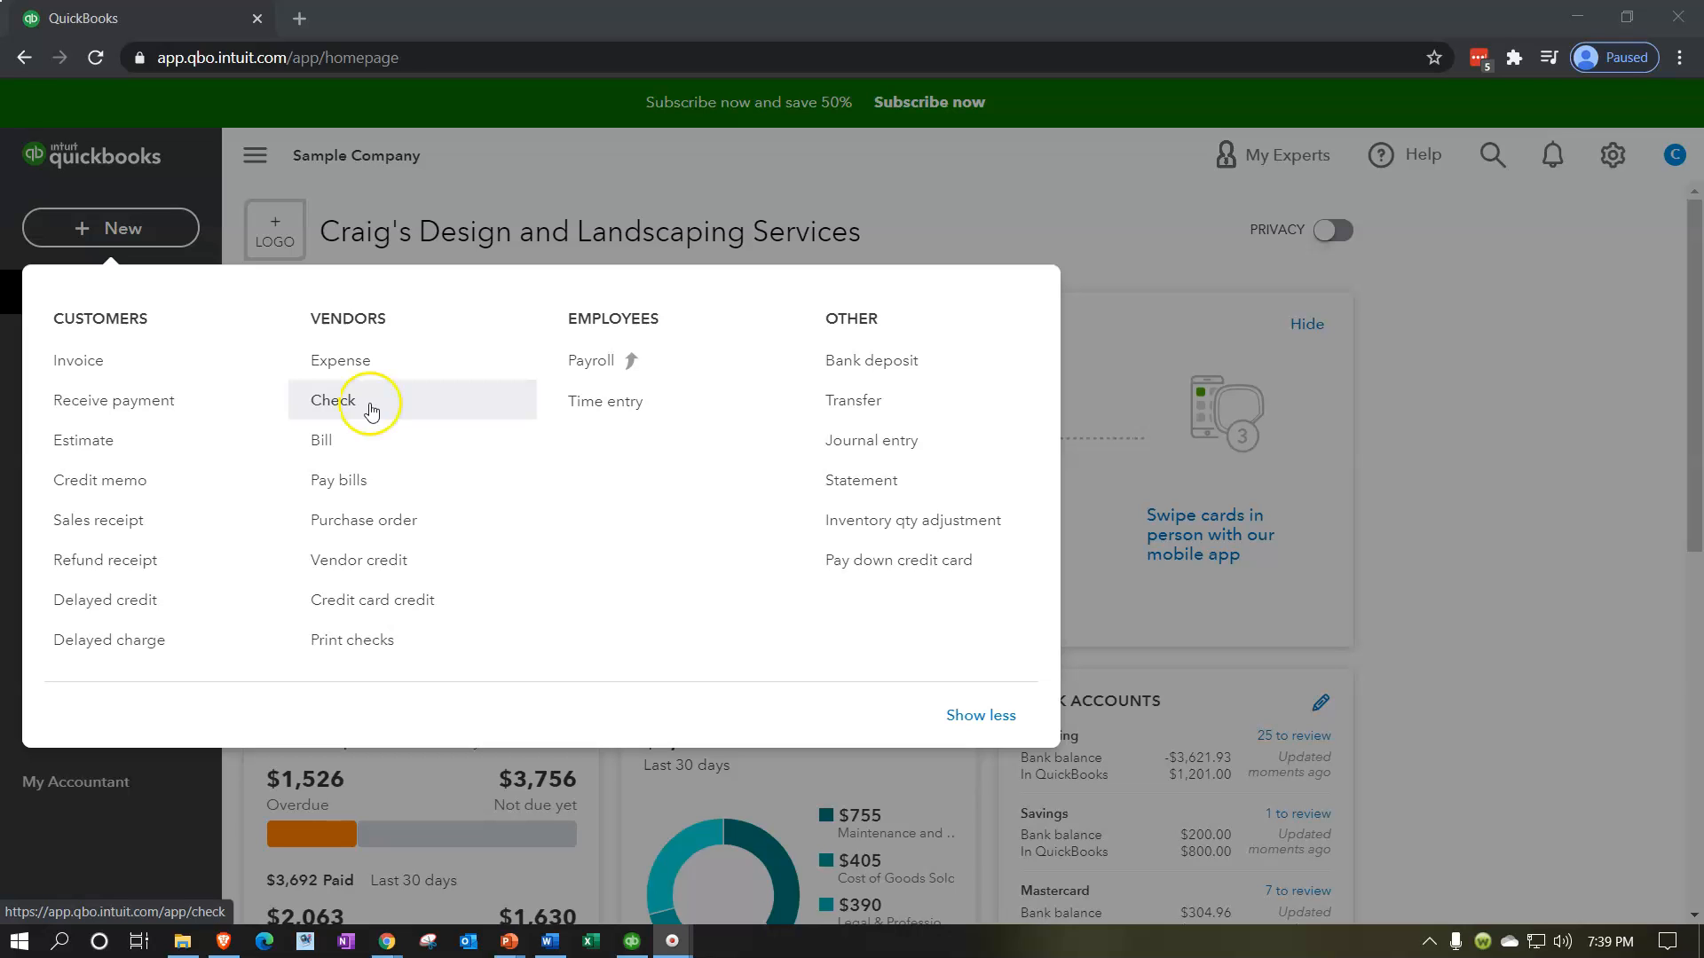
left_click(358, 451)
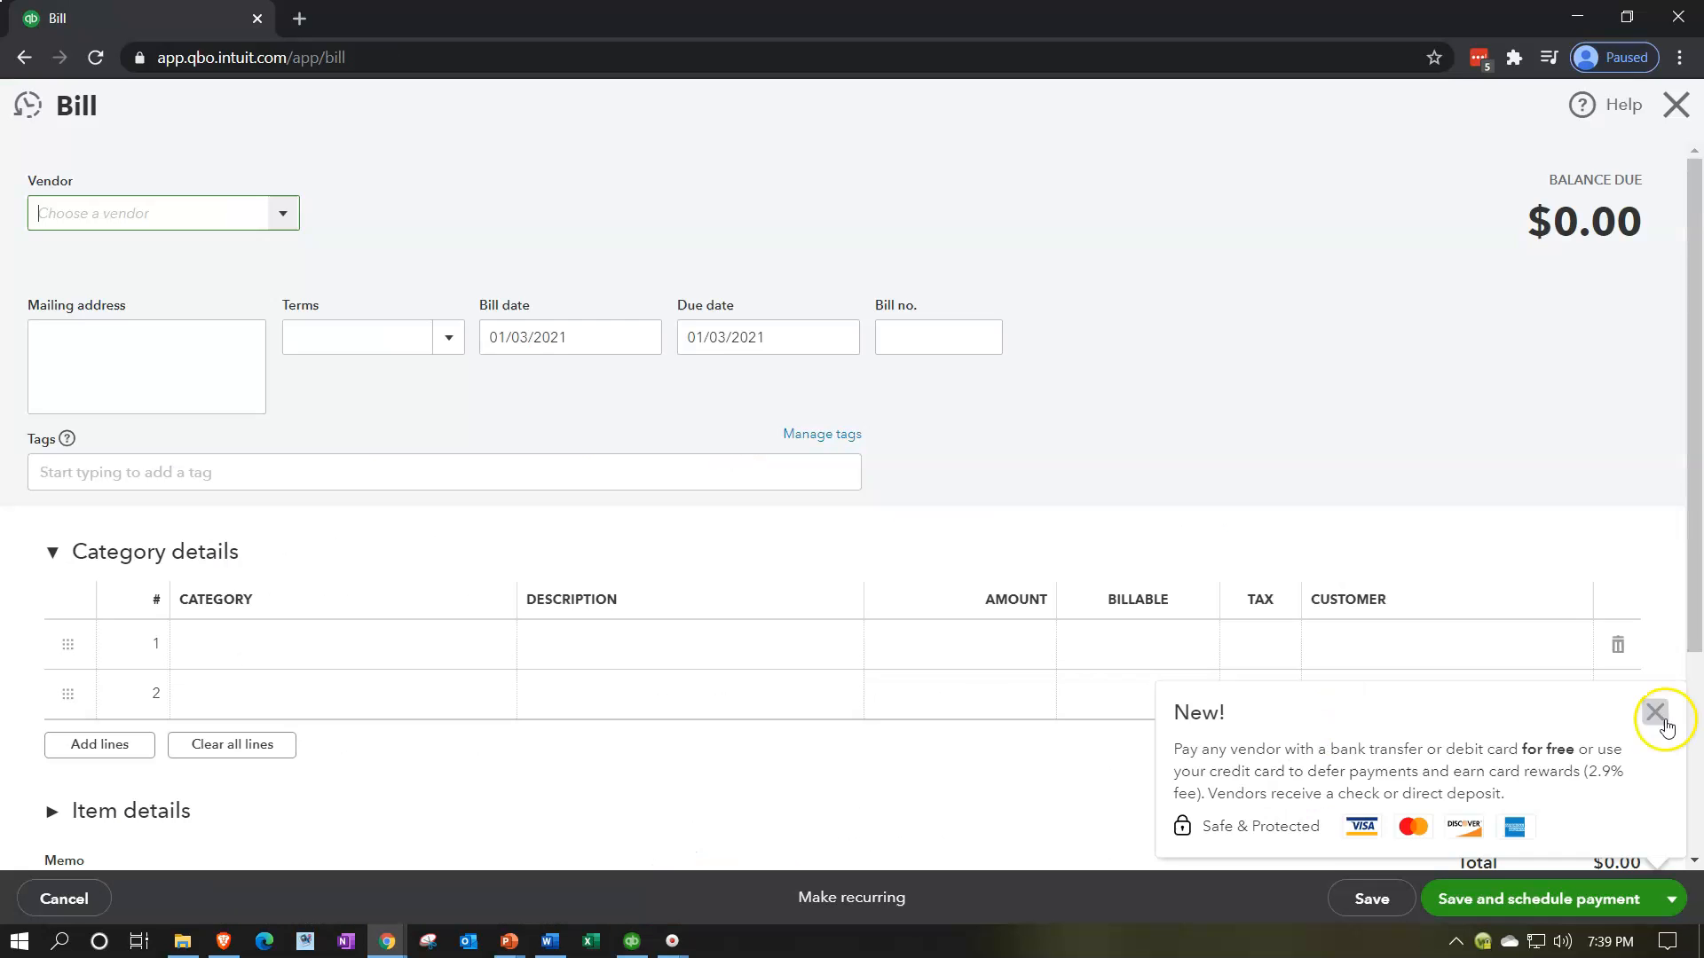
left_click(1665, 720)
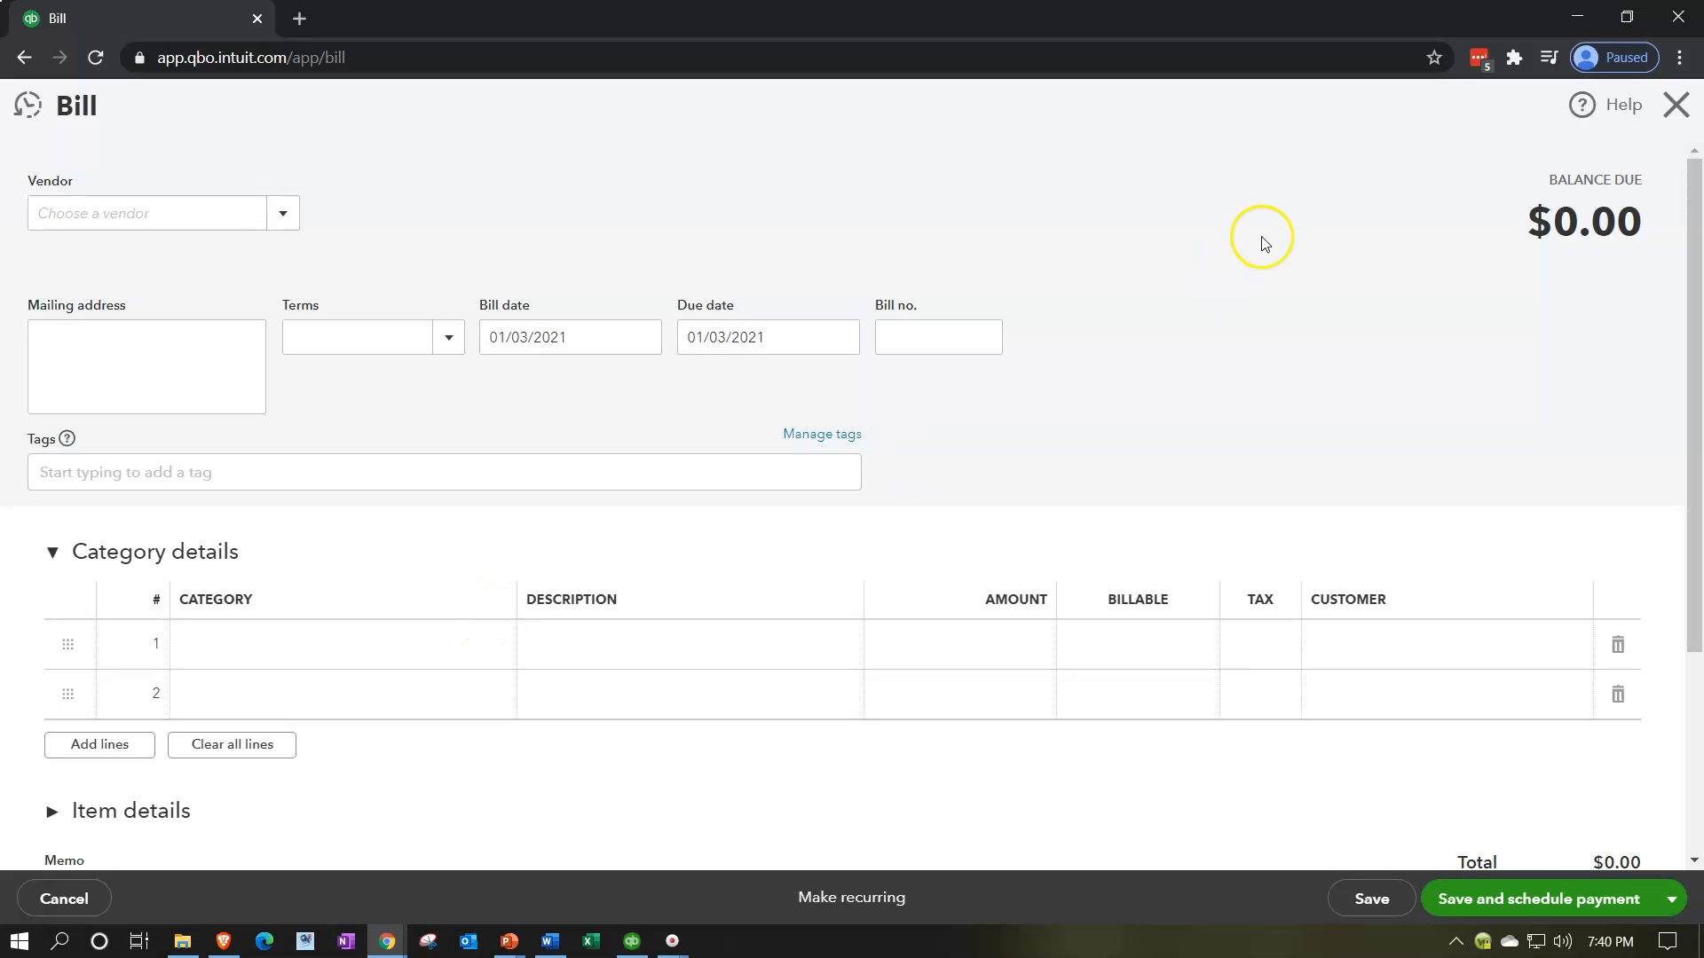
left_click(1669, 125)
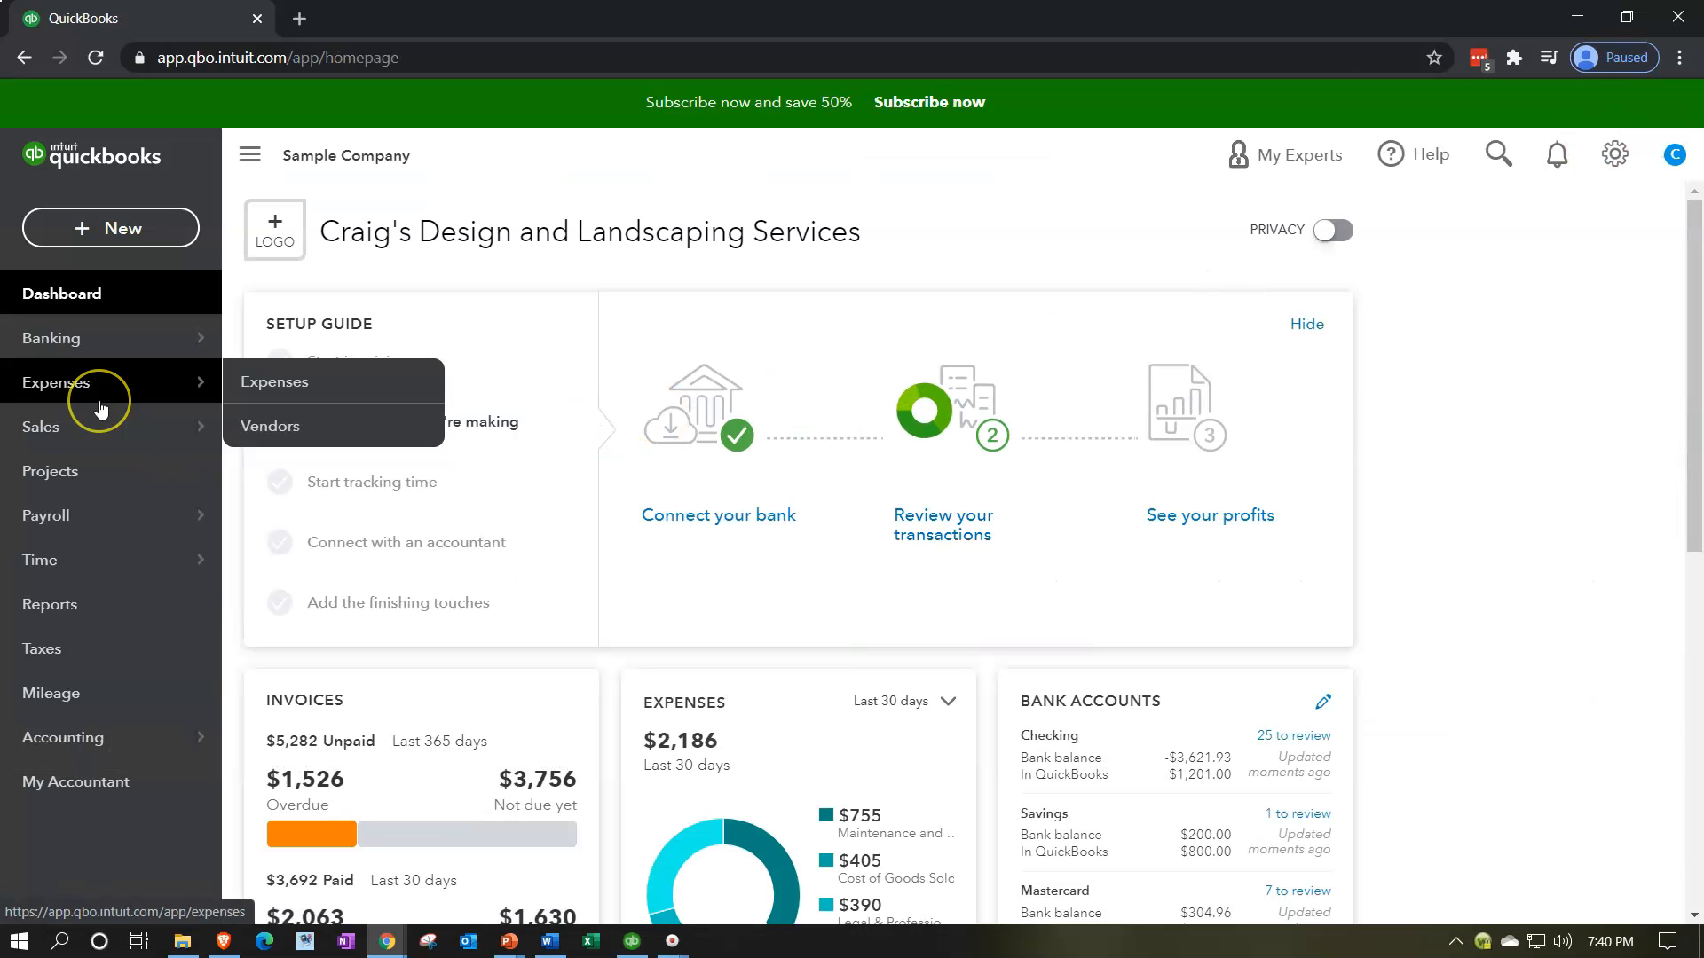
Open the expense transactions list and filter it to the transaction type Bill.
left_click(101, 407)
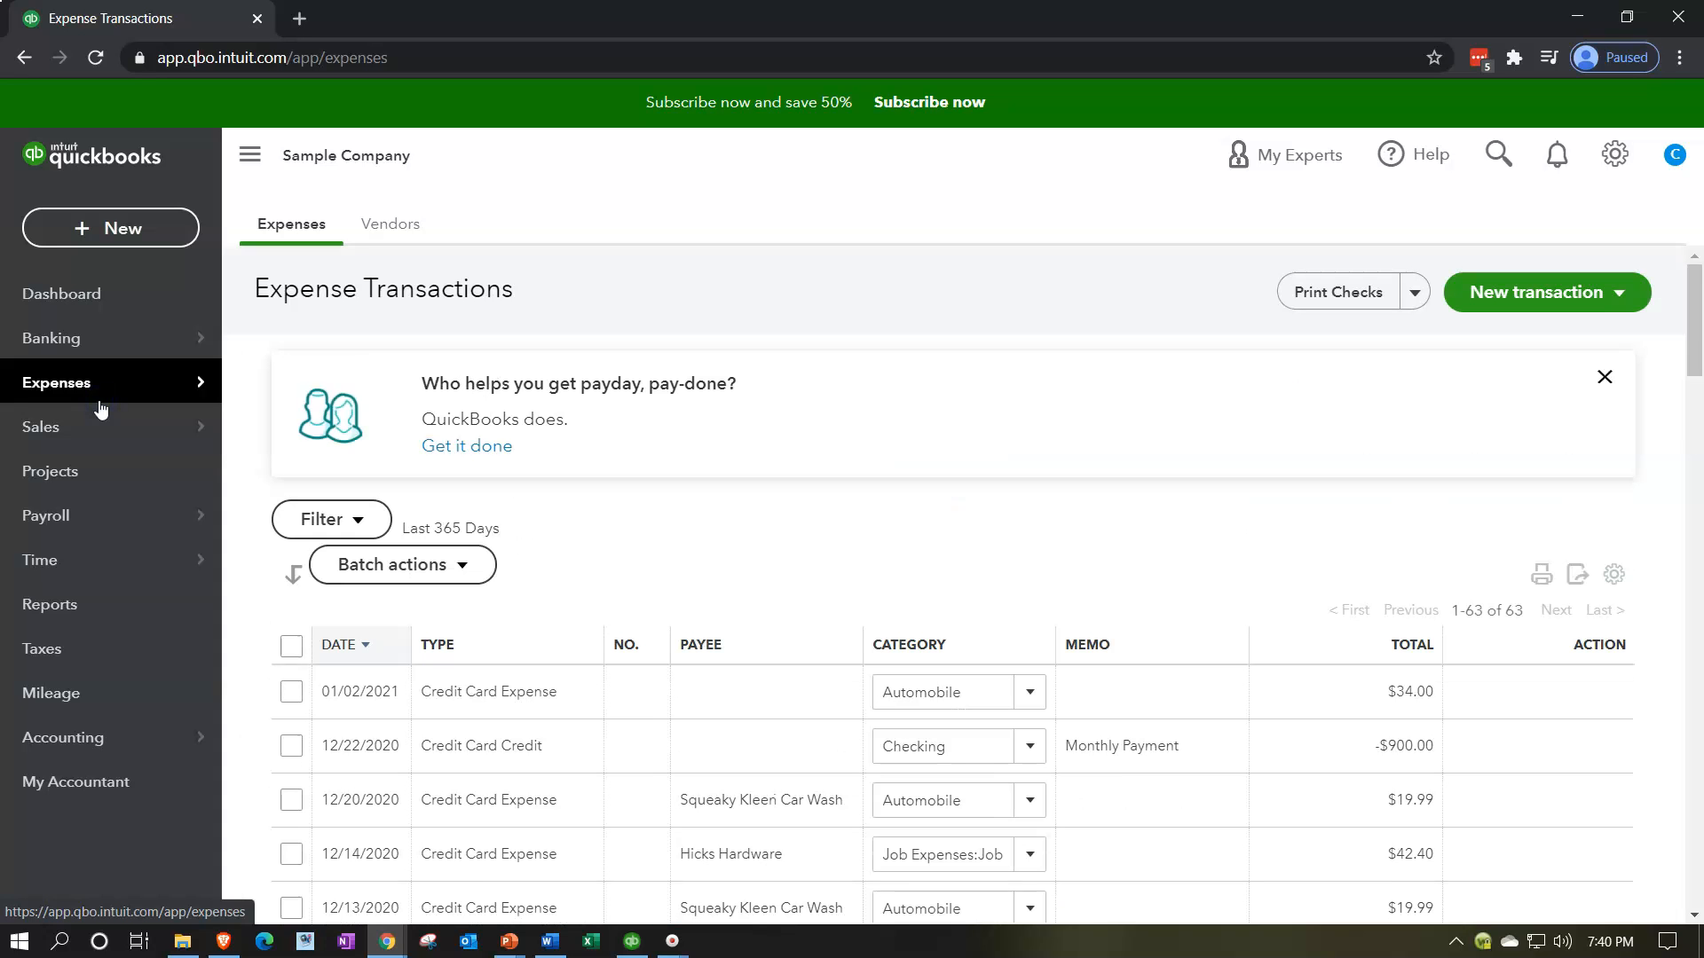
scroll(593, 501, "down", 1)
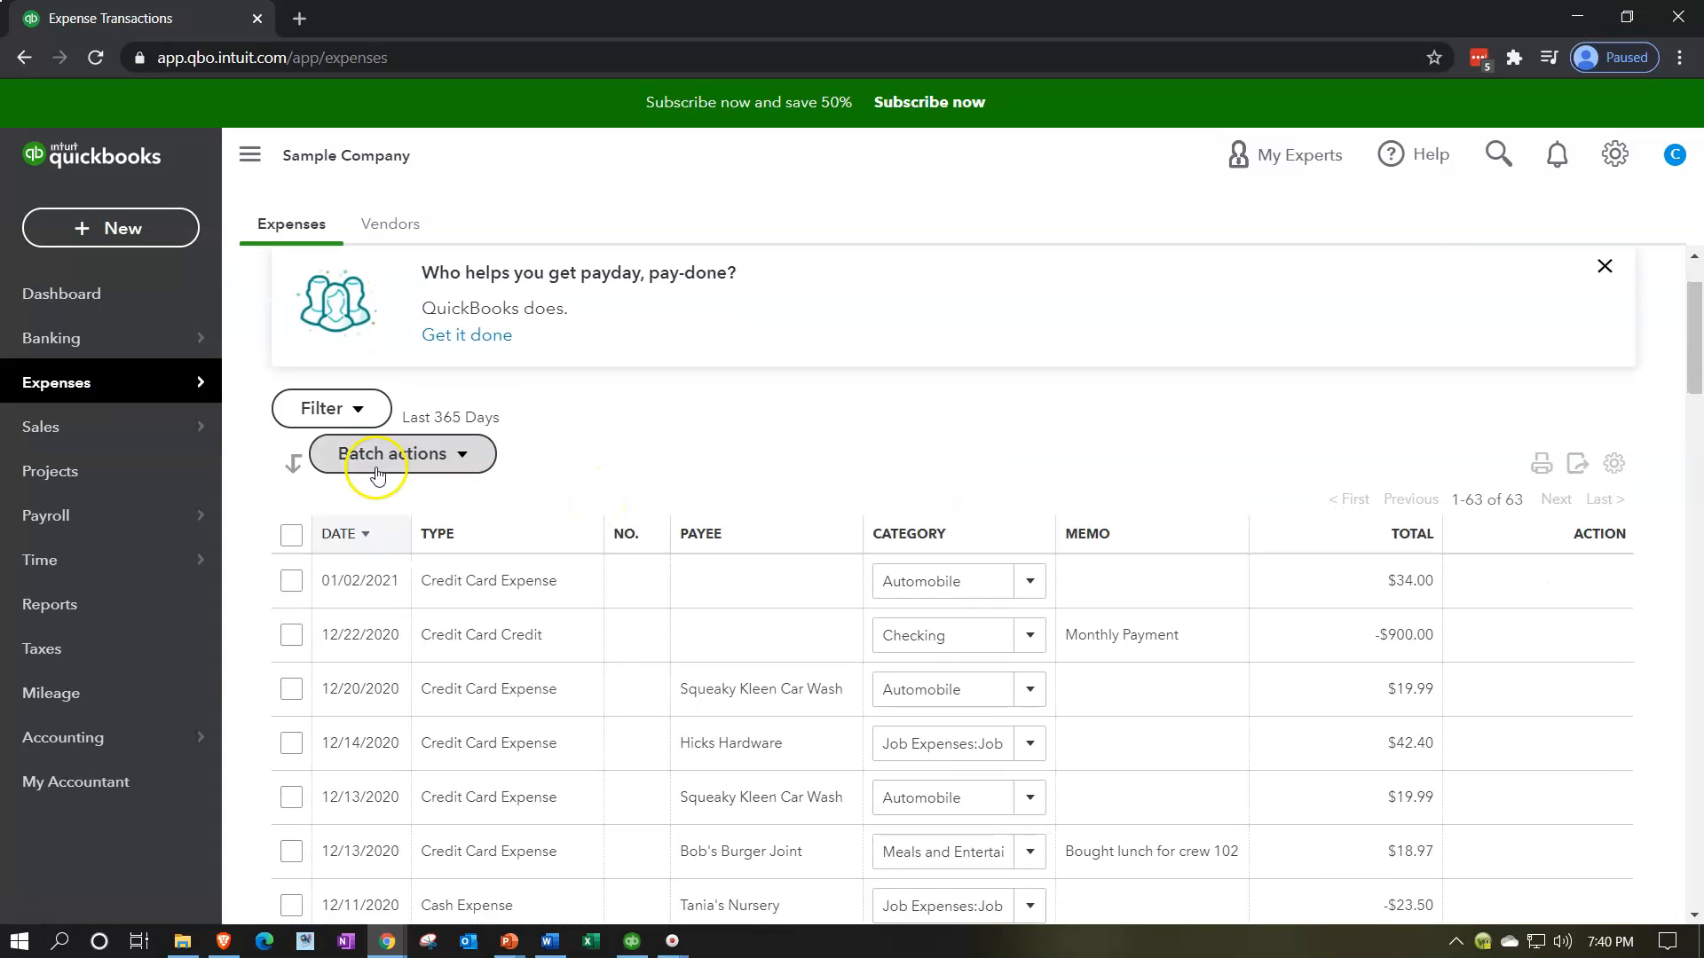
left_click(363, 424)
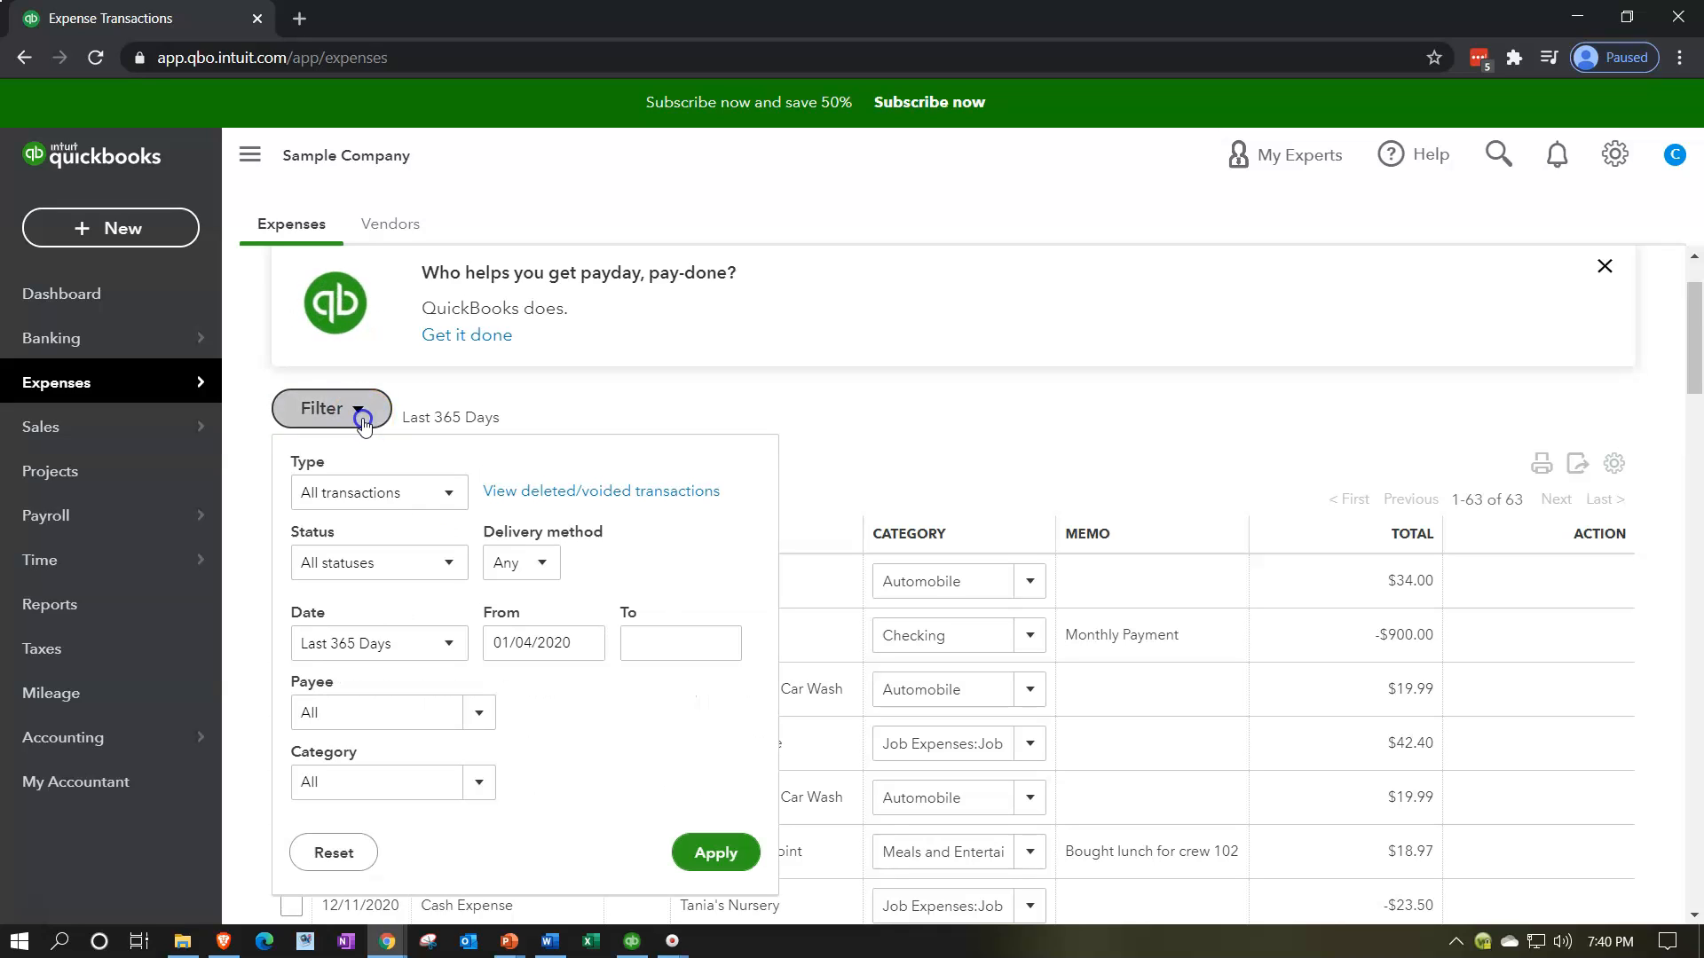
left_click(438, 494)
left_click(371, 597)
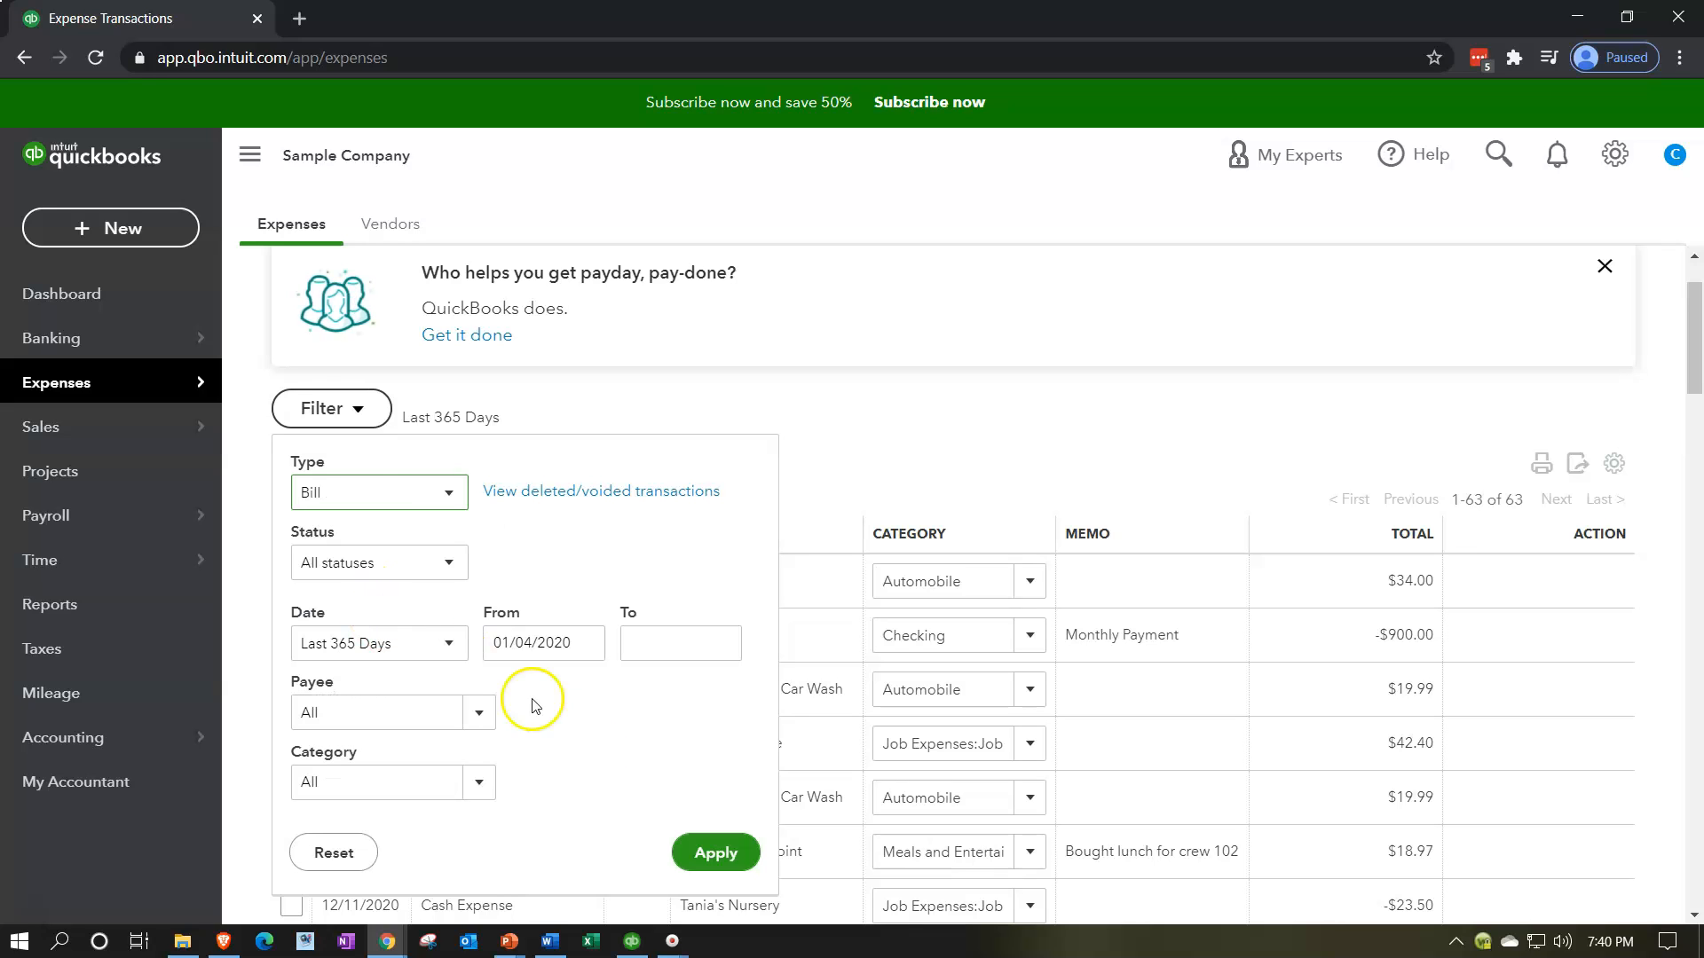
left_click(713, 843)
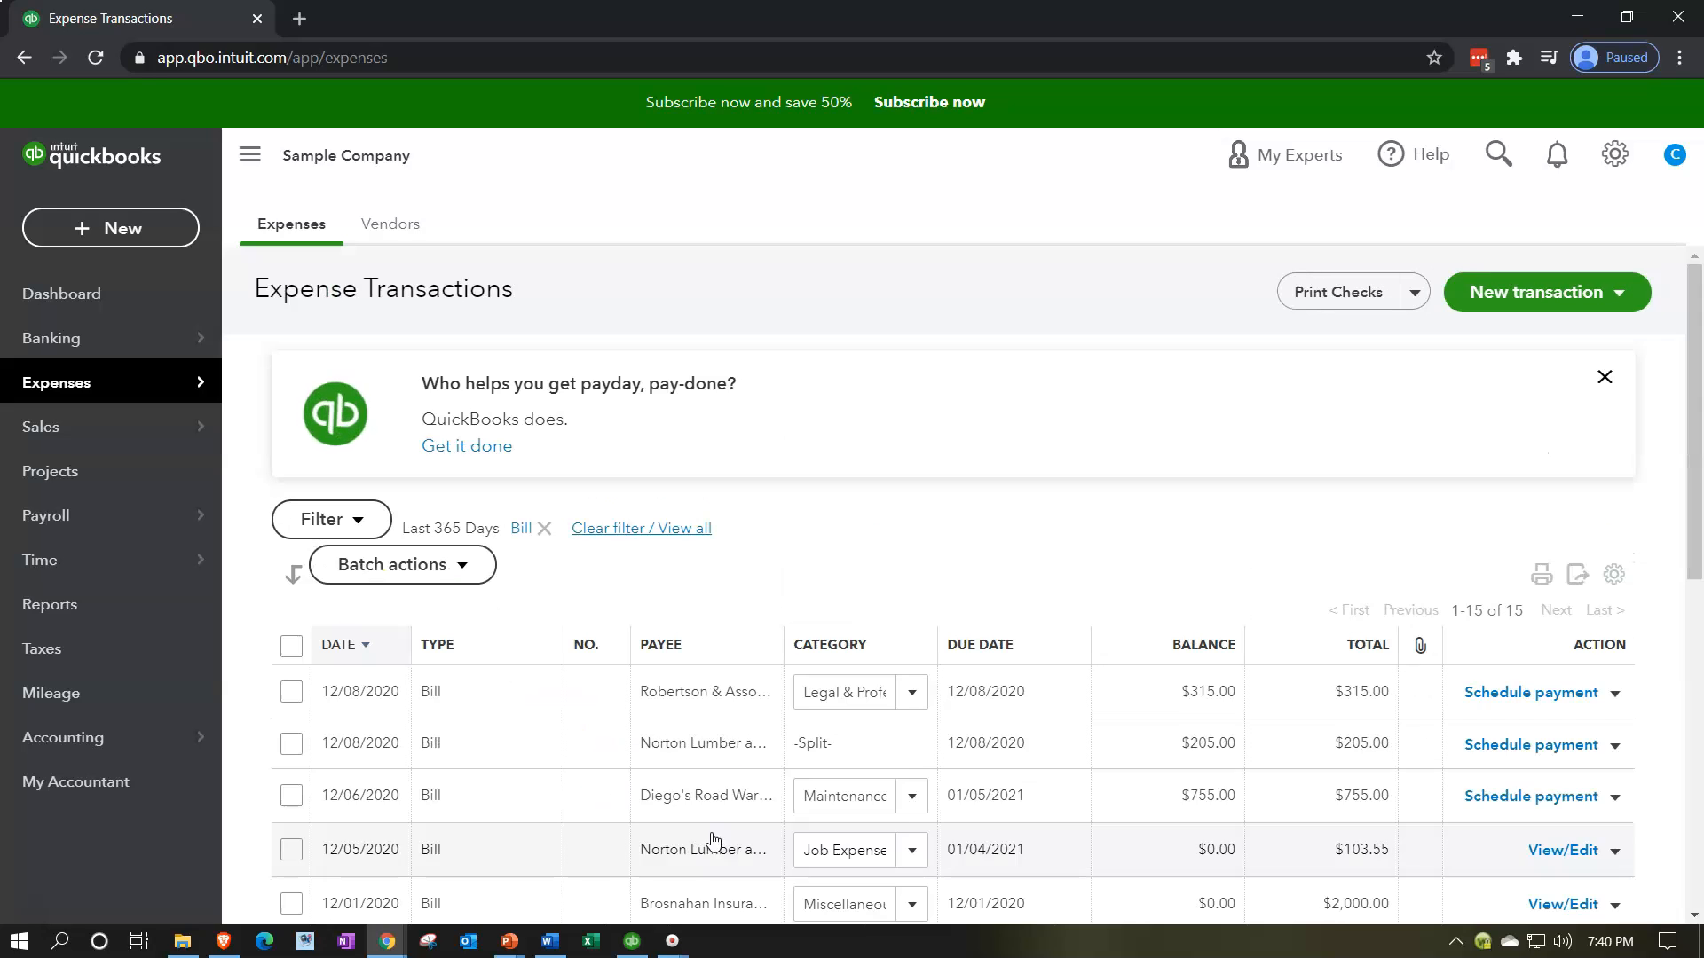
Open the Robertson & Associates bill dated 12/08/2020 from the filtered list.
scroll(778, 713, "down", 2)
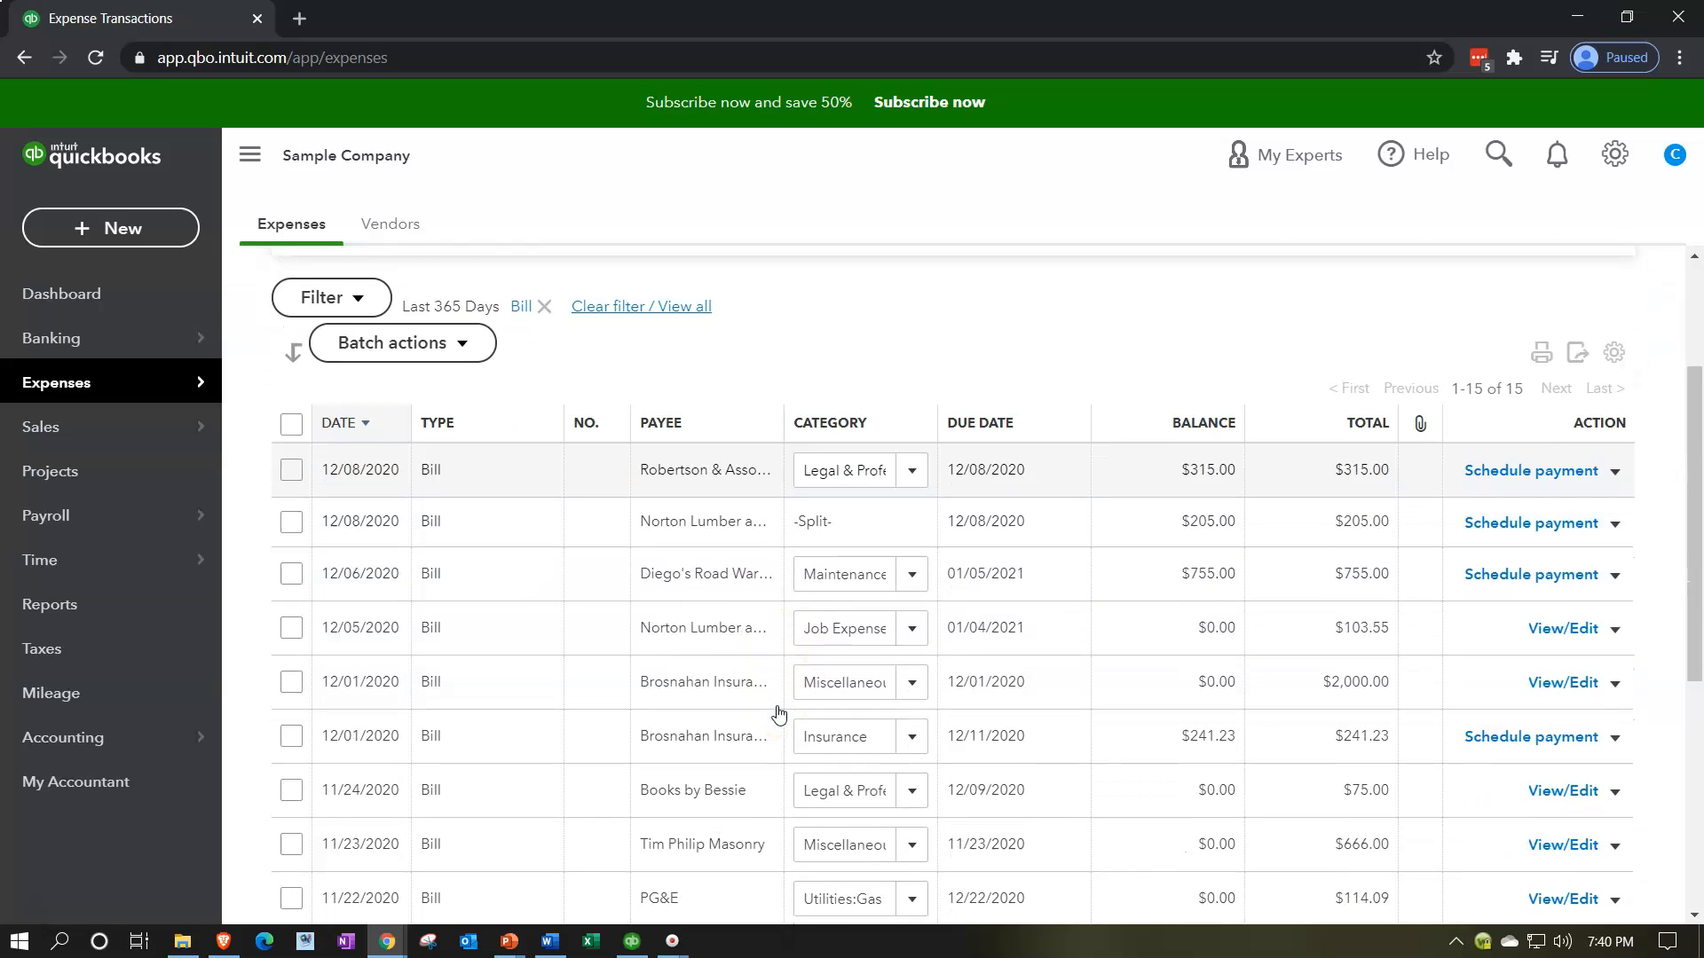
left_click(585, 577)
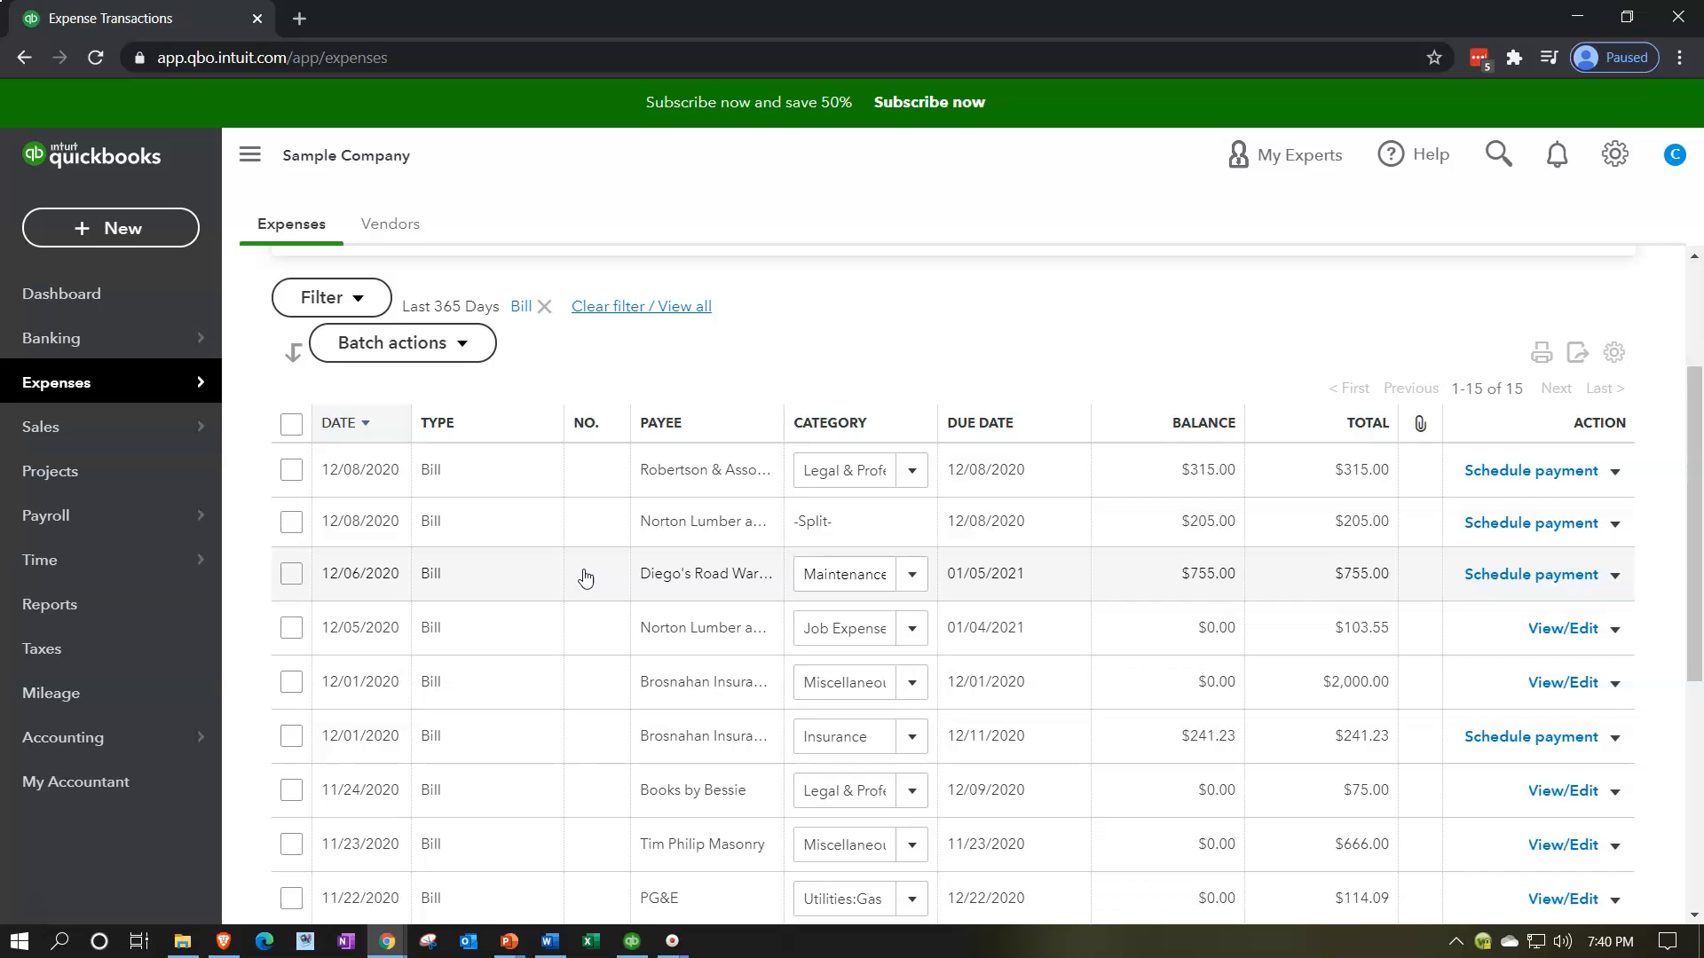
left_click(431, 466)
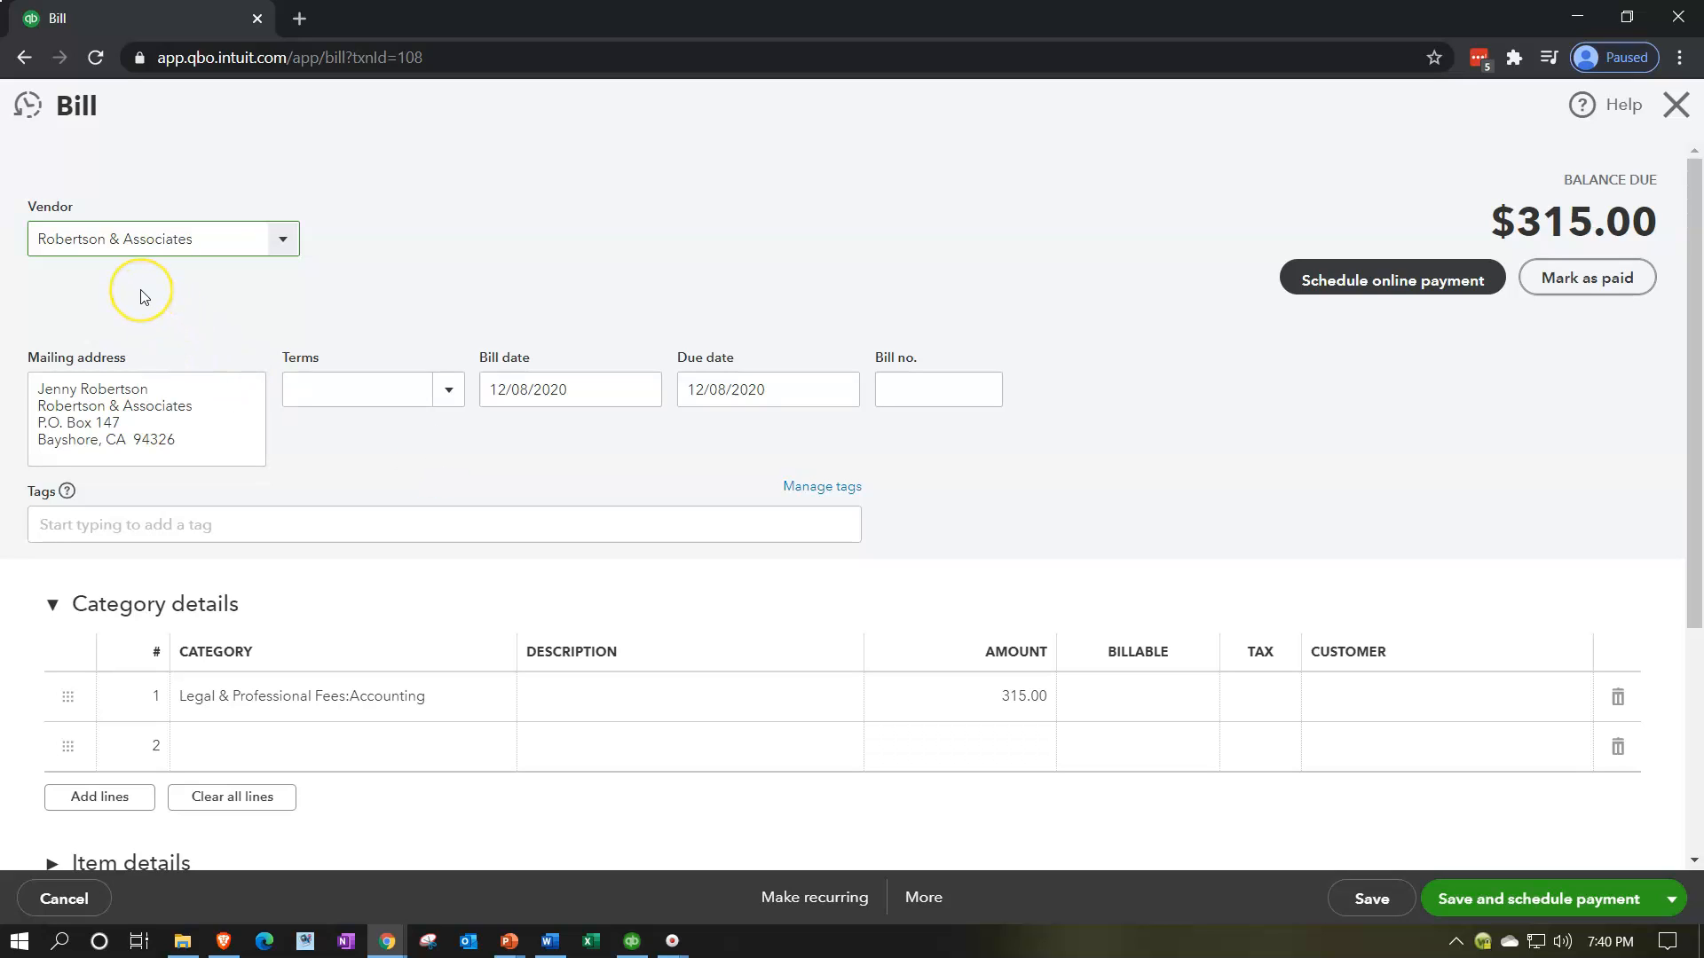
Examine the bill's mailing address, available payment terms, bill and due dates, category details and memo area.
left_click(189, 386)
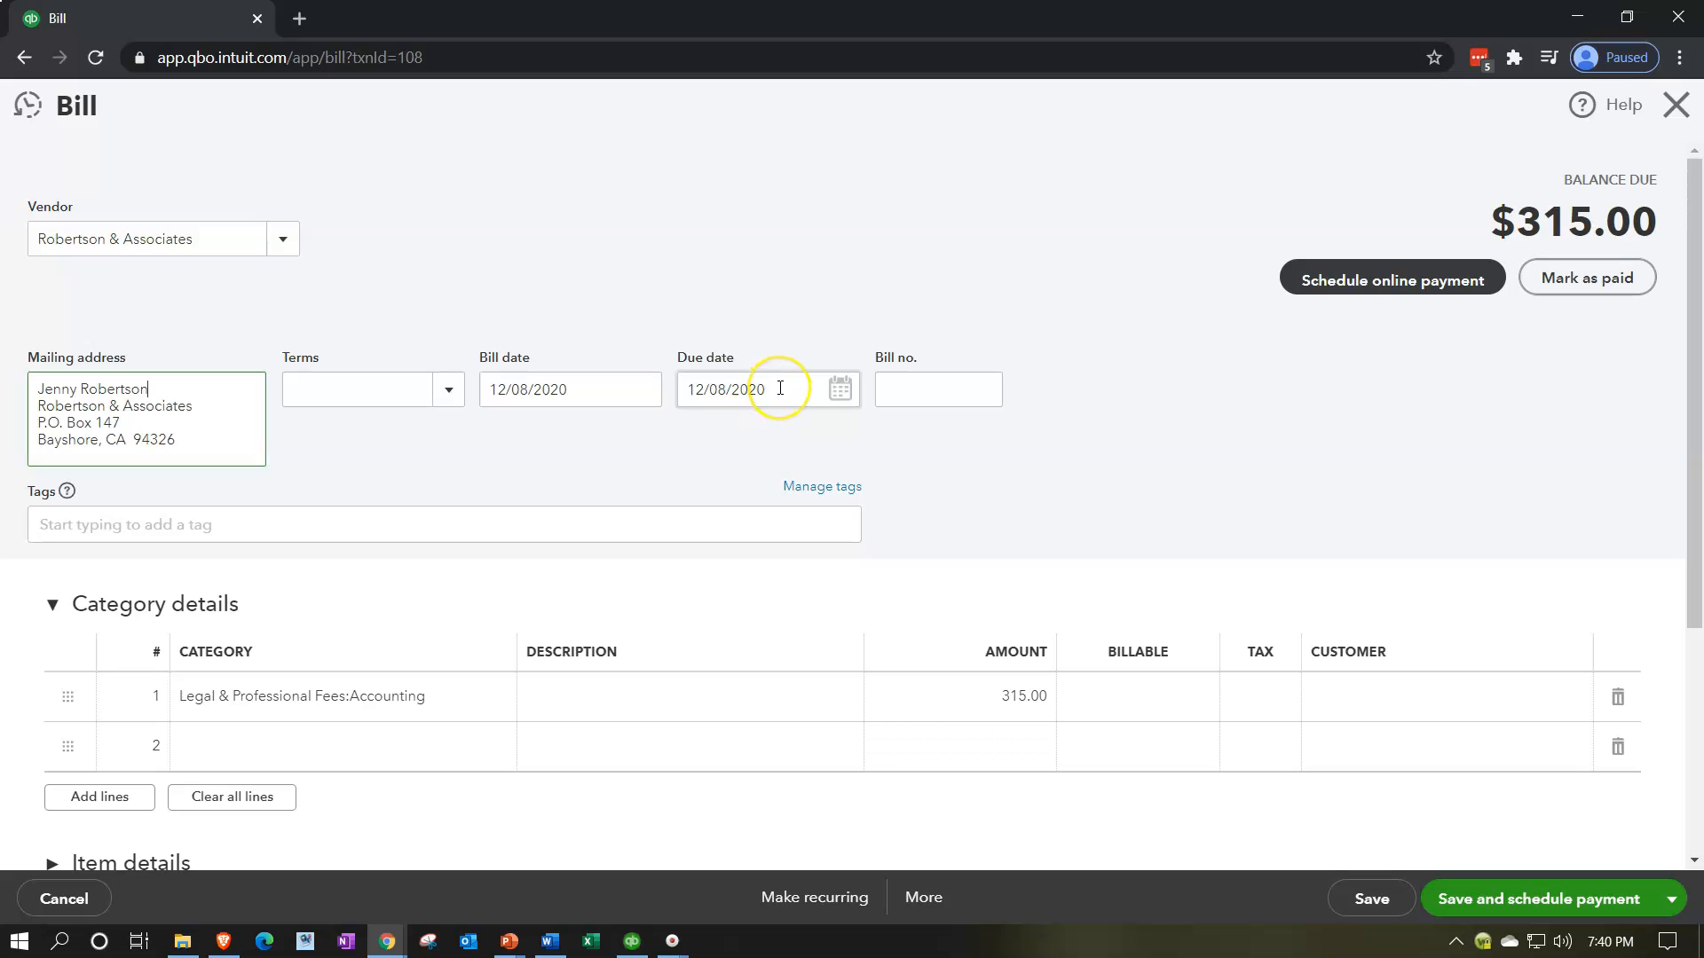
left_click(733, 451)
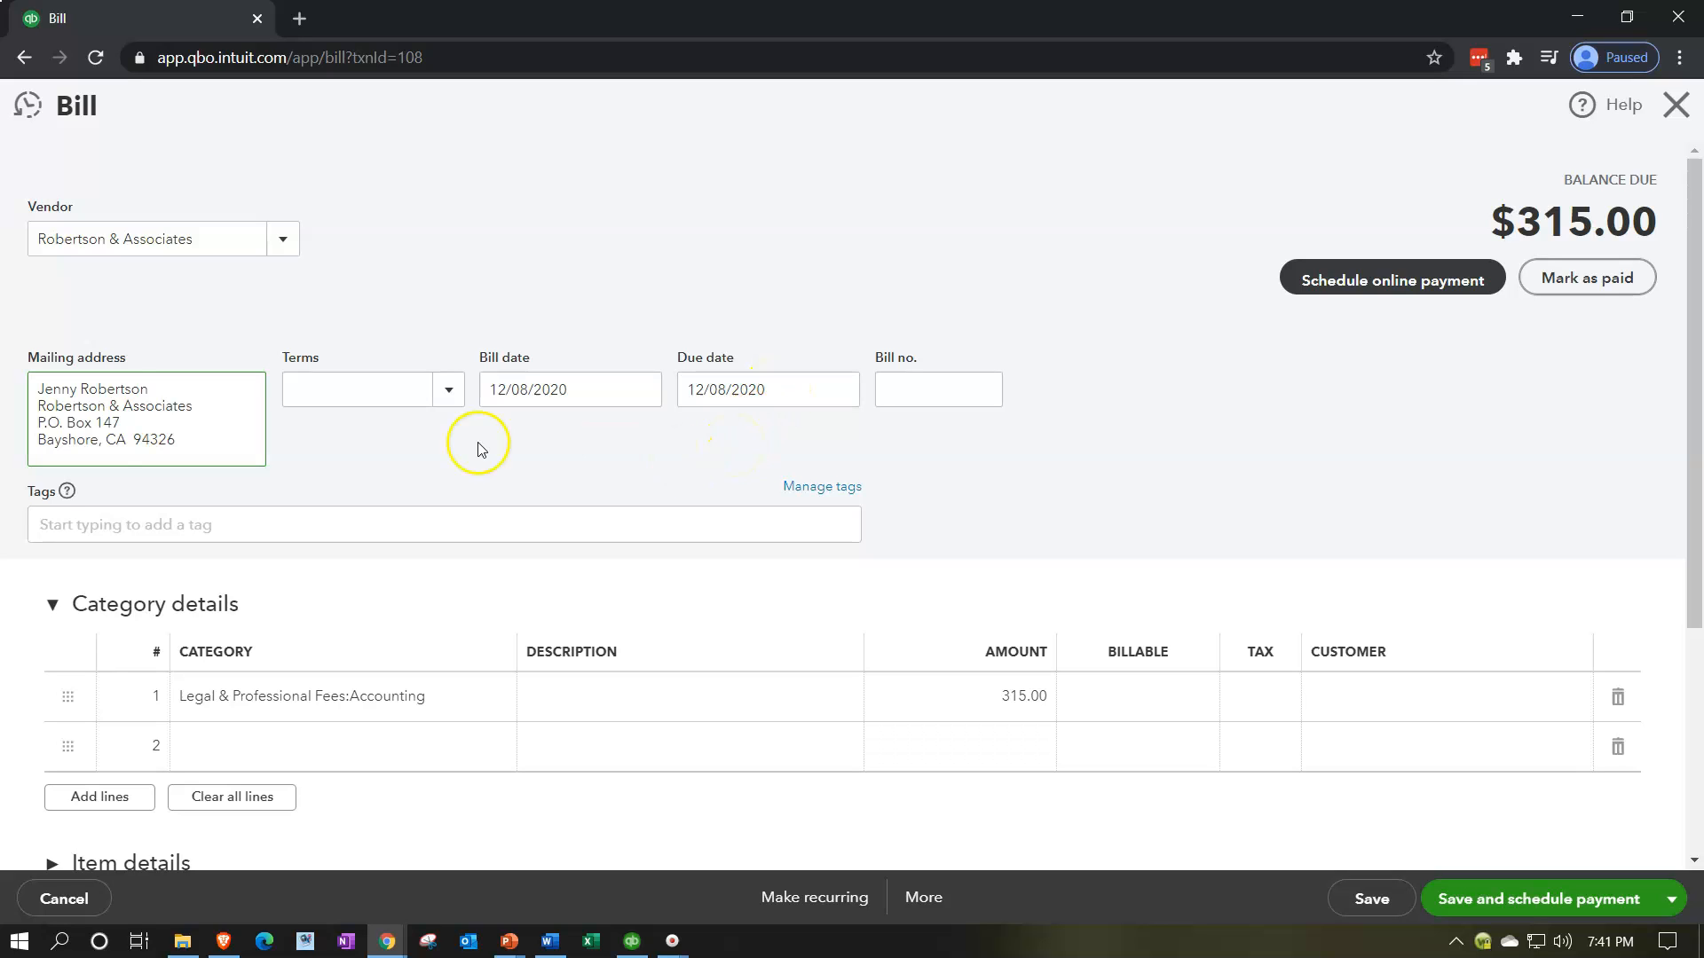
left_click(451, 395)
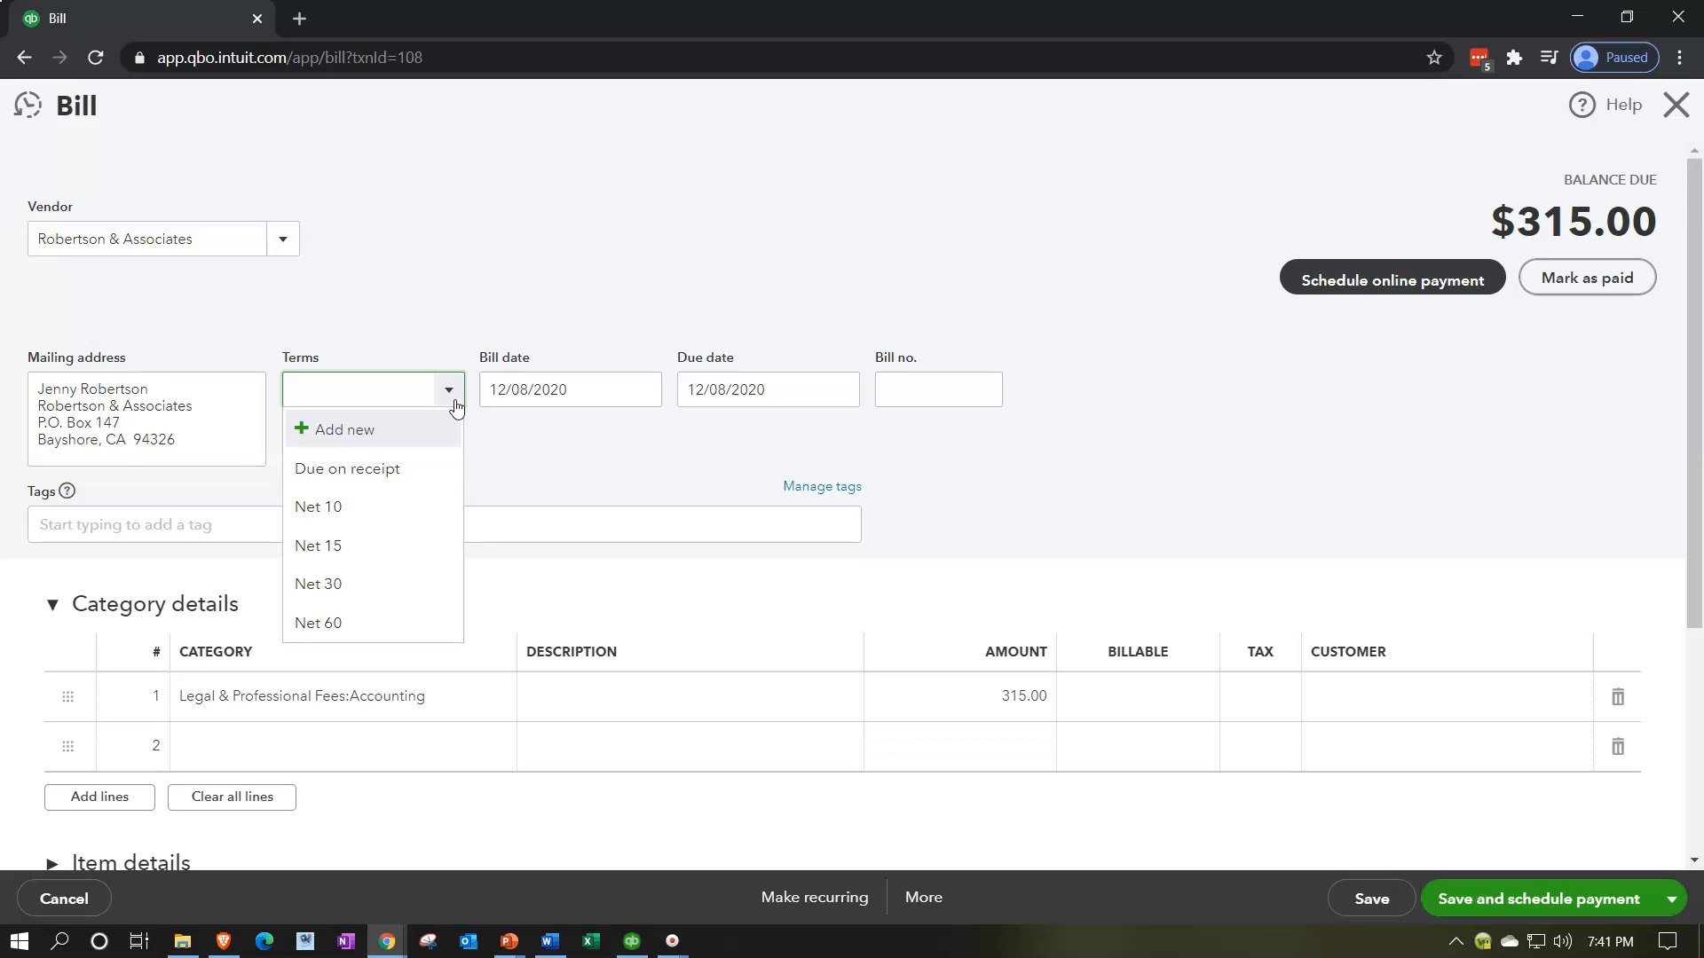
left_click(552, 456)
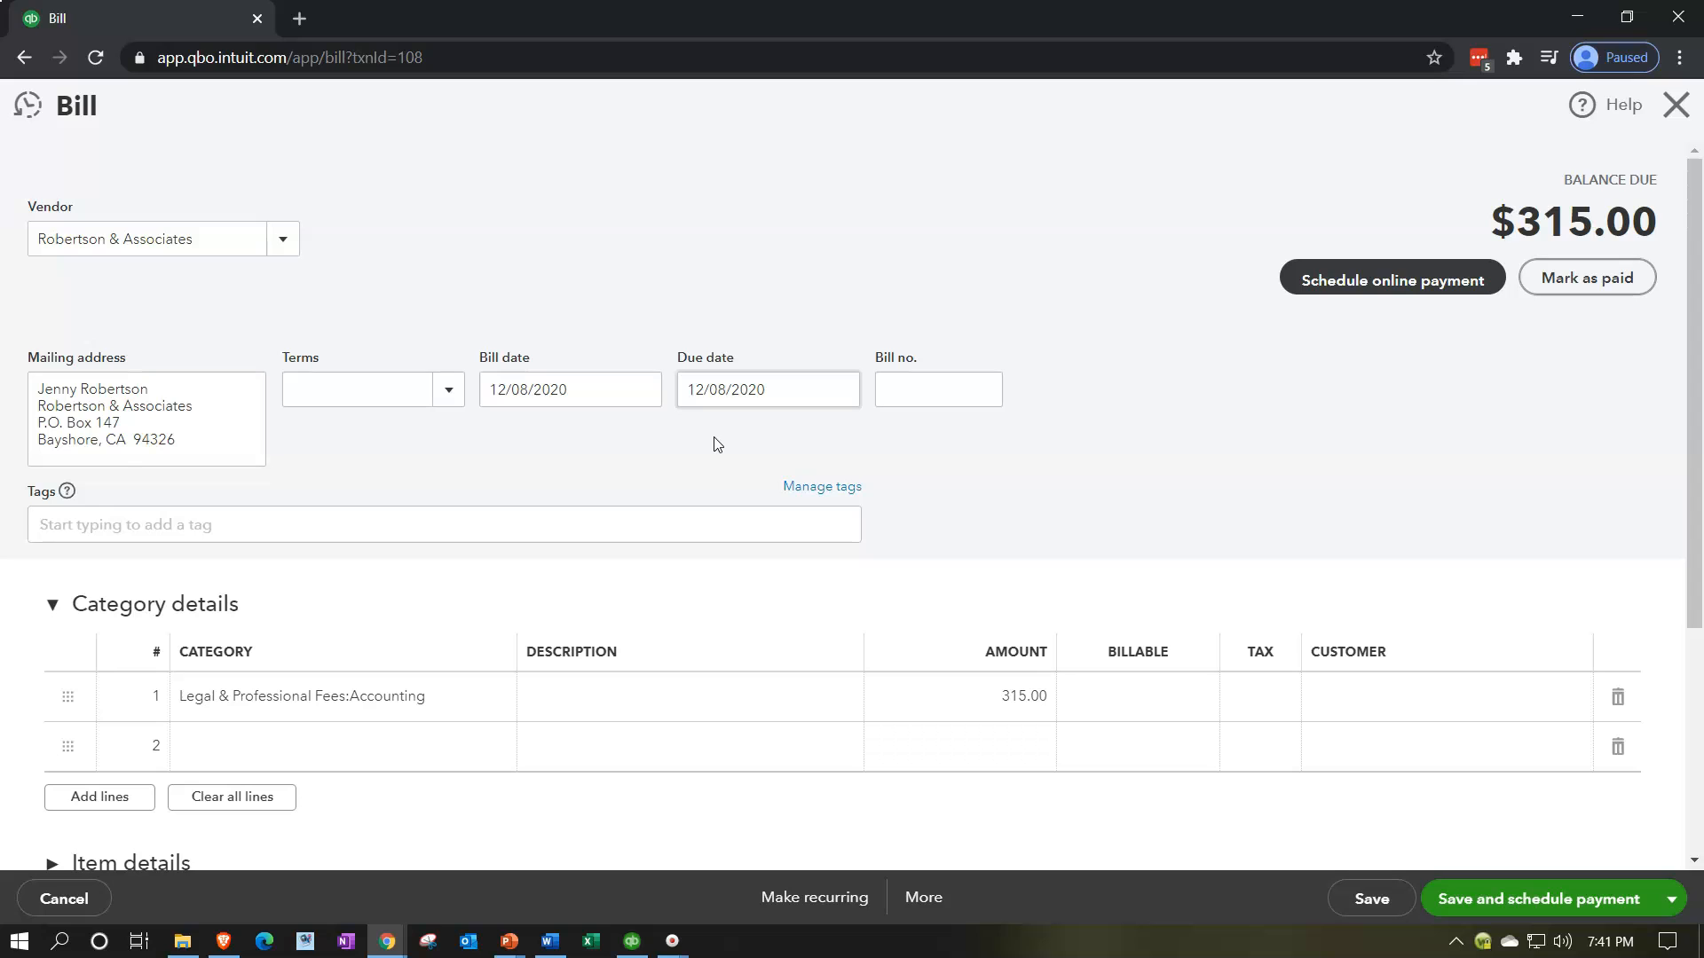
left_click(1210, 408)
scroll(1218, 414, "down", 1)
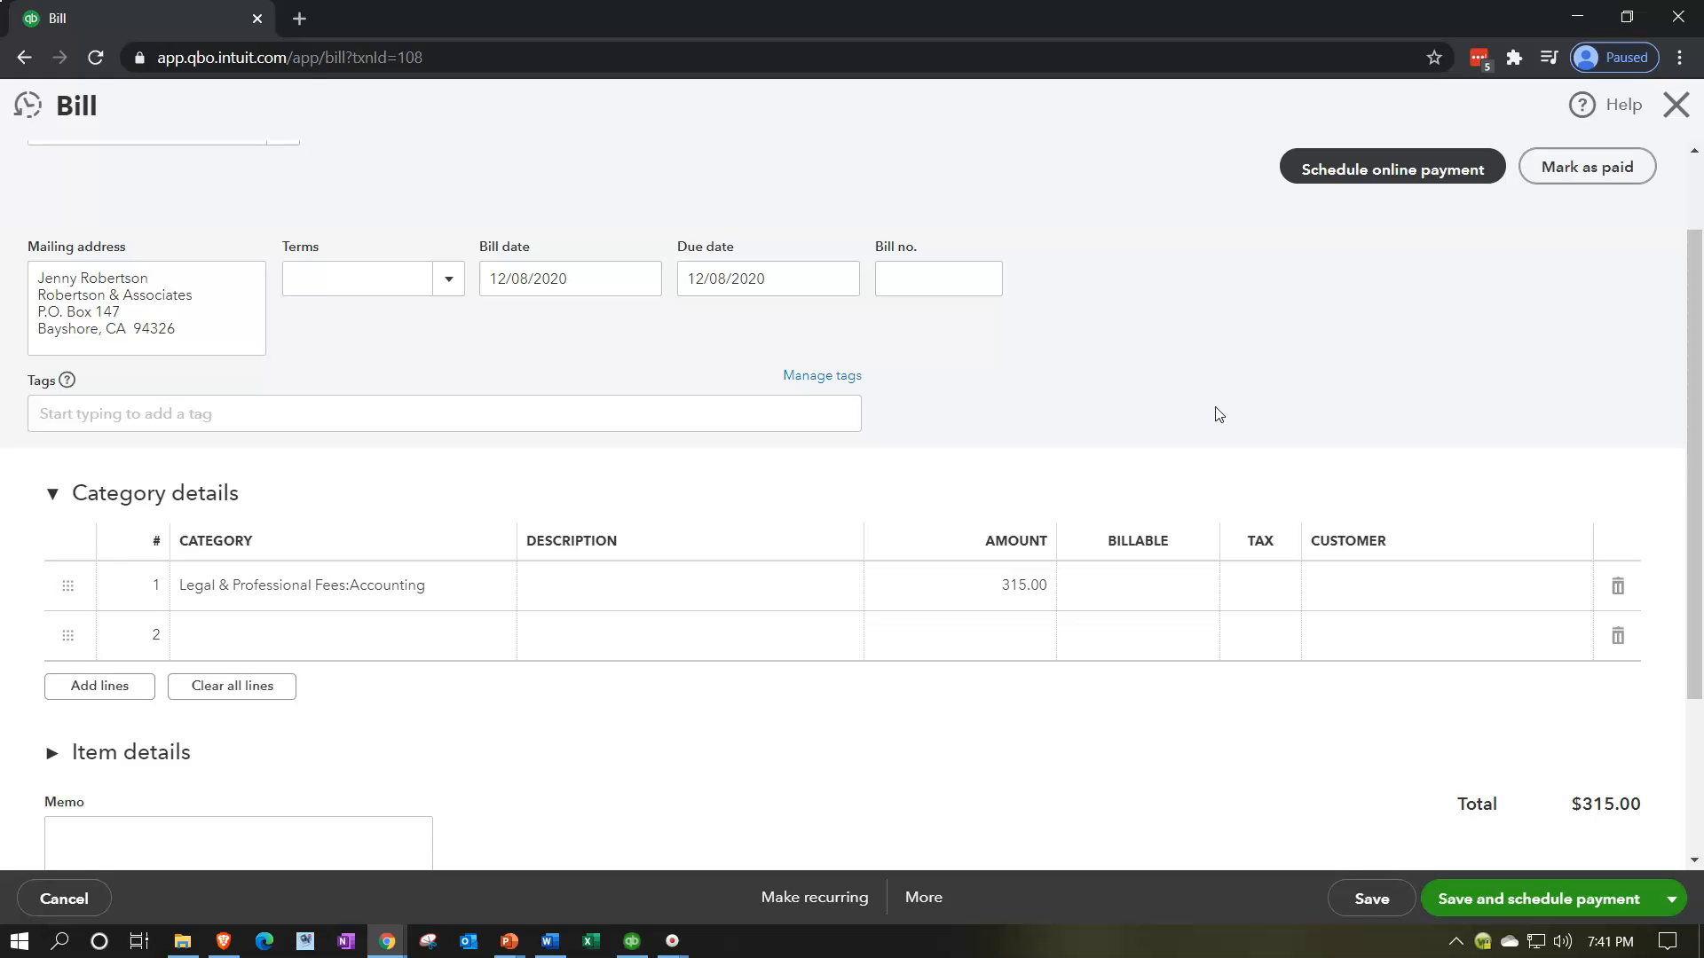
scroll(1212, 419, "down", 1)
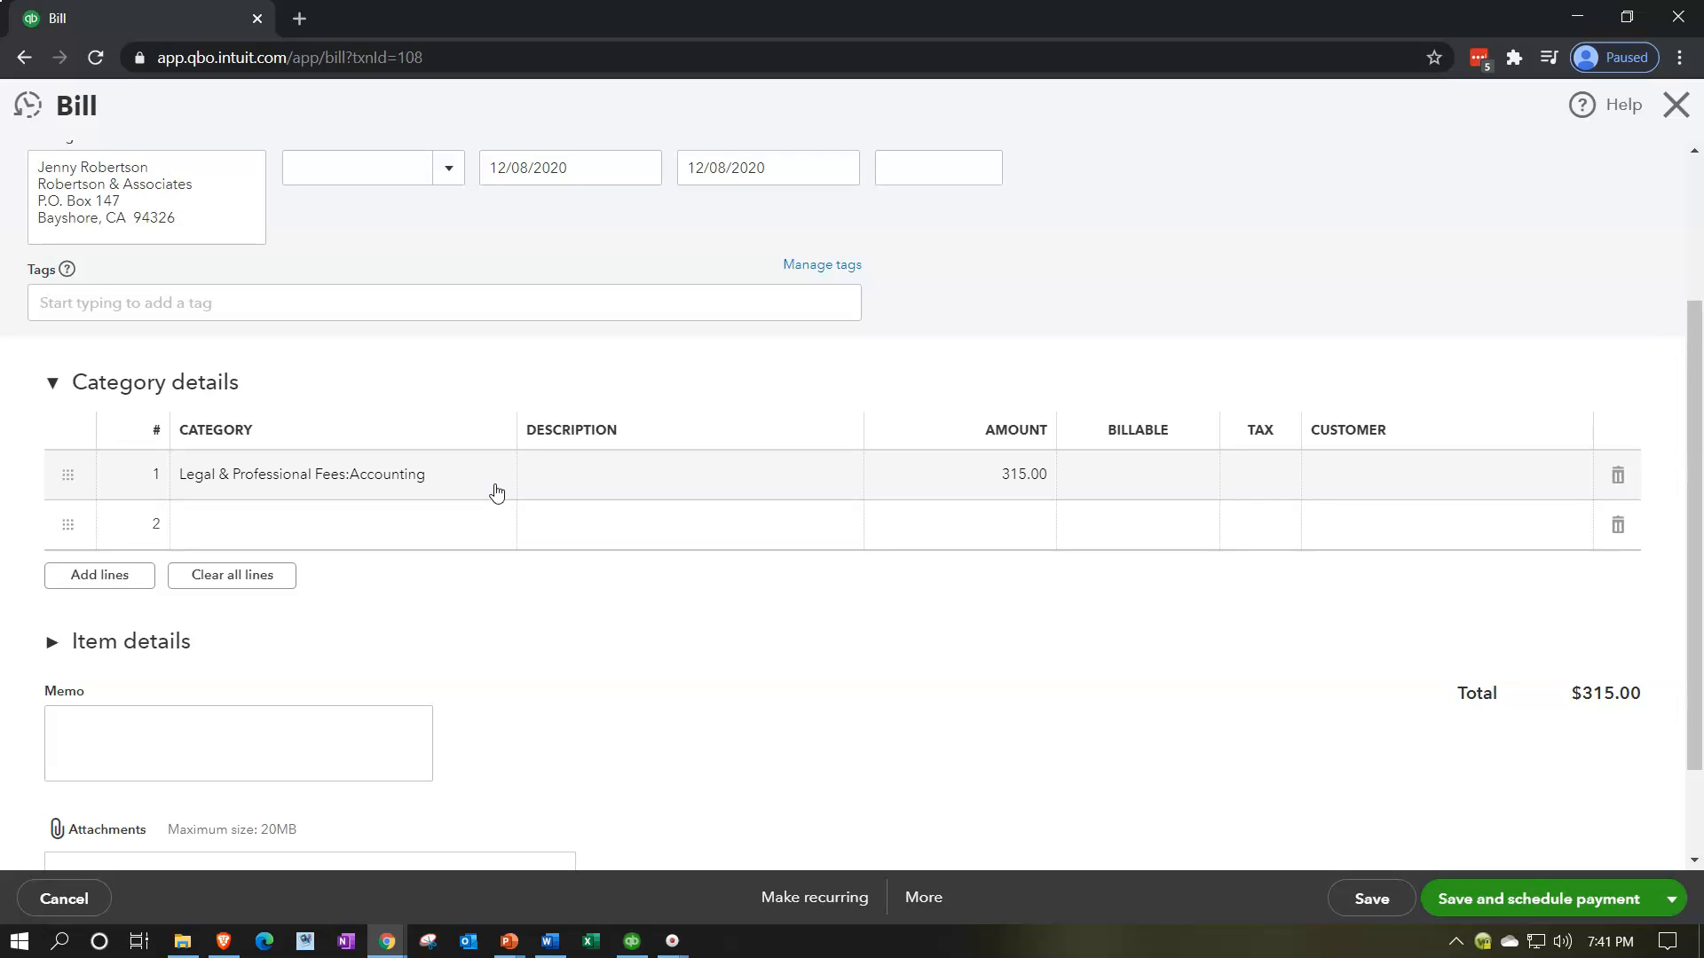
scroll(496, 494, "up", 3)
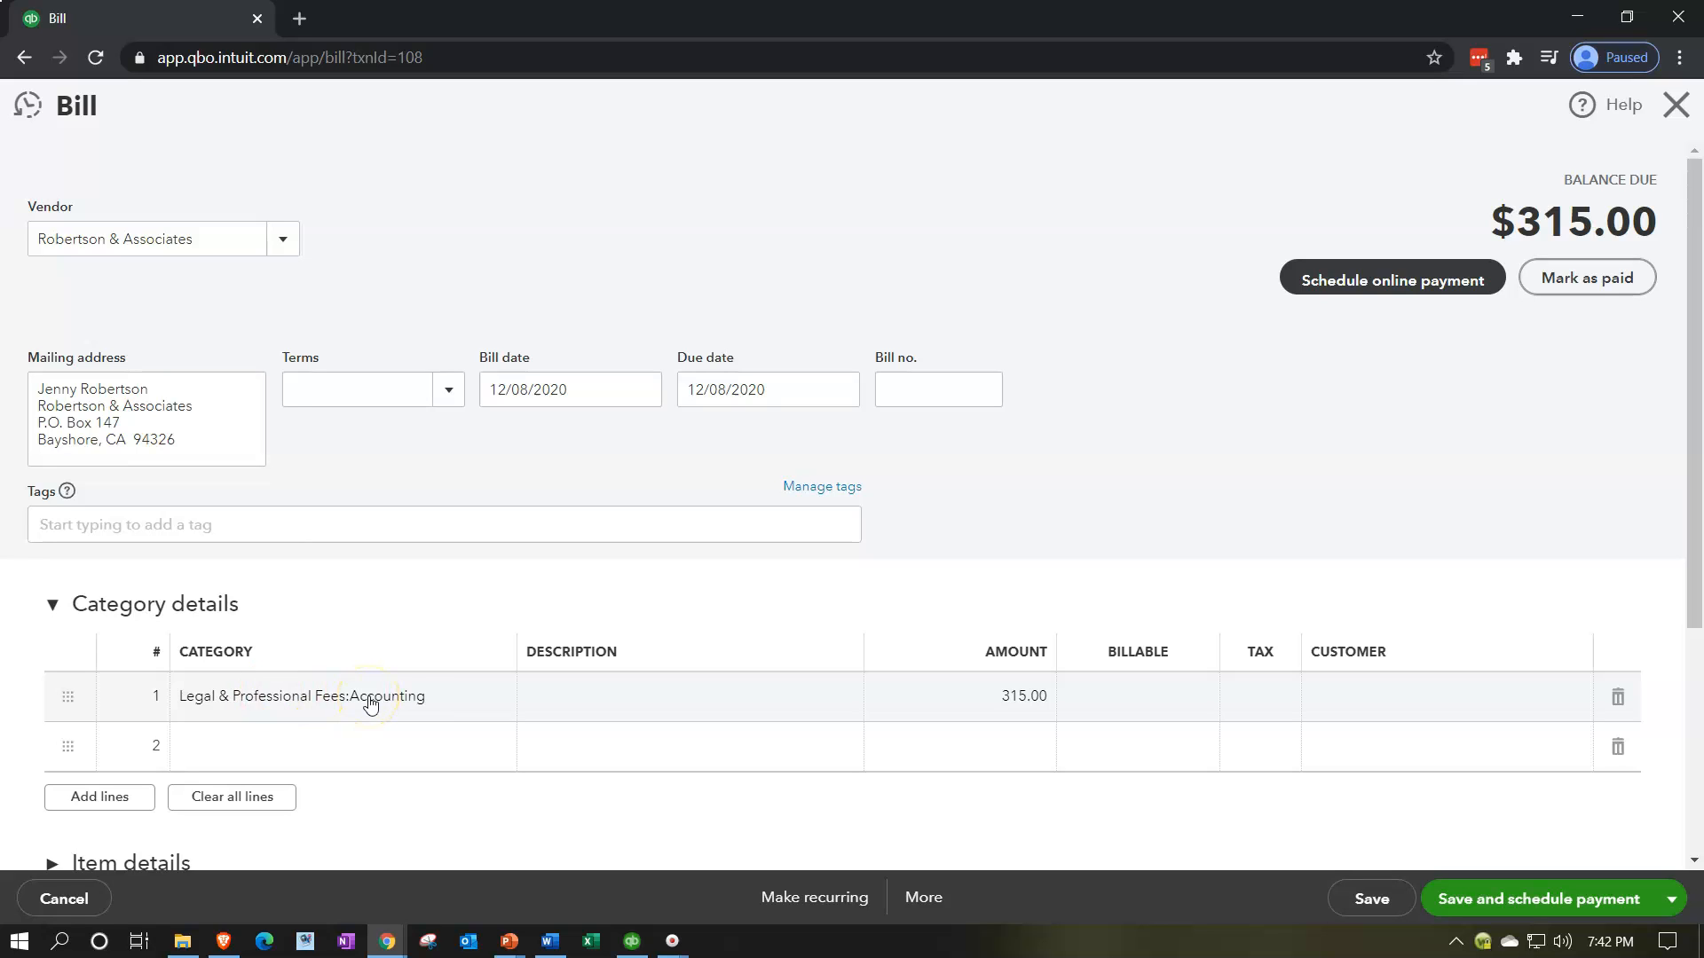
View the account choices available for the bill's first category line and close the list.
left_click(413, 698)
left_click(502, 697)
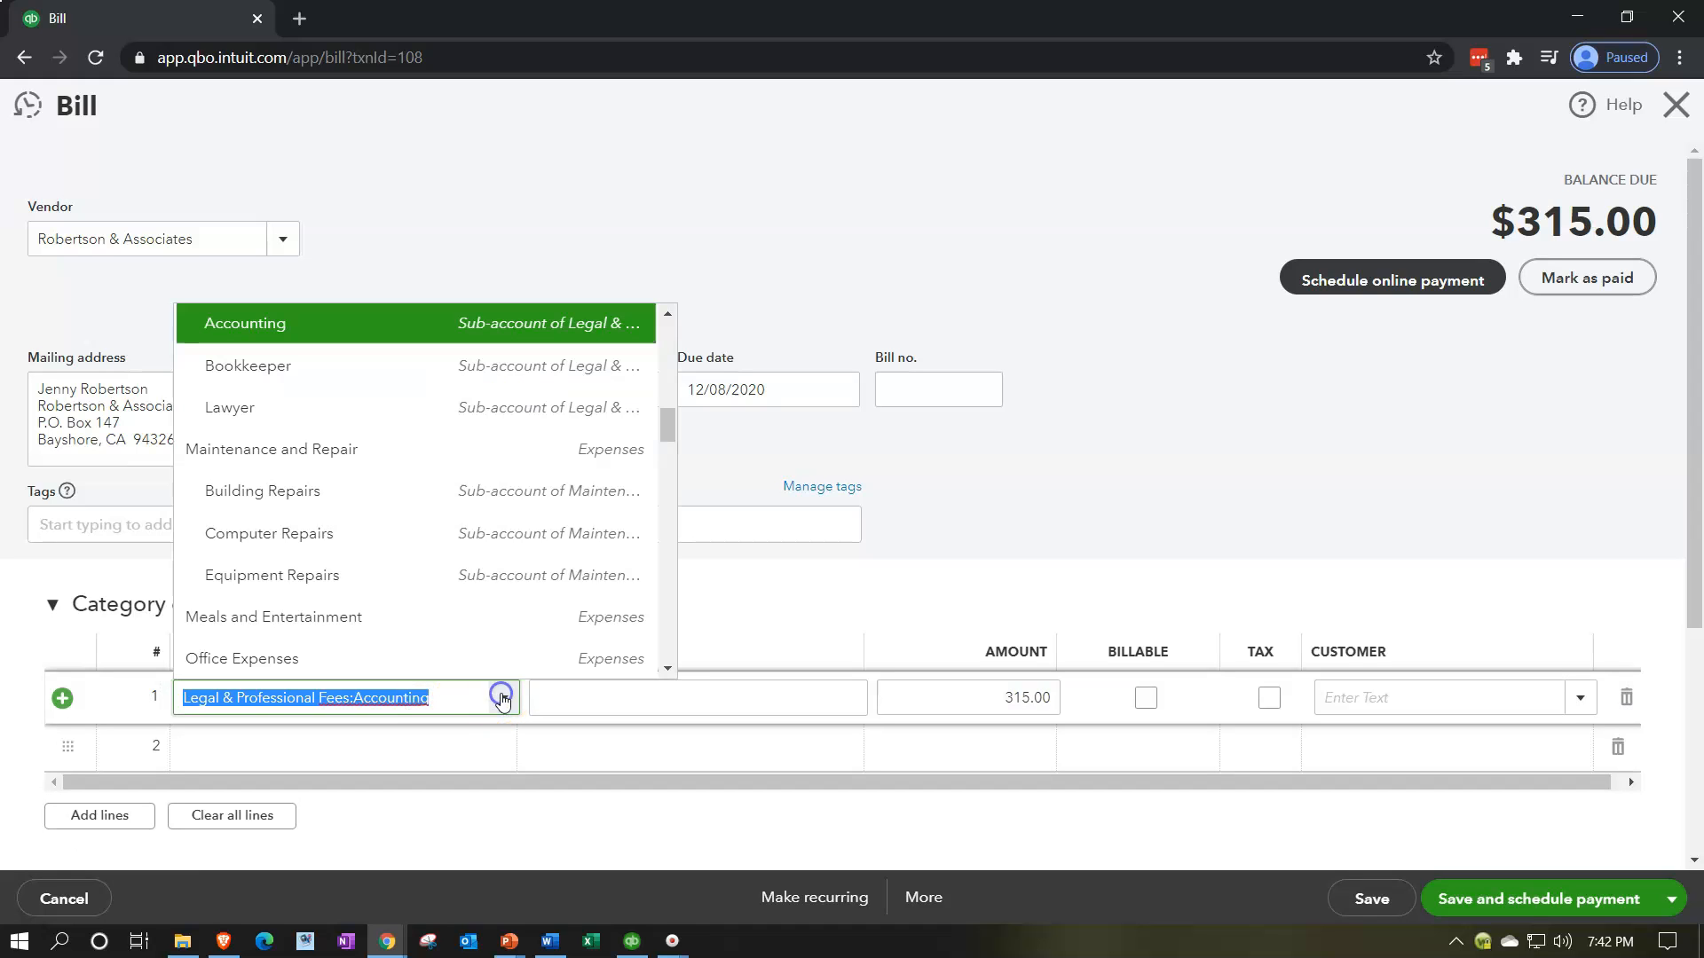
left_click(478, 339)
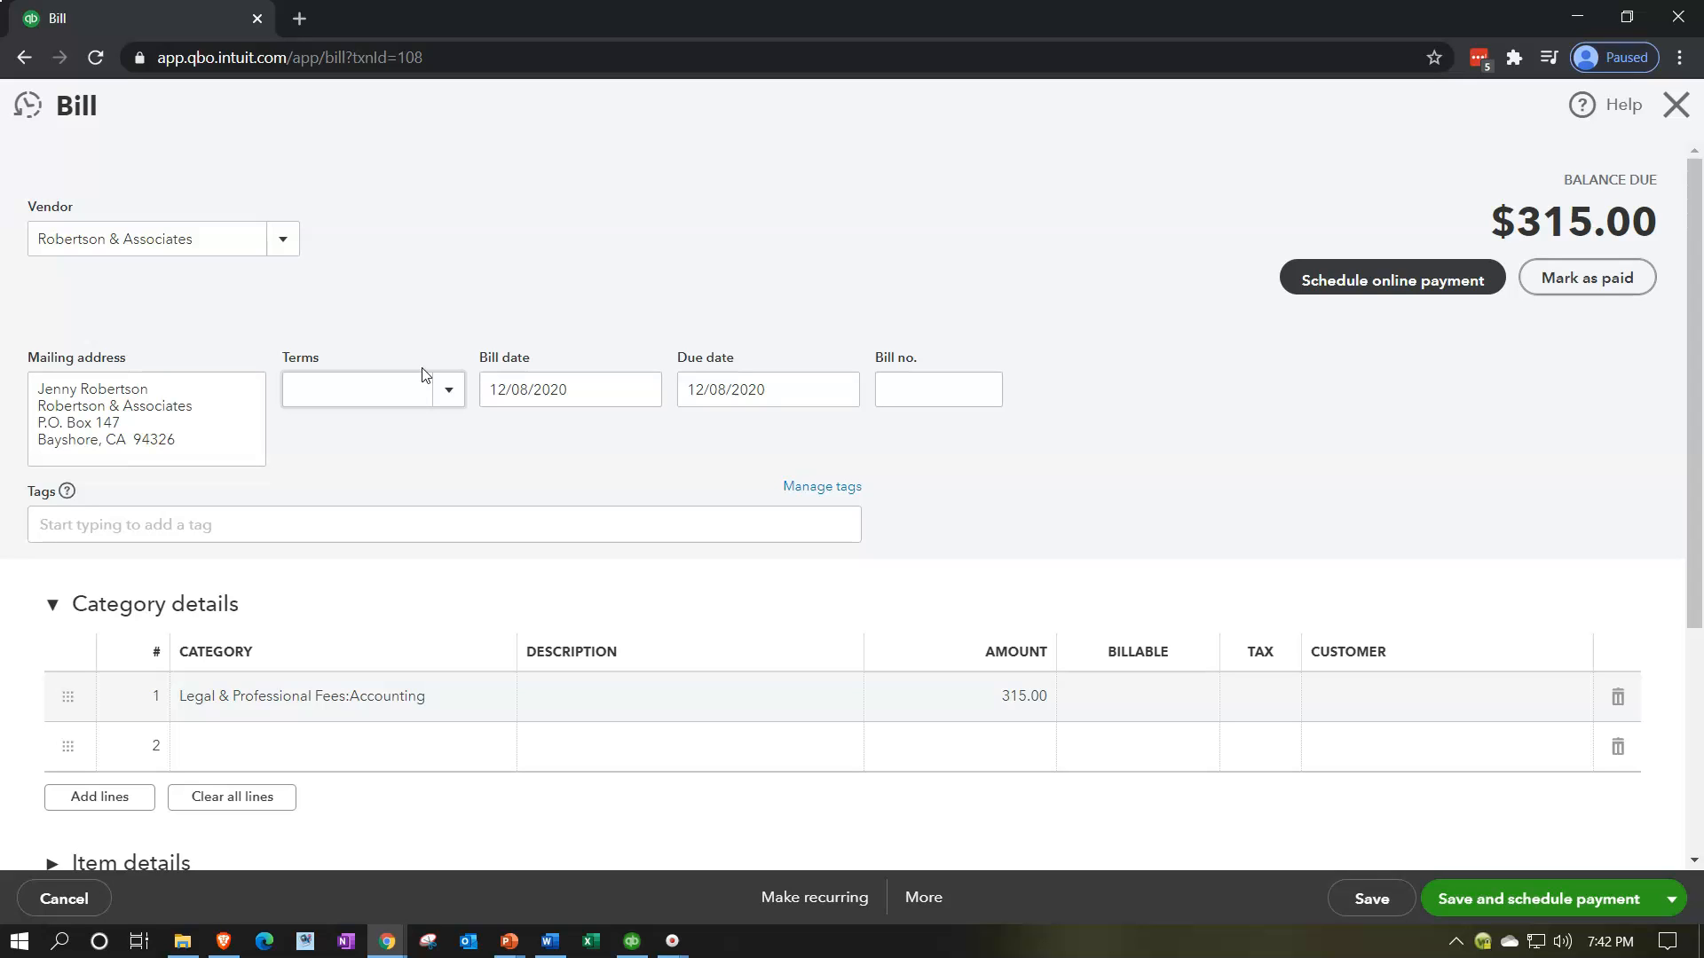
Duplicate the browser tab showing the bill and close the bill form in the duplicate.
right_click(172, 18)
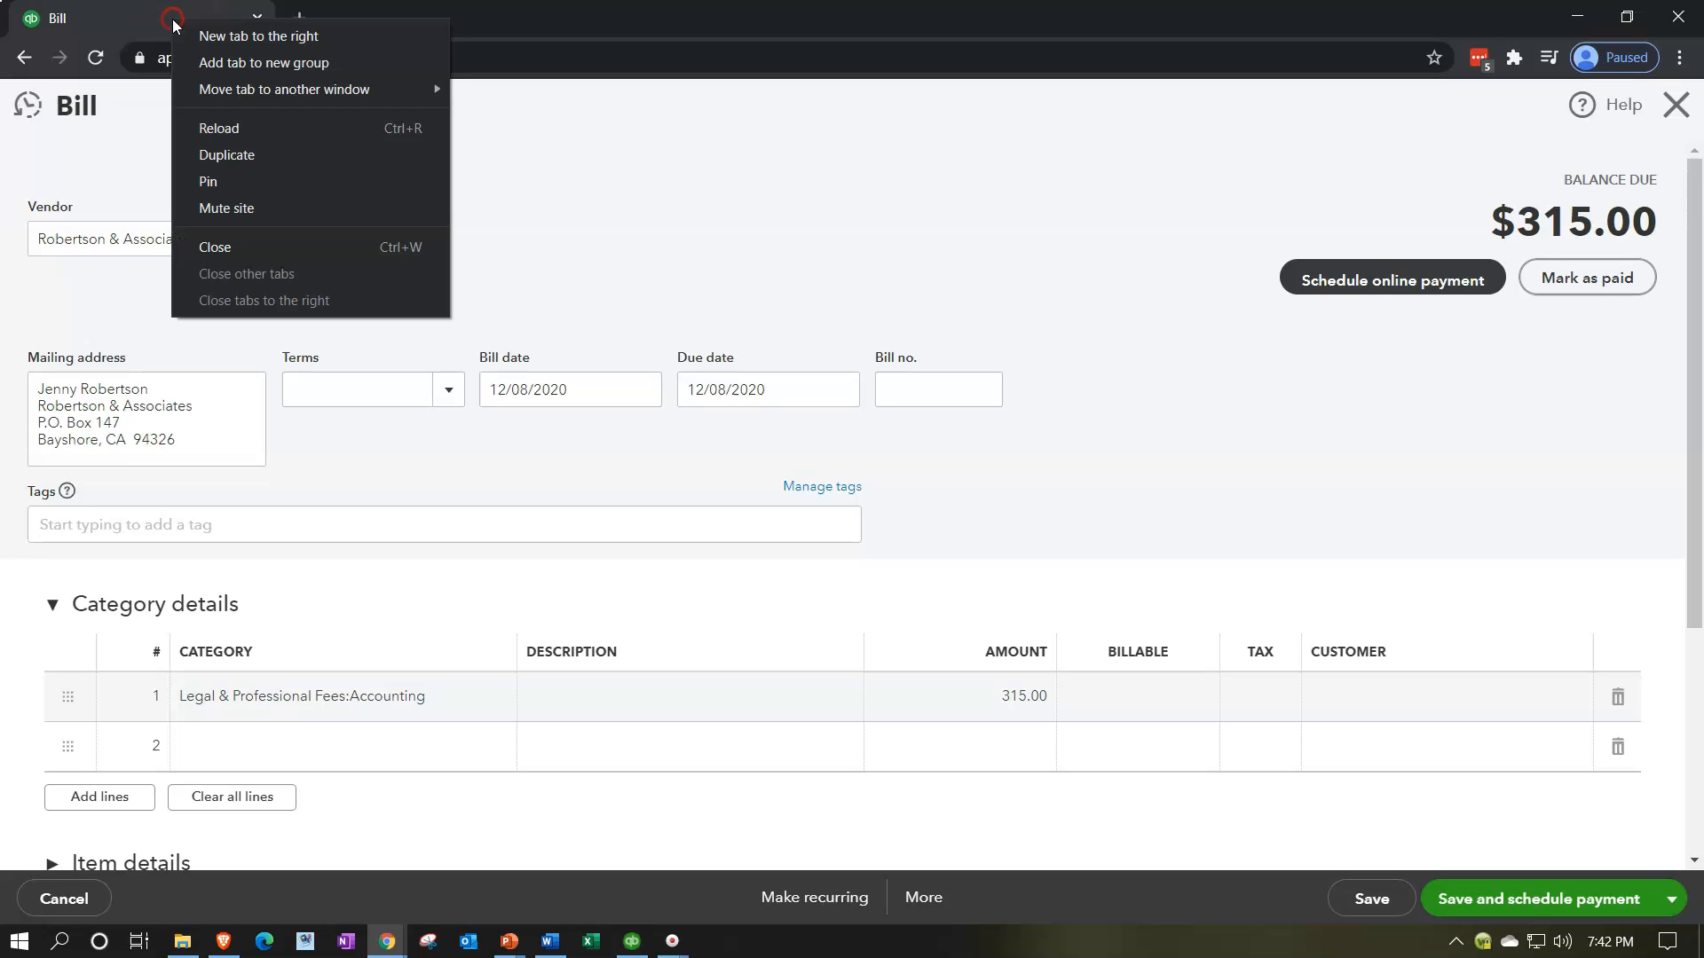
left_click(215, 156)
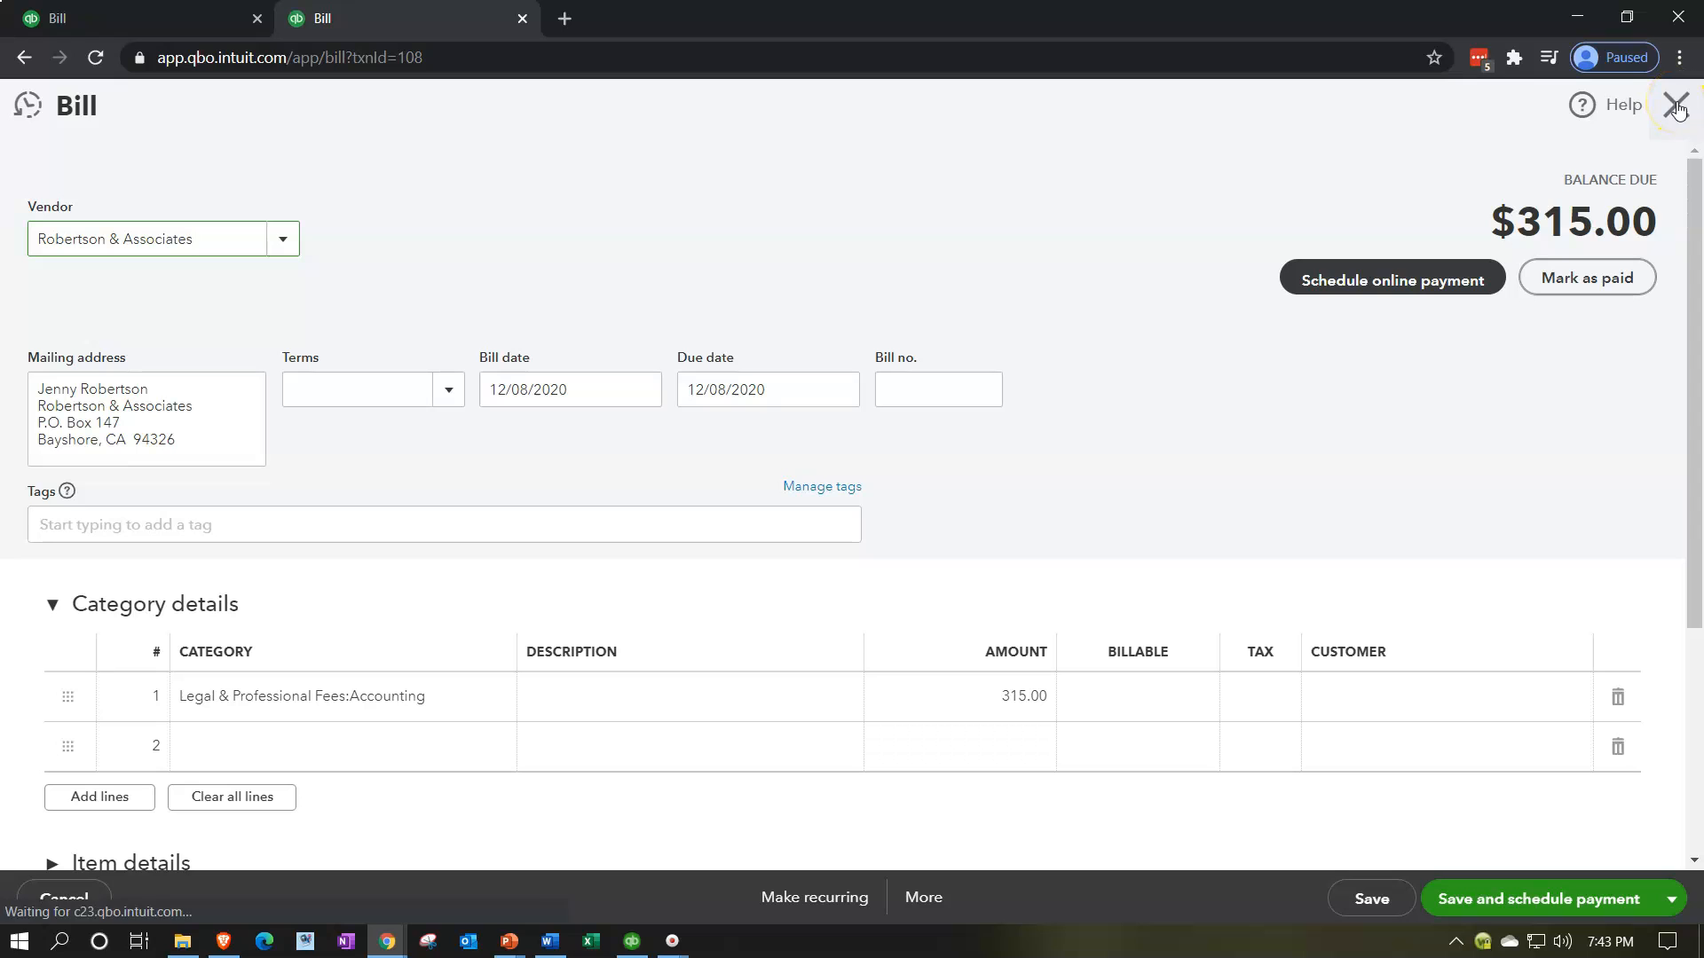
left_click(1676, 105)
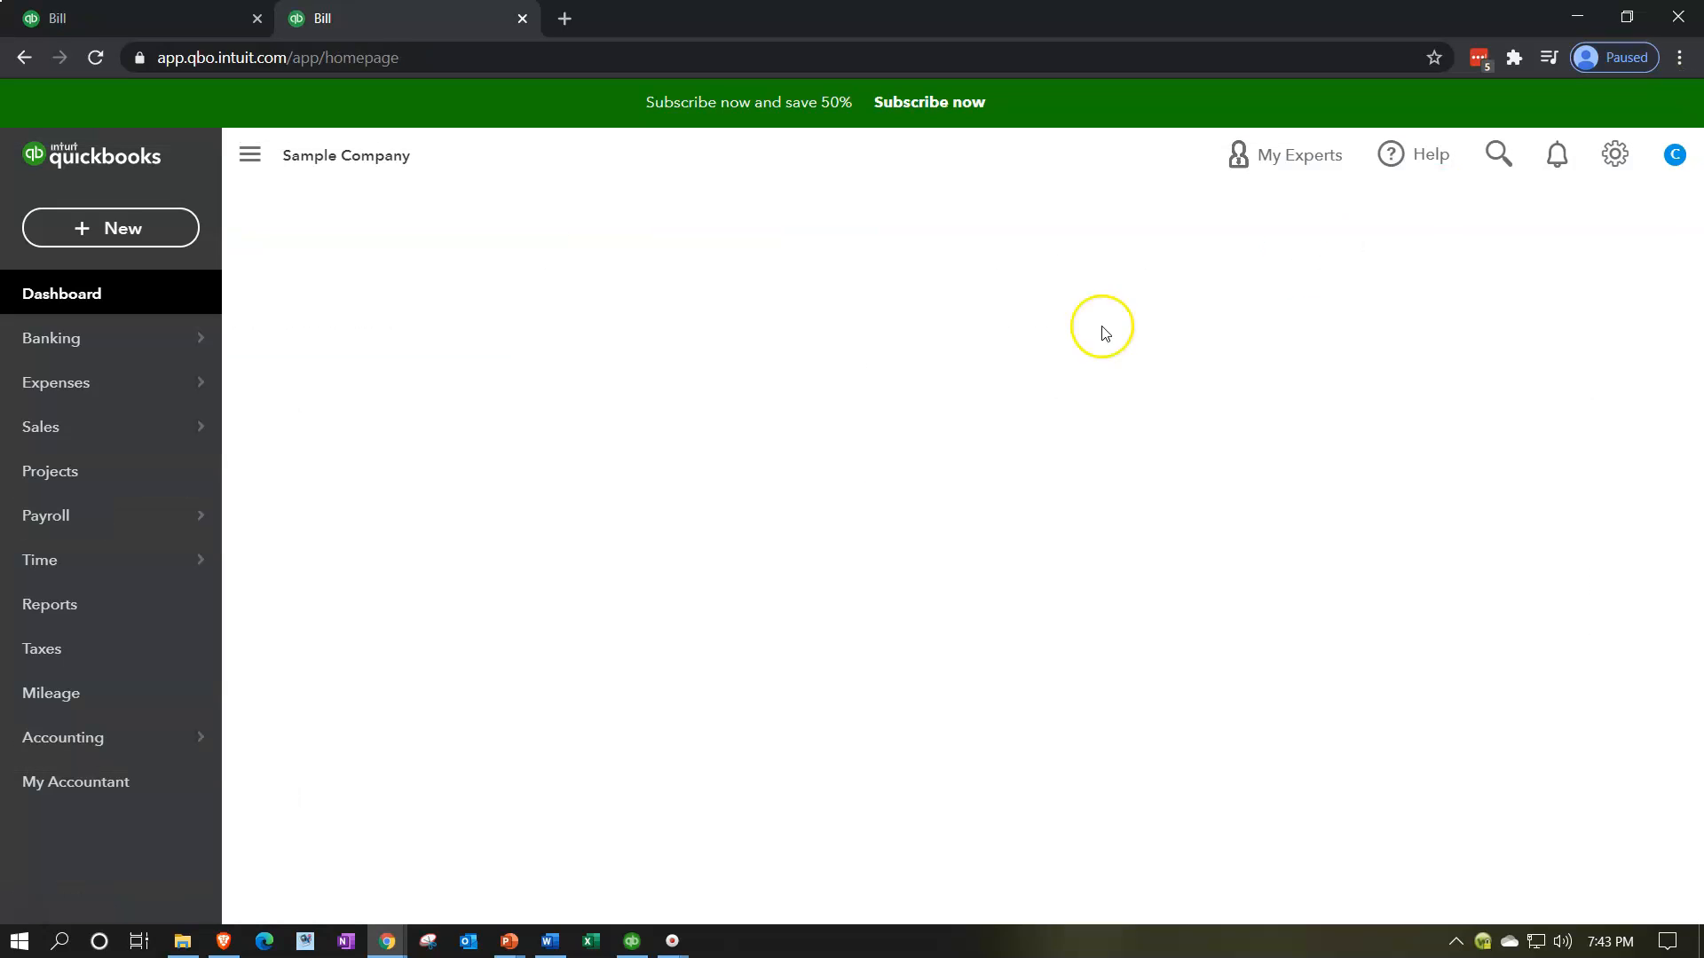
Open the Balance Sheet report from the favorite standard reports and view its figures.
left_click(118, 612)
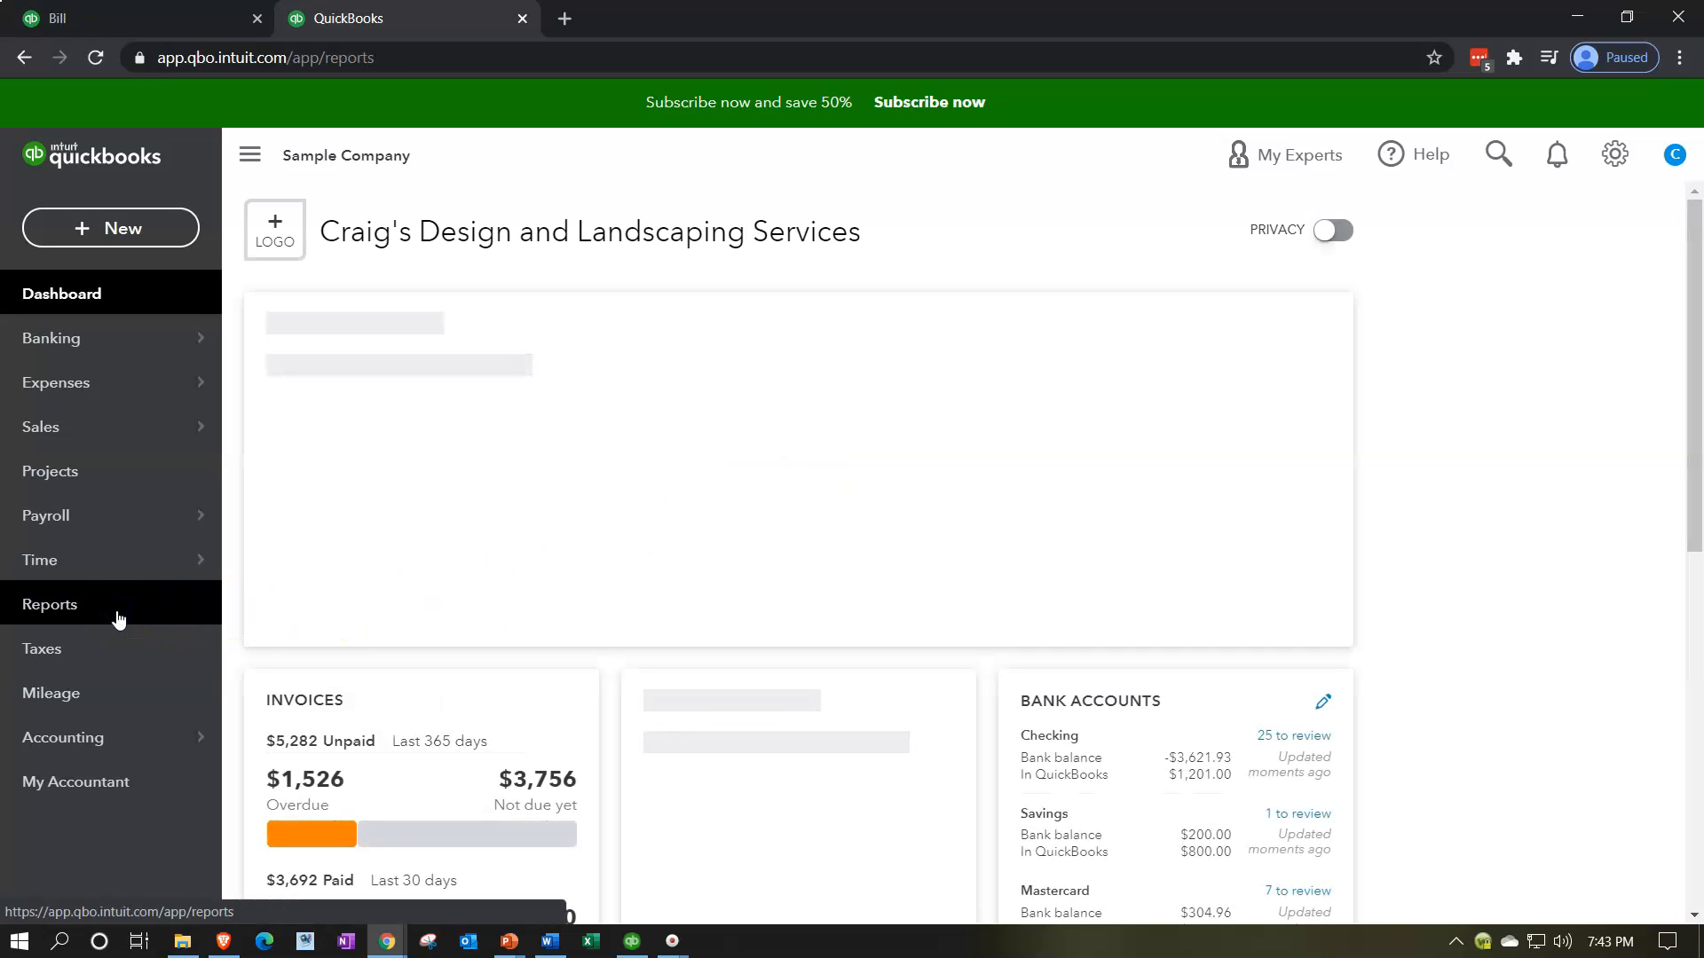
left_click(529, 541)
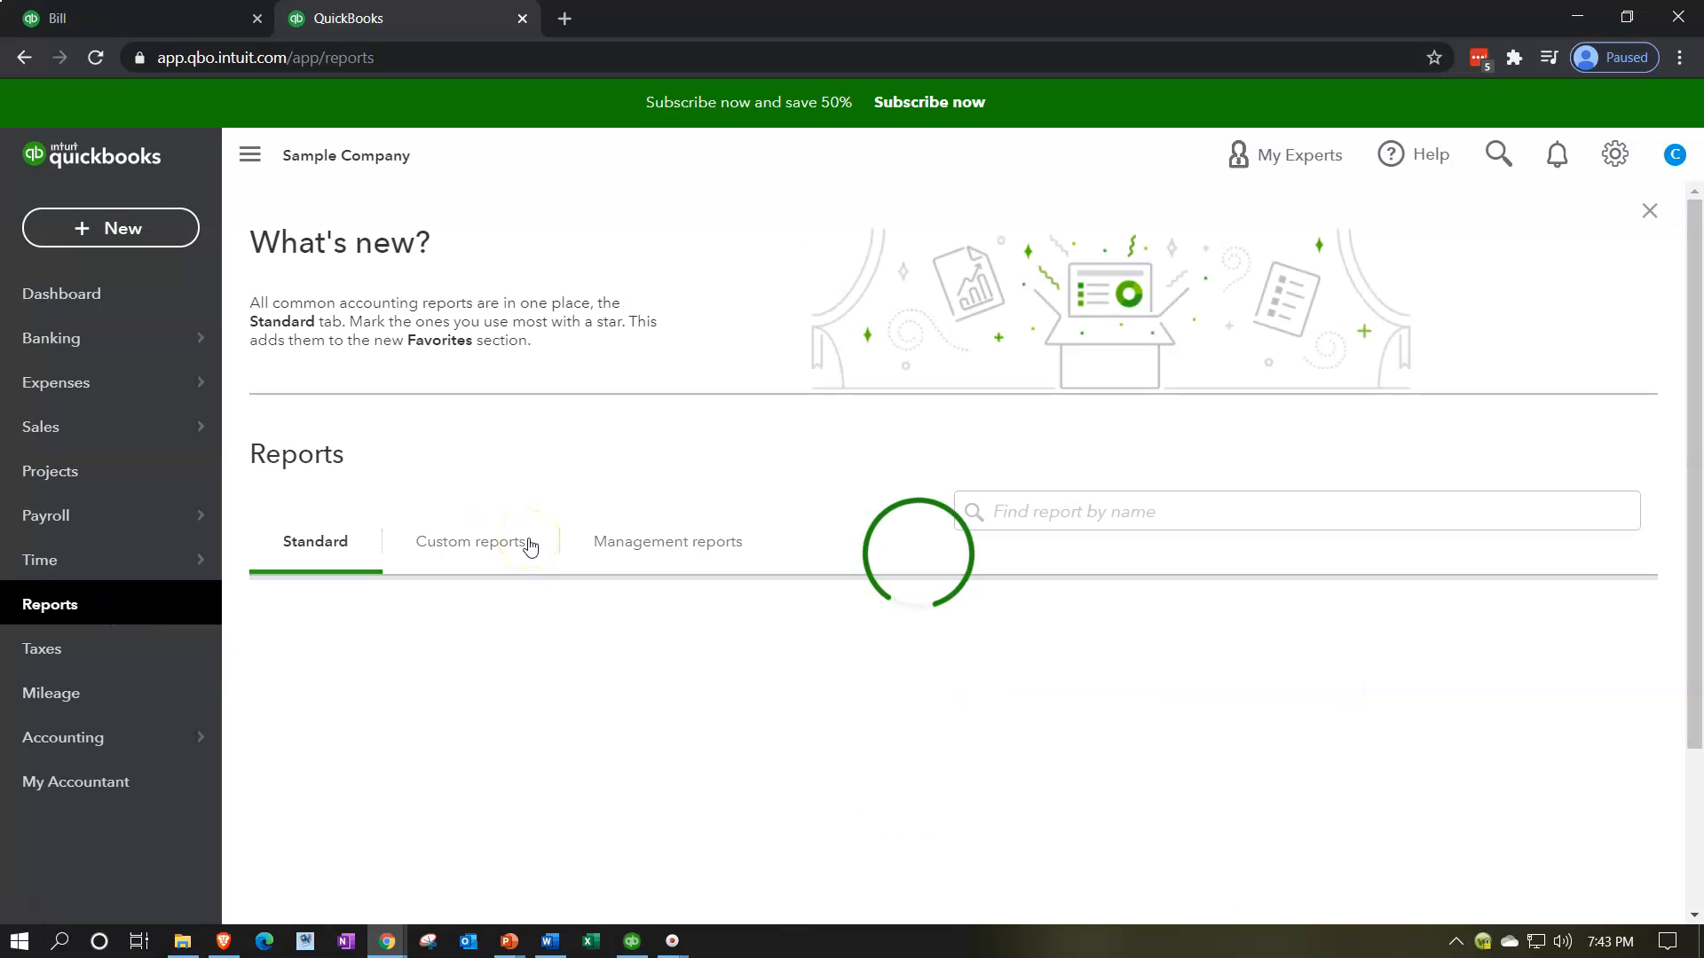
scroll(526, 544, "down", 3)
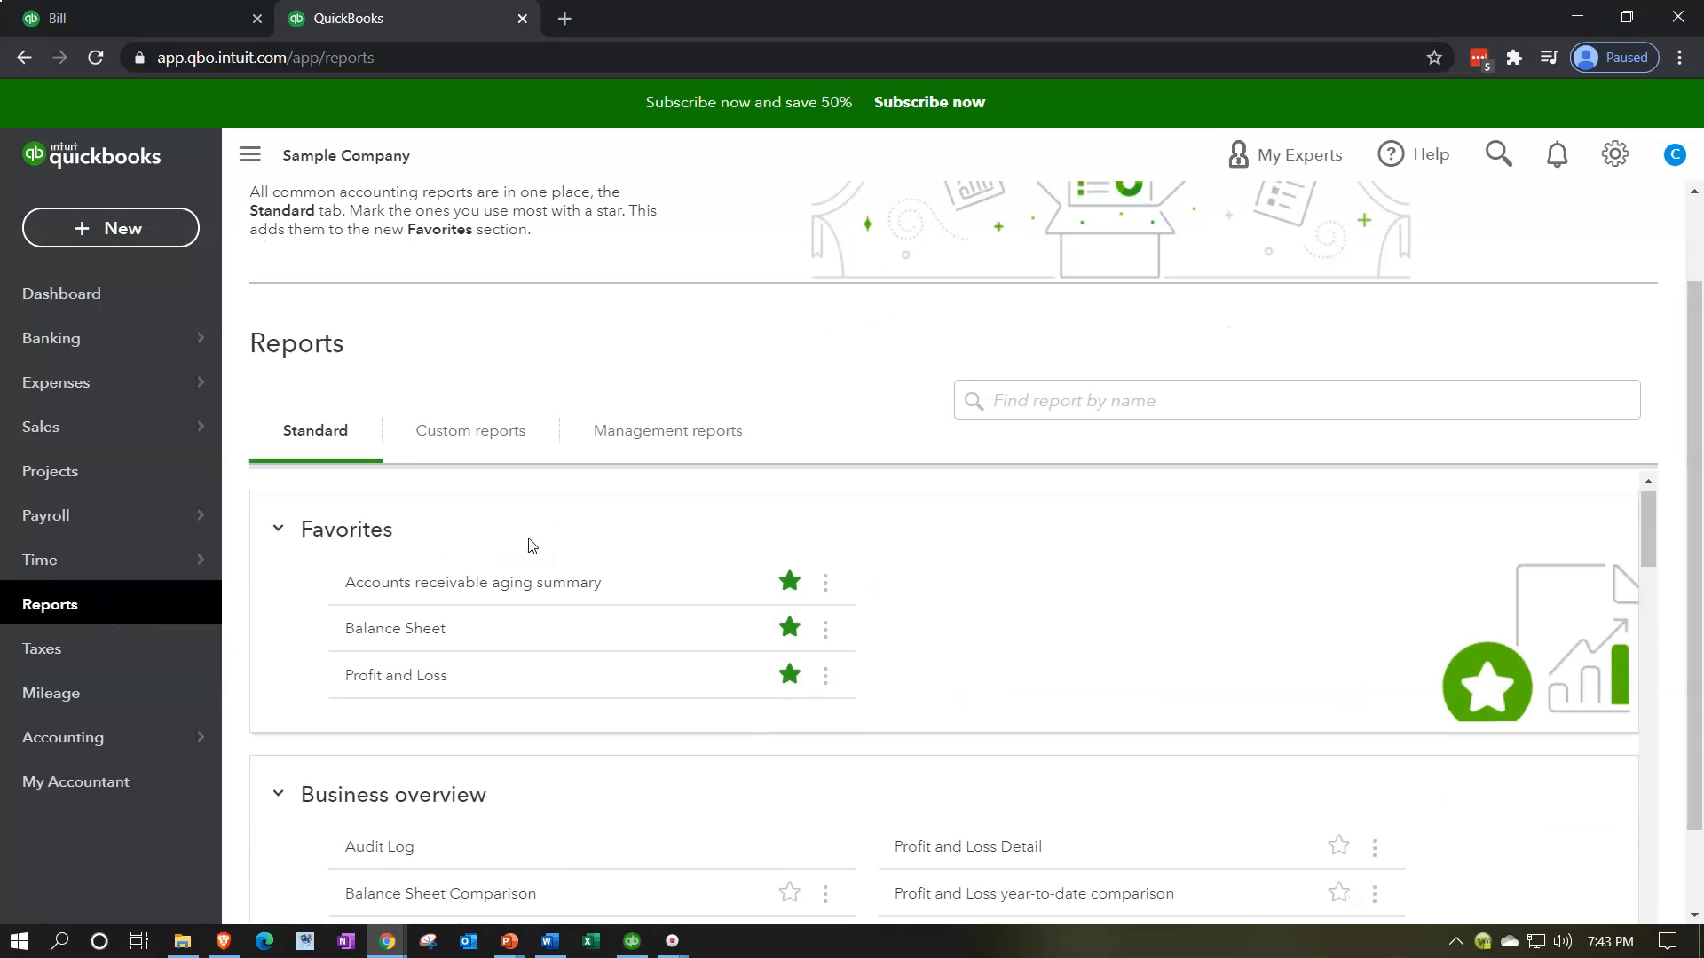
left_click(426, 575)
scroll(400, 621, "up", 1)
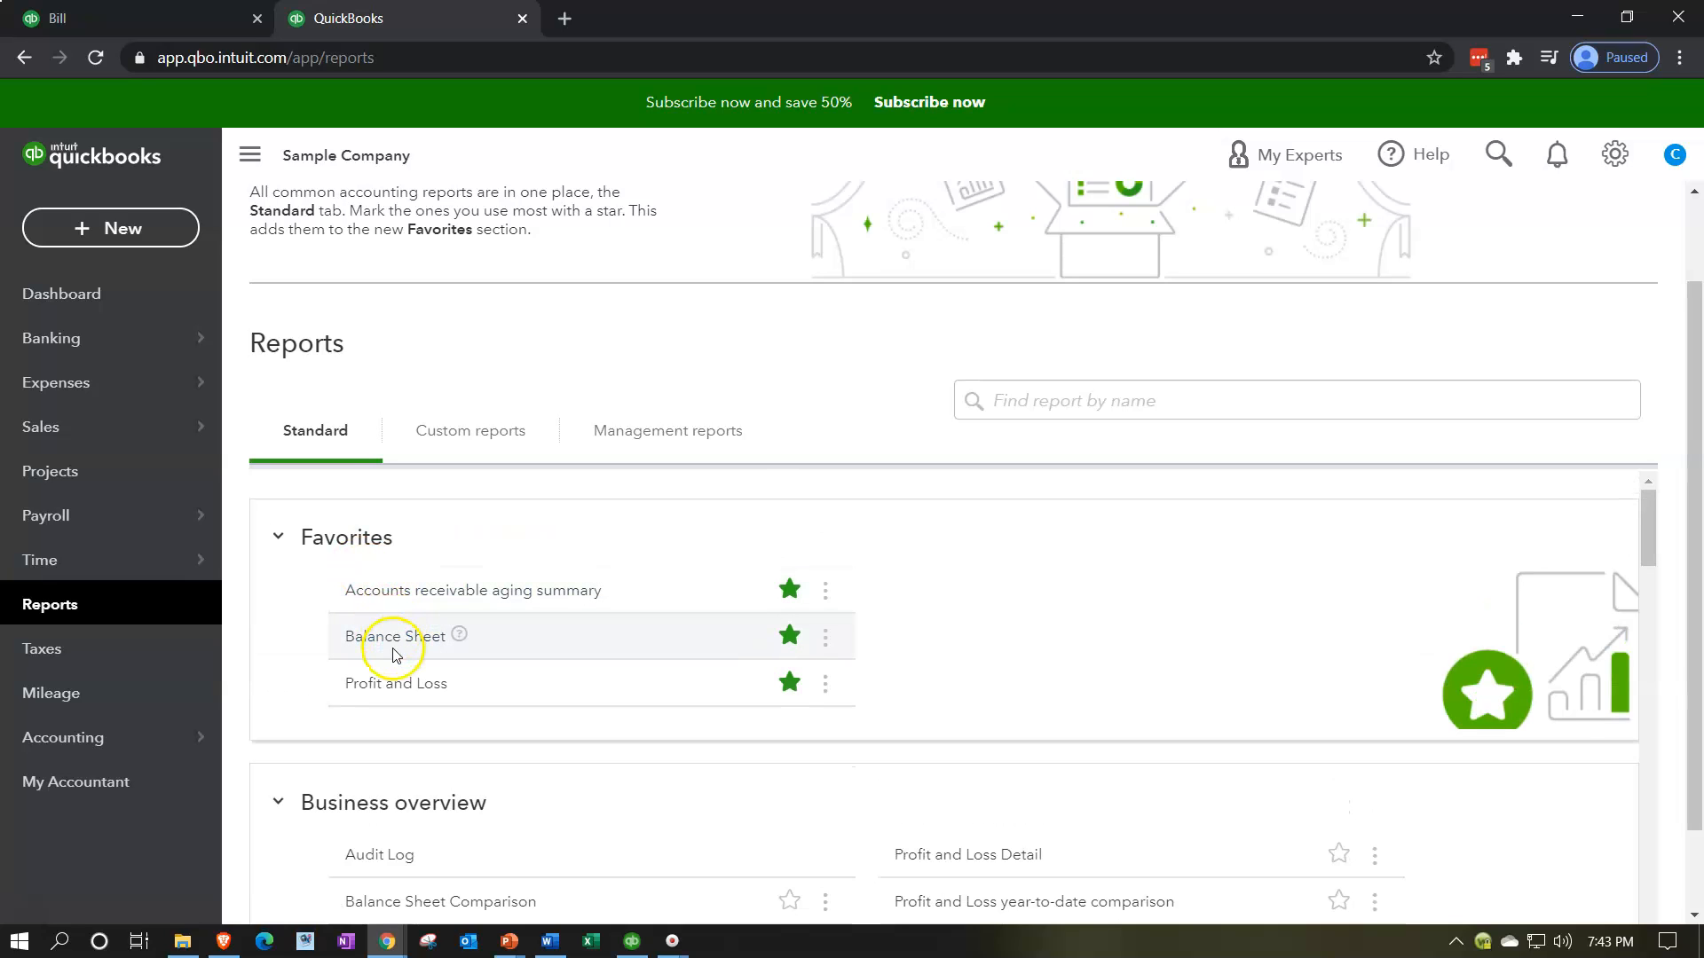
left_click(398, 639)
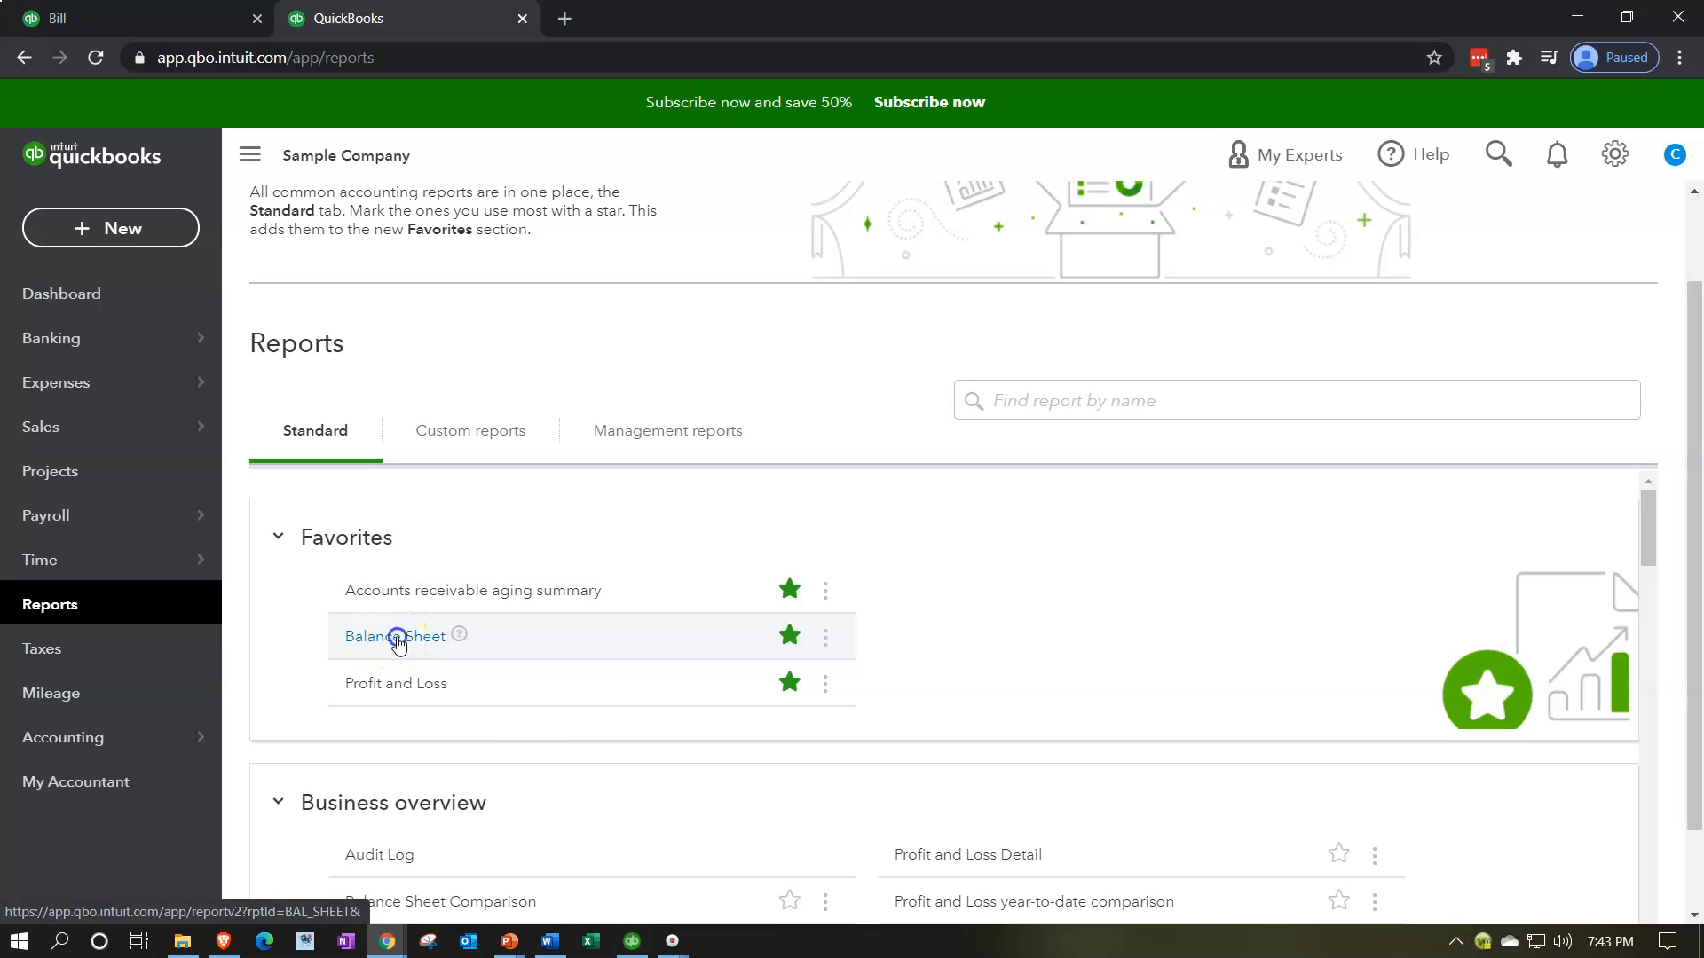
scroll(399, 637, "down", 3)
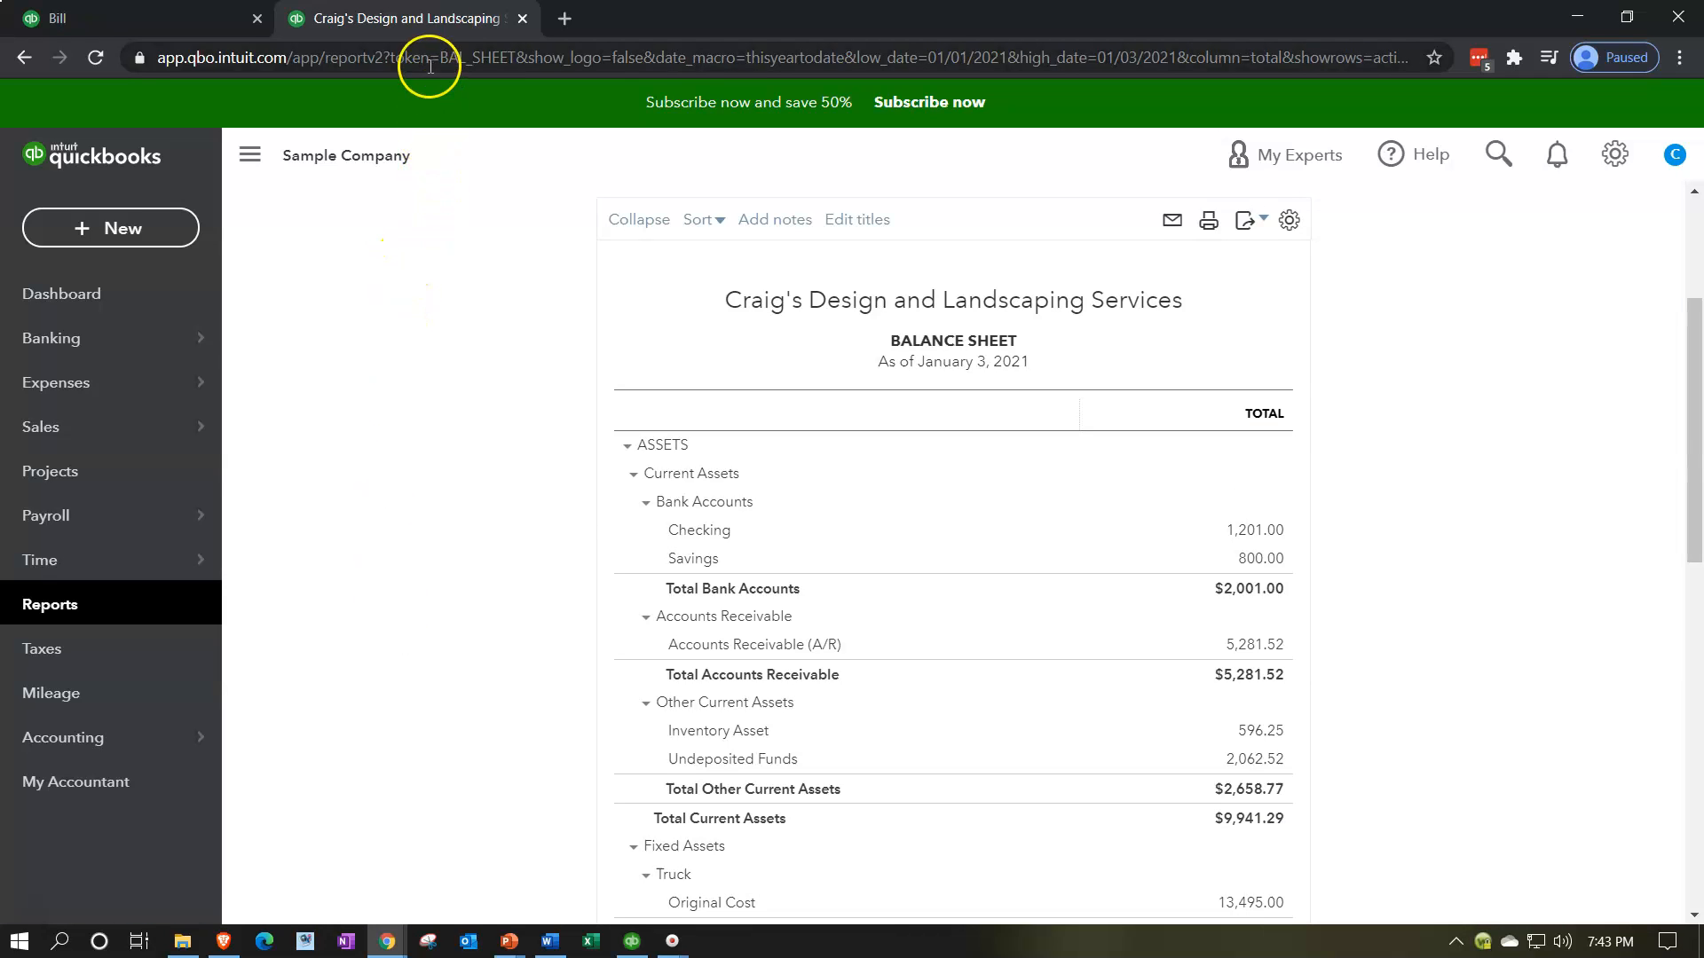
Duplicate the browser tab containing the Balance Sheet report.
right_click(450, 25)
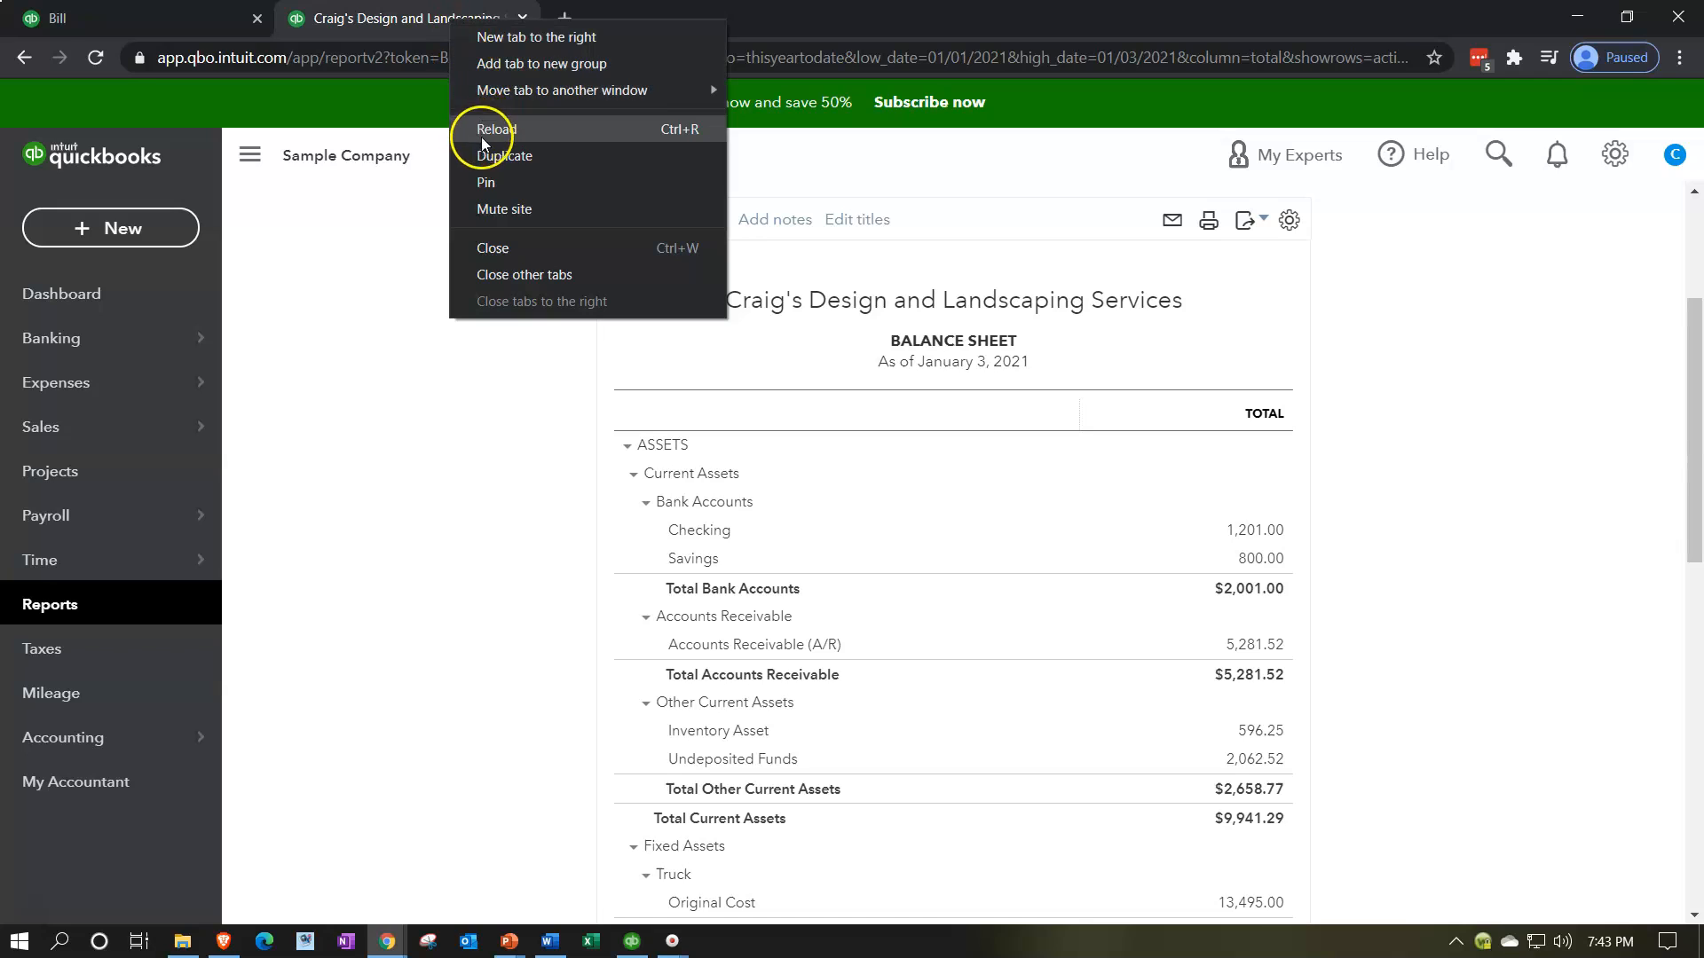
left_click(487, 160)
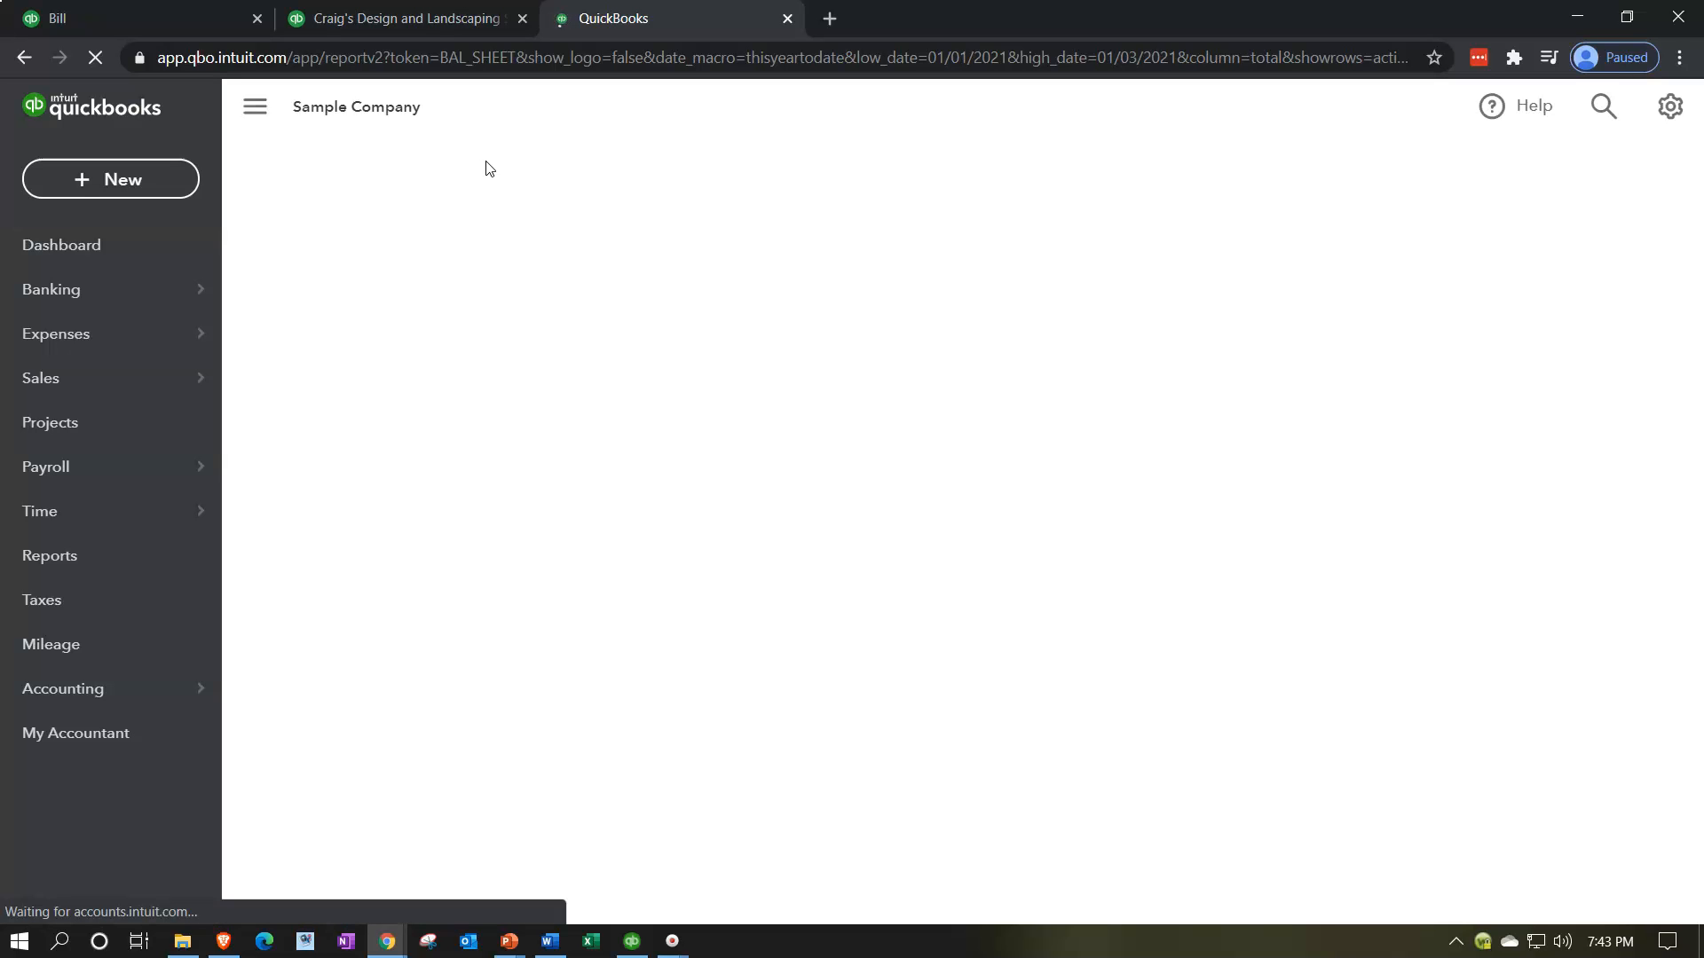
Return to the reports list in the duplicated tab and open the Profit and Loss report from the favorites.
scroll(388, 271, "down", 3)
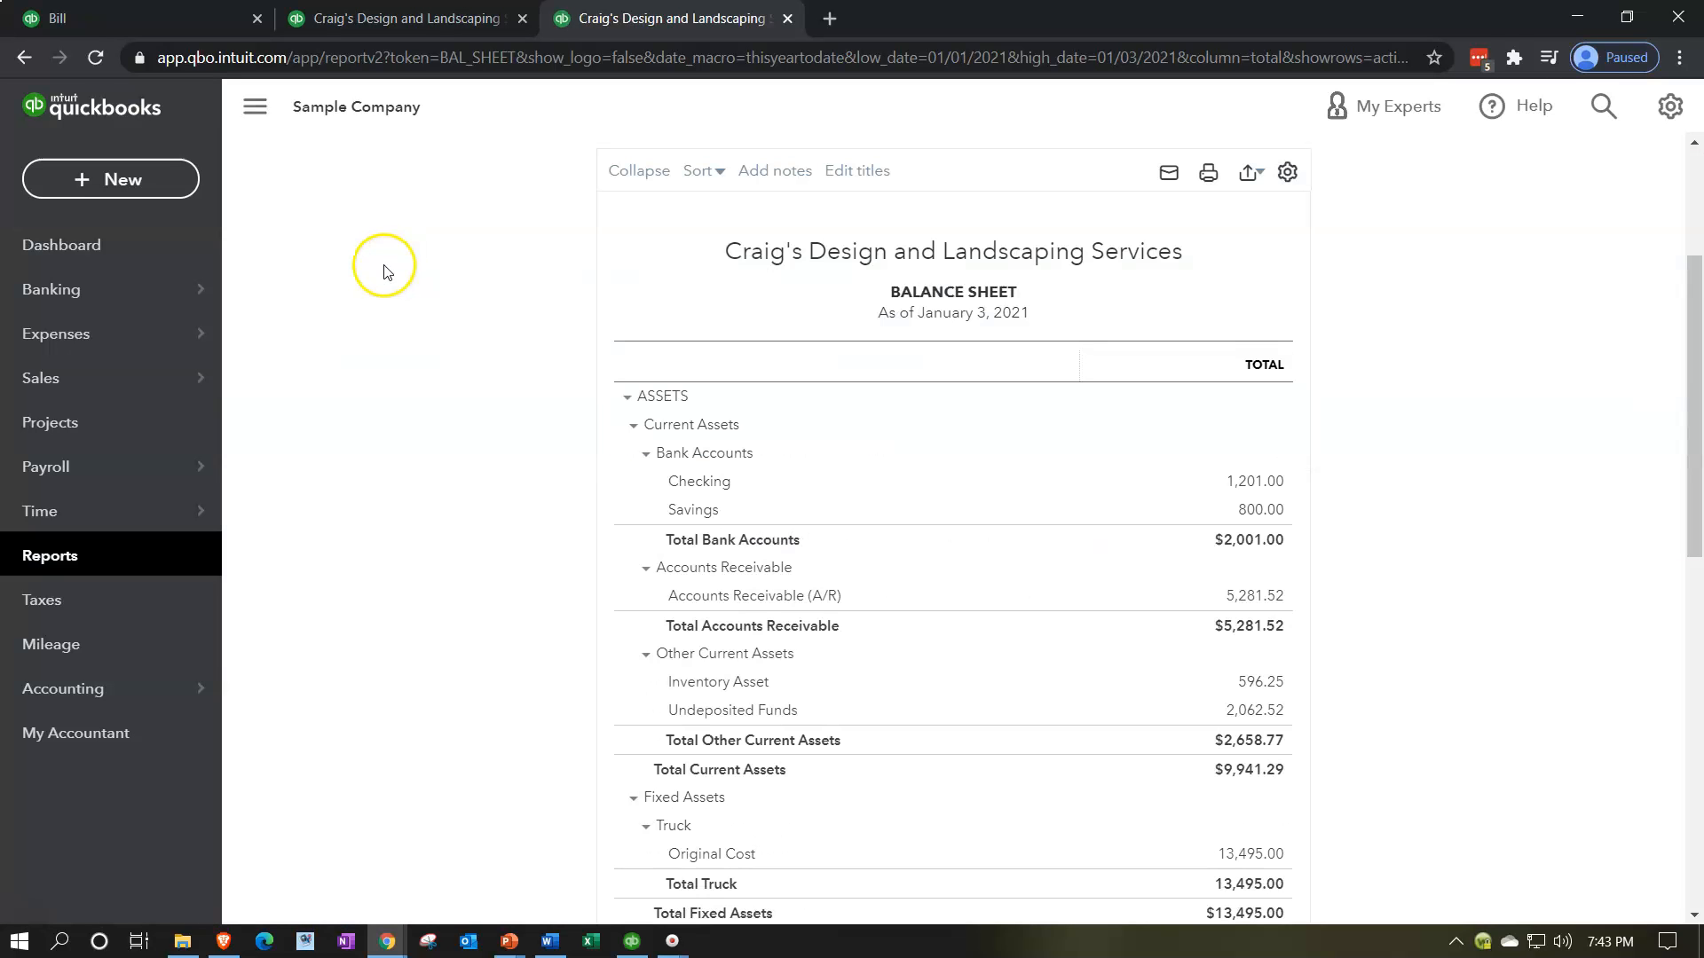
left_click(98, 614)
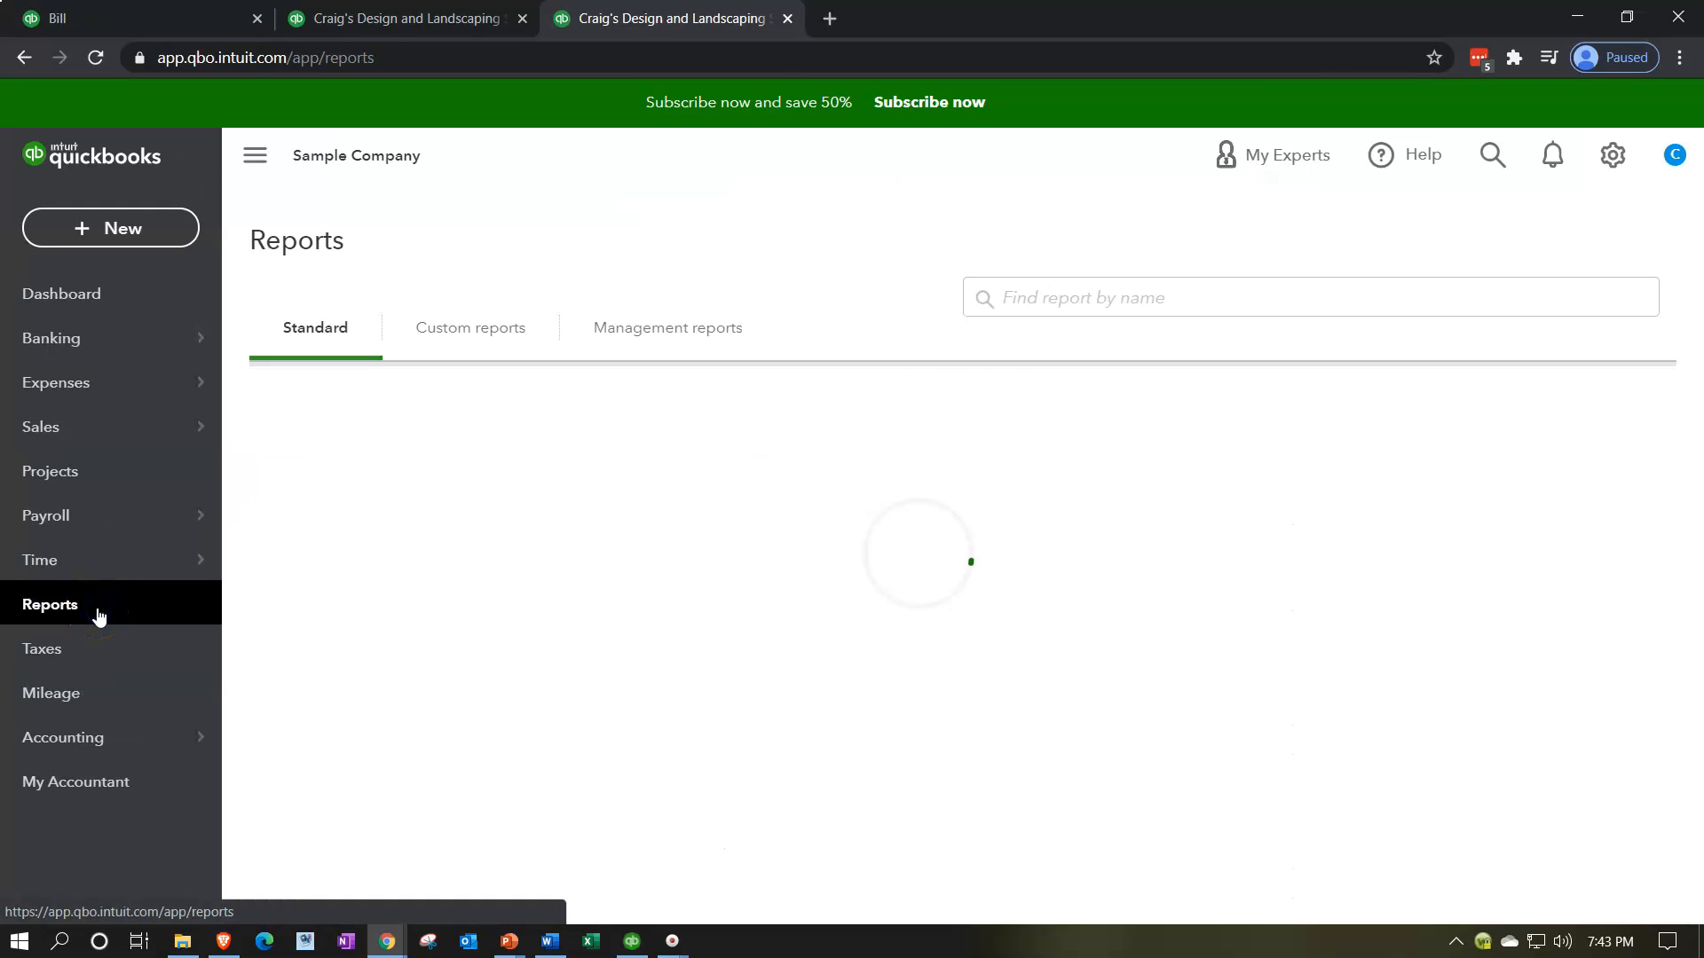
left_click(546, 543)
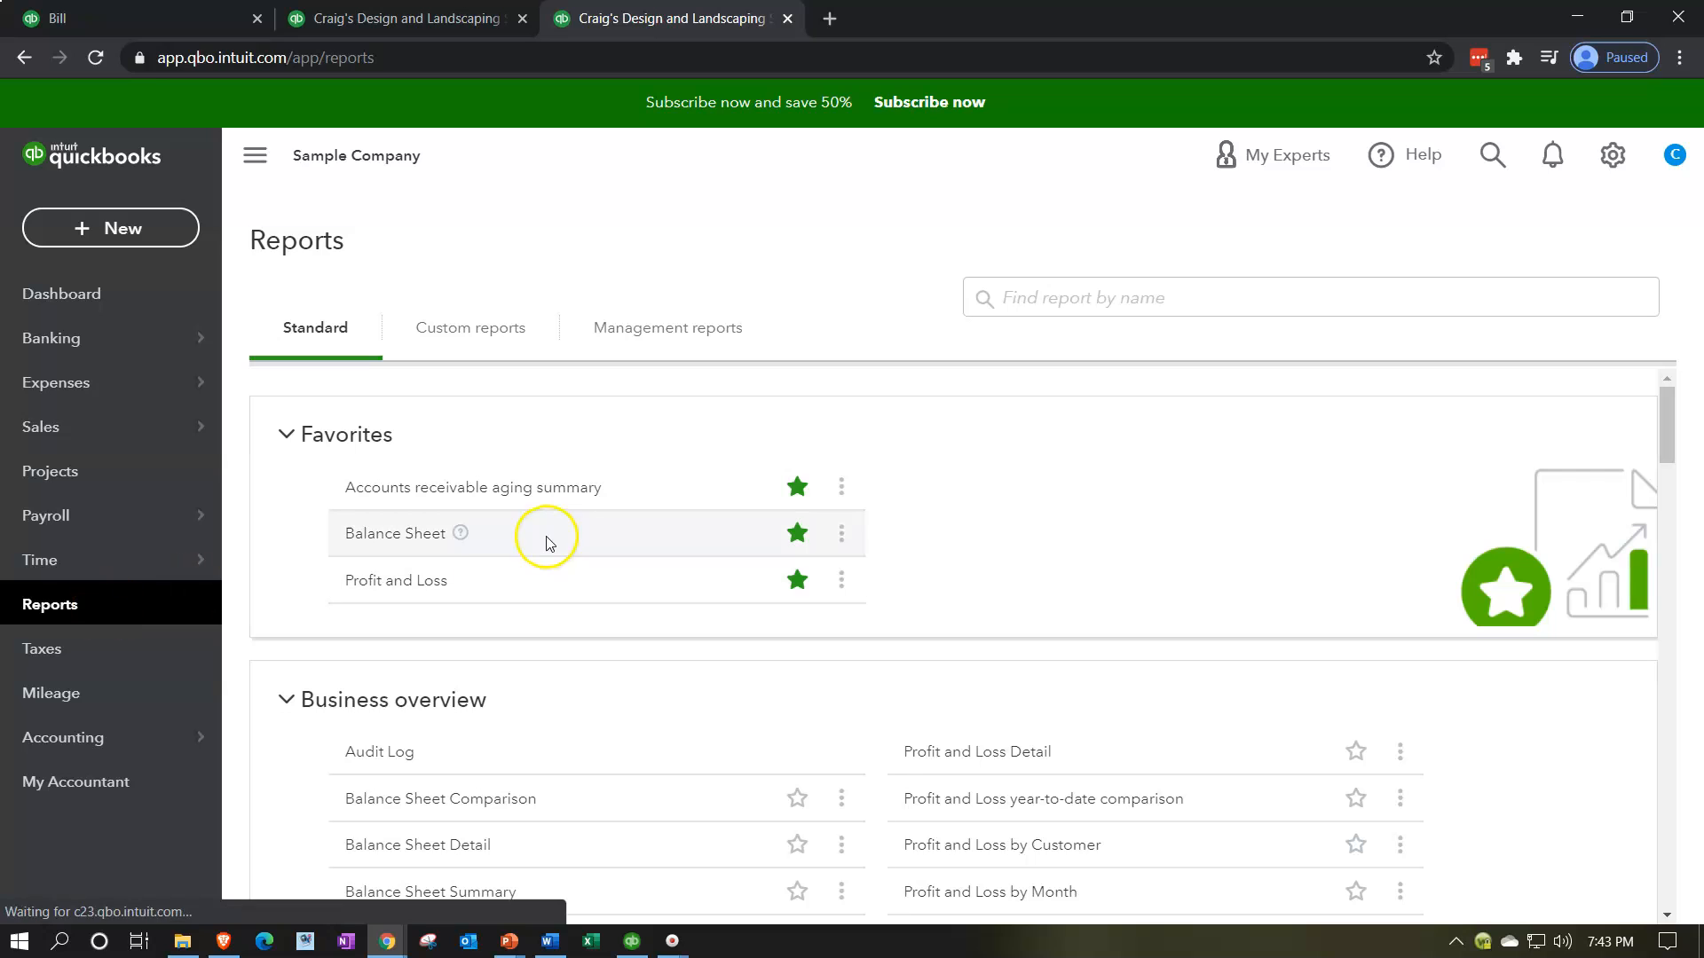
left_click(430, 584)
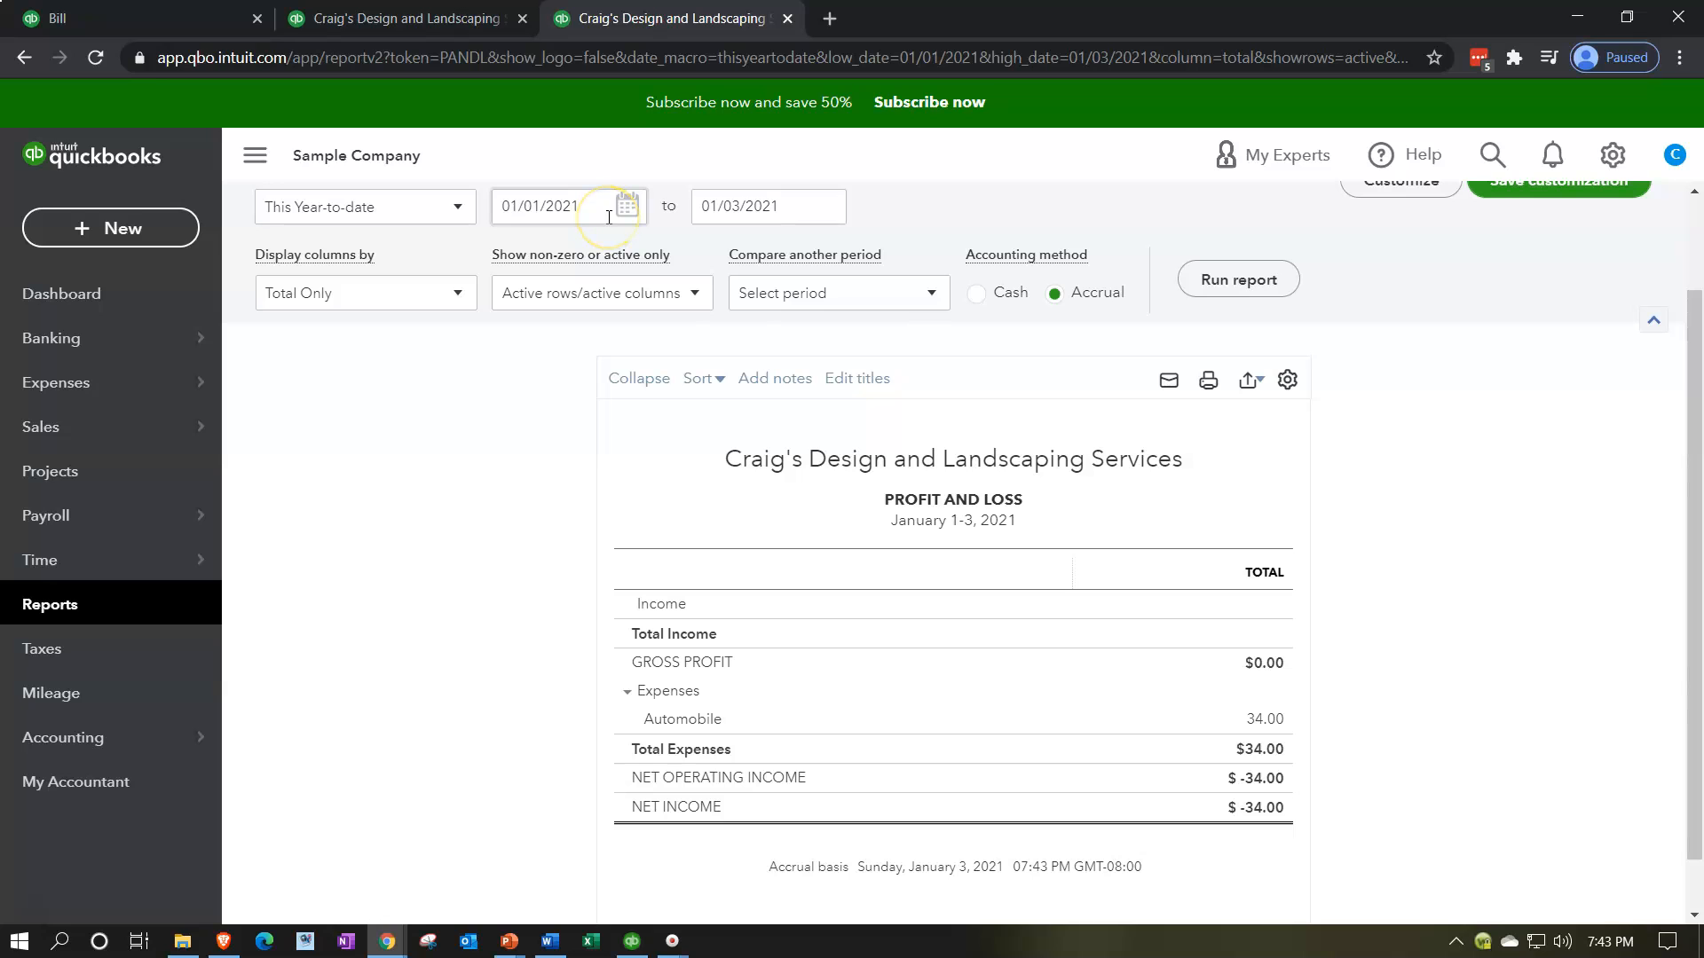
Check the bill date on the open vendor bill and return to the Balance Sheet's report period settings.
left_click(189, 26)
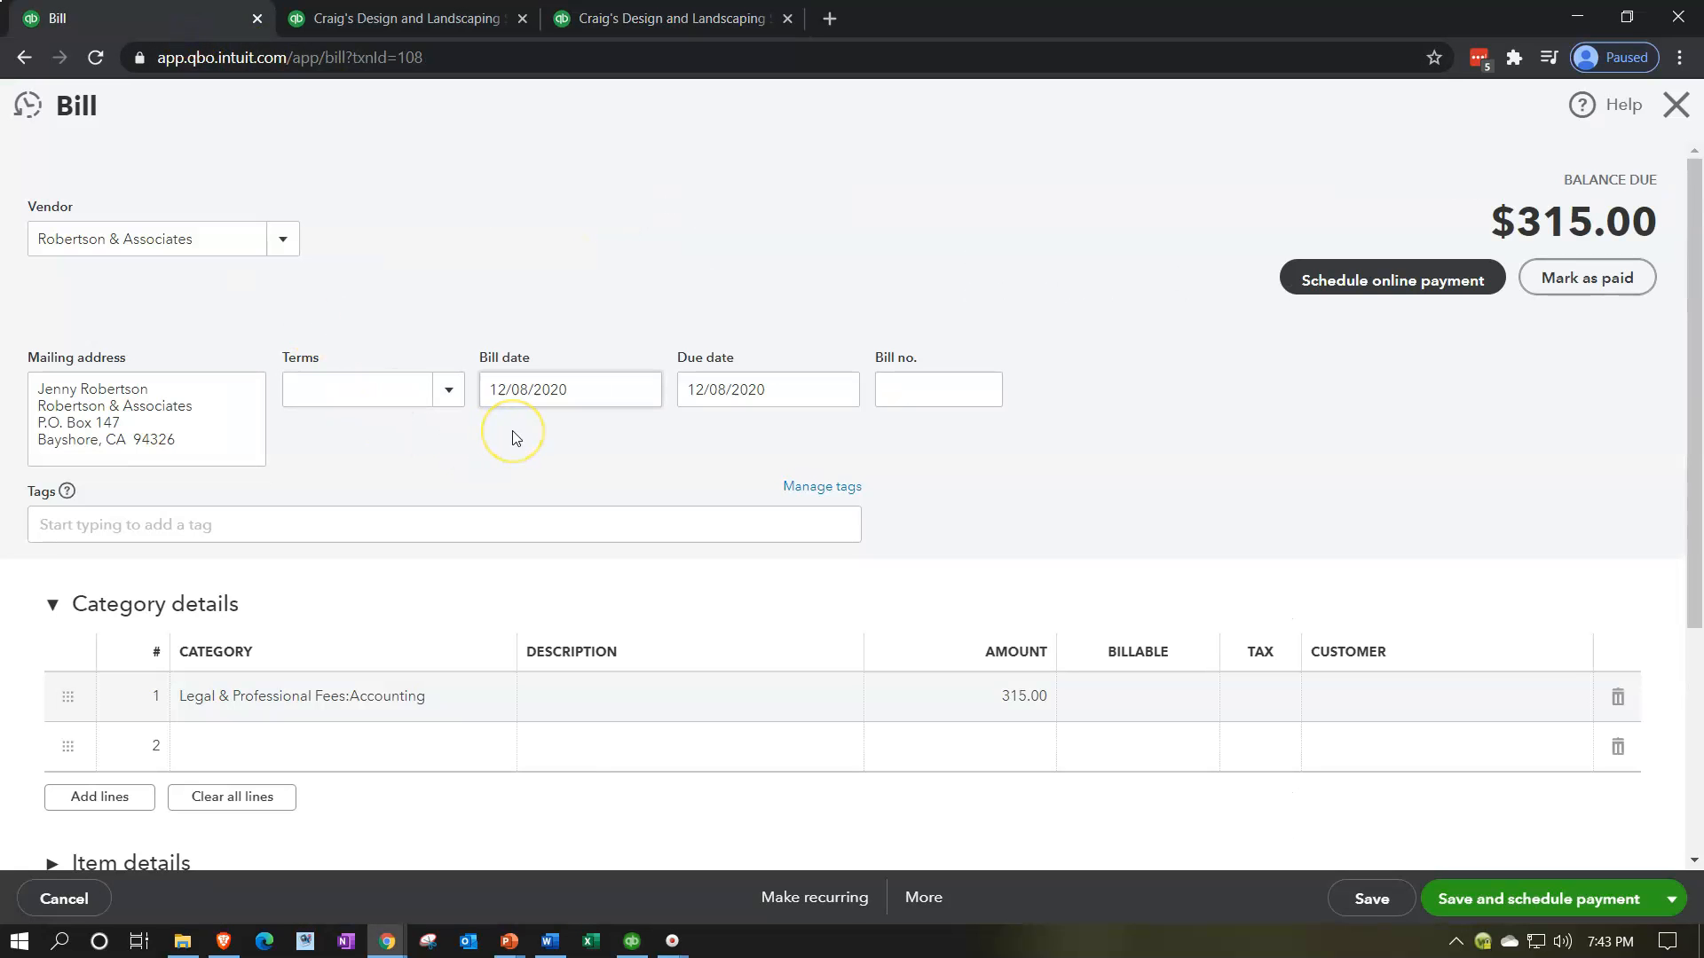
left_click(441, 18)
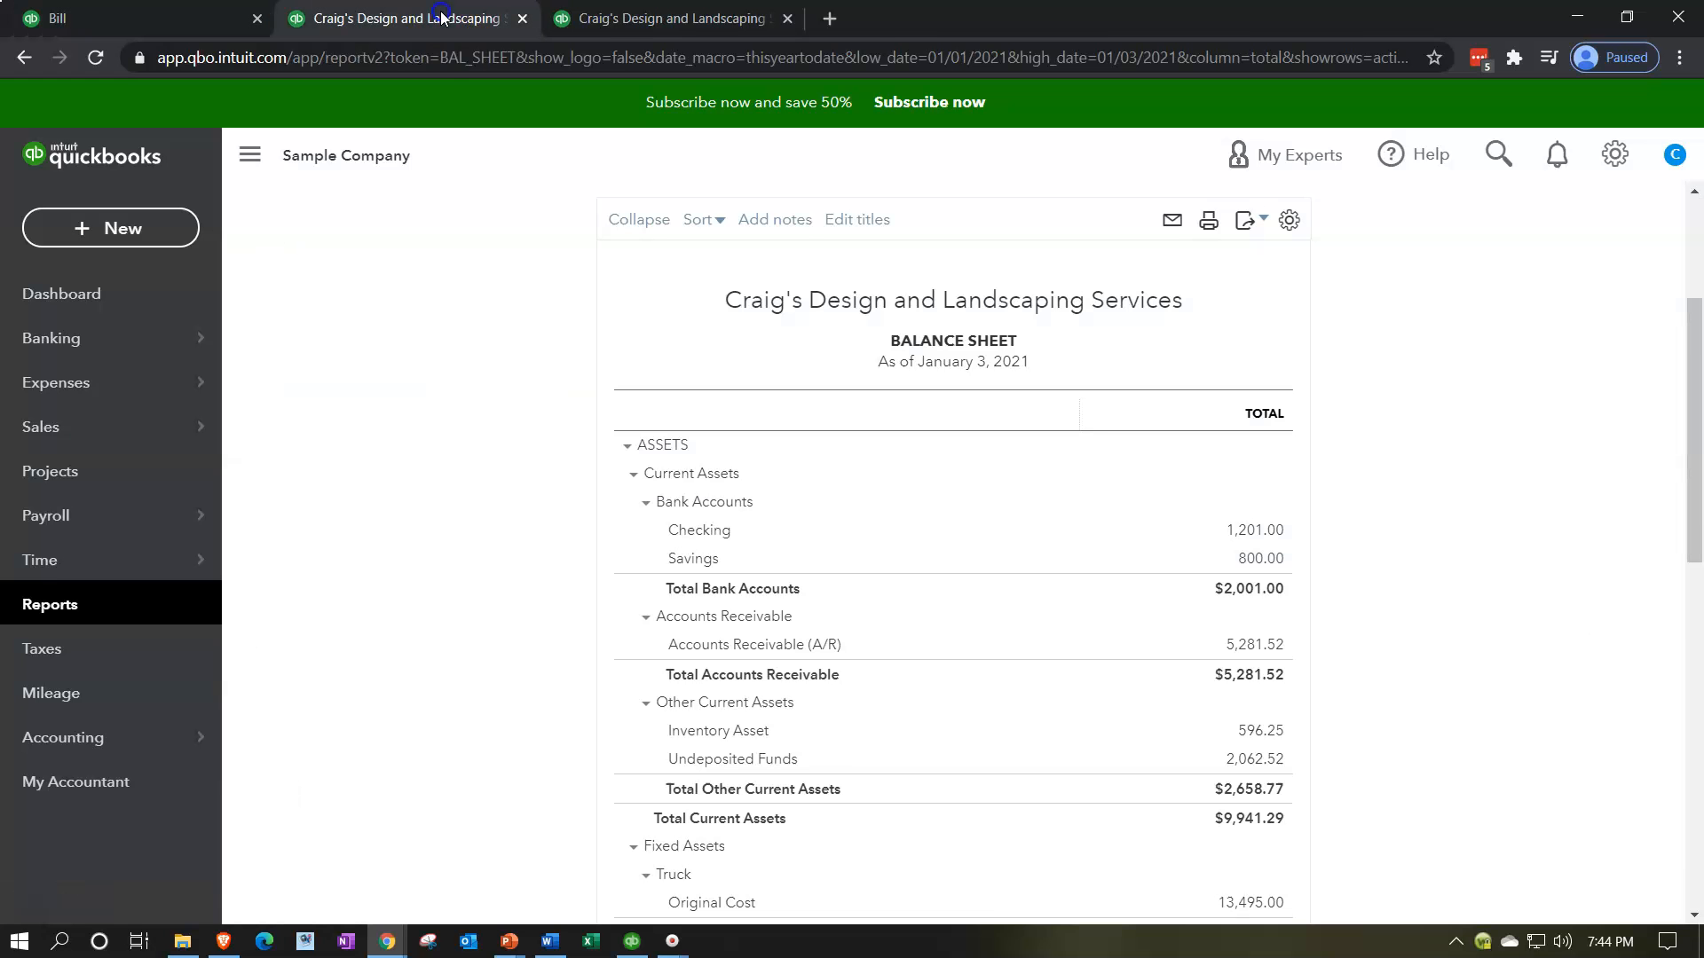
scroll(480, 364, "up", 3)
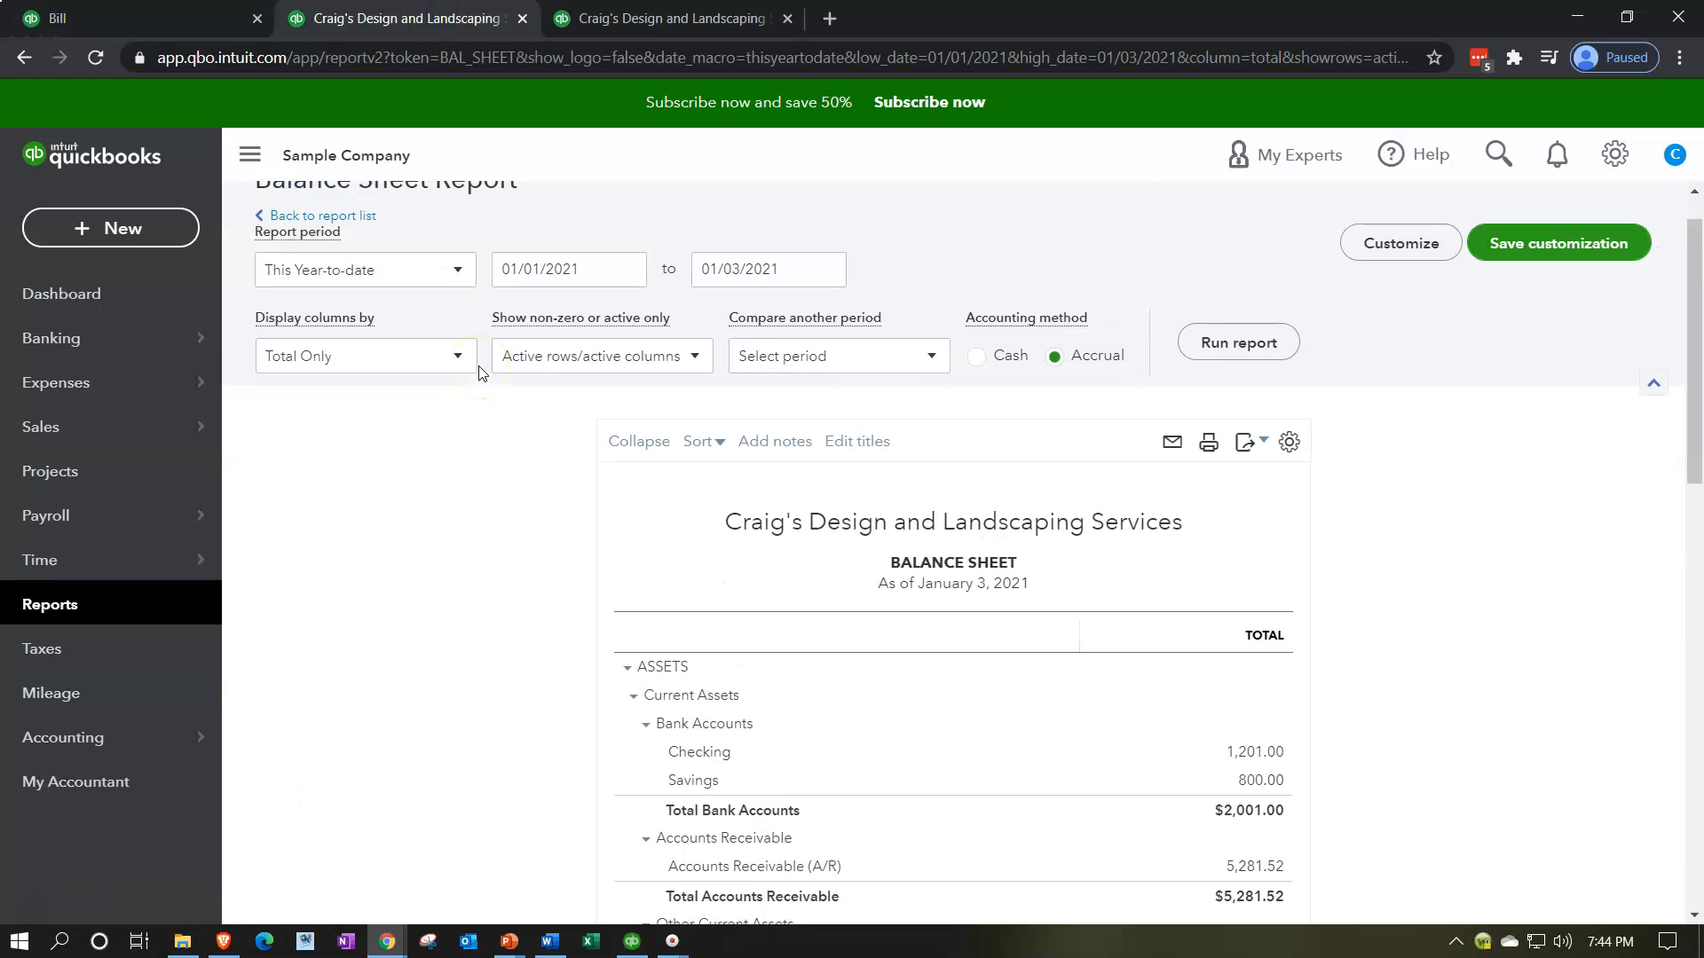
Enter a custom Balance Sheet report period from 01/01/2020 to 12/31/2020.
left_click(586, 268)
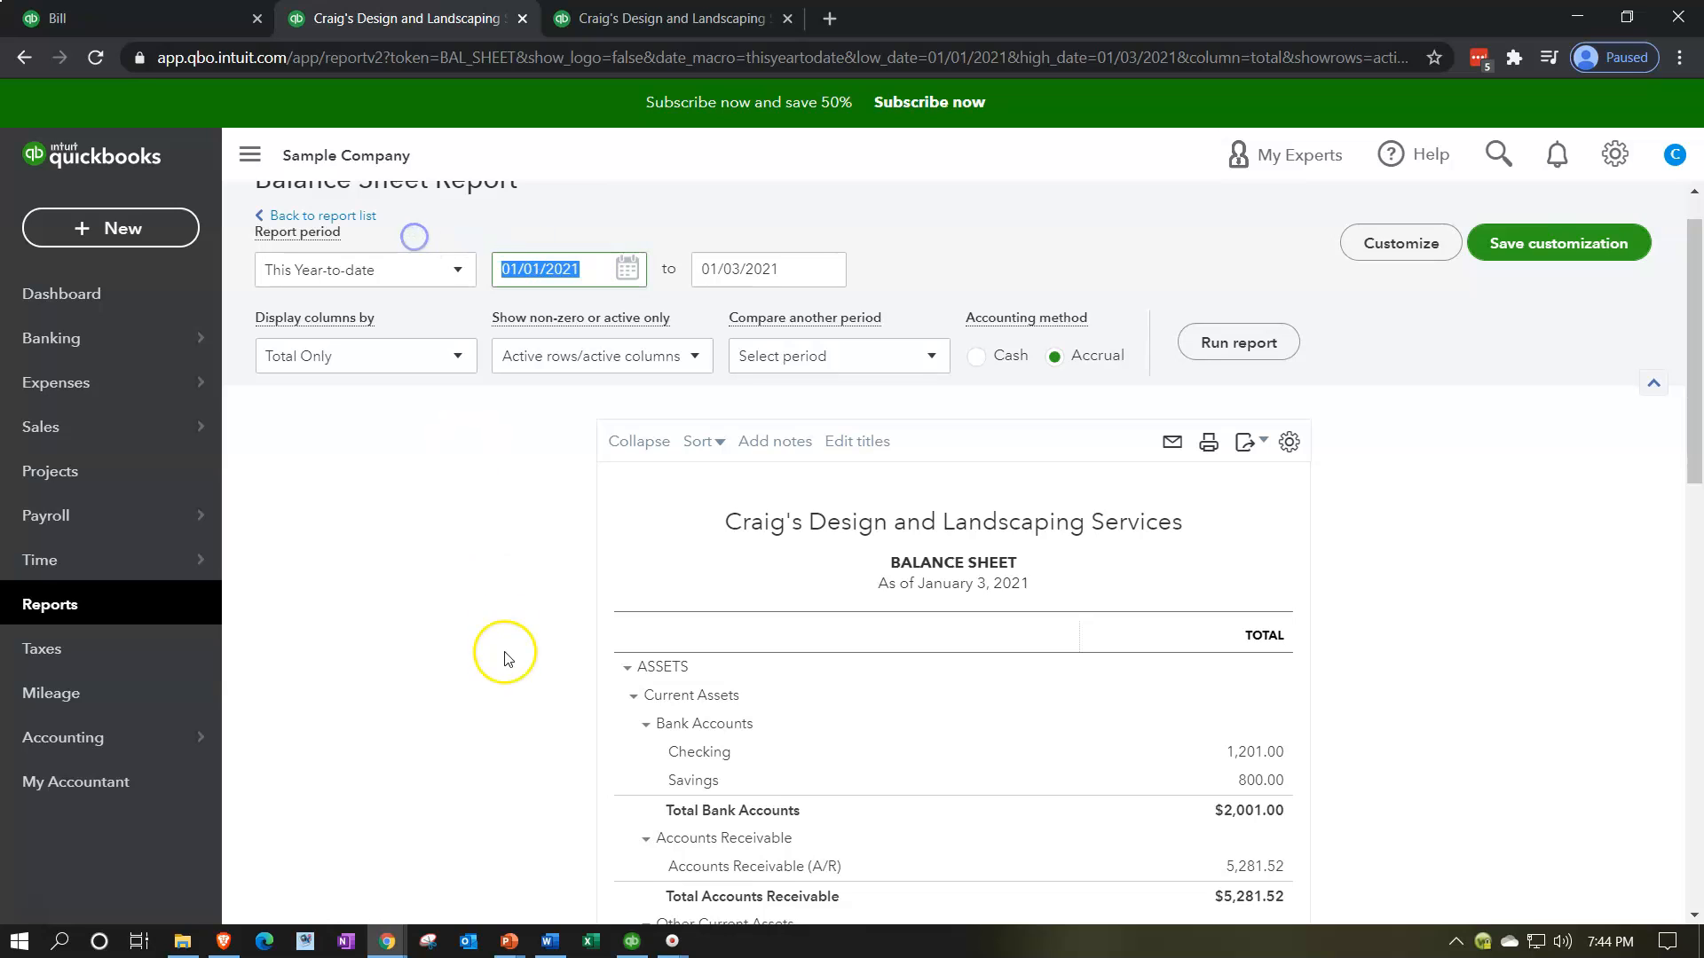
type("010120")
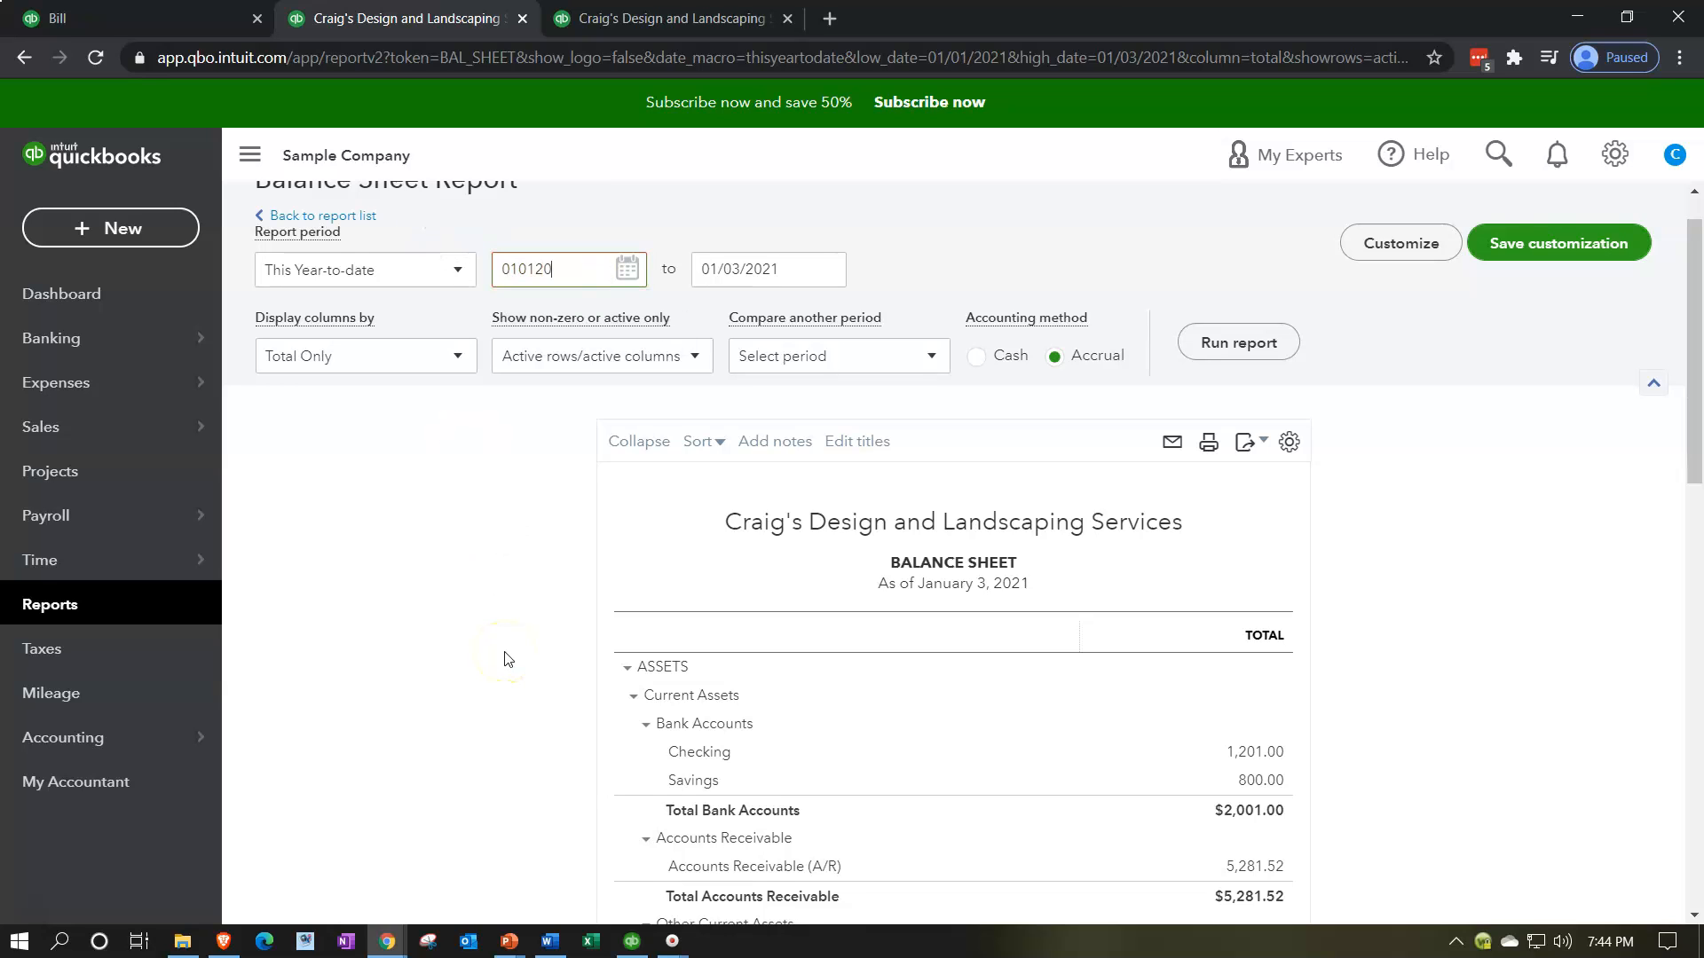
key("Tab")
type("123120")
key("Tab")
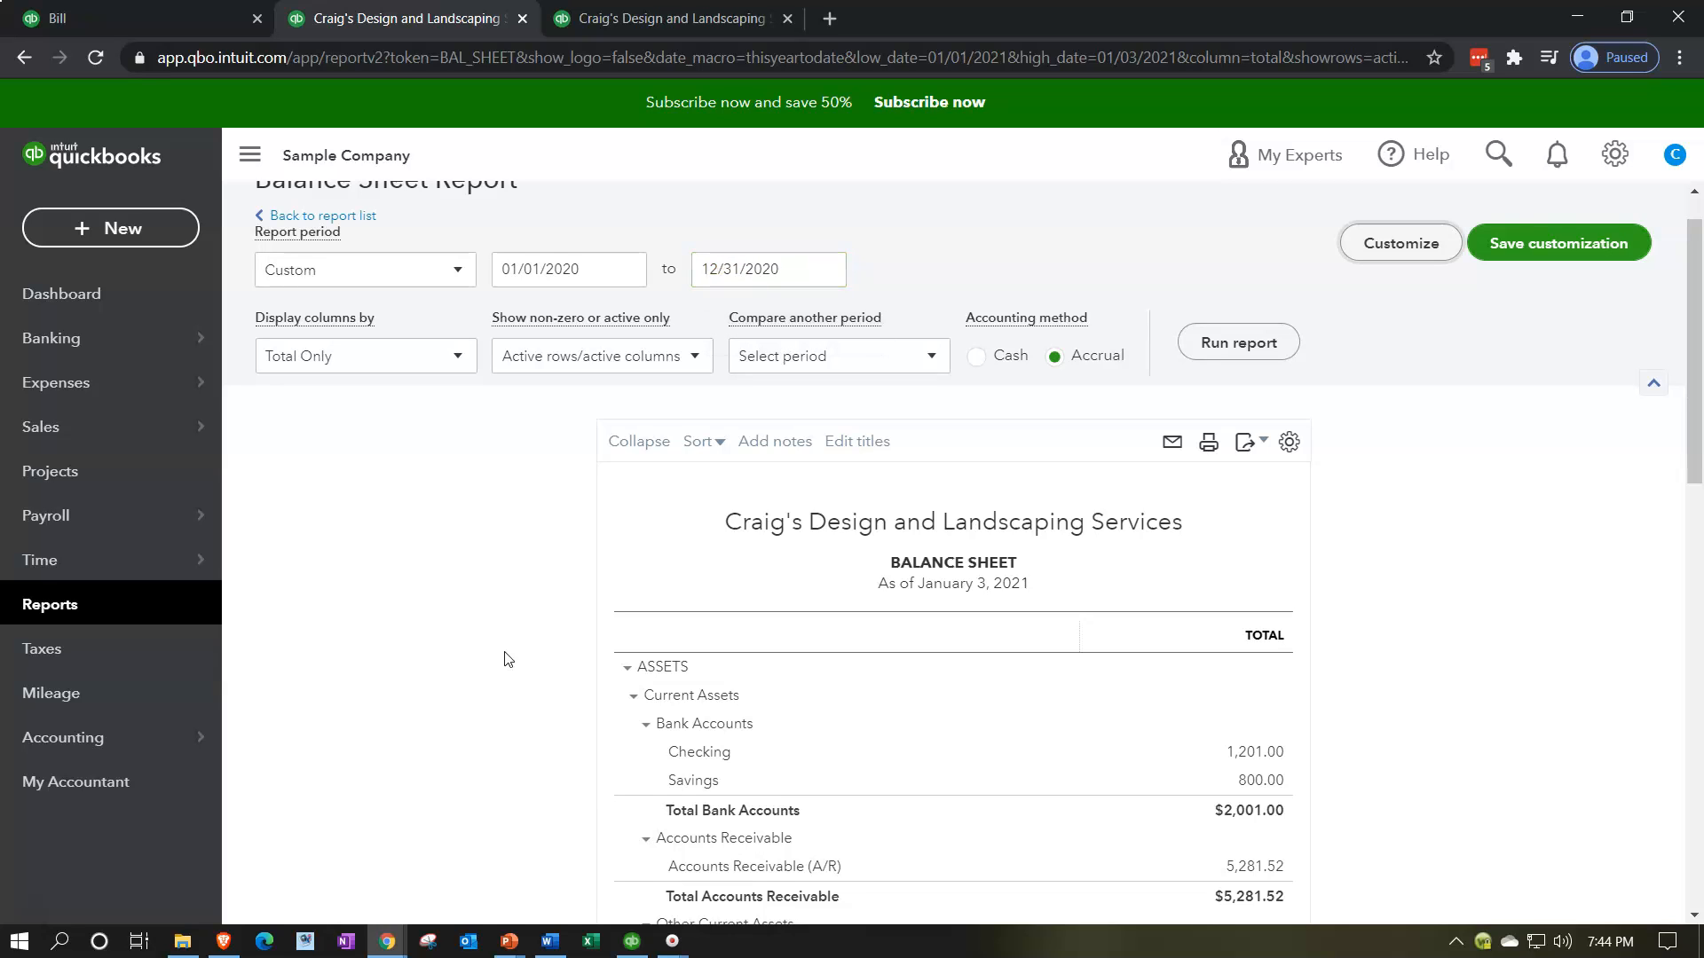
Set the Balance Sheet's report period to Last Year and run the report.
left_click(451, 270)
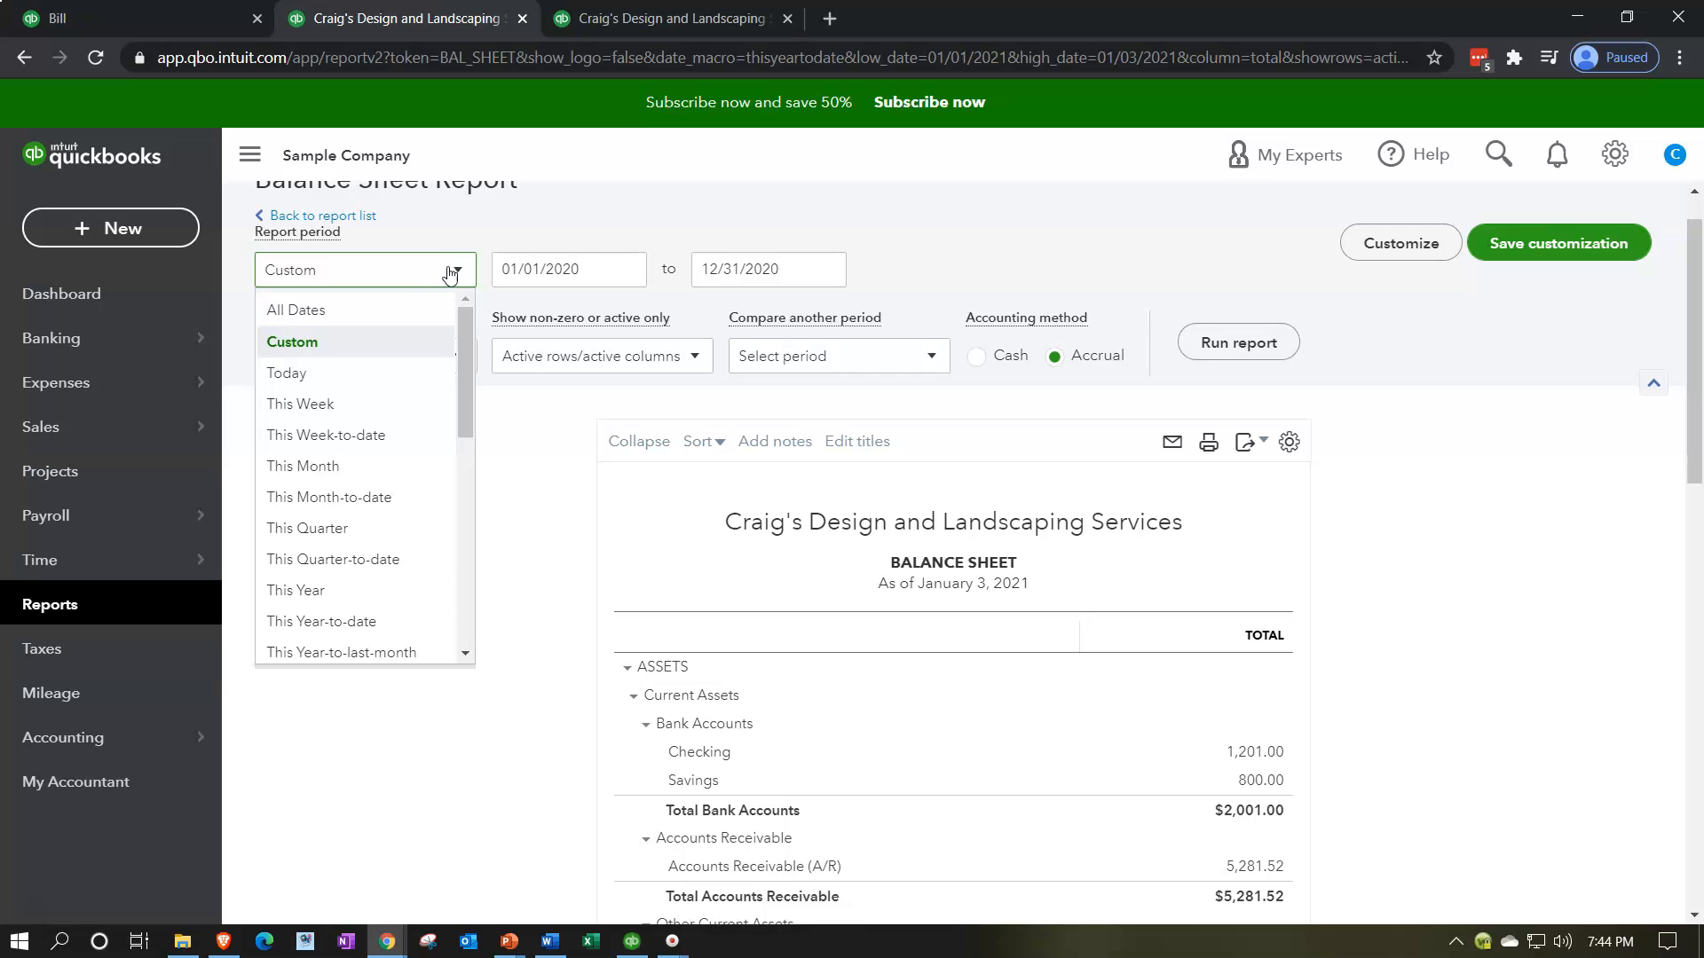
scroll(443, 401, "down", 3)
scroll(442, 402, "down", 2)
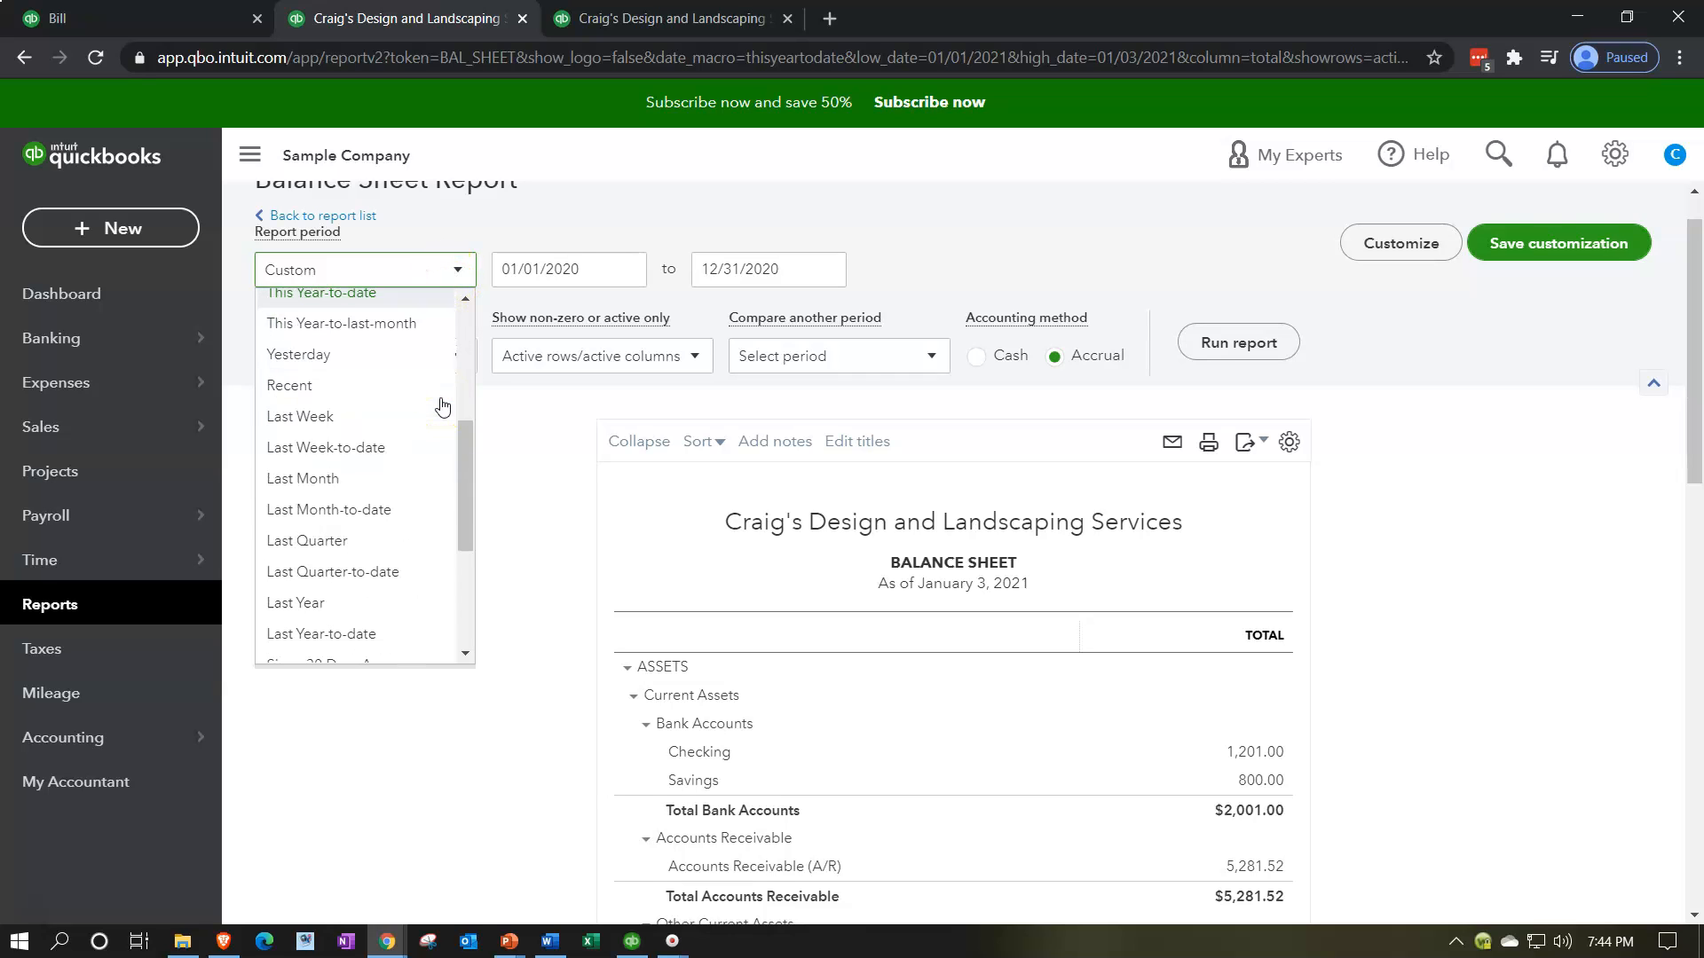
left_click(351, 604)
left_click(386, 665)
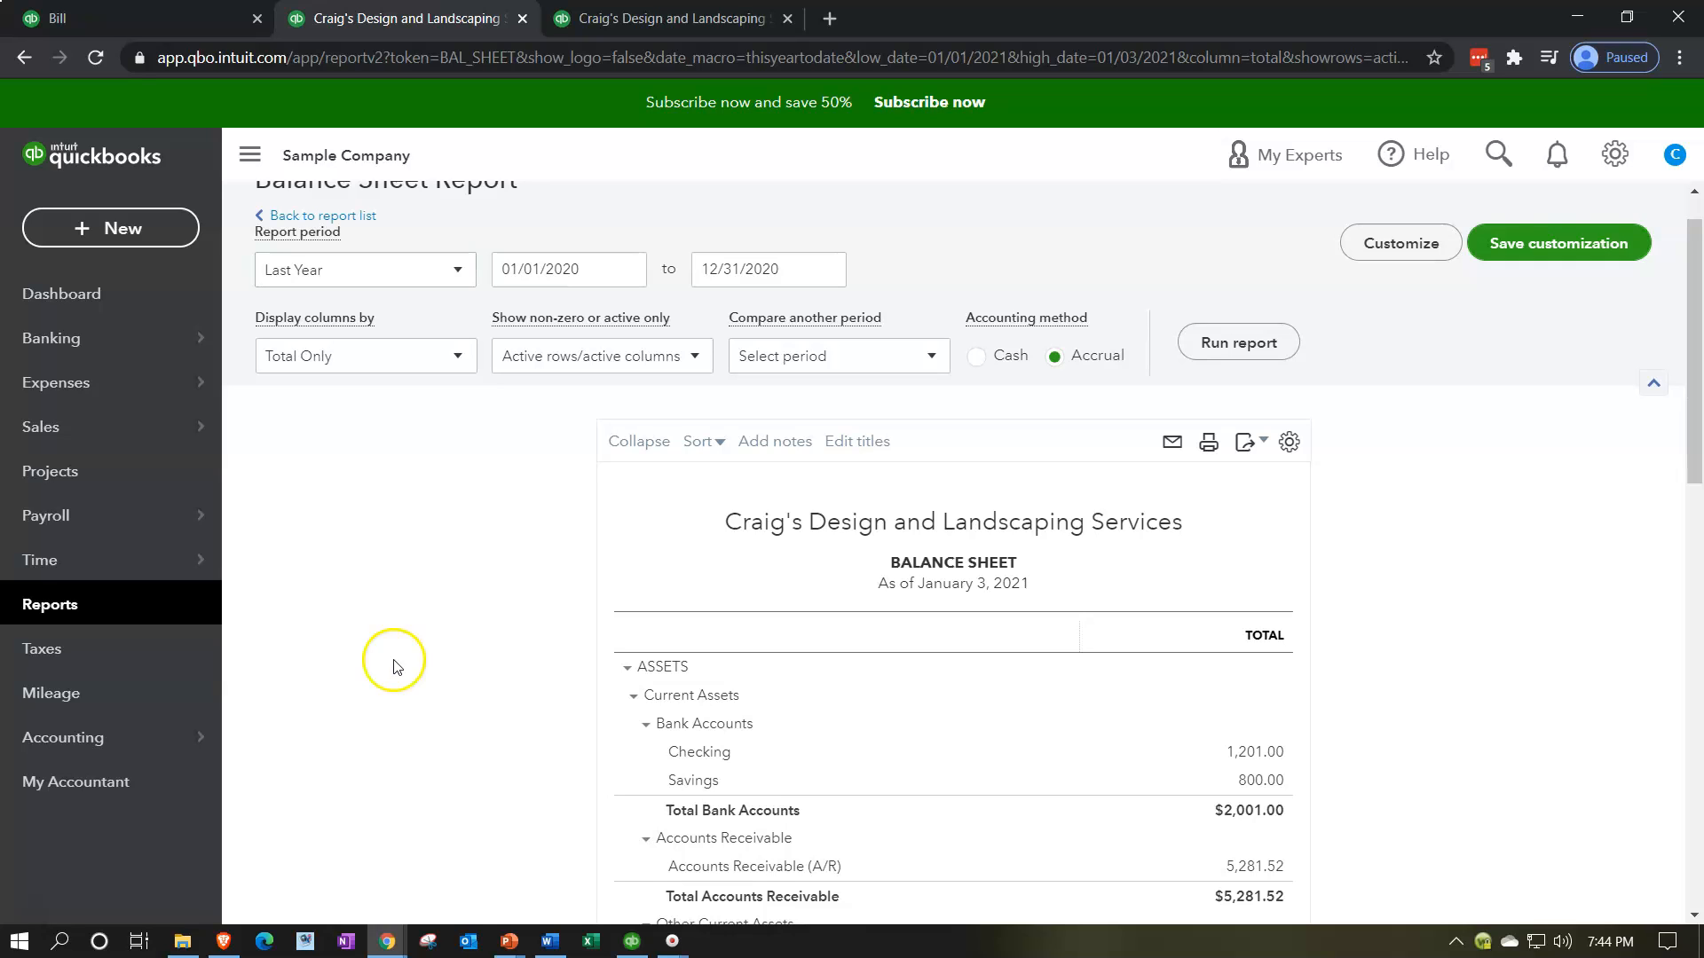
left_click(1274, 353)
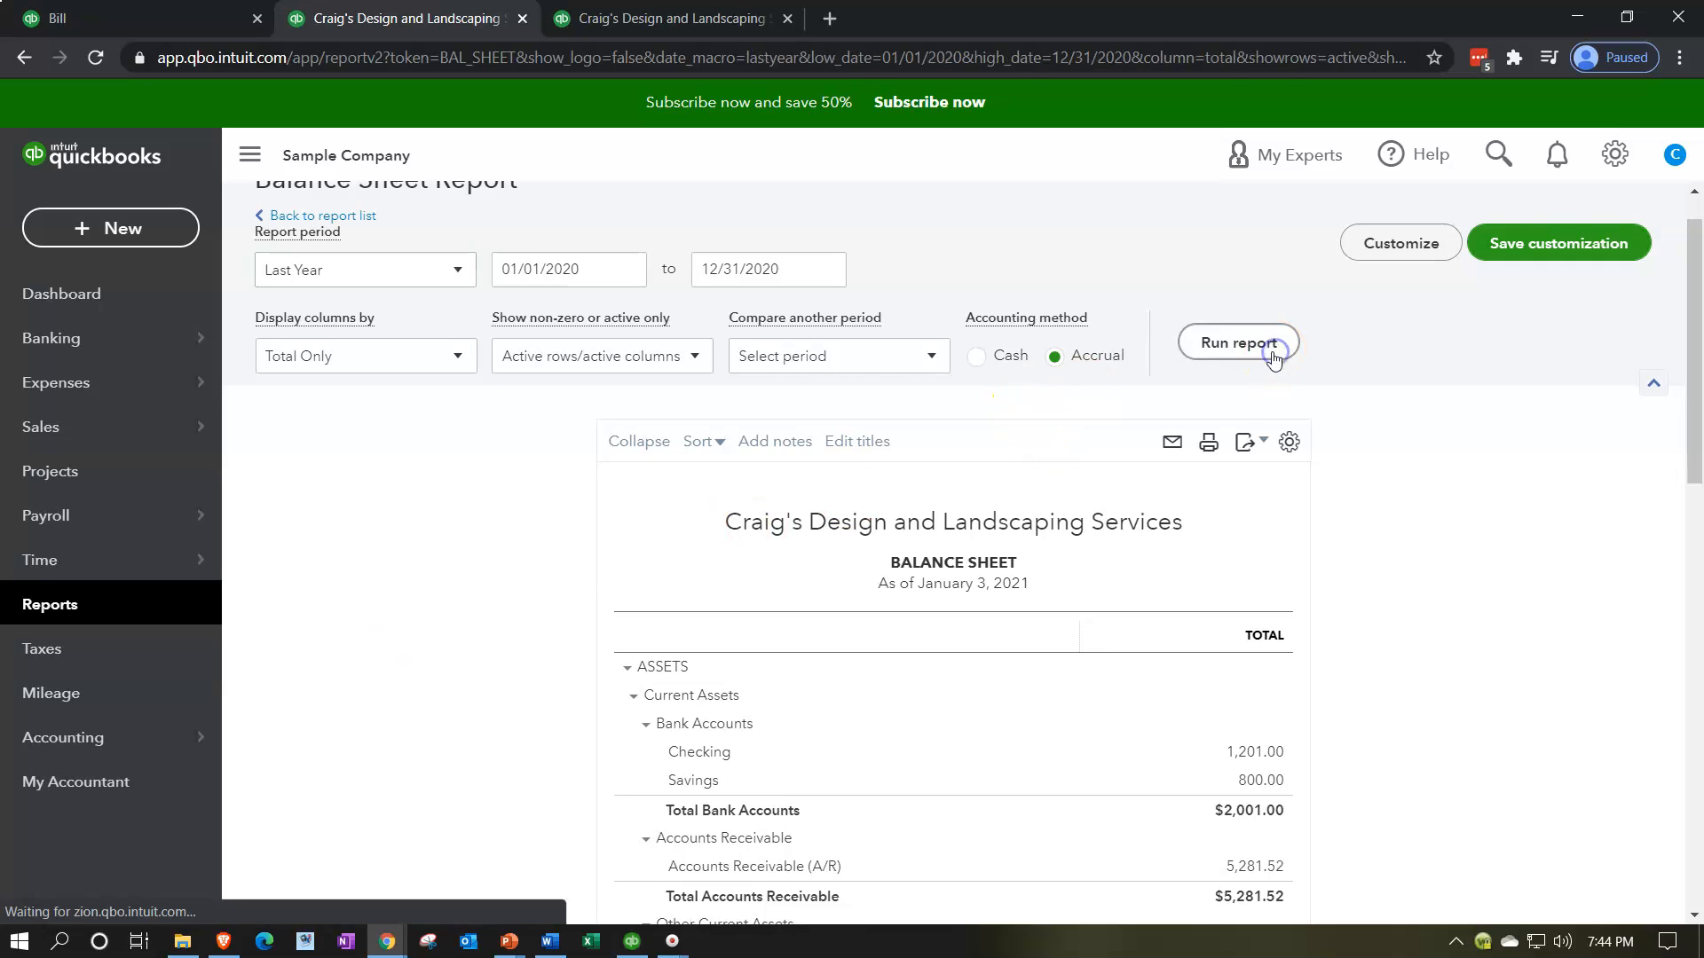
Collapse the navigation menu and enlarge the page to examine the liabilities section of the Balance Sheet.
scroll(455, 600, "down", 2)
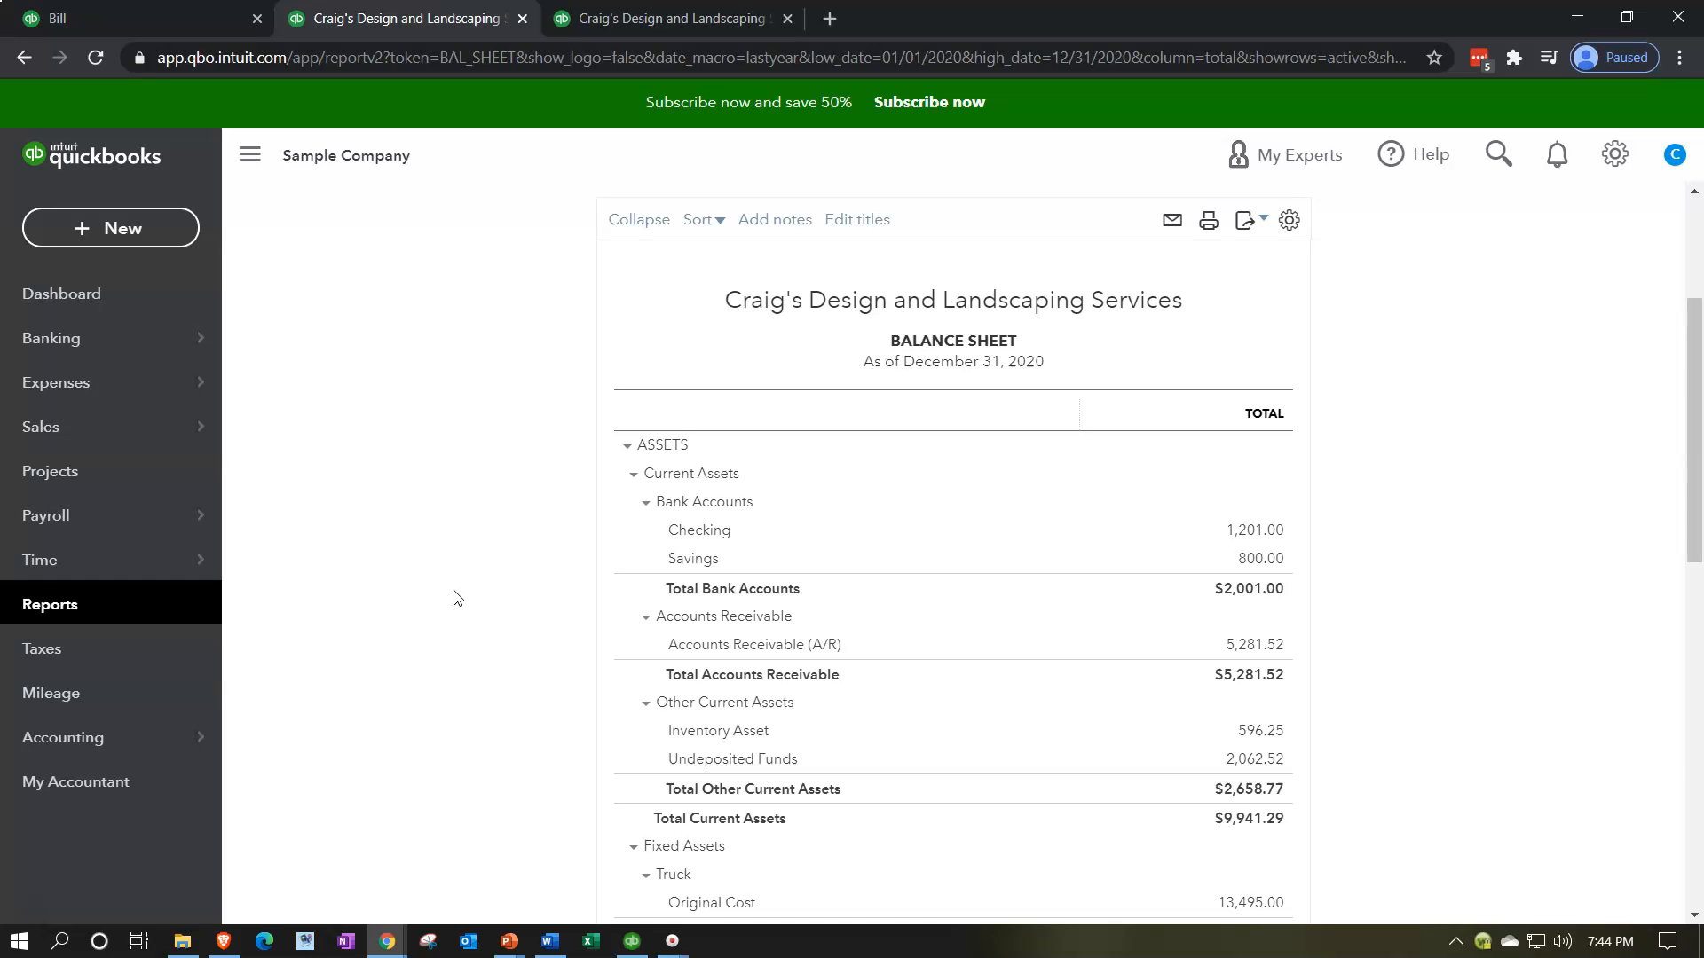
scroll(455, 592, "down", 1)
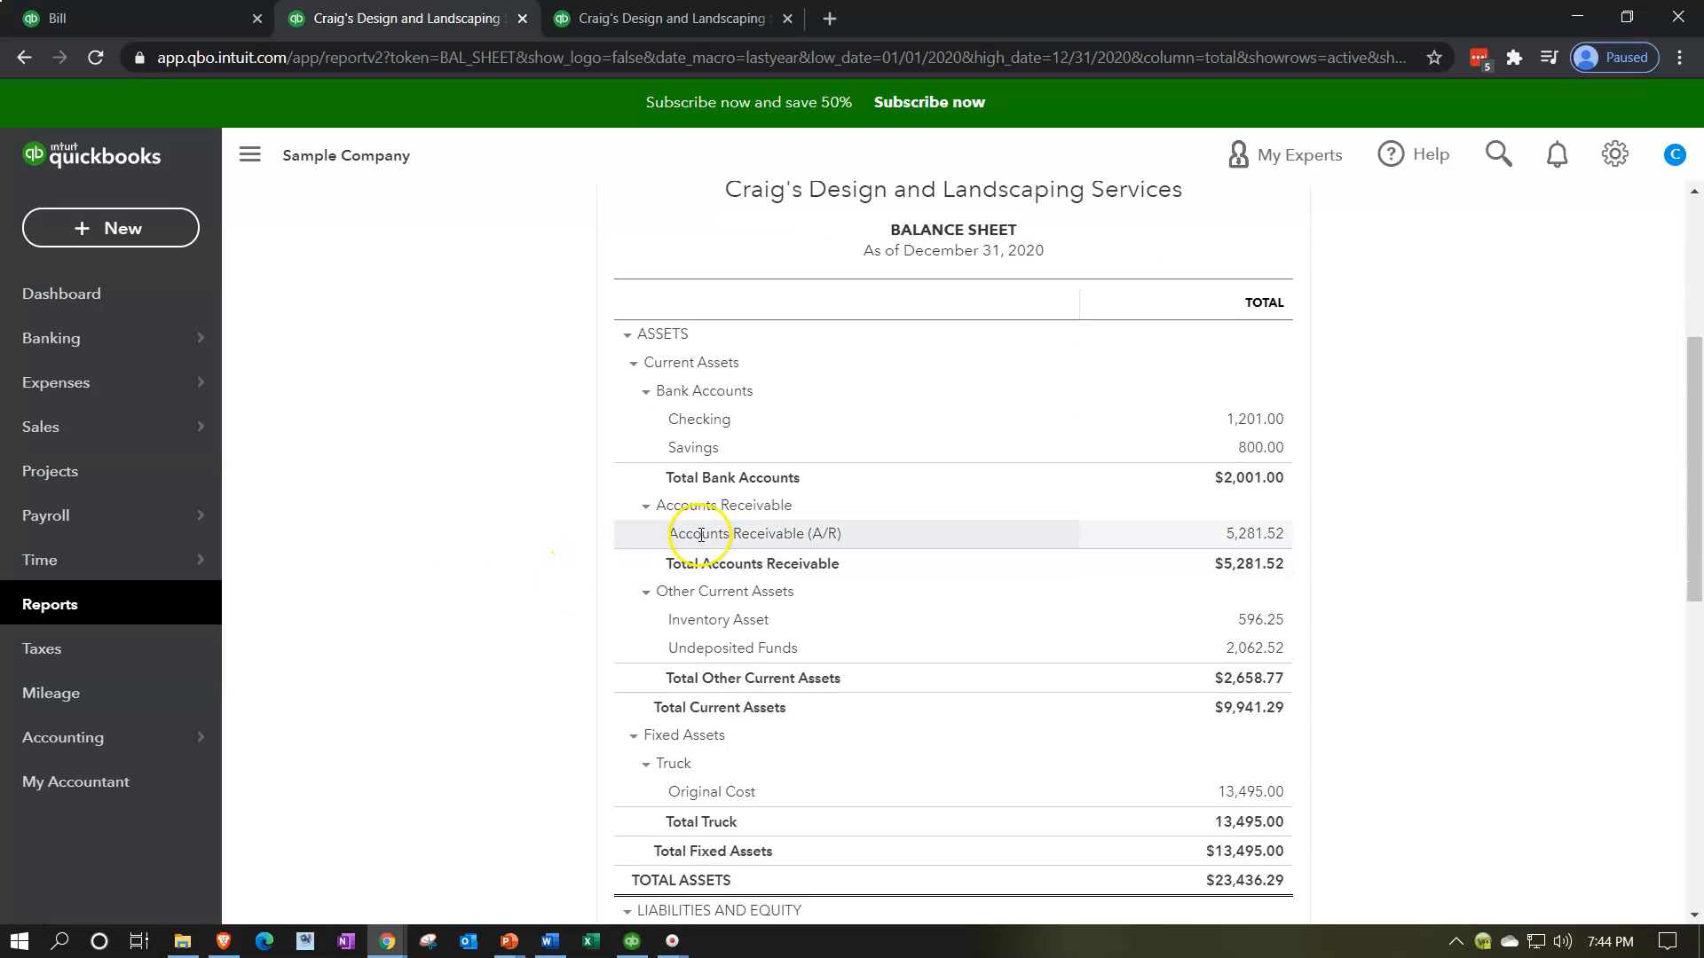
scroll(458, 559, "down", 4)
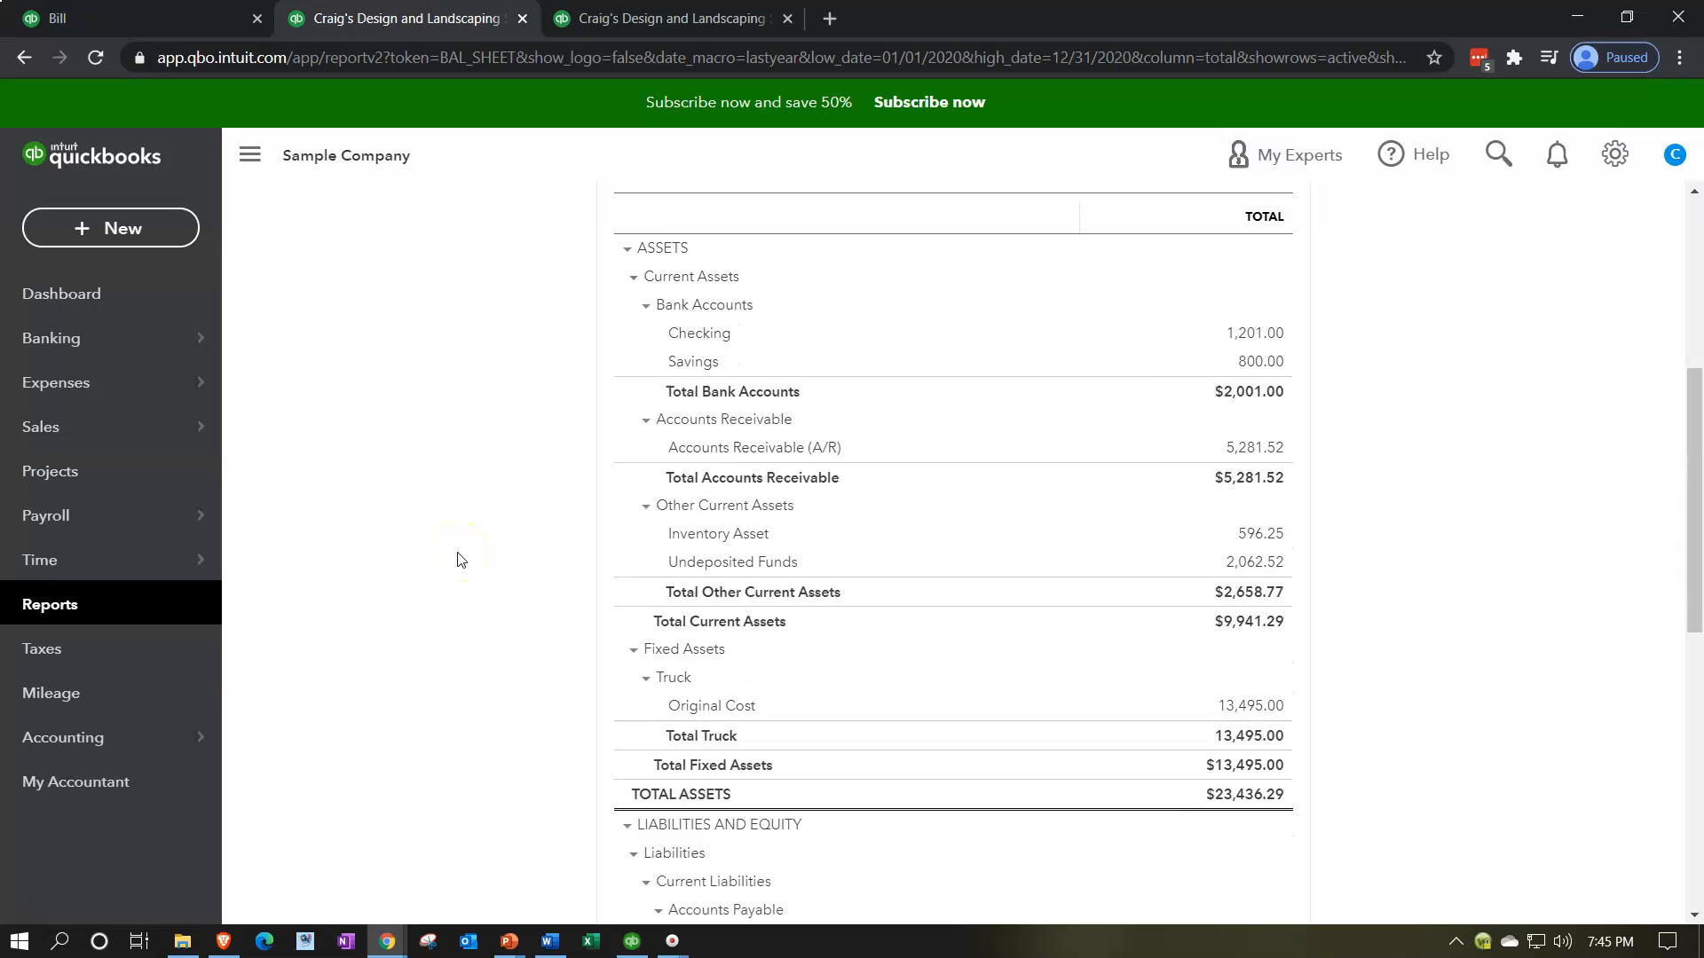
scroll(458, 560, "down", 2)
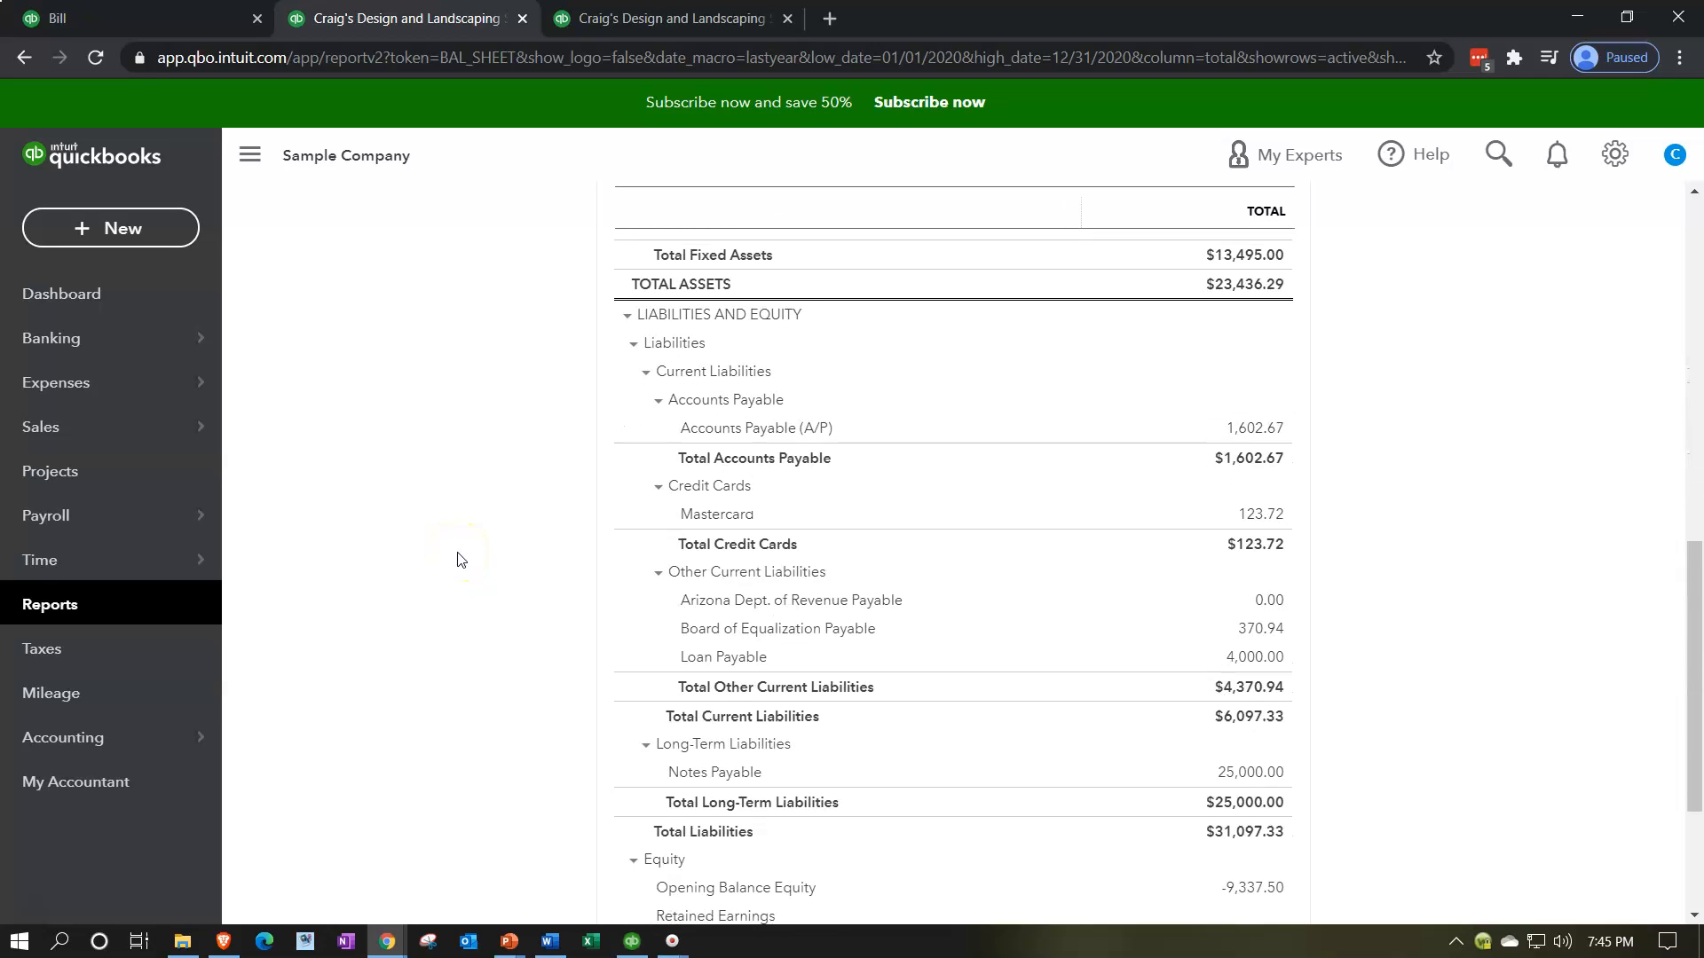
left_click(249, 175)
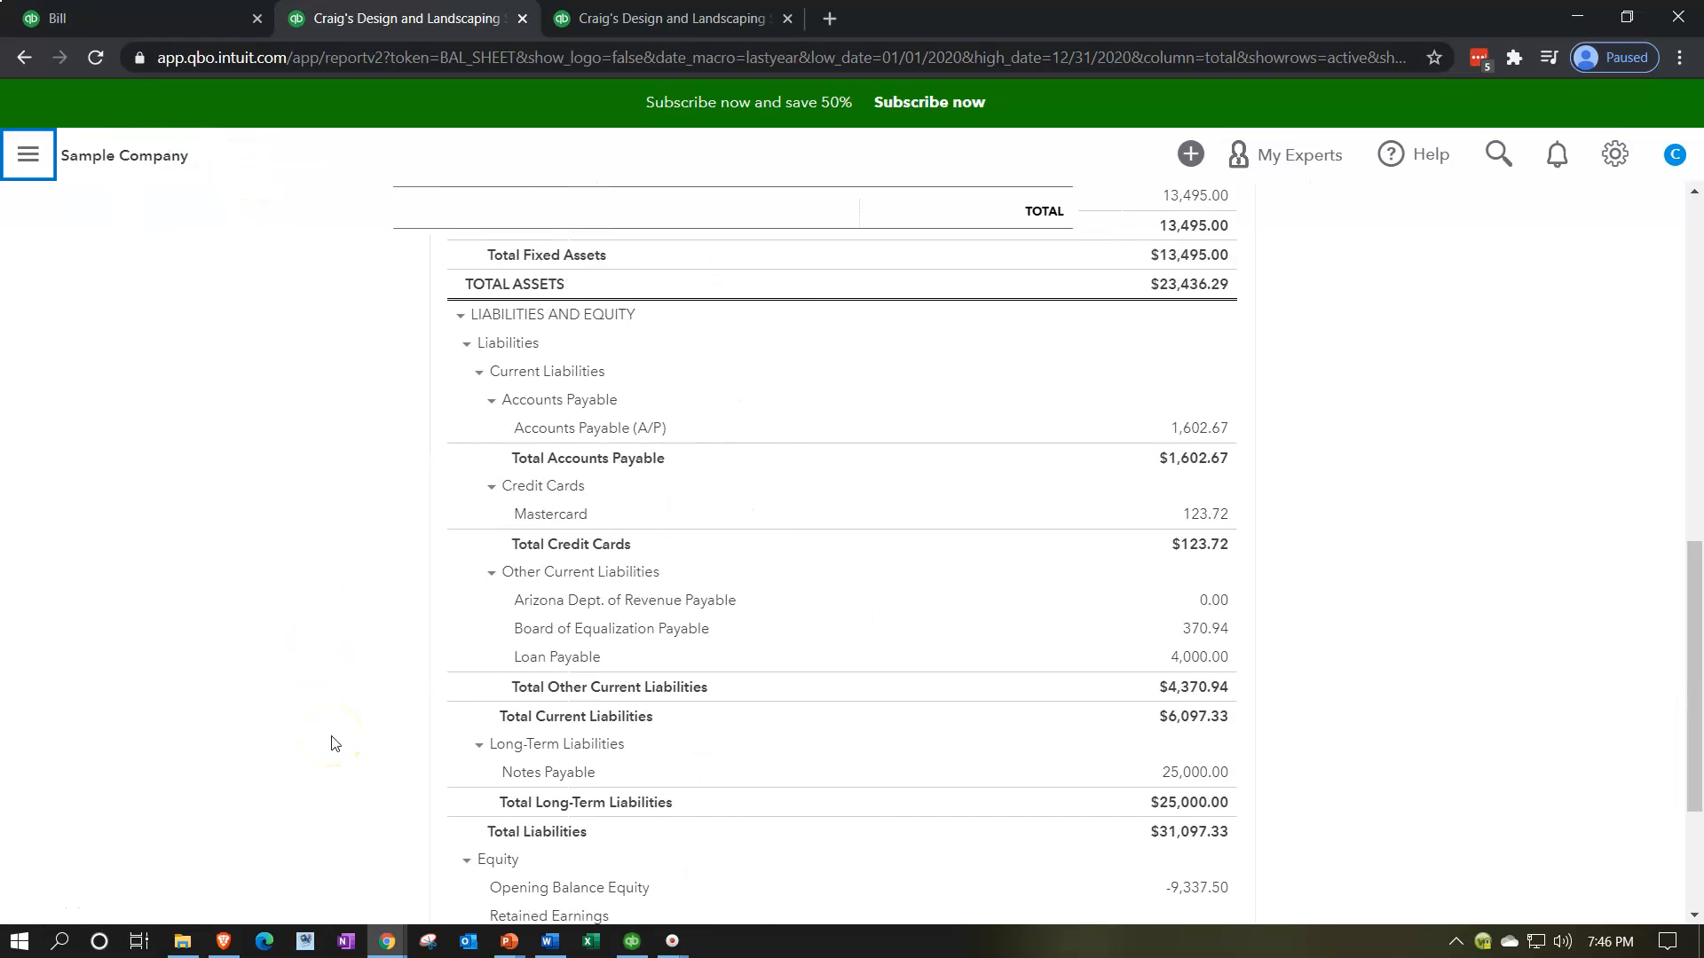
key("ctrl+plus")
key("ctrl+plus")
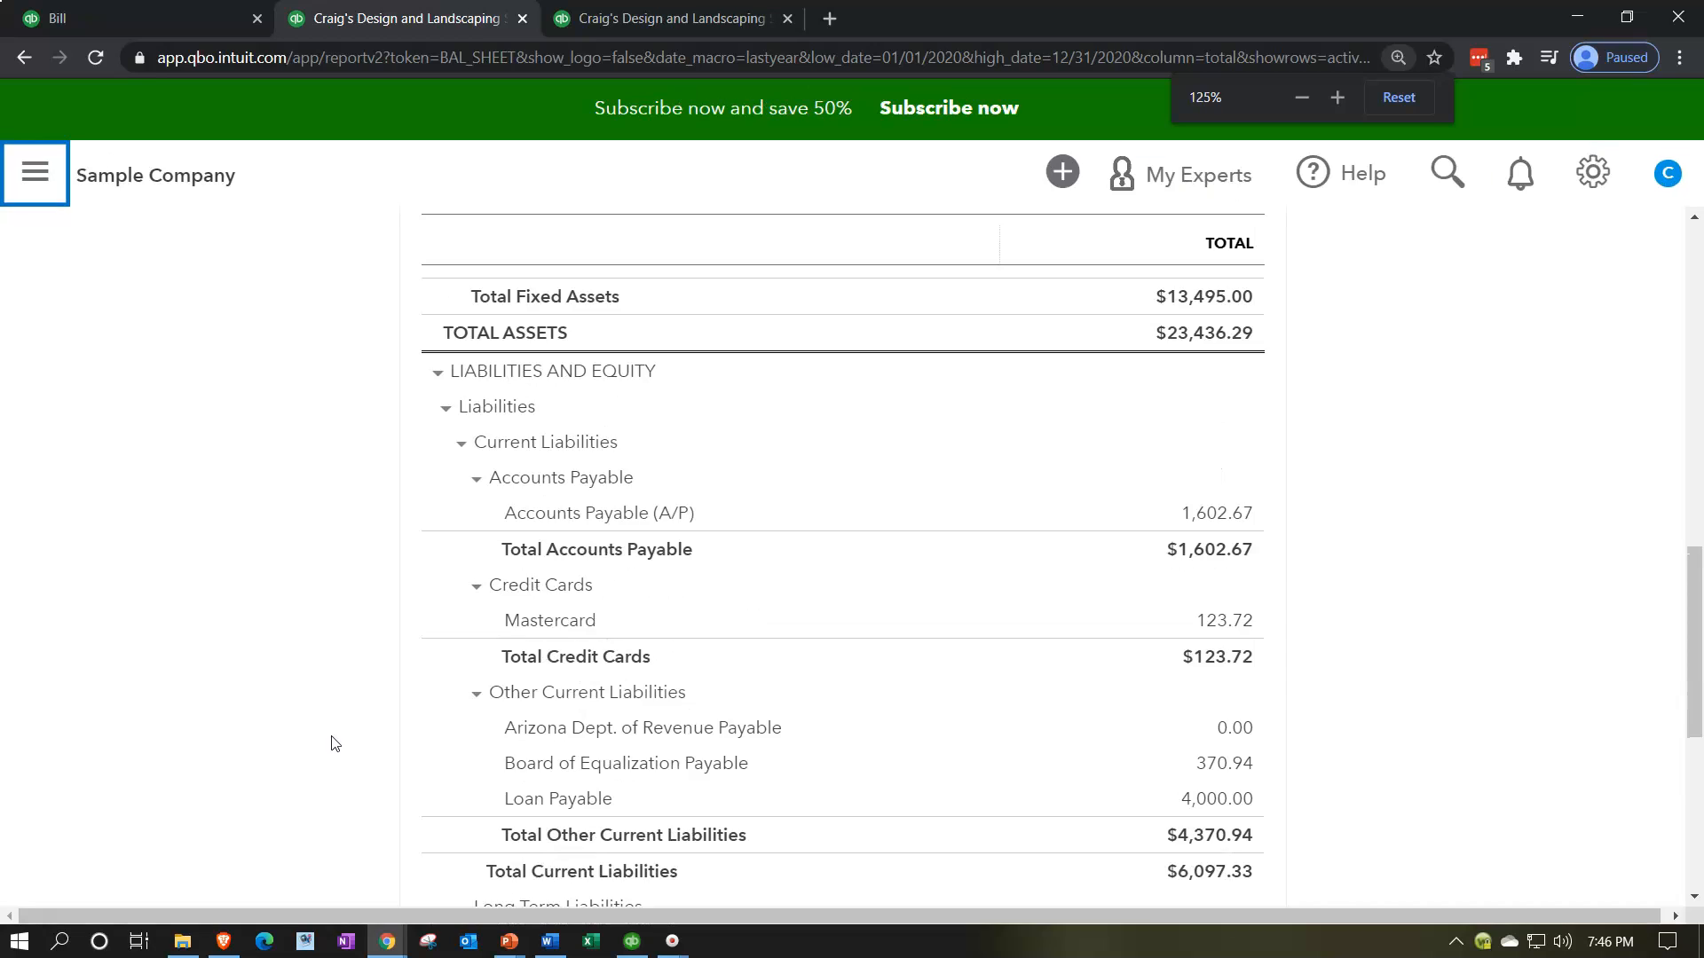
key("ctrl+plus")
left_click(305, 725)
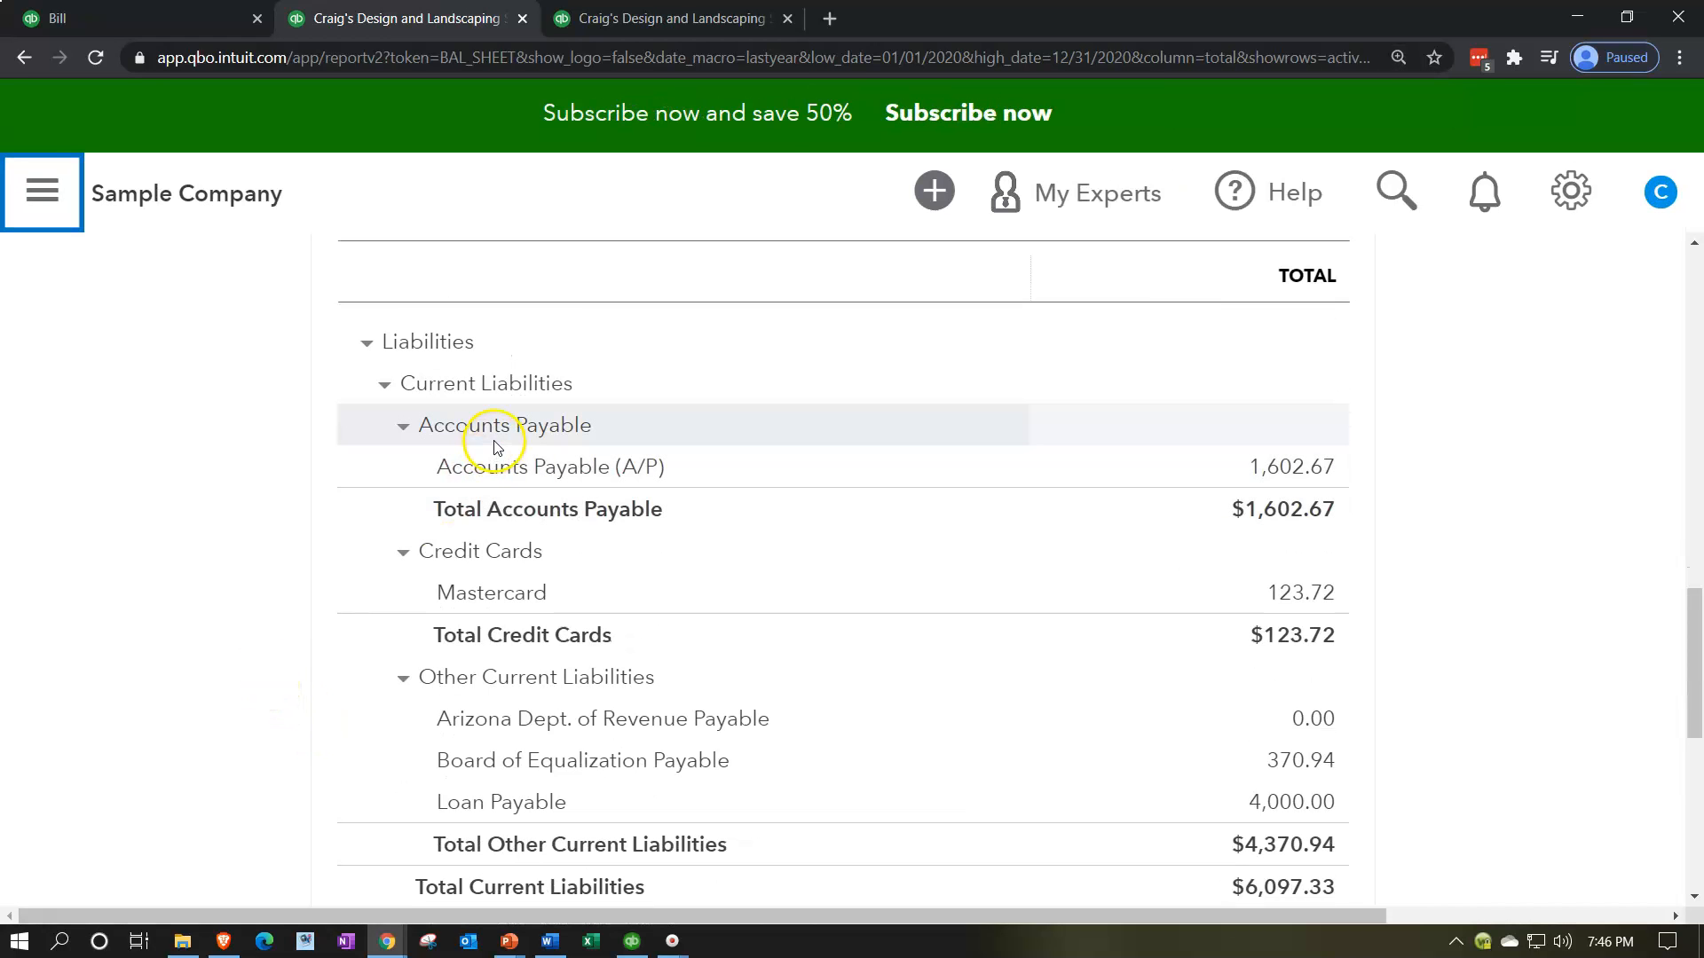
Open the transaction detail behind the Accounts Payable (A/P) balance and look through its bills and bill payments.
left_click(1290, 475)
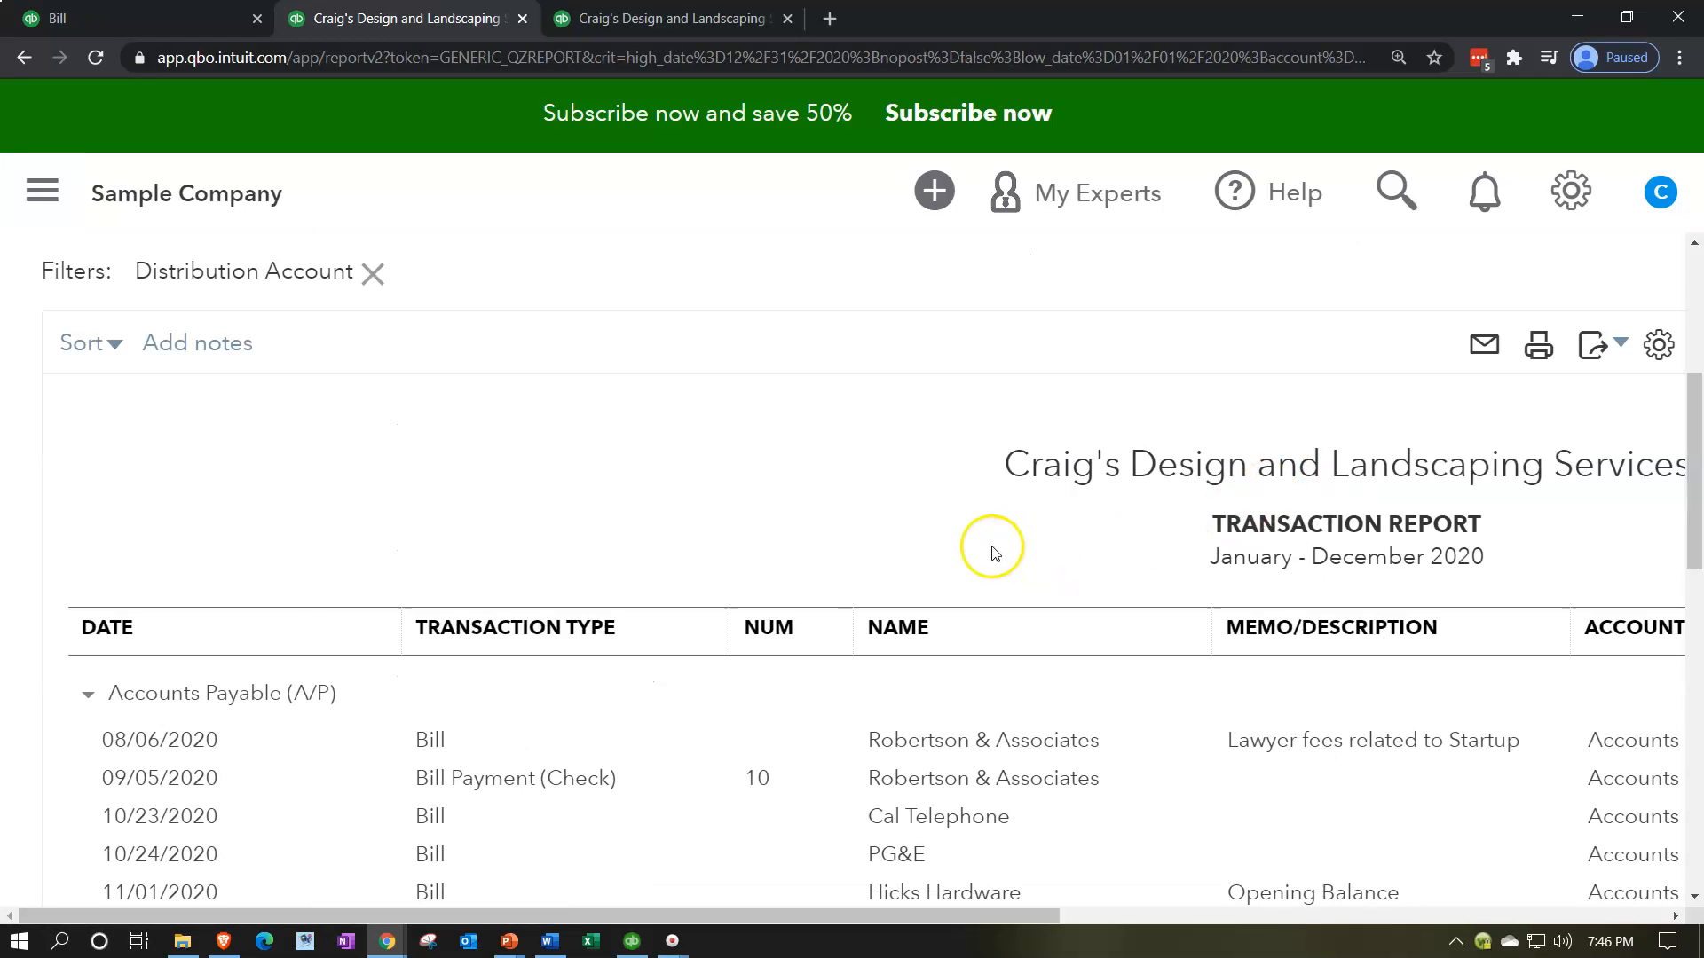
scroll(986, 550, "down", 2)
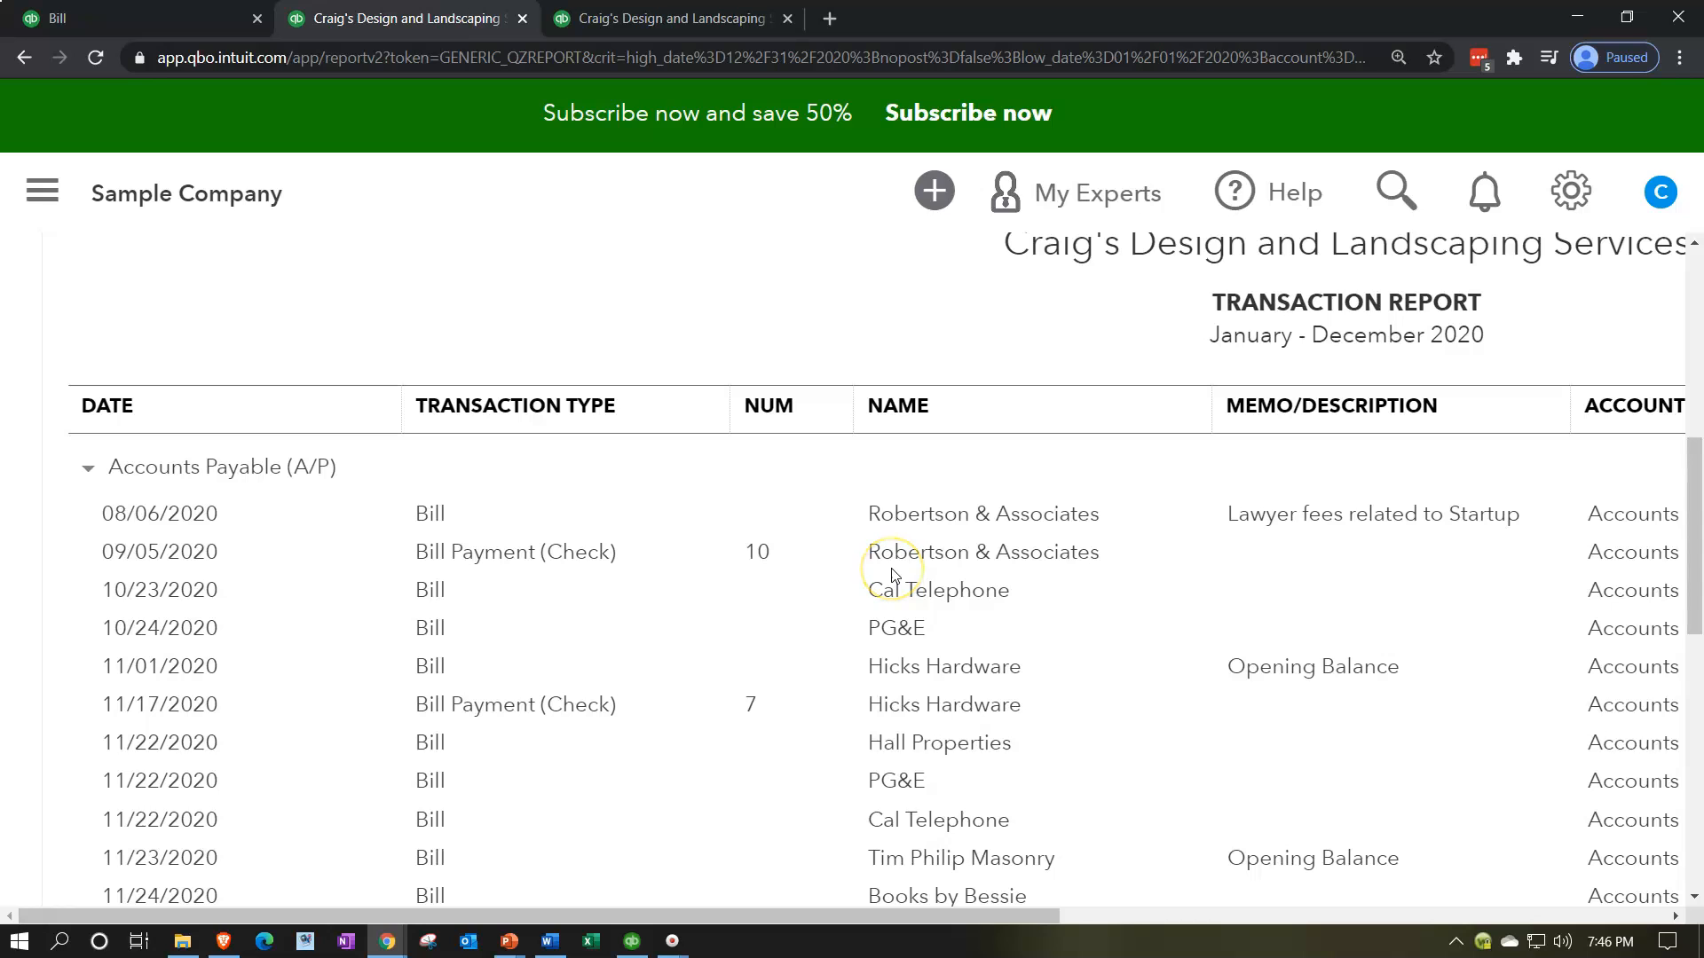
scroll(892, 570, "down", 2)
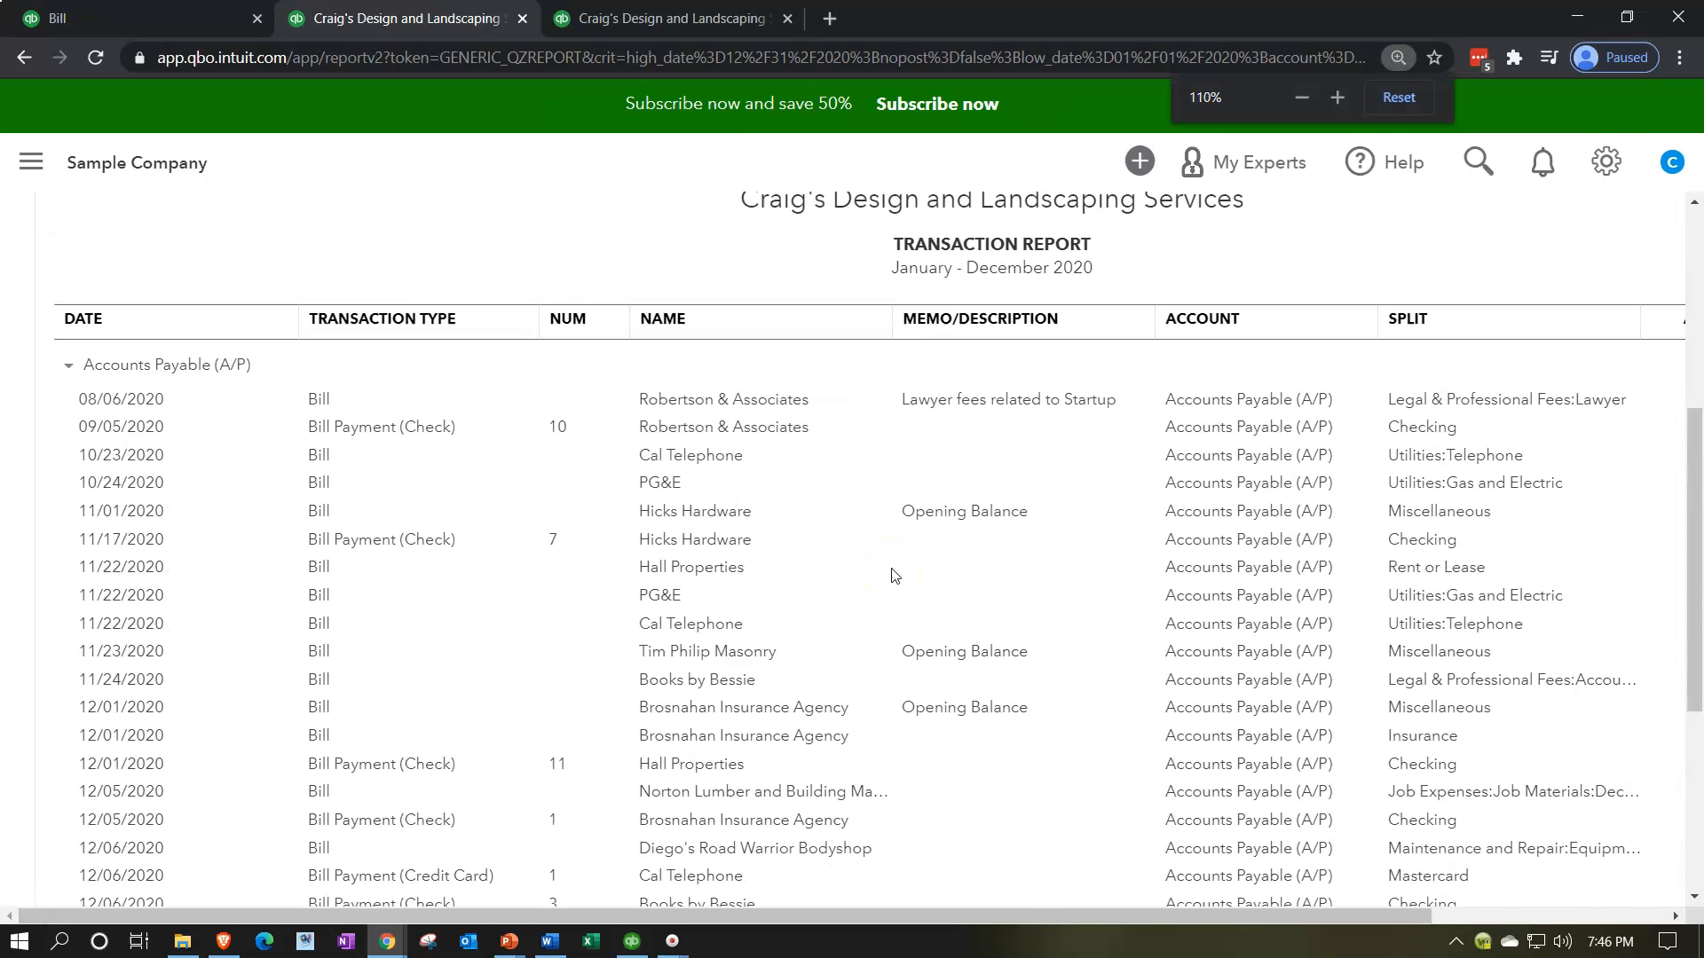
scroll(891, 575, "down", 2)
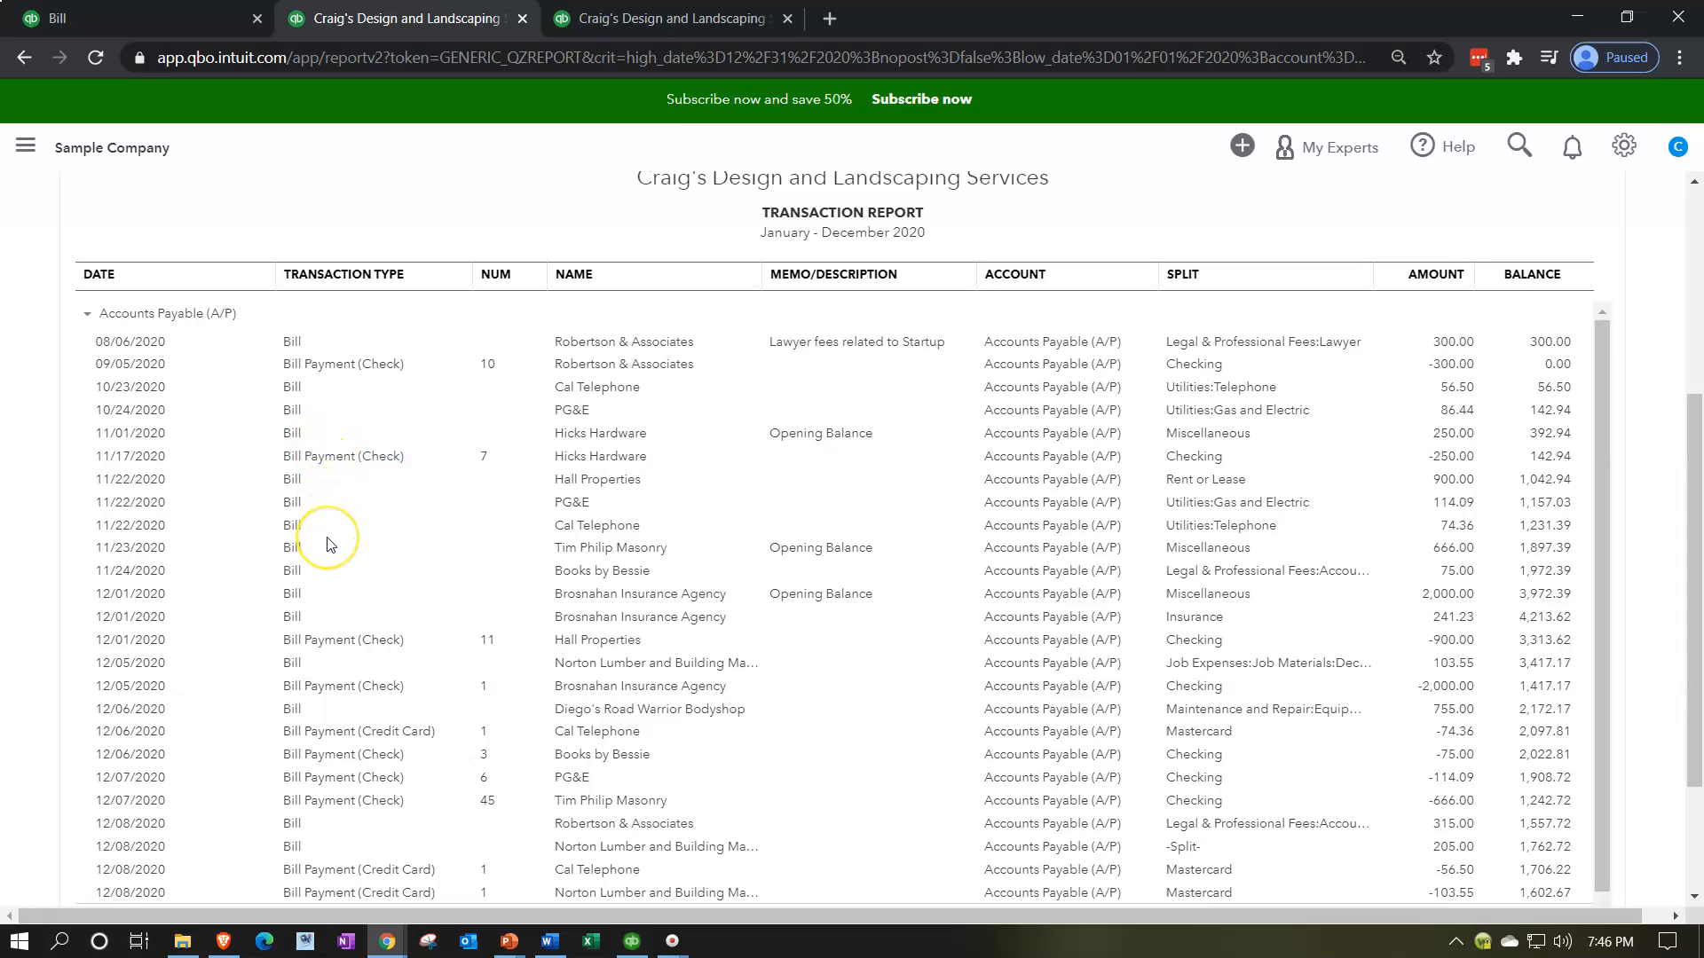
scroll(328, 544, "down", 1)
scroll(327, 544, "down", 2)
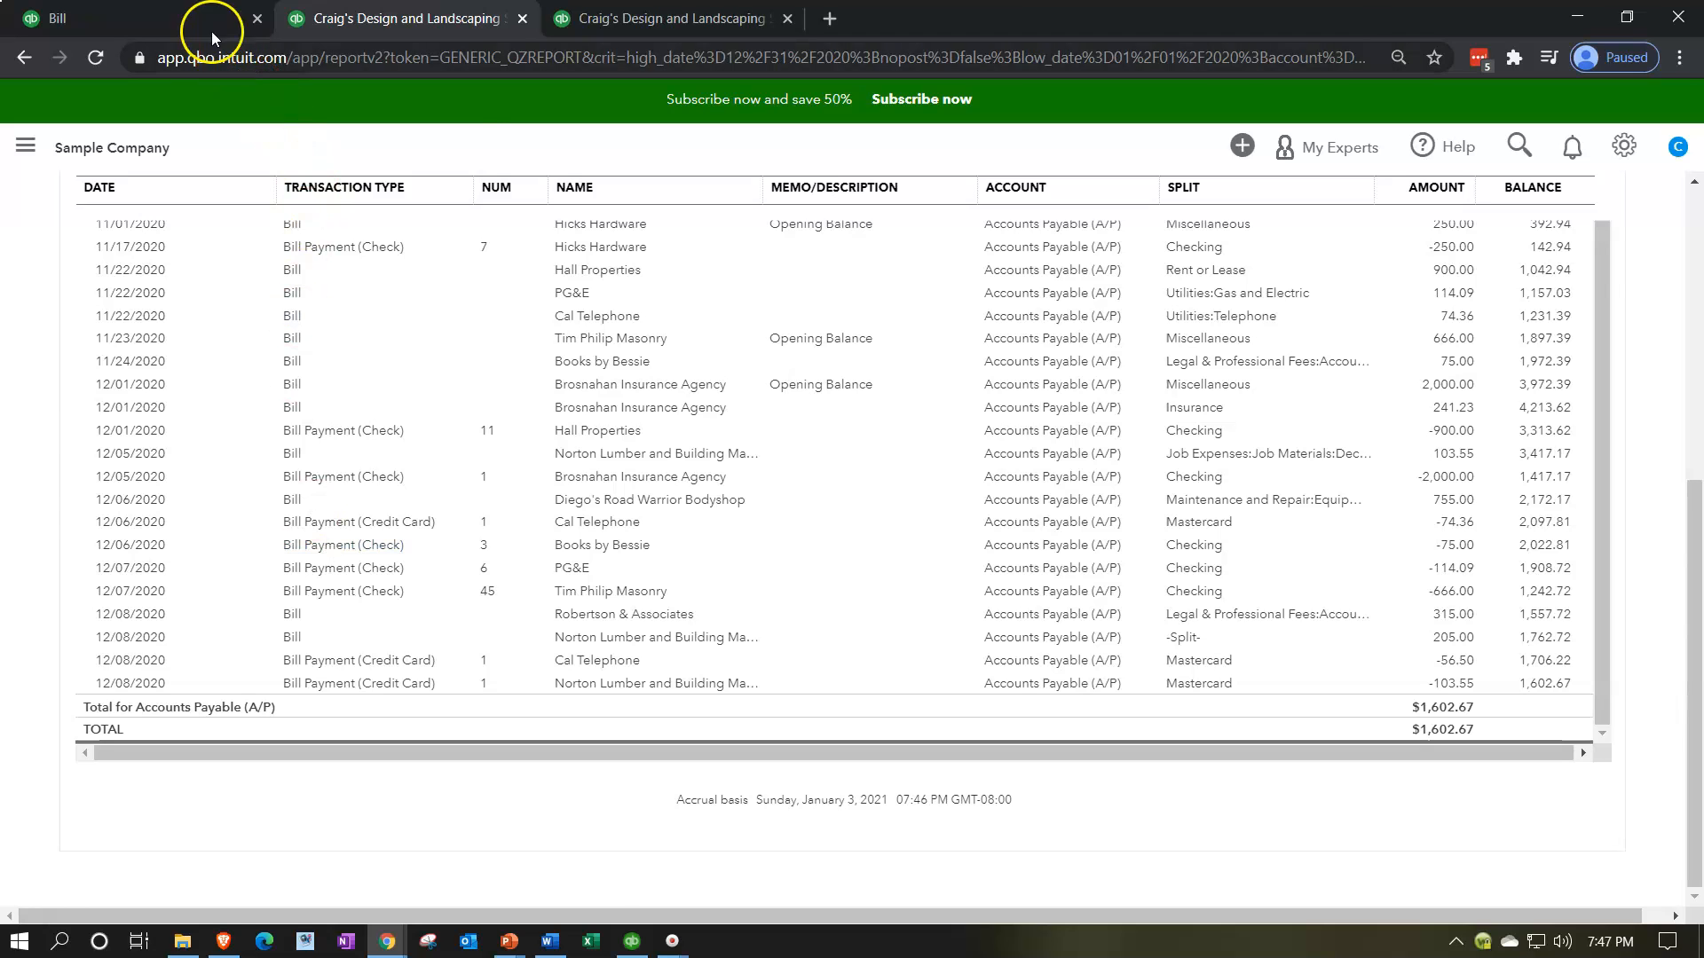
Open the 12/08/2020 Robertson & Associates bill for 315.00 from the transaction report, review it and close it.
left_click(172, 12)
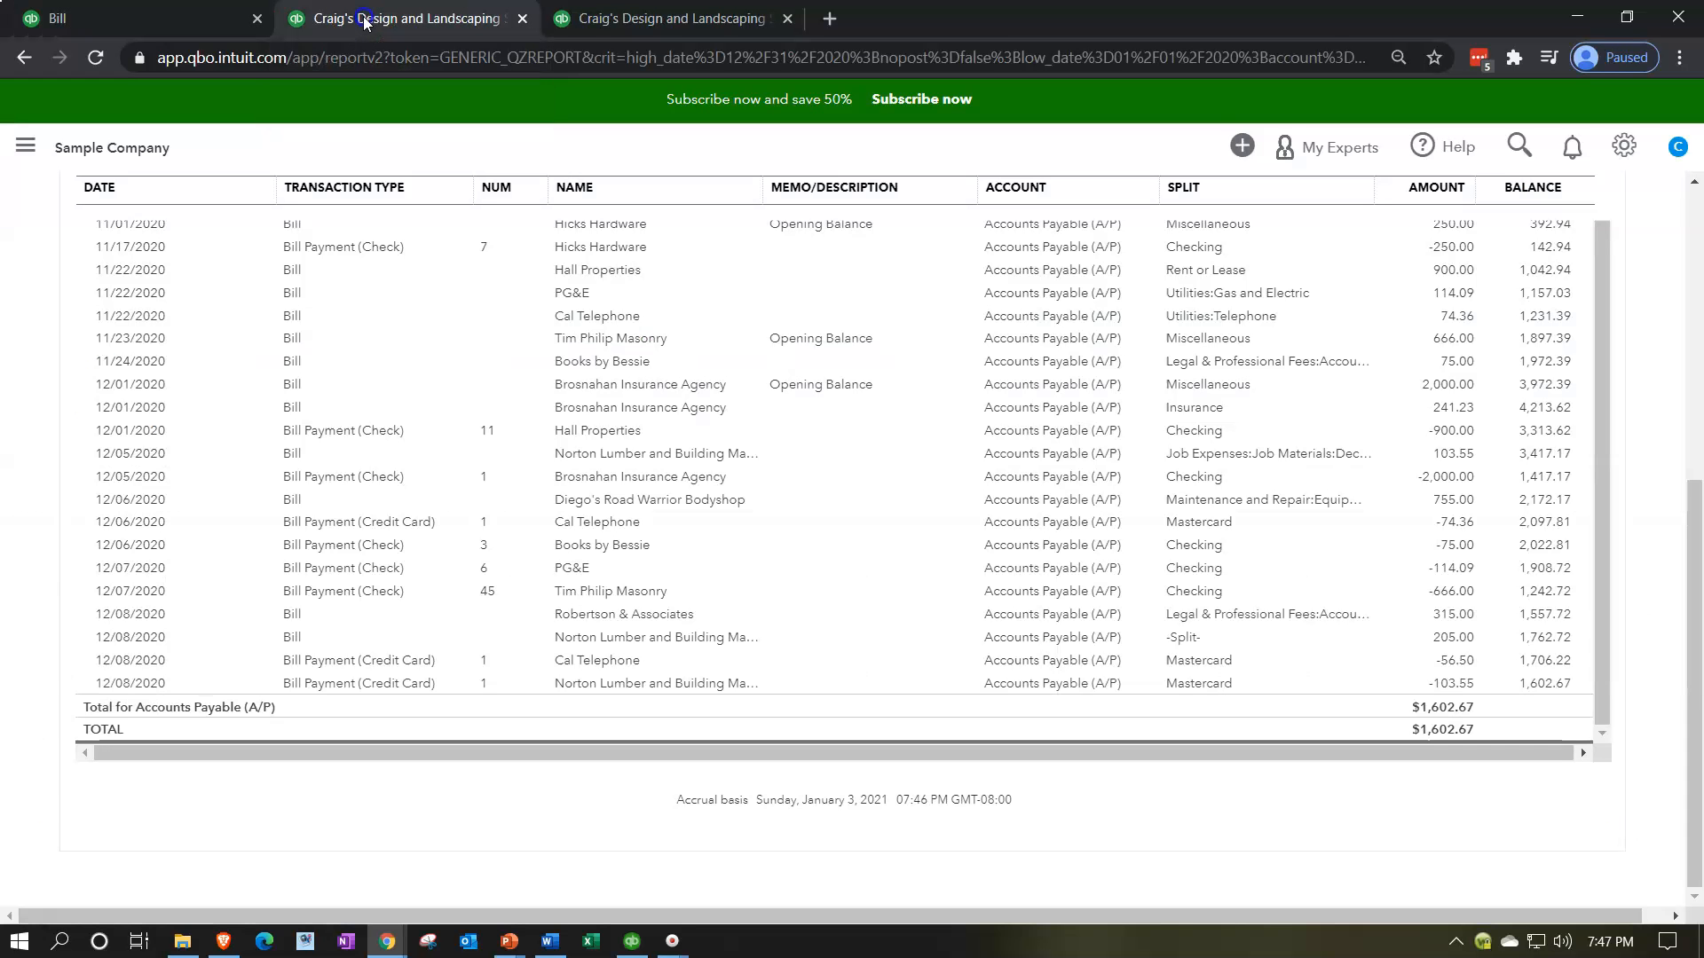
left_click(364, 19)
left_click(1447, 619)
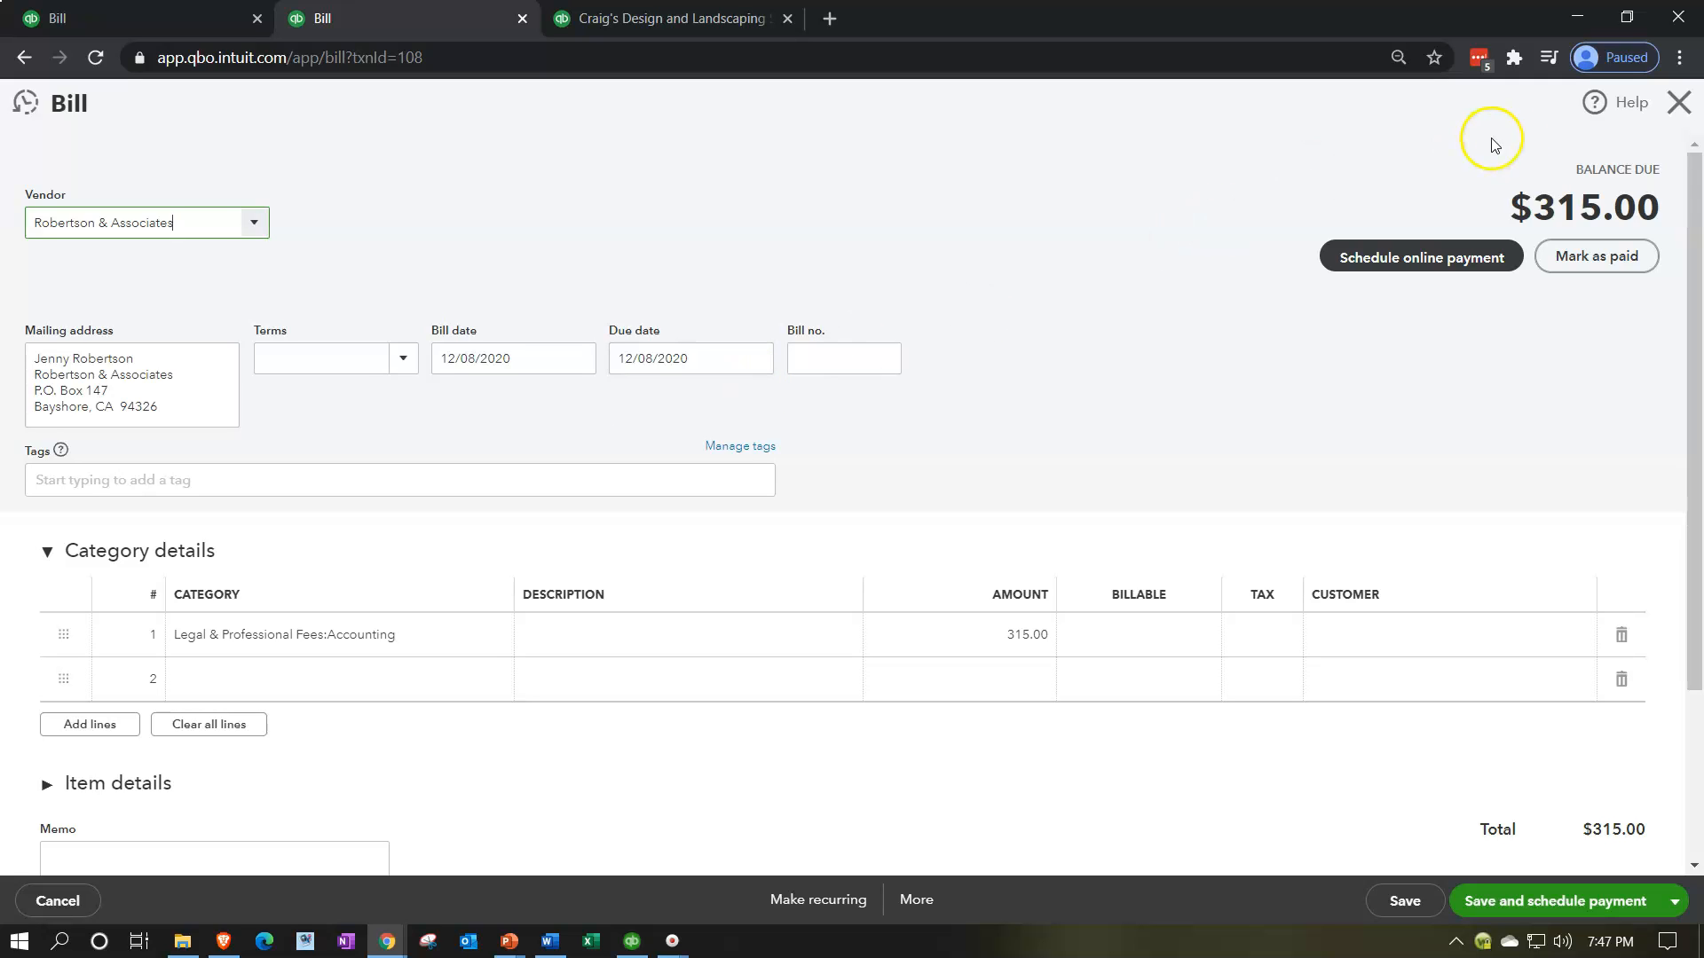
left_click(1679, 103)
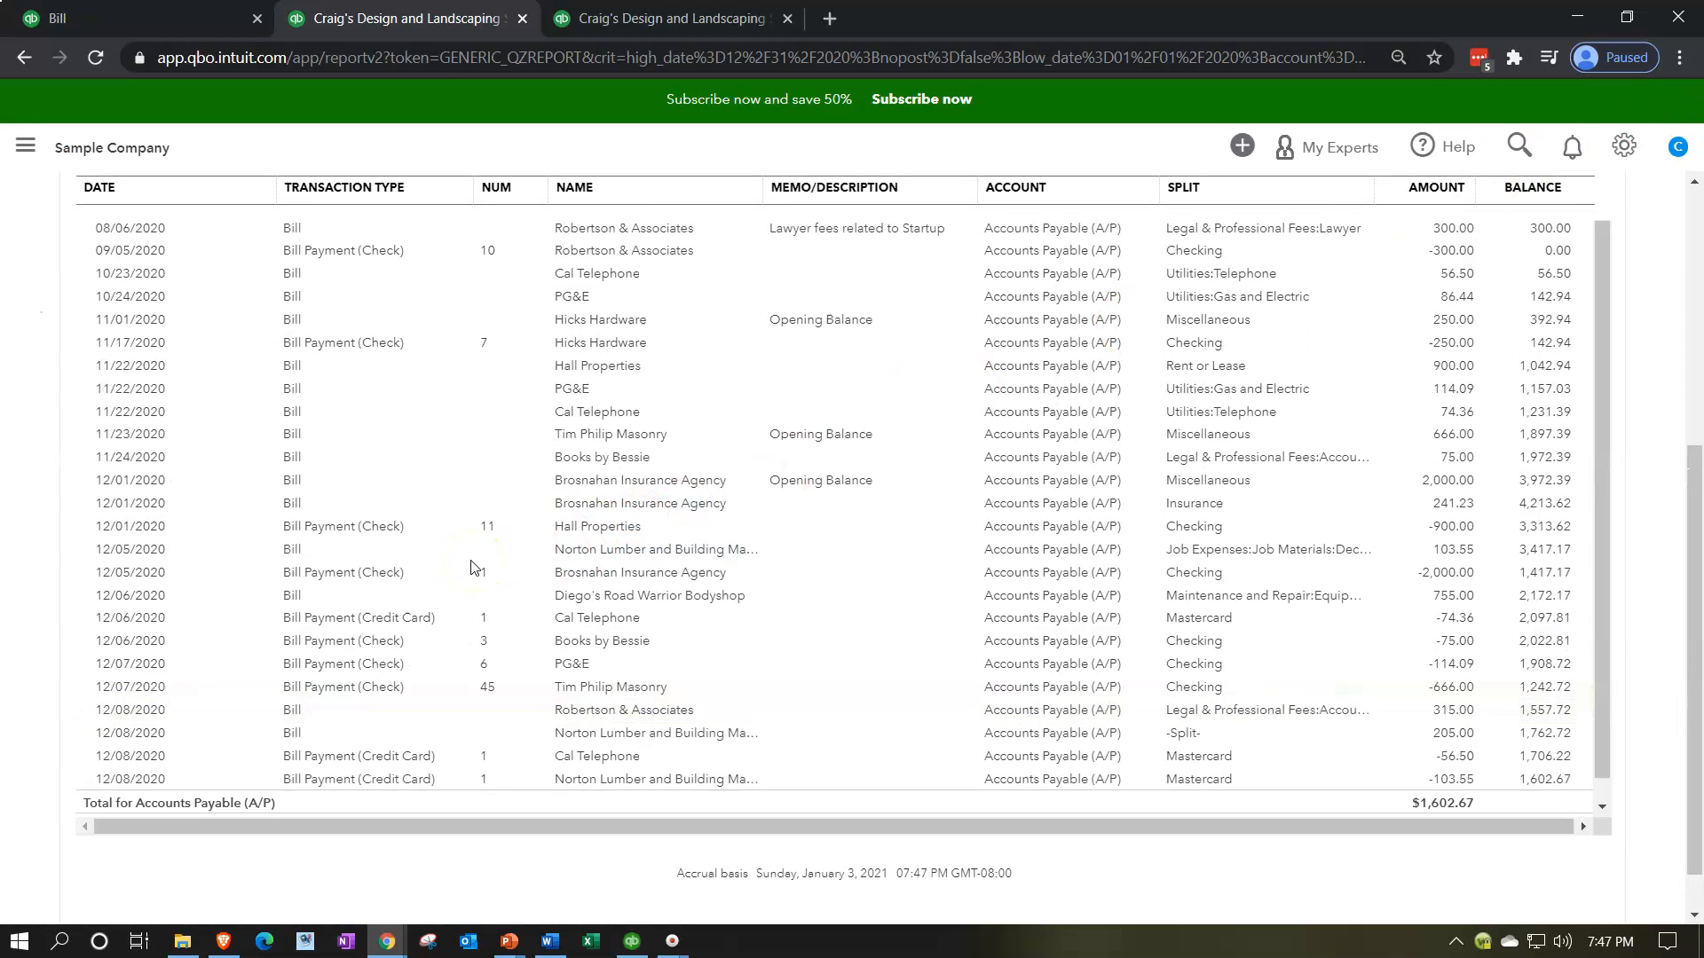
Go back from the transaction report to the Balance Sheet summary and review its assets and liabilities.
scroll(462, 548, "up", 5)
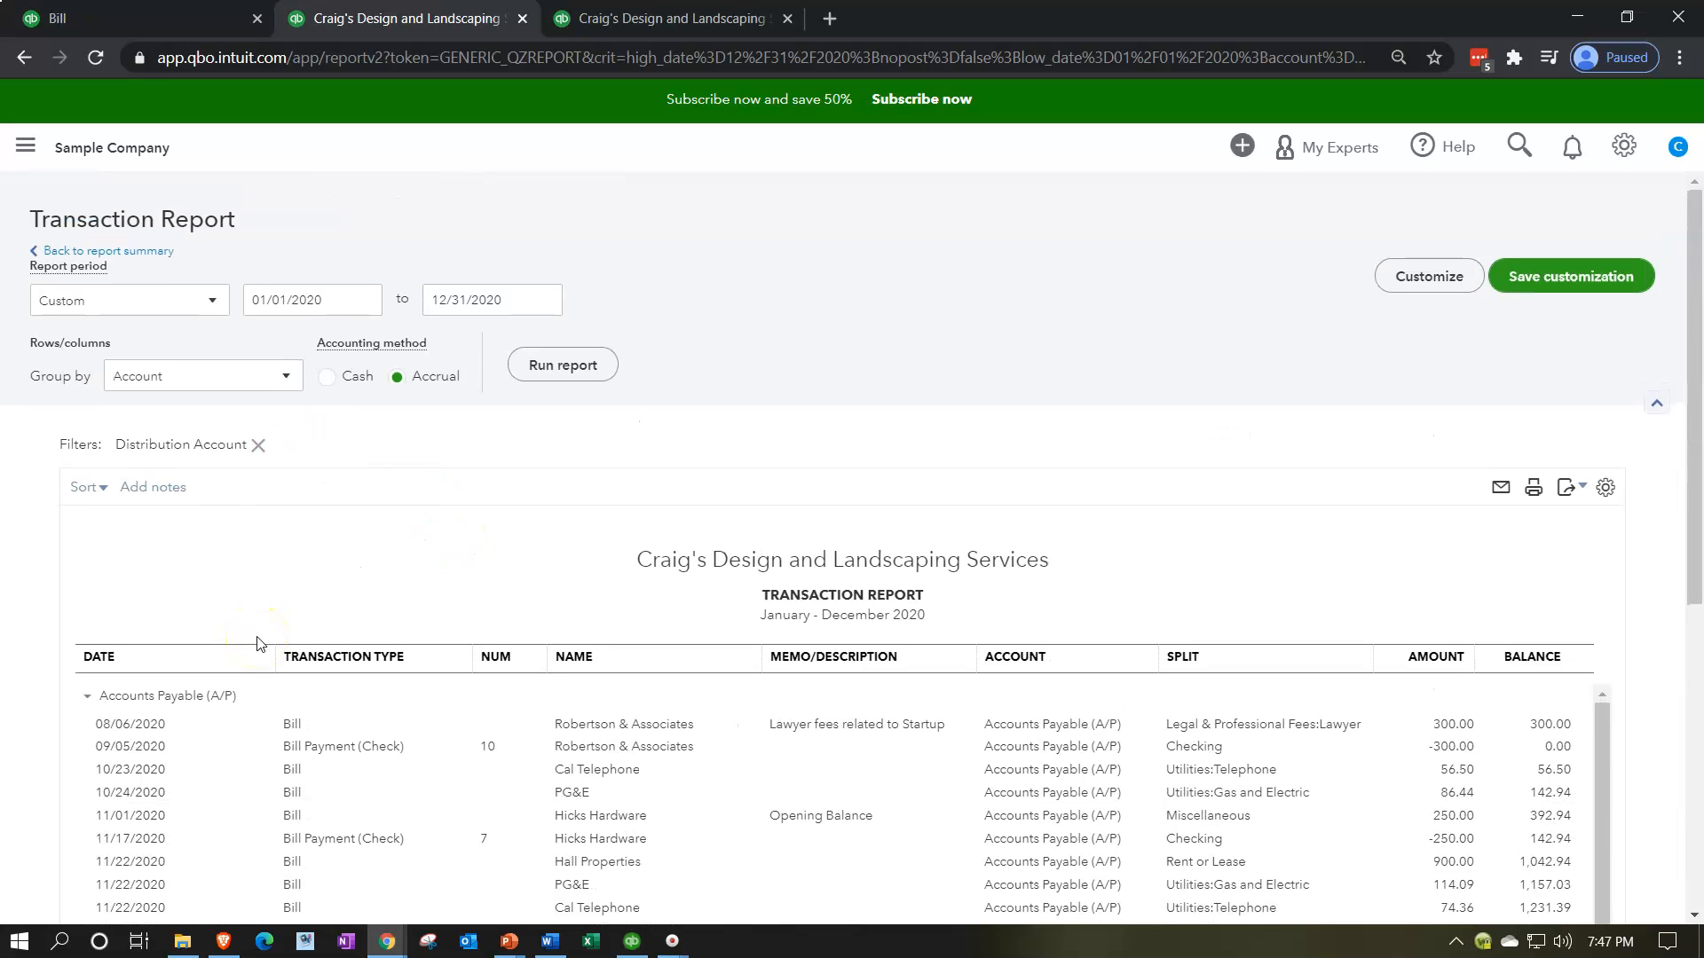
left_click(144, 253)
scroll(319, 523, "up", 4)
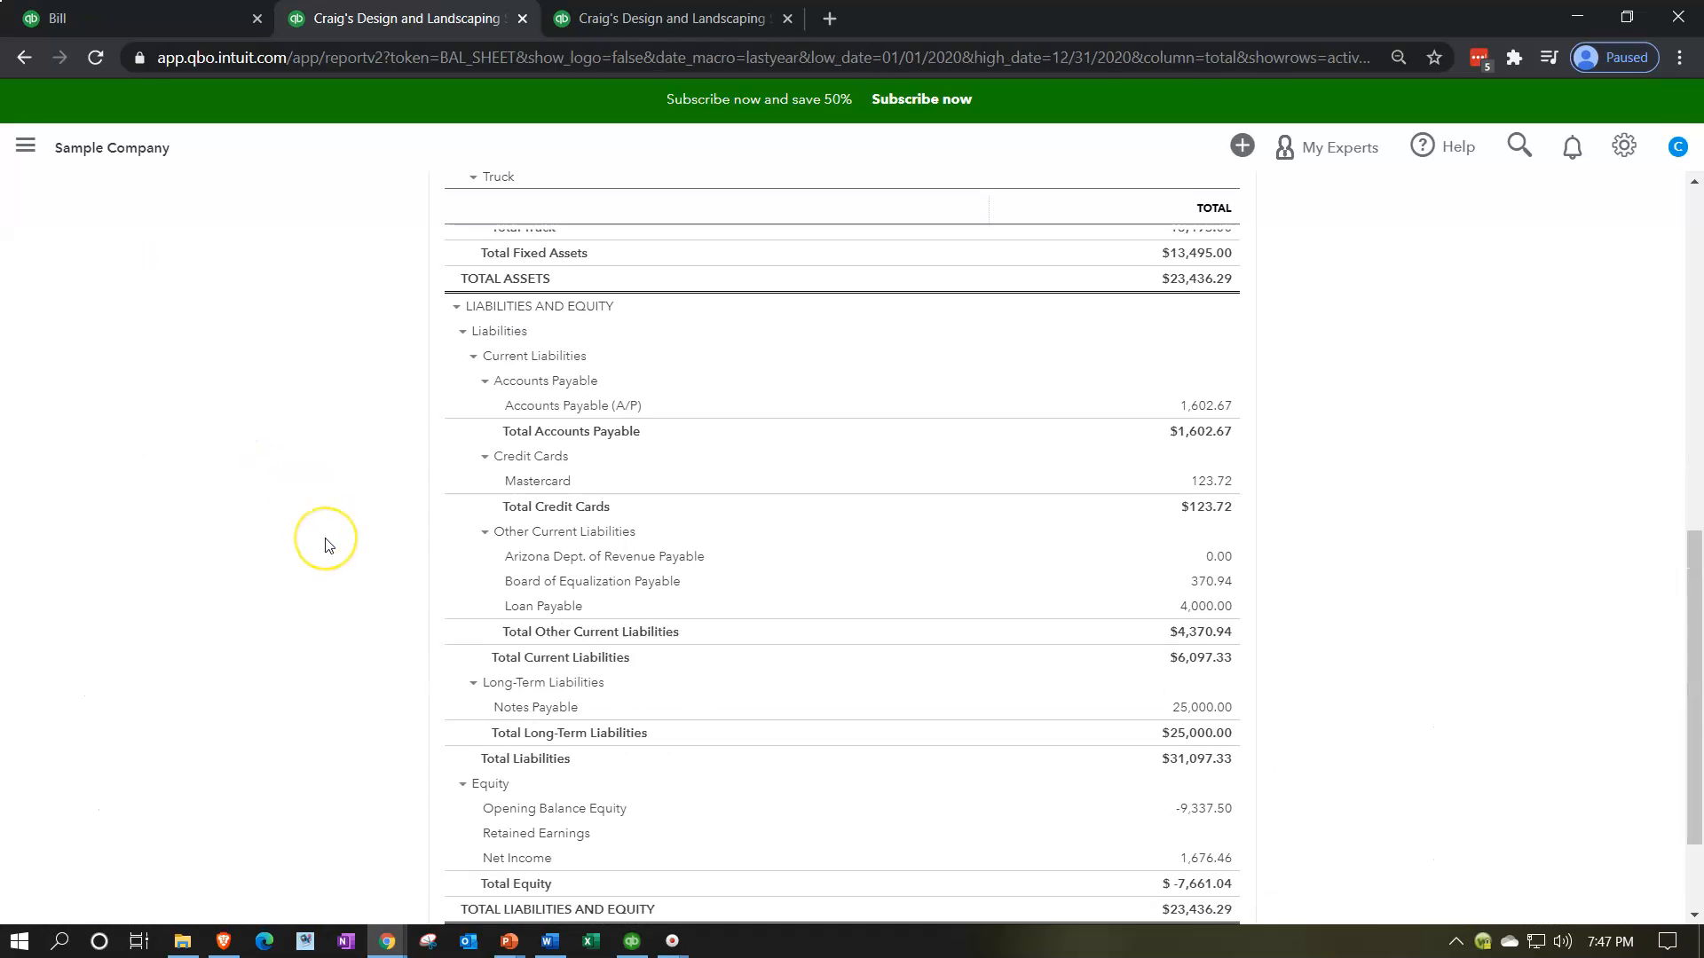
scroll(324, 545, "up", 1)
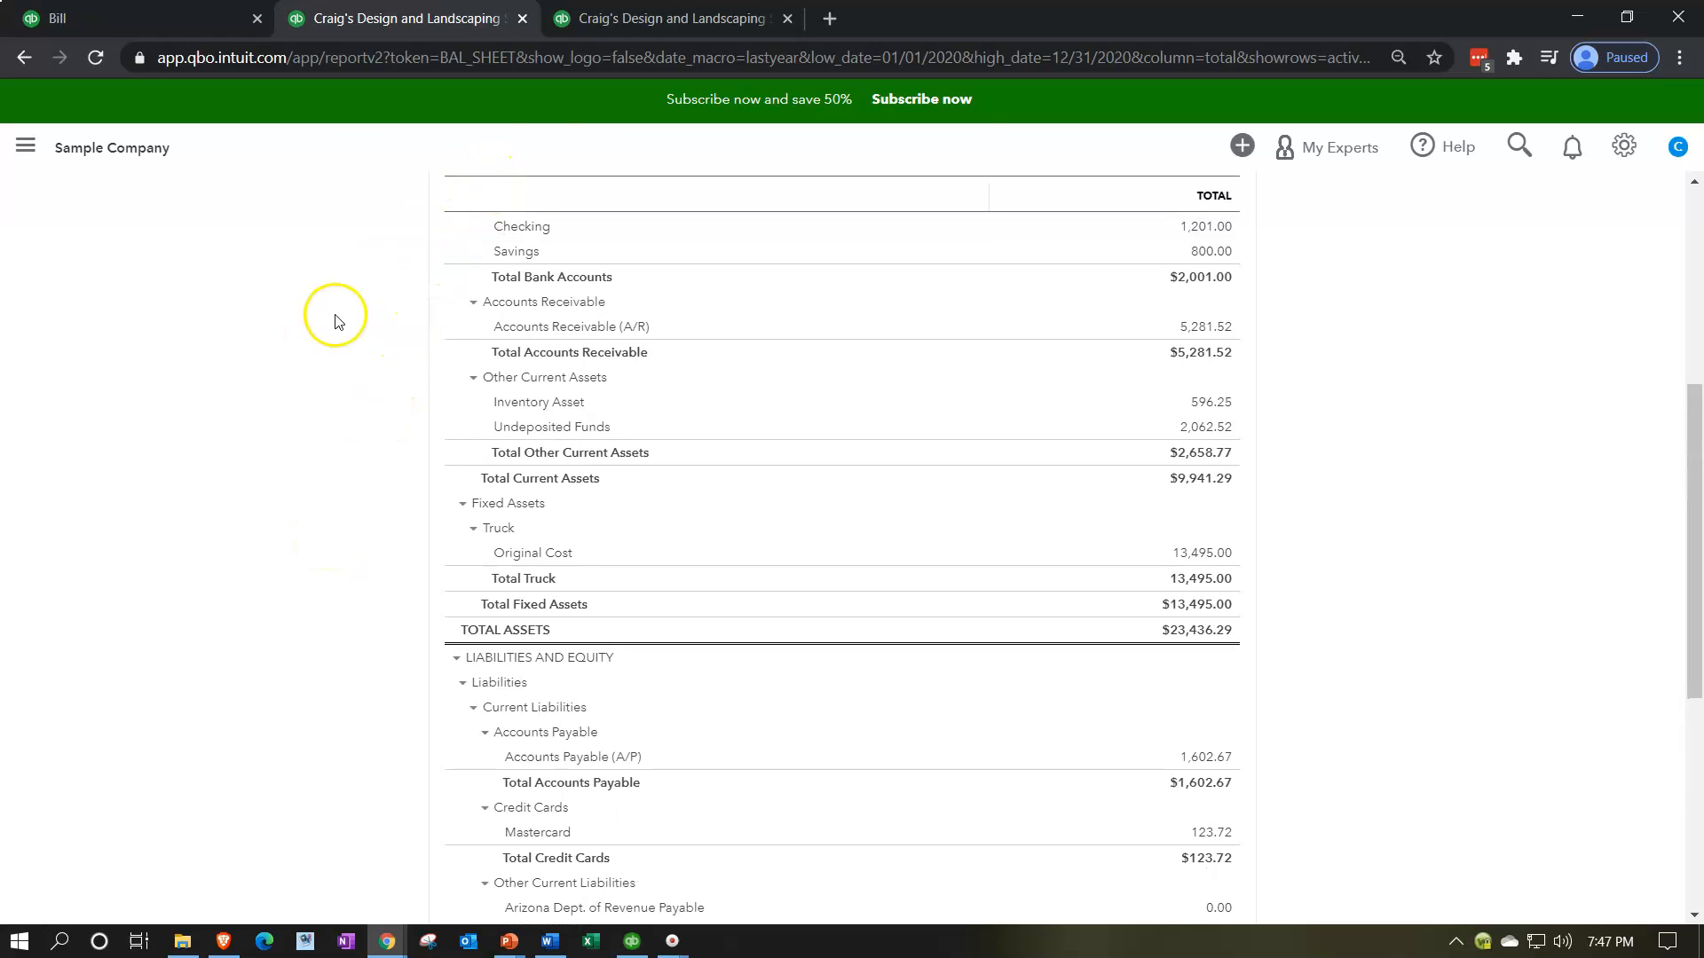
Switch to the Profit and Loss report and widen its view by collapsing the navigation menu and enlarging the page.
left_click(632, 19)
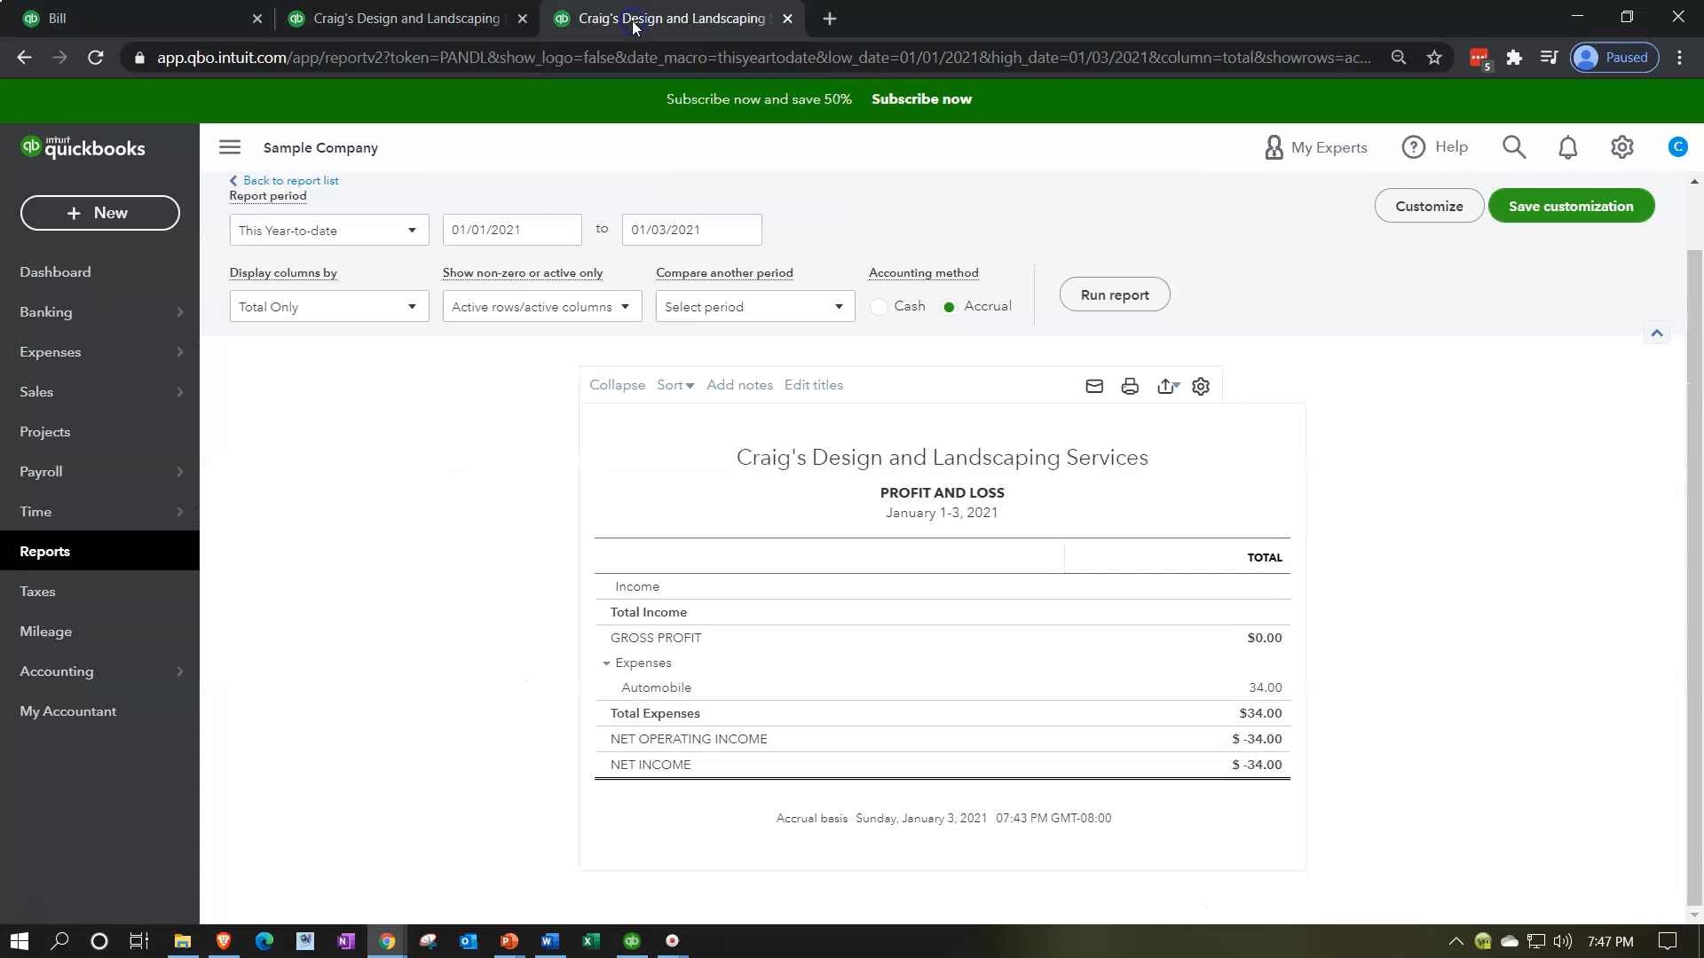
left_click(228, 146)
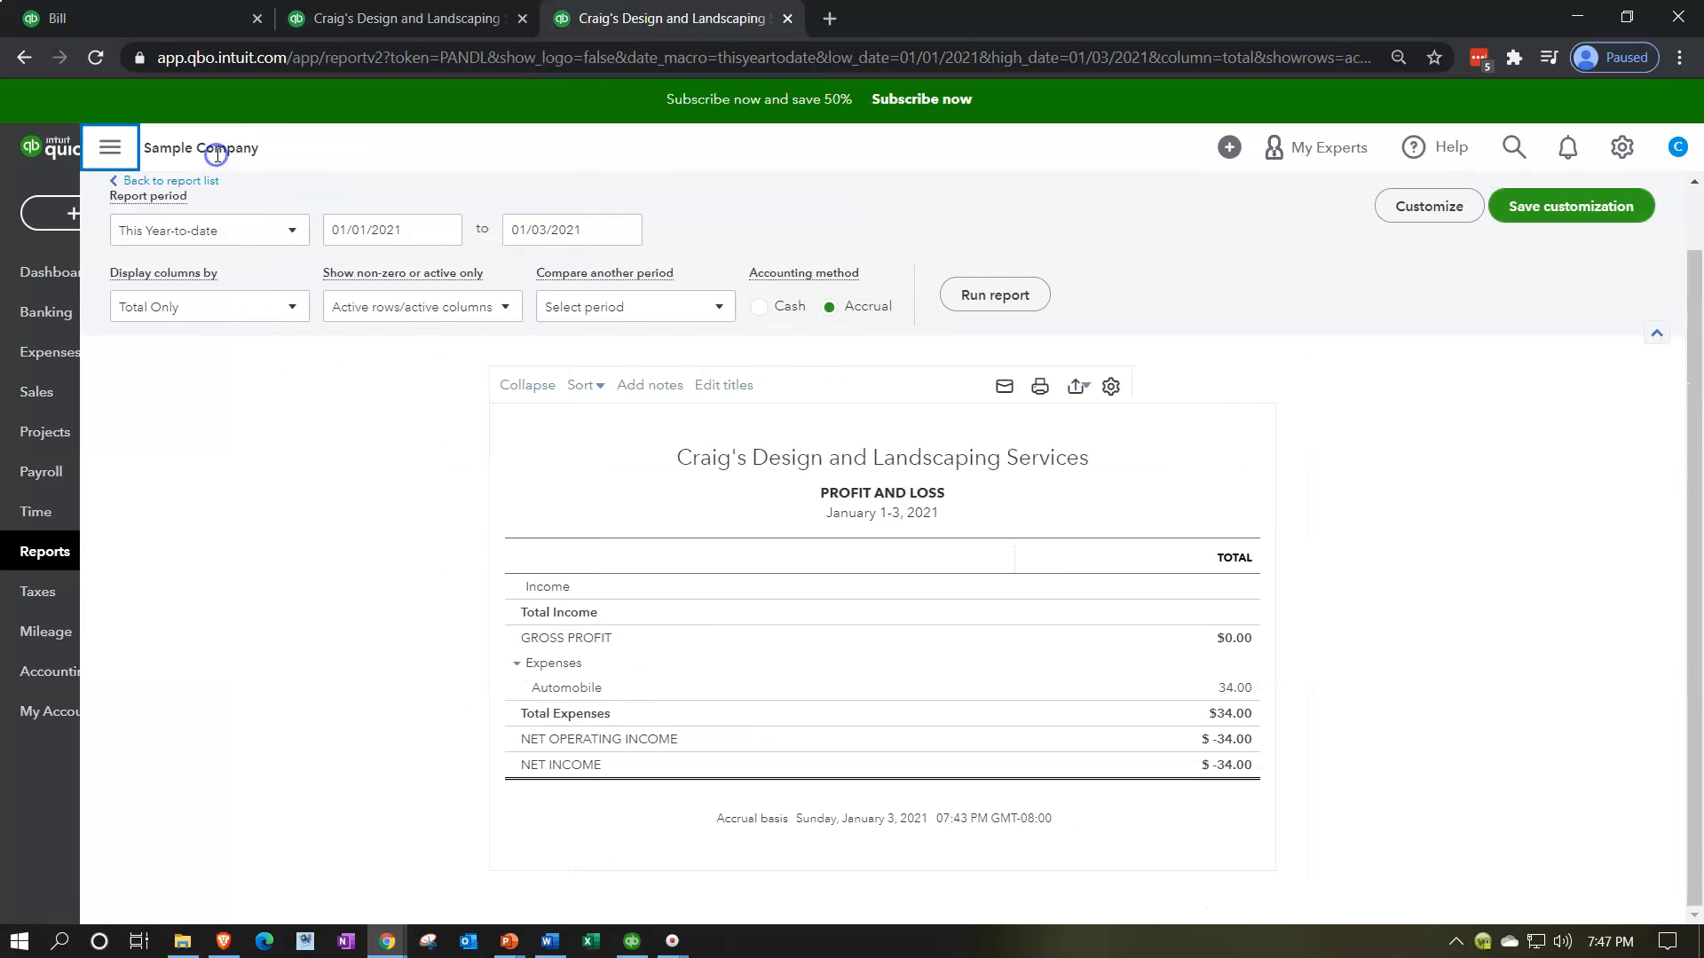
key("ctrl+plus")
key("ctrl+plus")
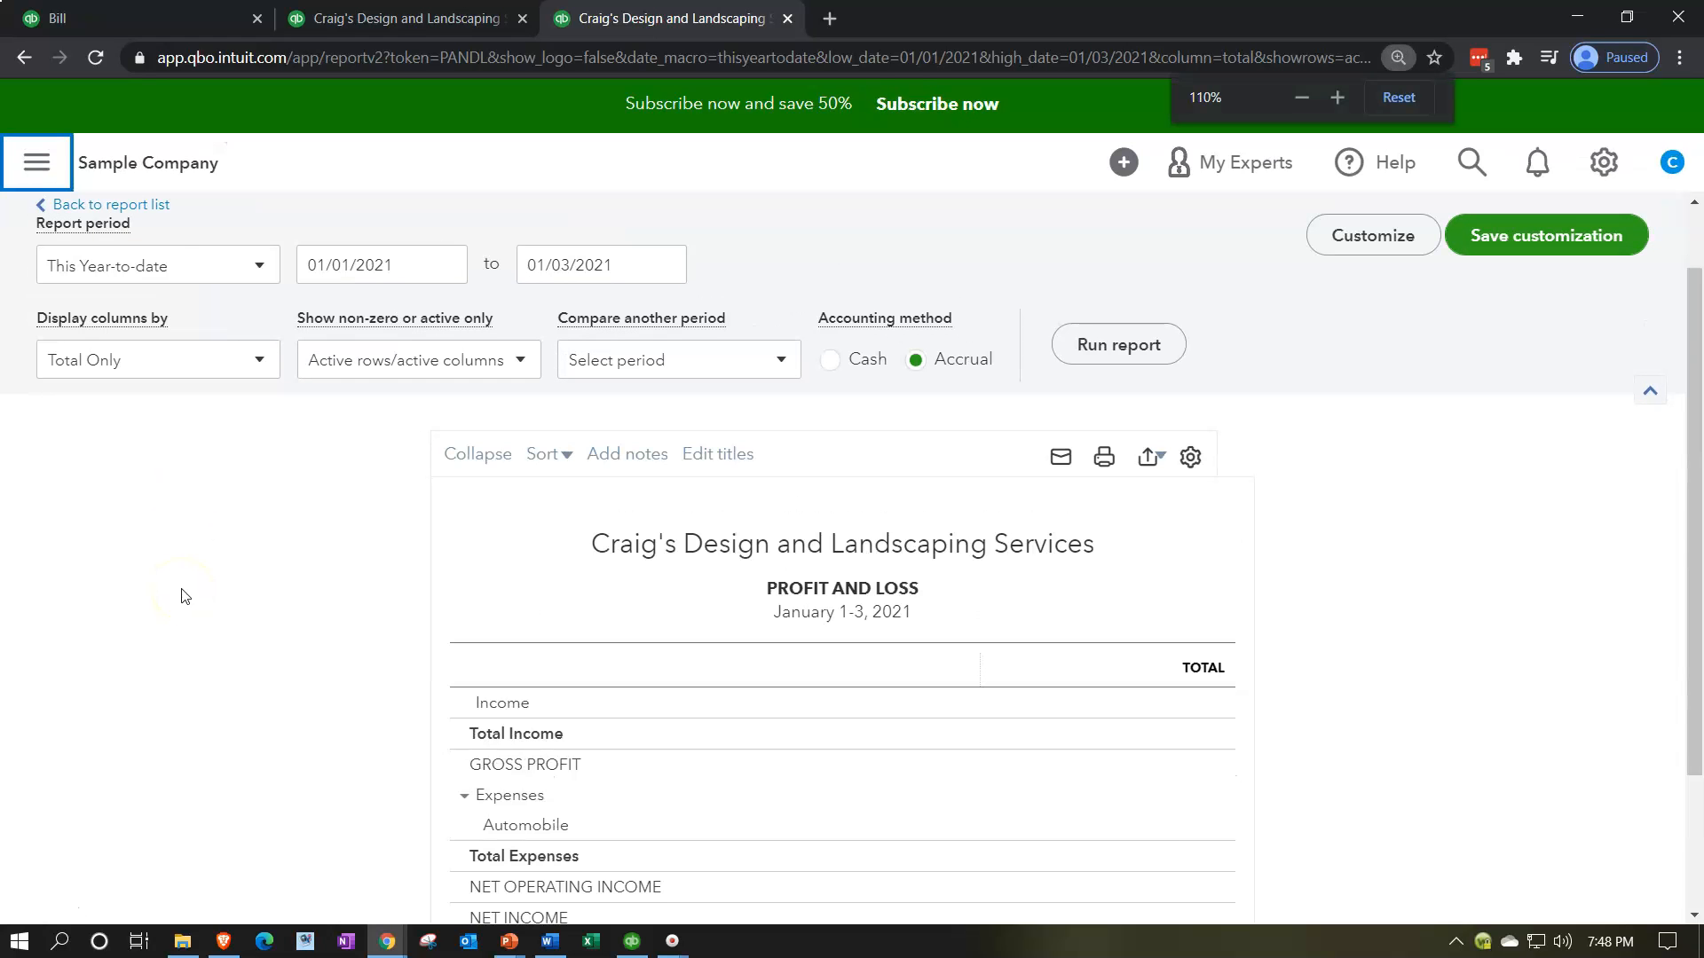
Run the Profit and Loss report for the period 01/01/2020 to 12/31/2020.
left_click(412, 266)
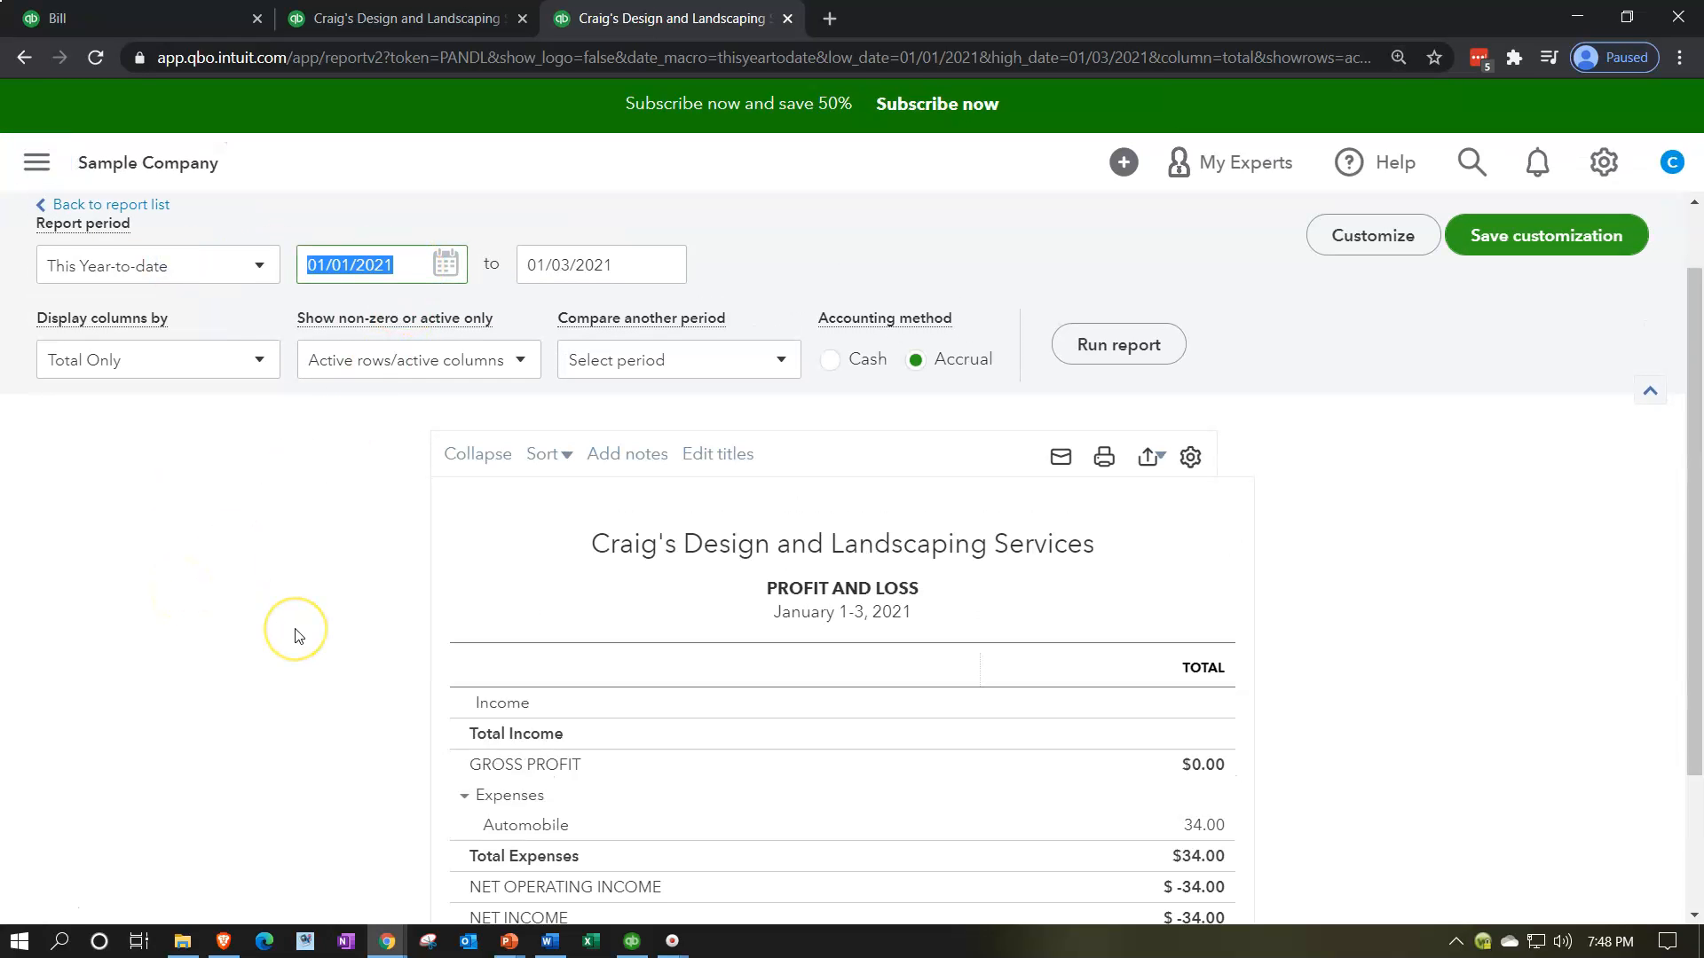
type("010120")
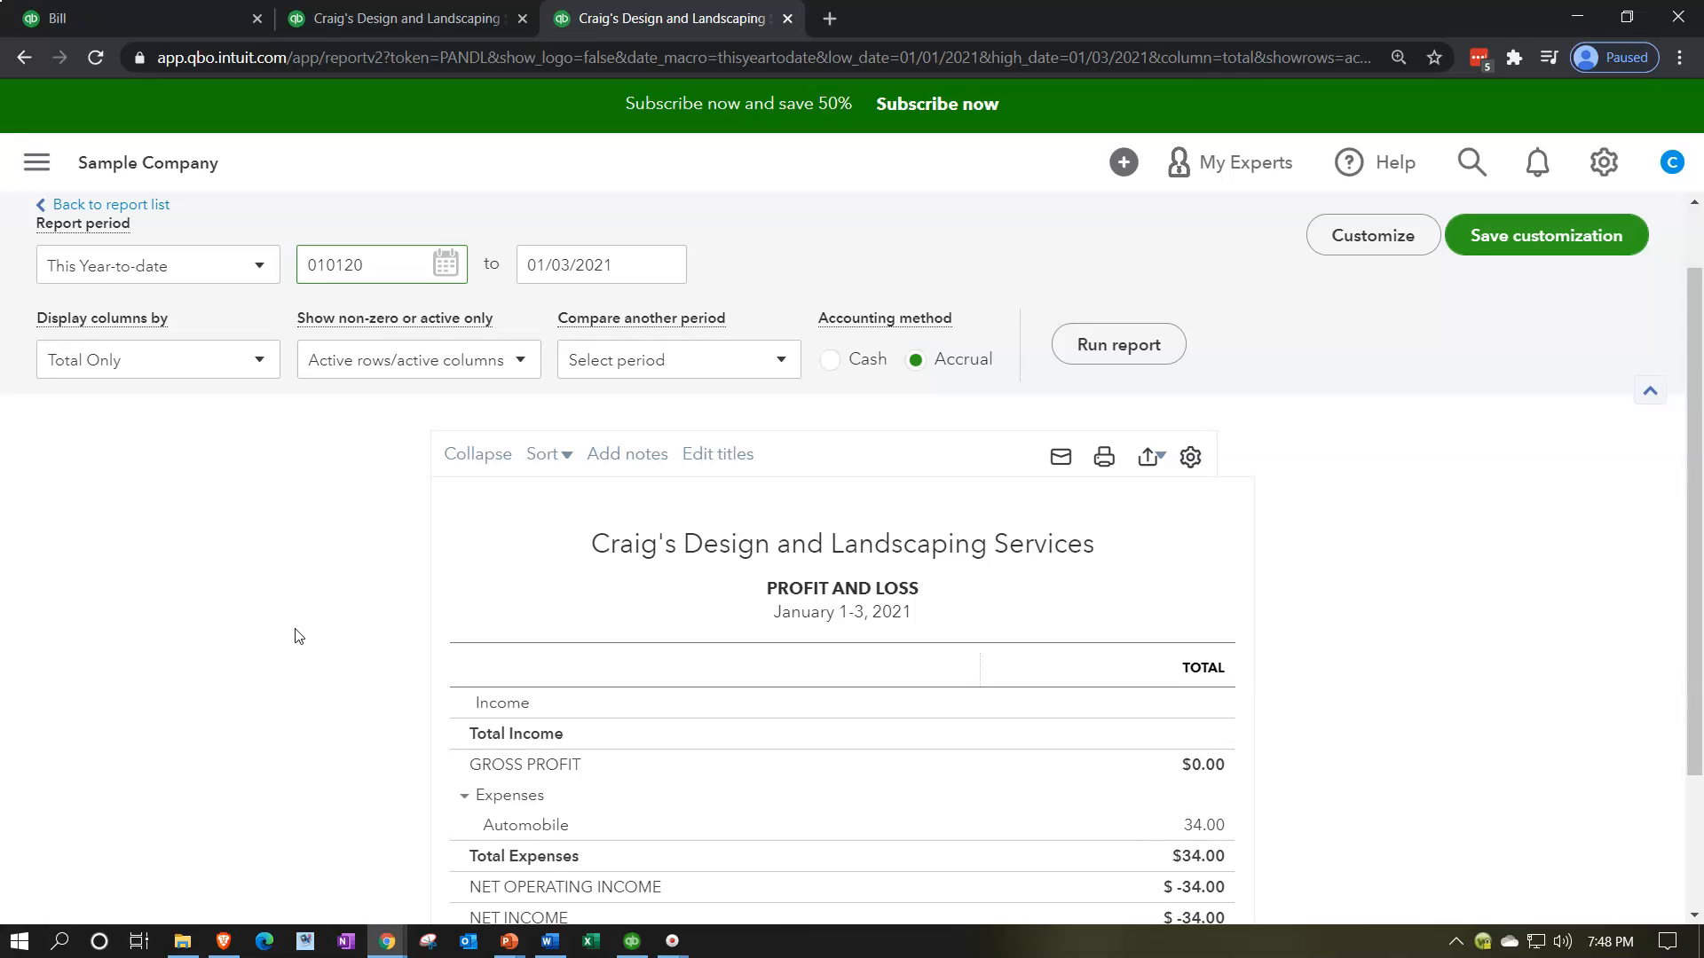
key("Tab")
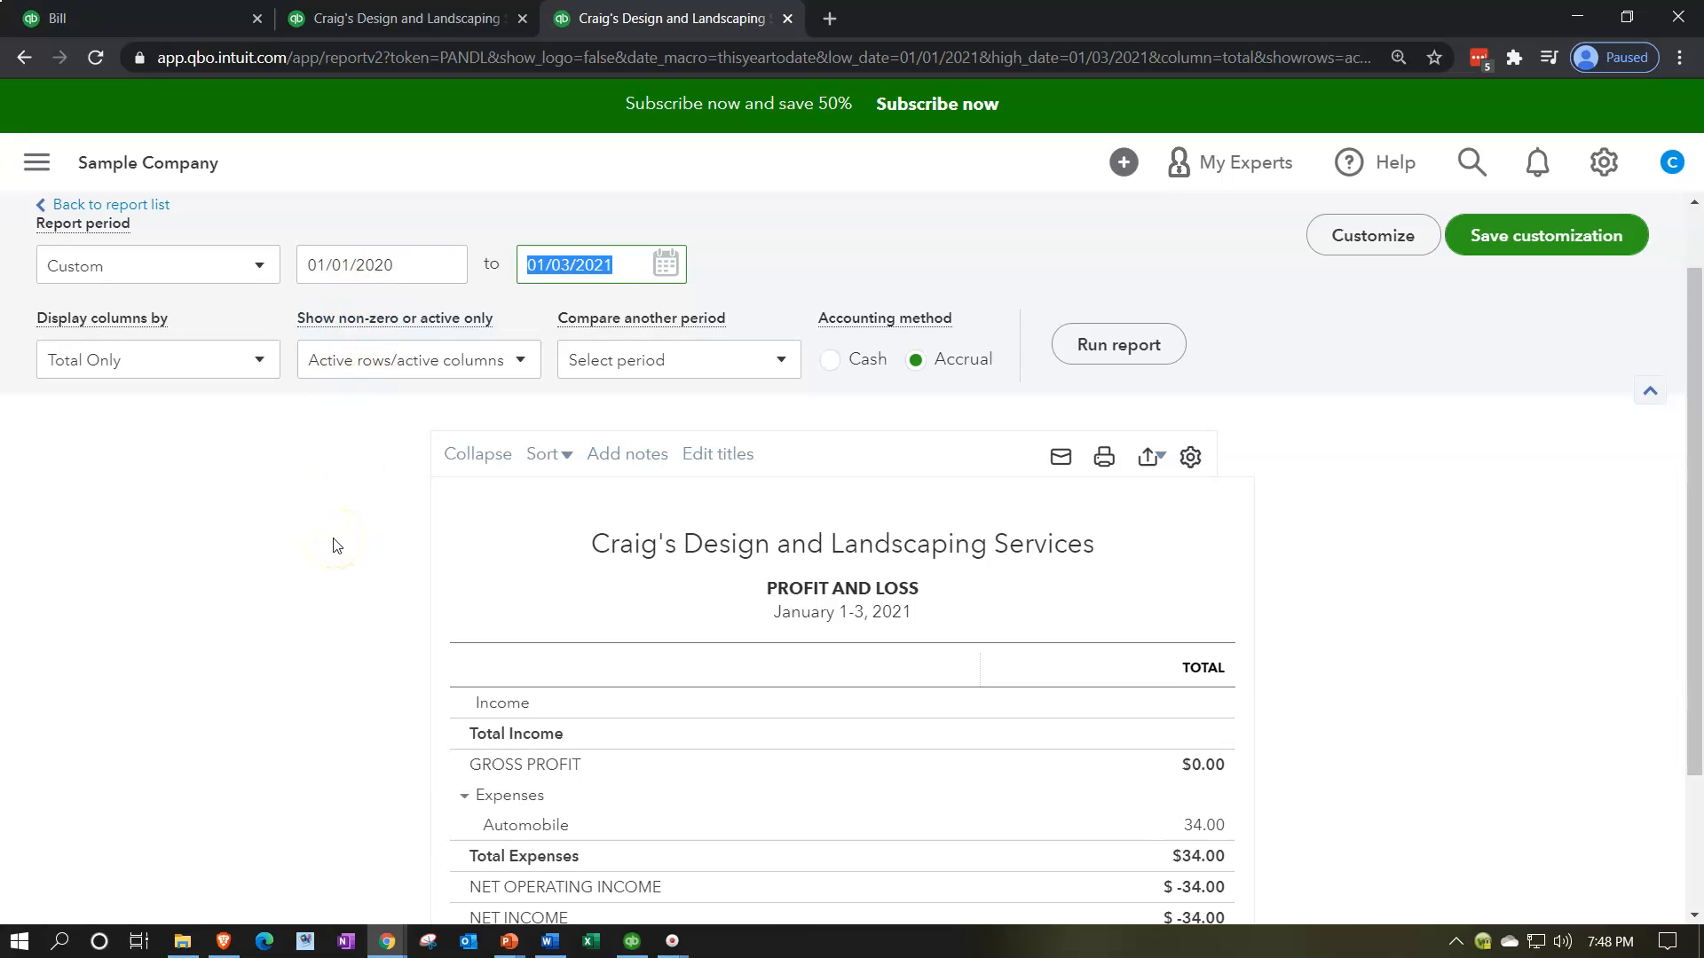
type("01")
key("BackSpace")
key("BackSpace")
type("123120")
key("Tab")
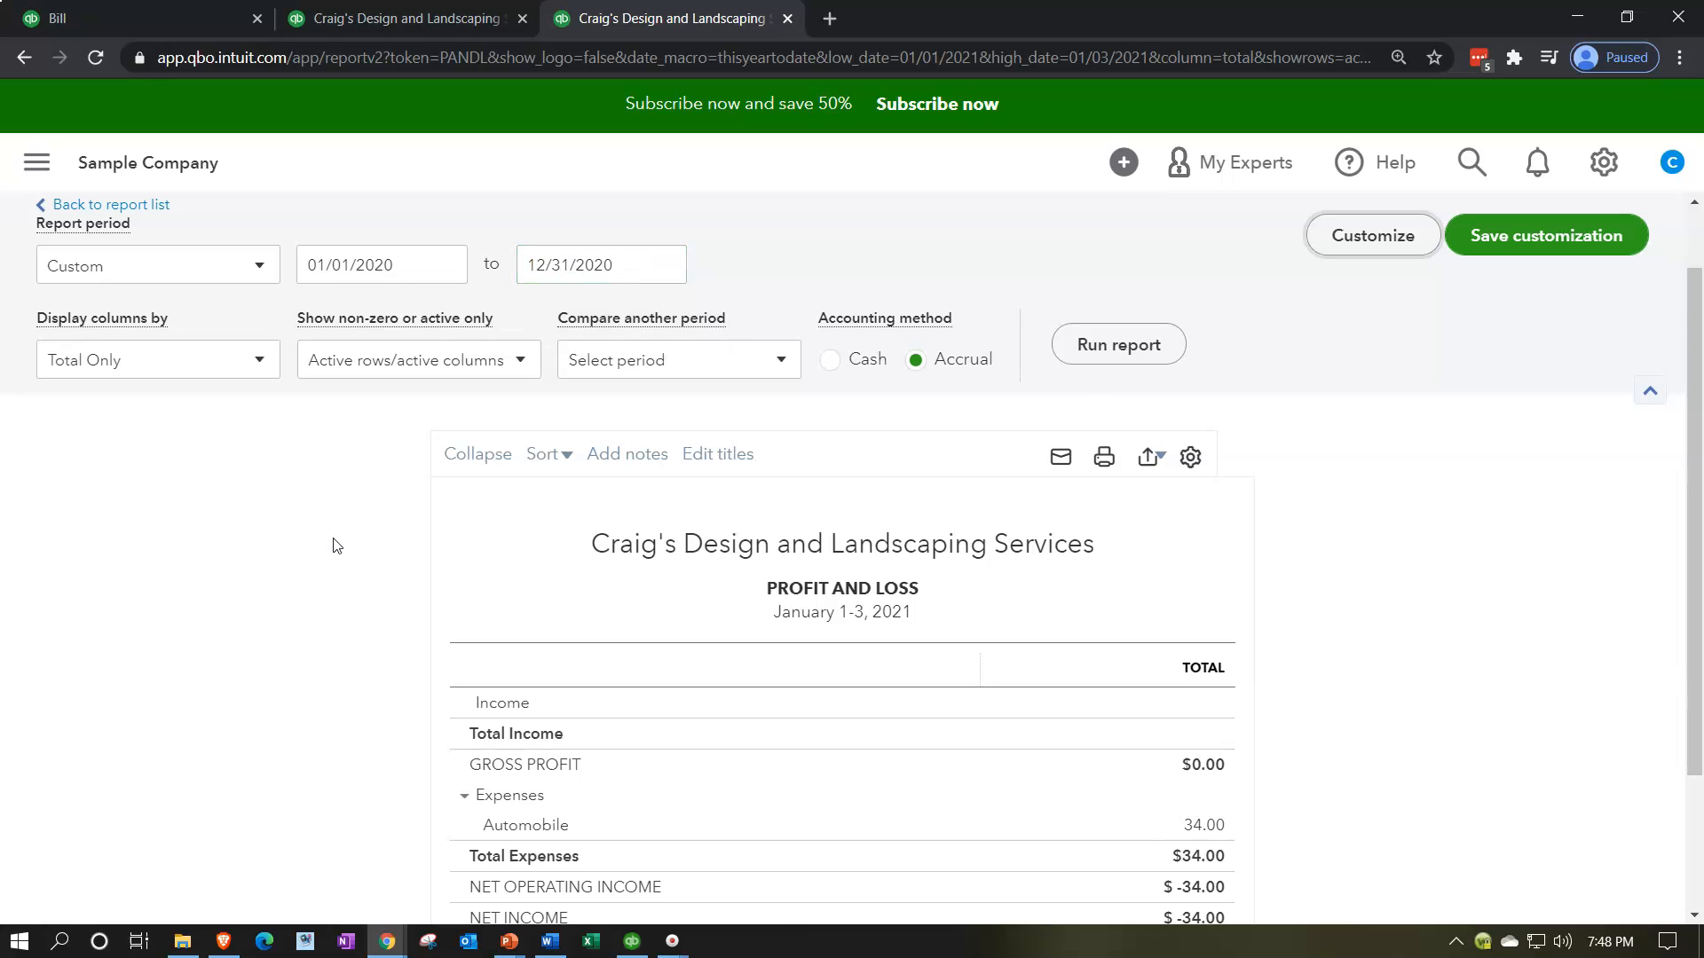
left_click(1082, 366)
scroll(684, 545, "down", 2)
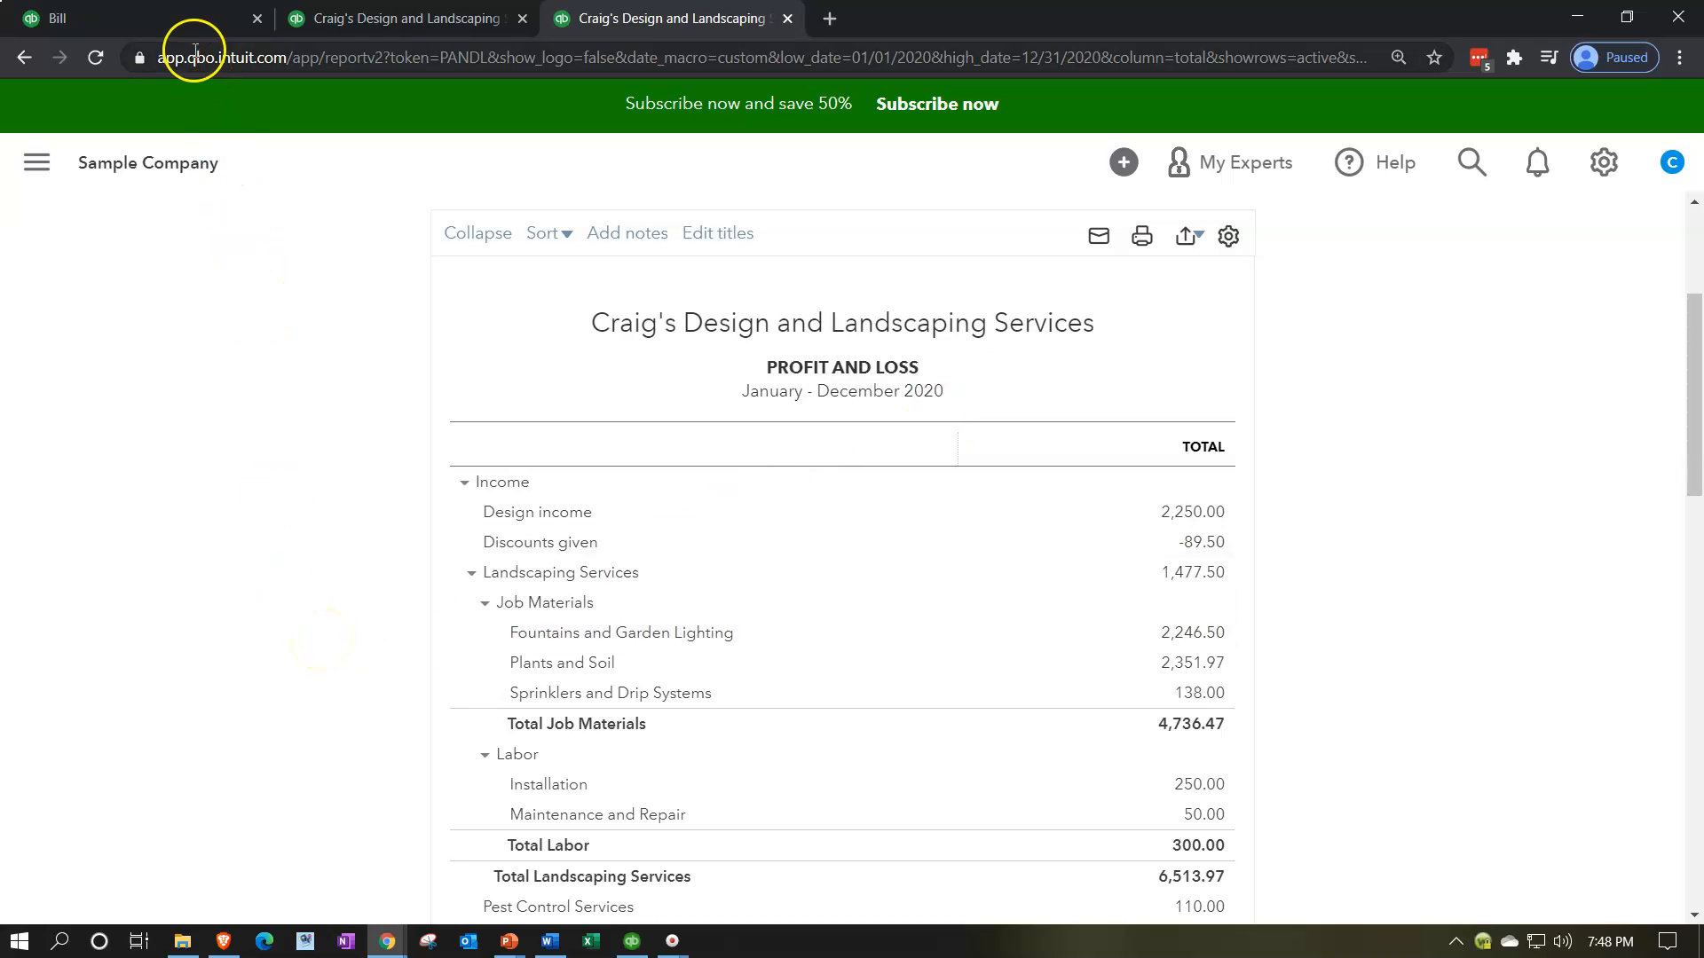
Compare the category of the Robertson & Associates bill with the Legal & Professional Fees expense lines on the Profit and Loss report.
left_click(184, 24)
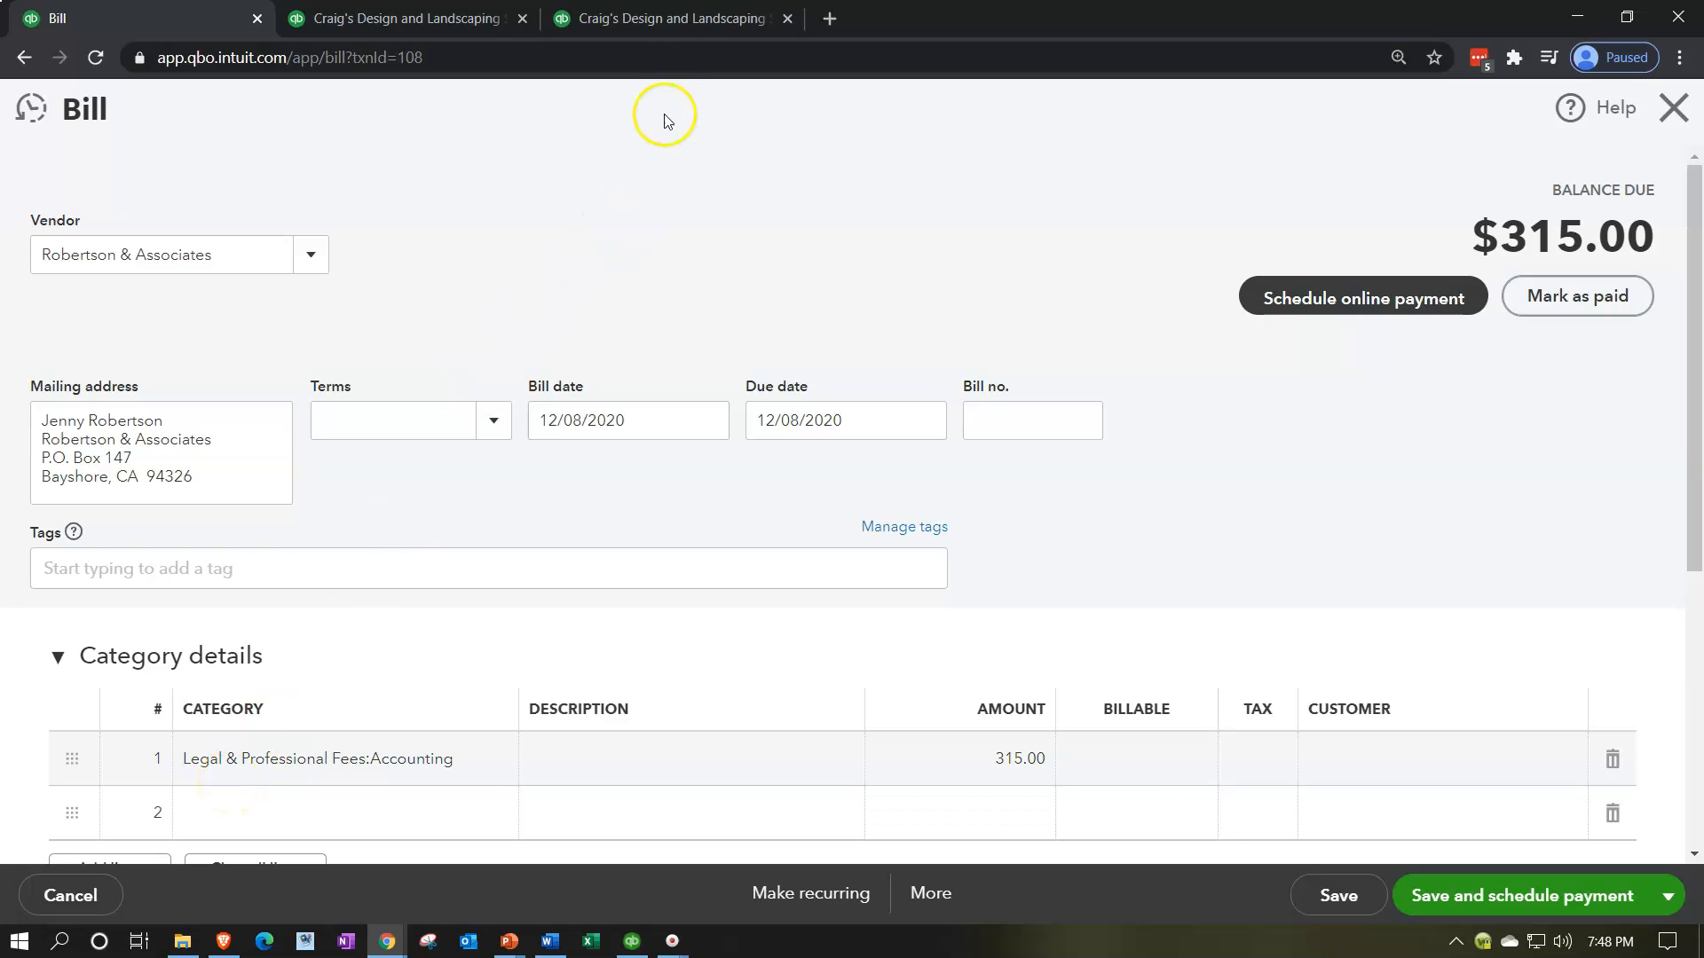
left_click(667, 22)
scroll(334, 710, "down", 5)
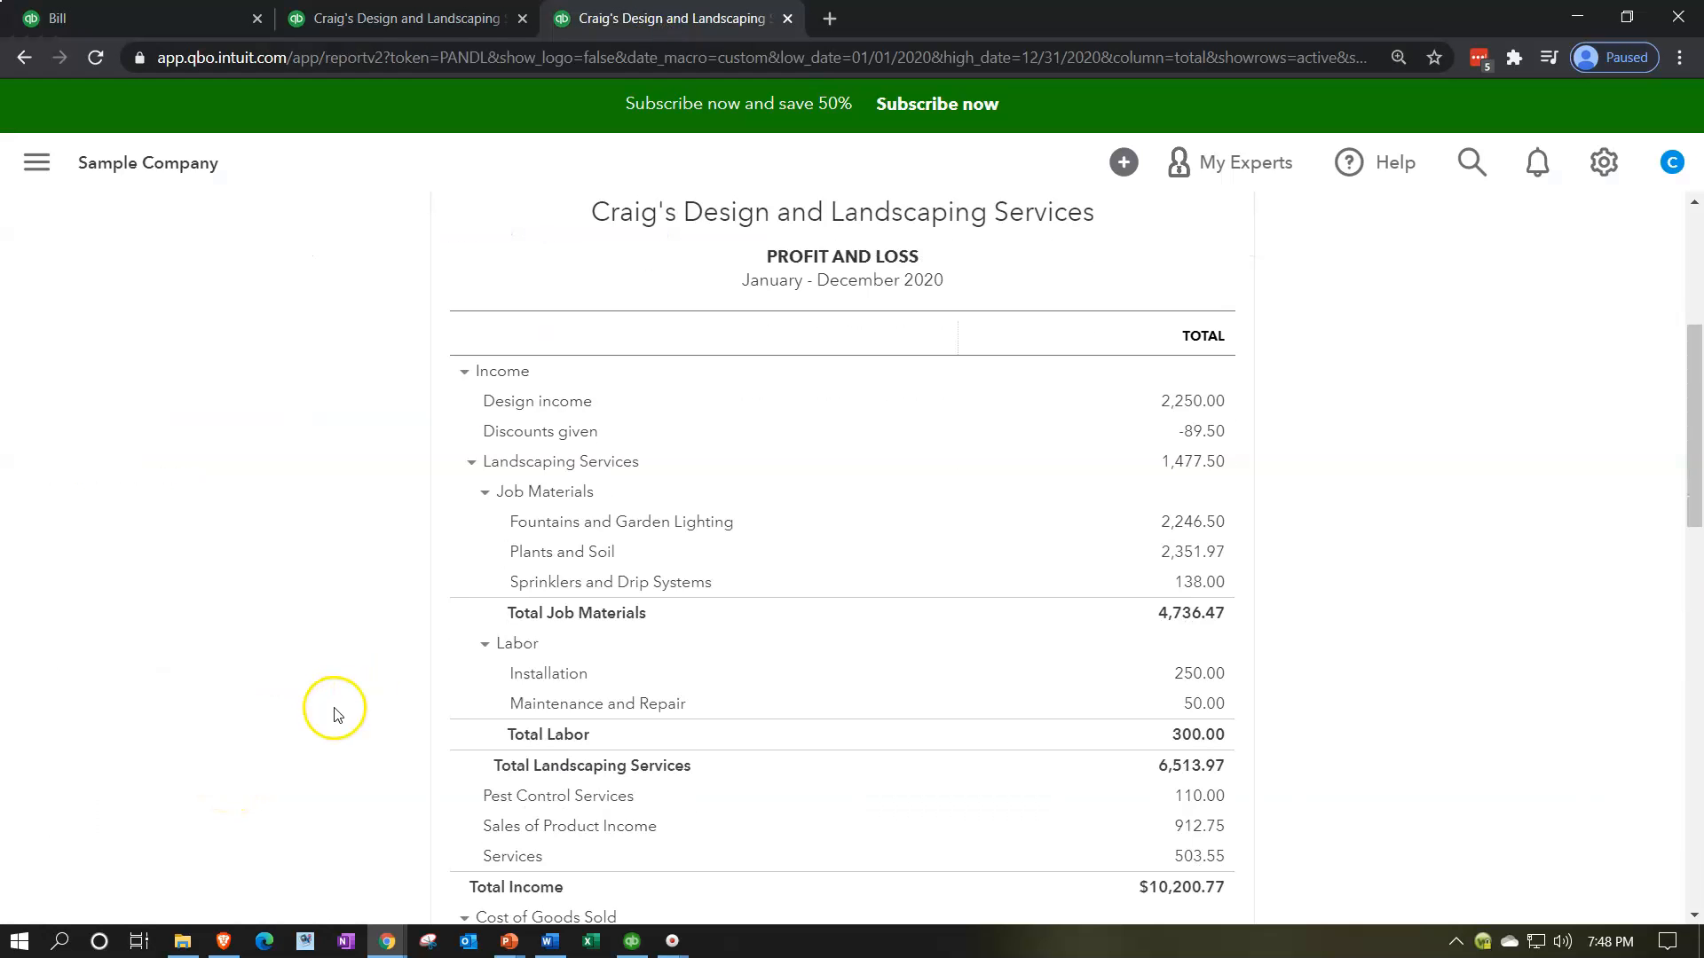
scroll(335, 713, "down", 5)
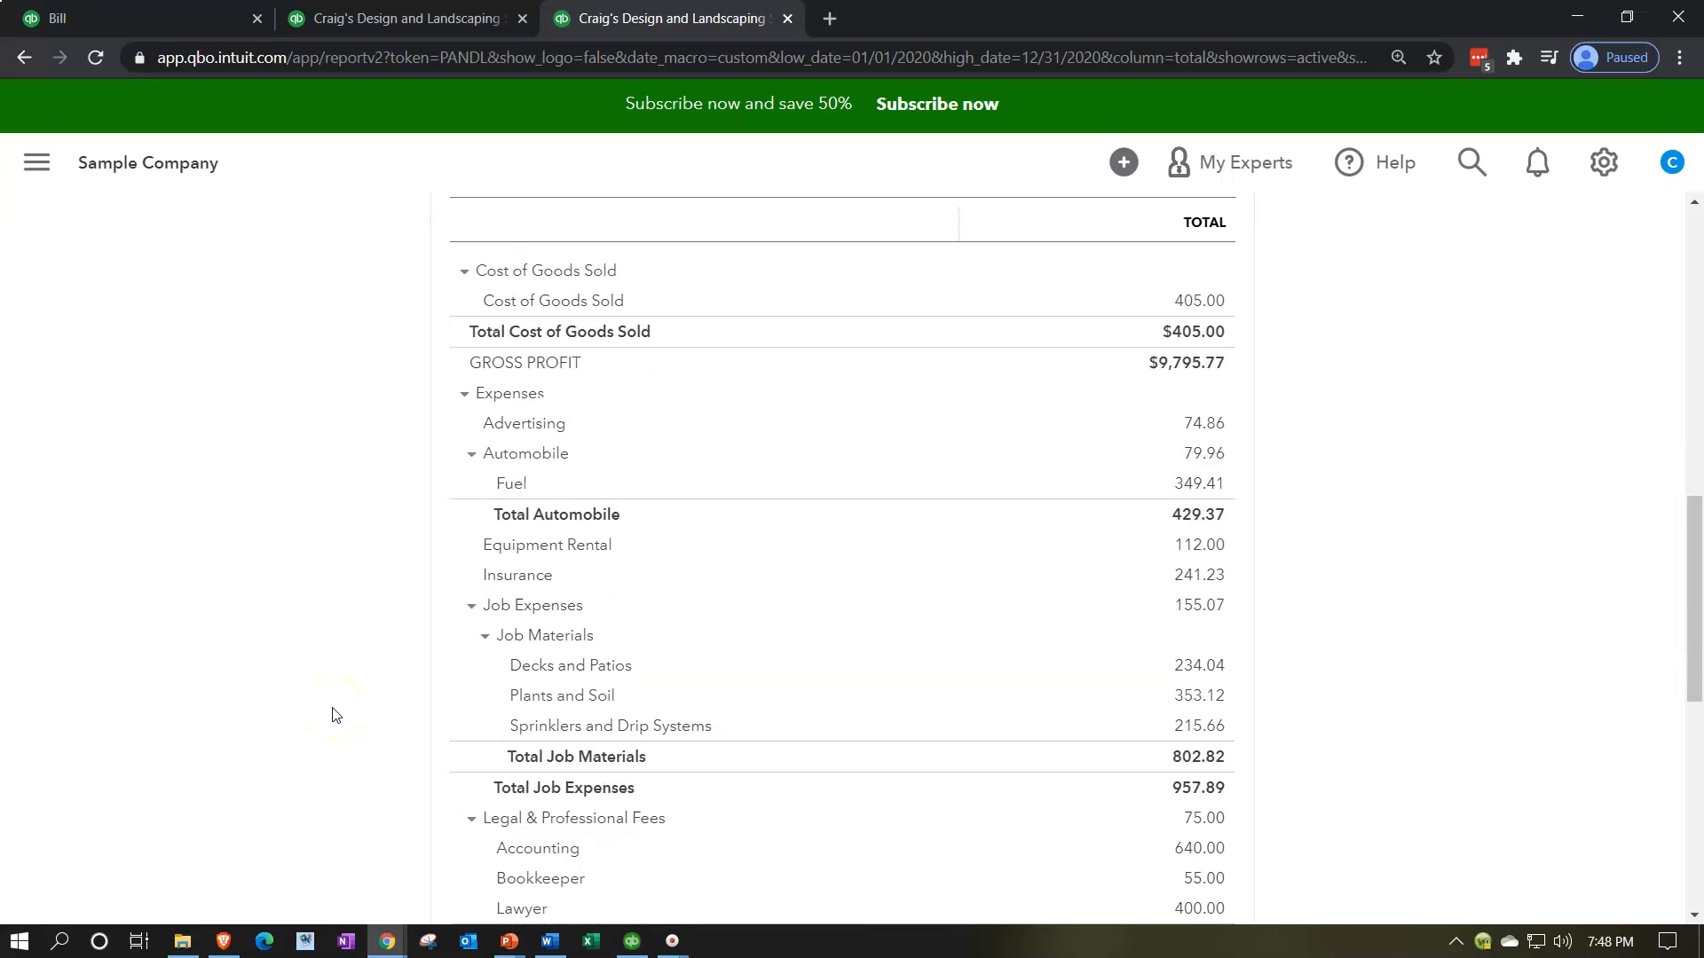
scroll(334, 714, "down", 1)
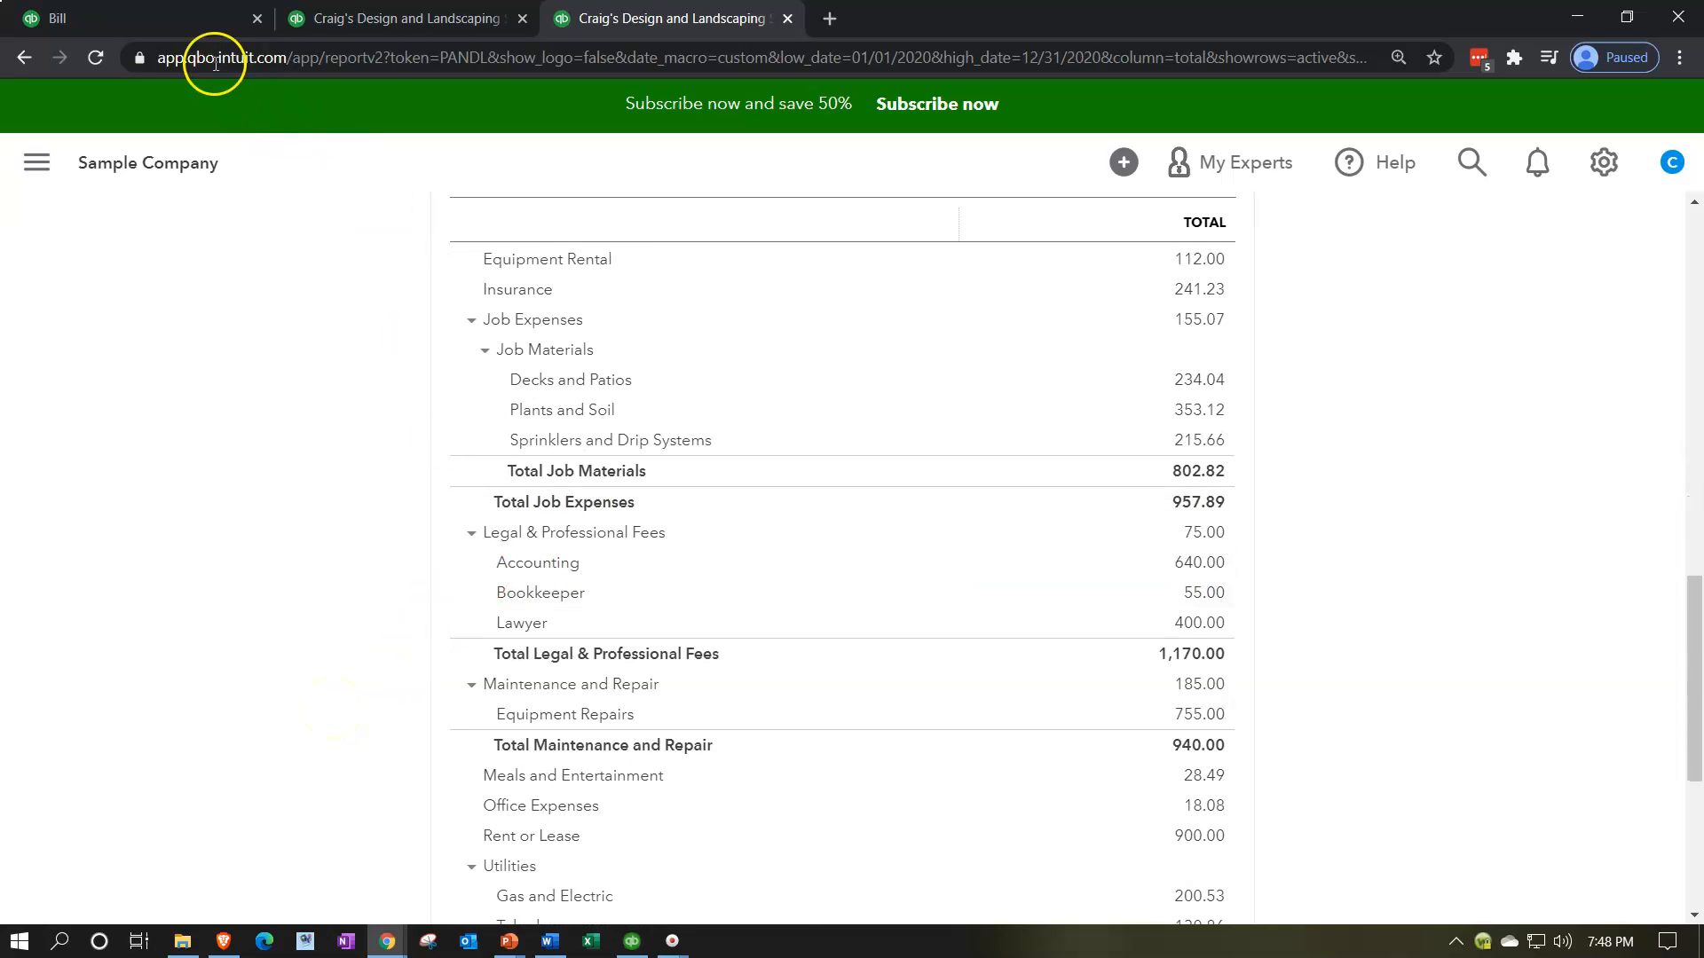
left_click(174, 16)
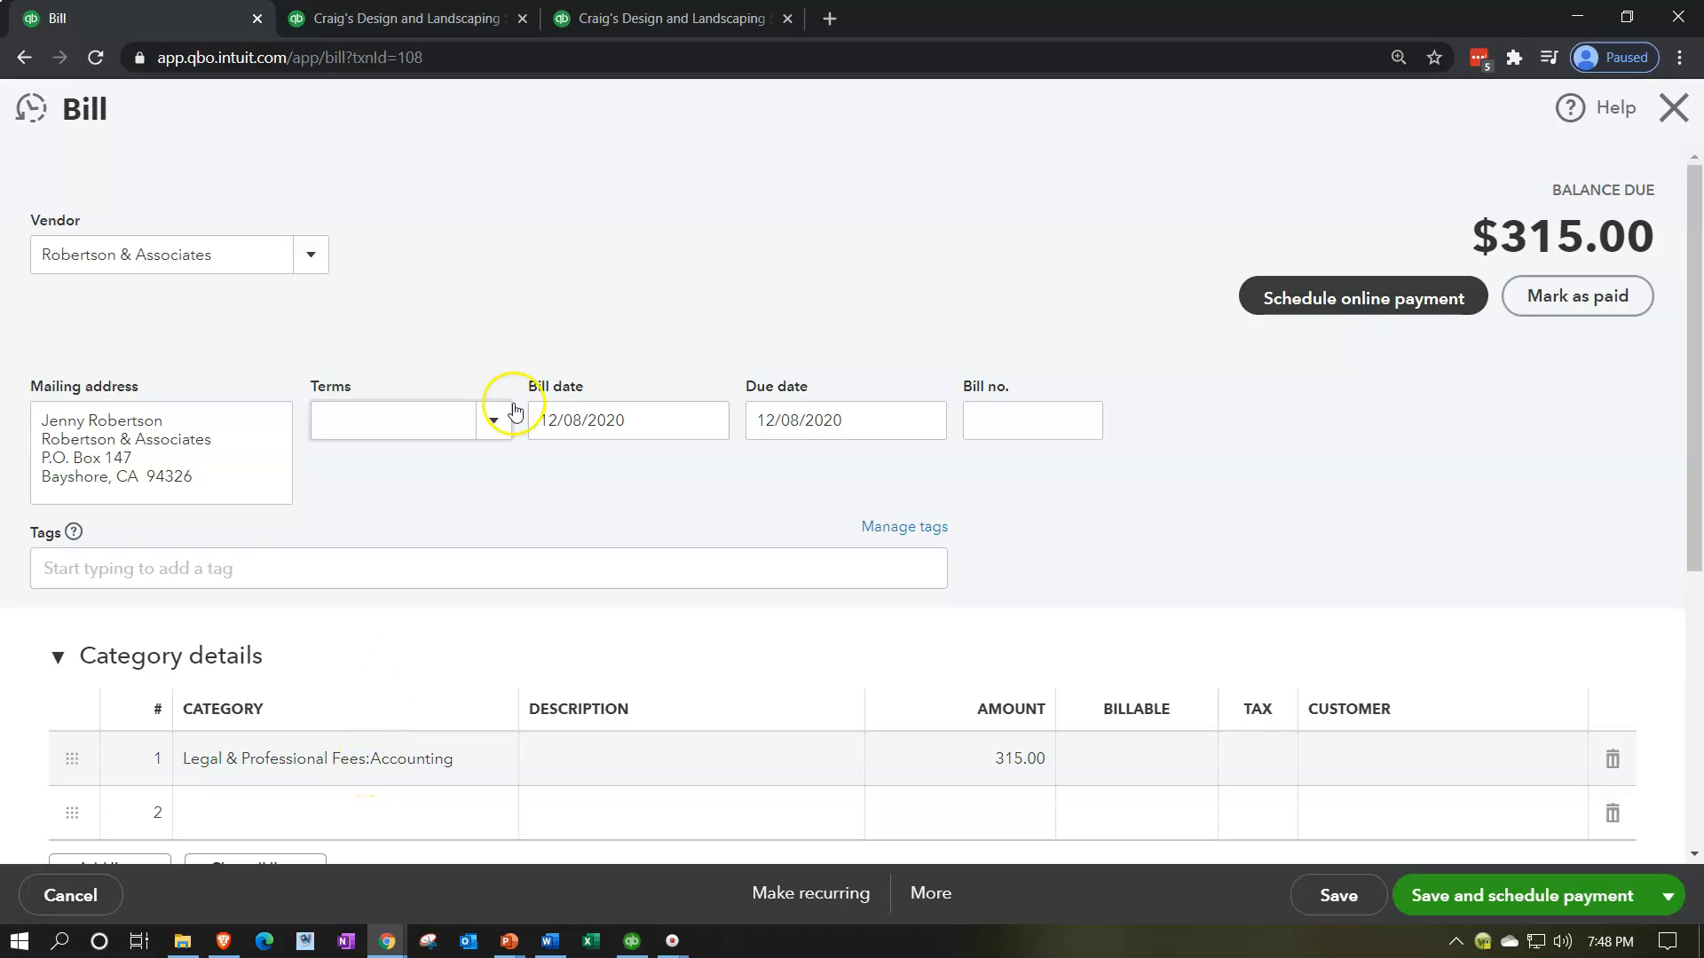
left_click(631, 20)
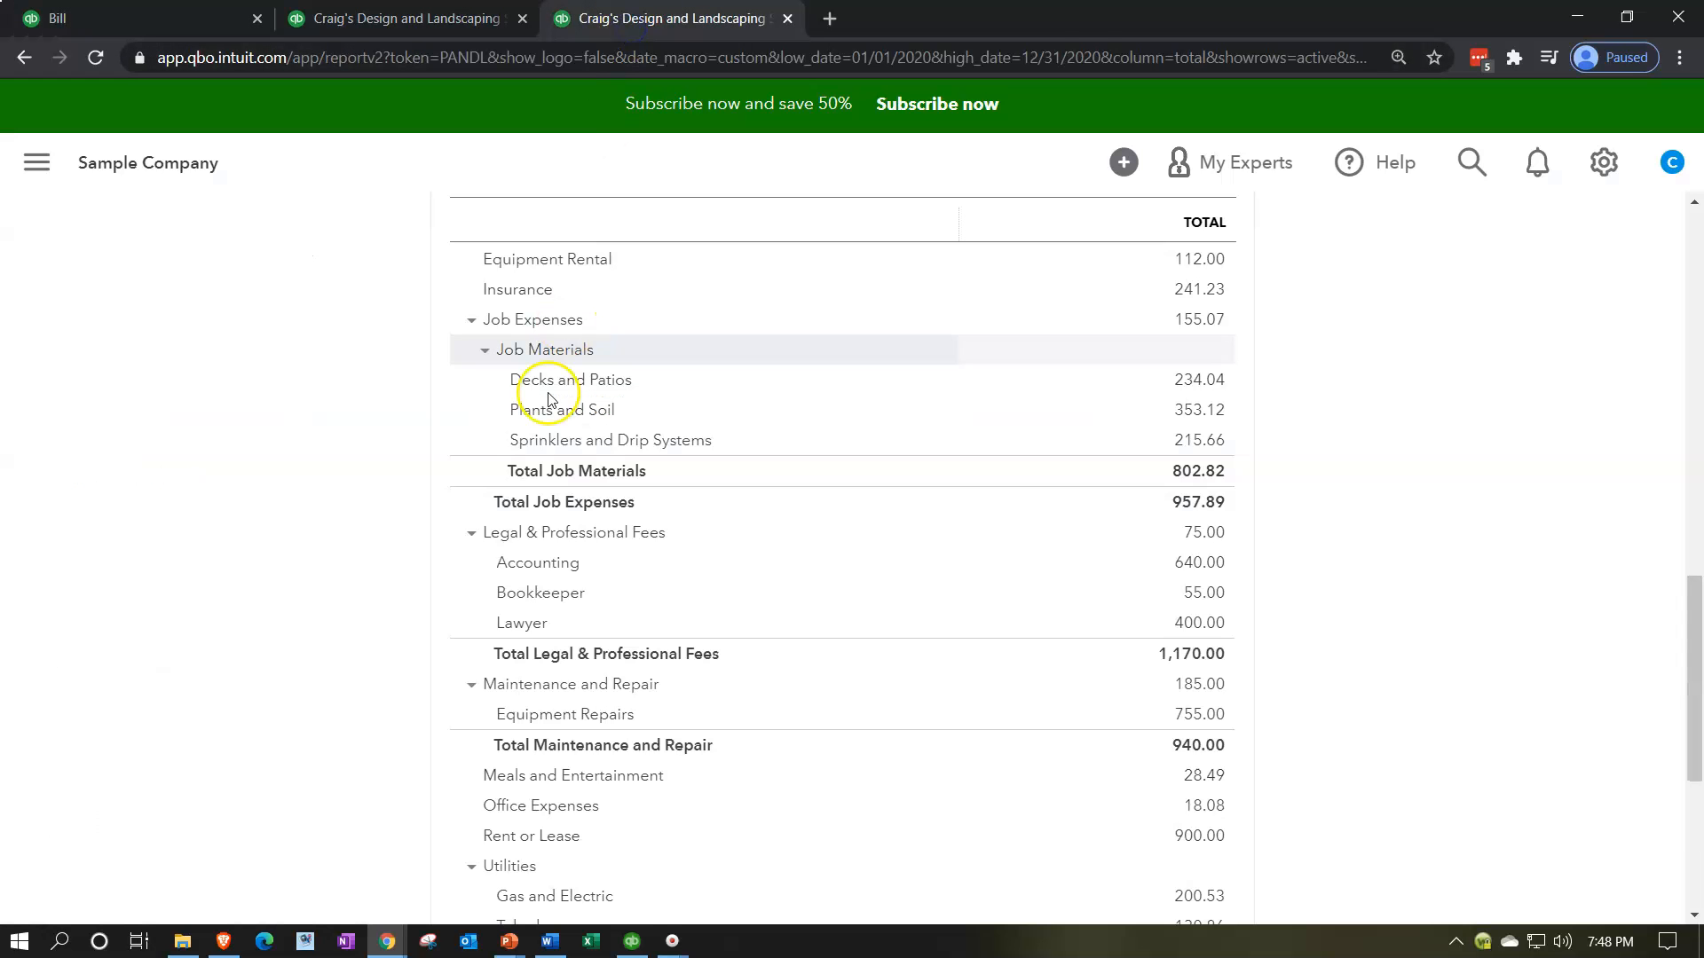
scroll(437, 544, "down", 1)
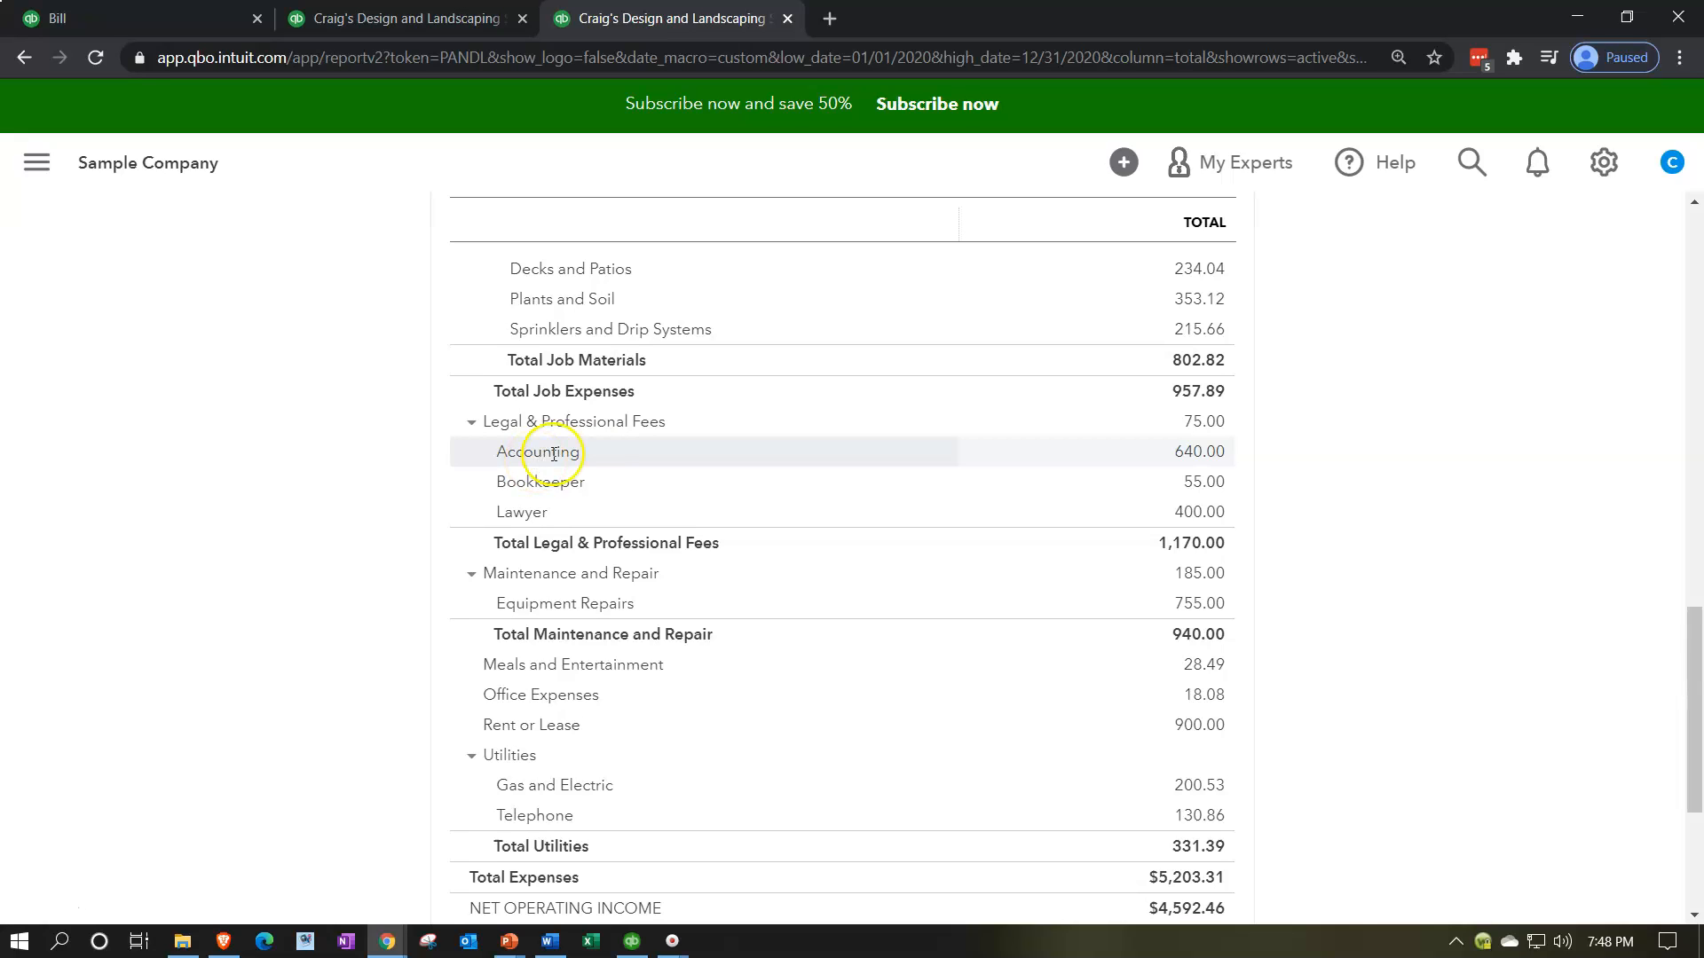
Open the transaction detail behind the Accounting expense under Legal & Professional Fees and compare it with the Robertson & Associates bill.
left_click(1200, 451)
scroll(1207, 465, "down", 3)
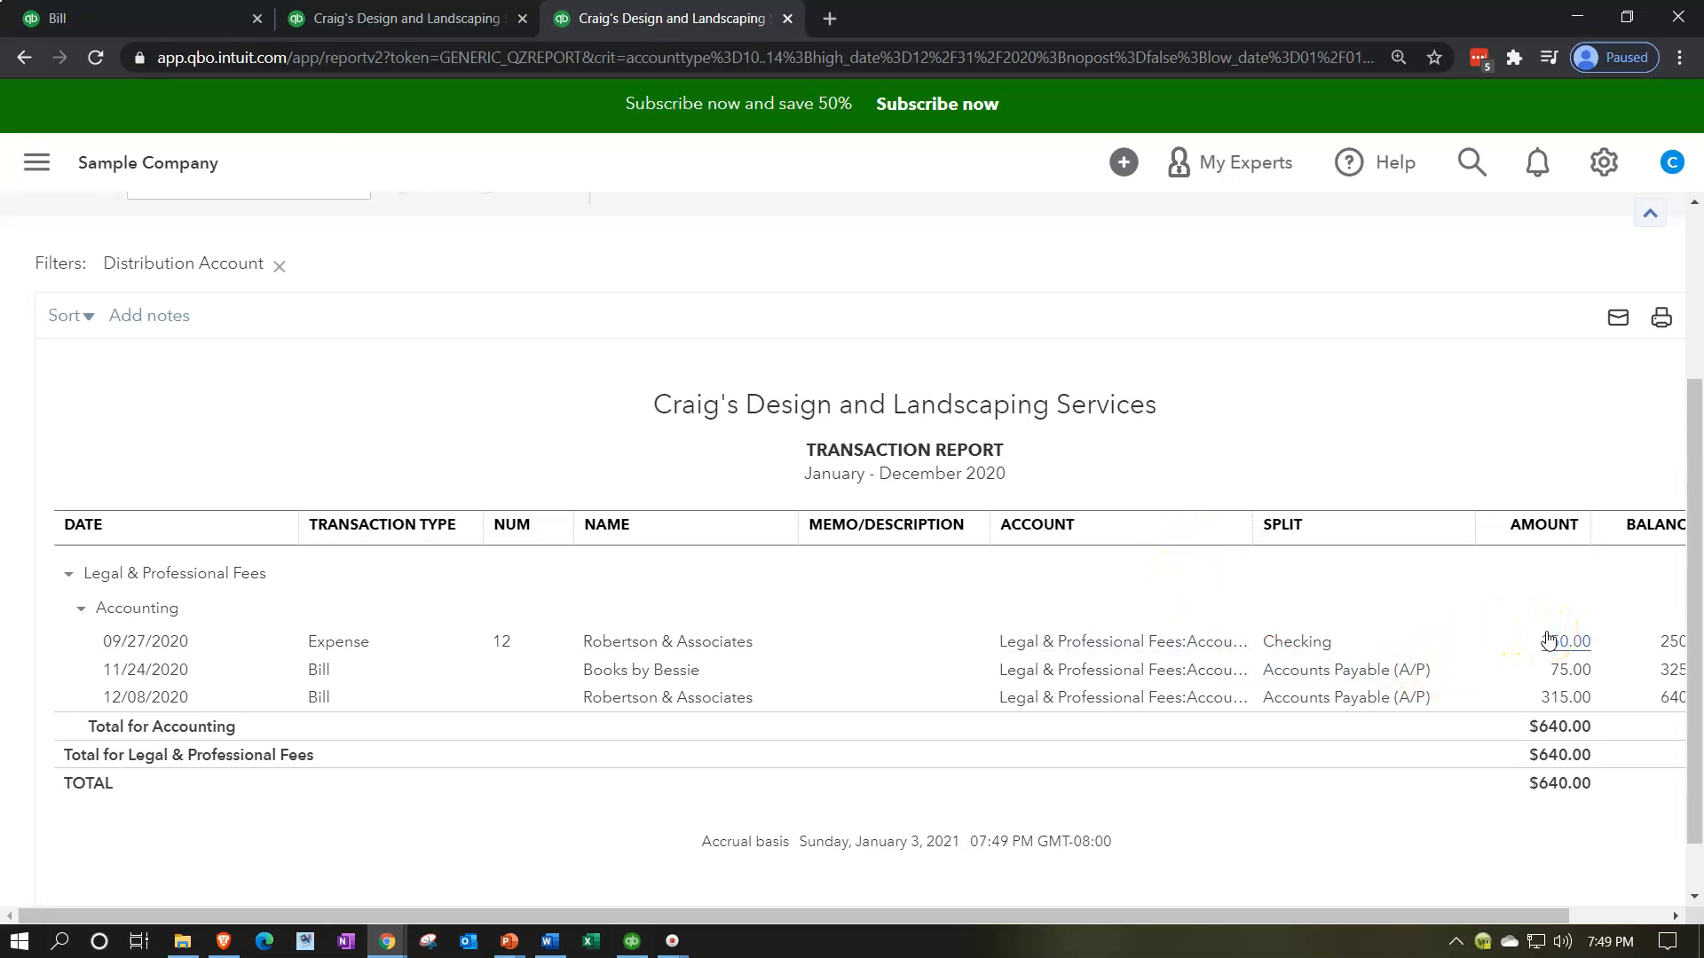
left_click(165, 26)
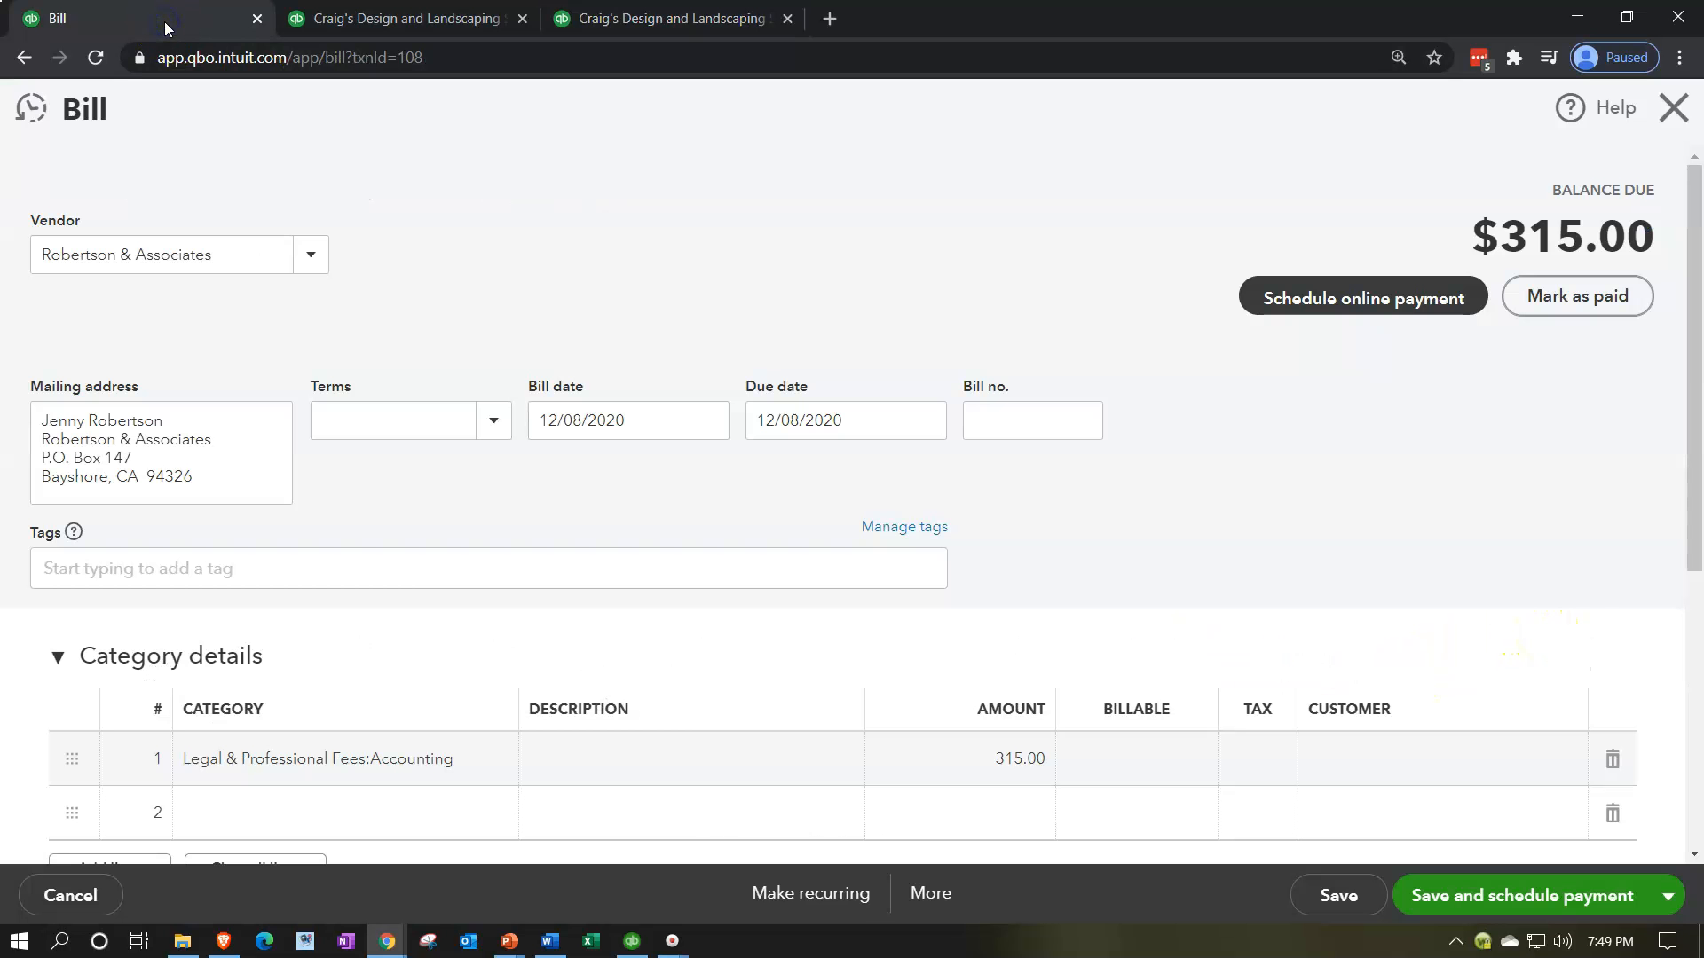
left_click(644, 25)
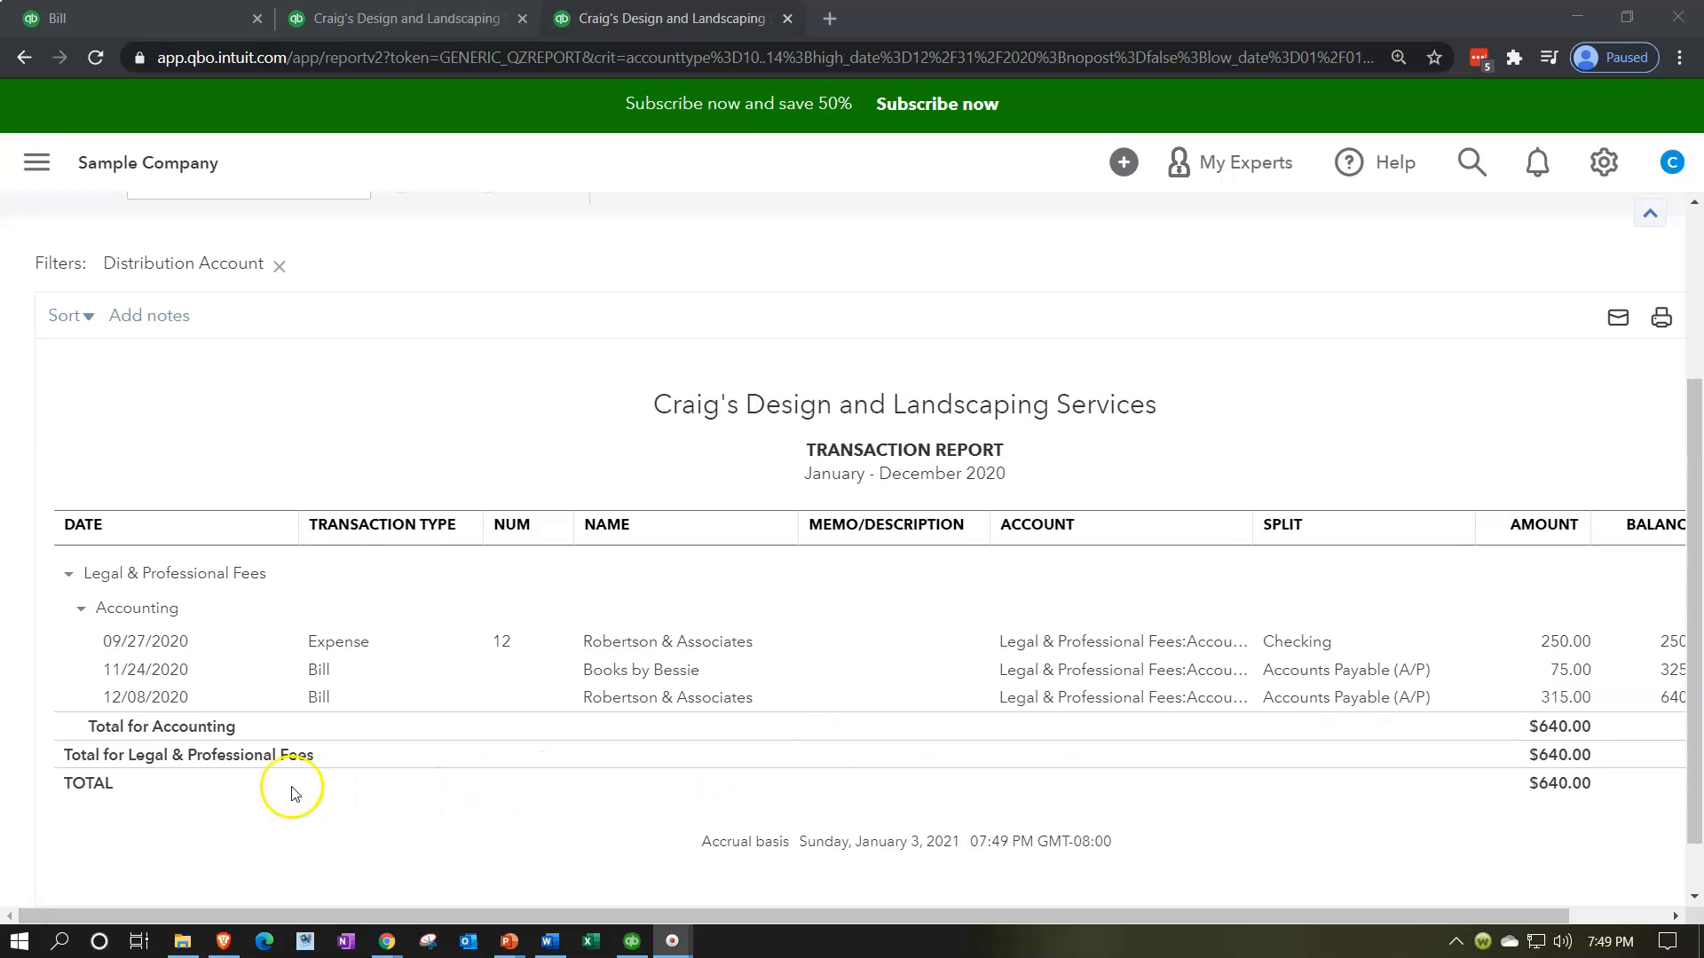
left_click(194, 735)
left_click(1312, 710)
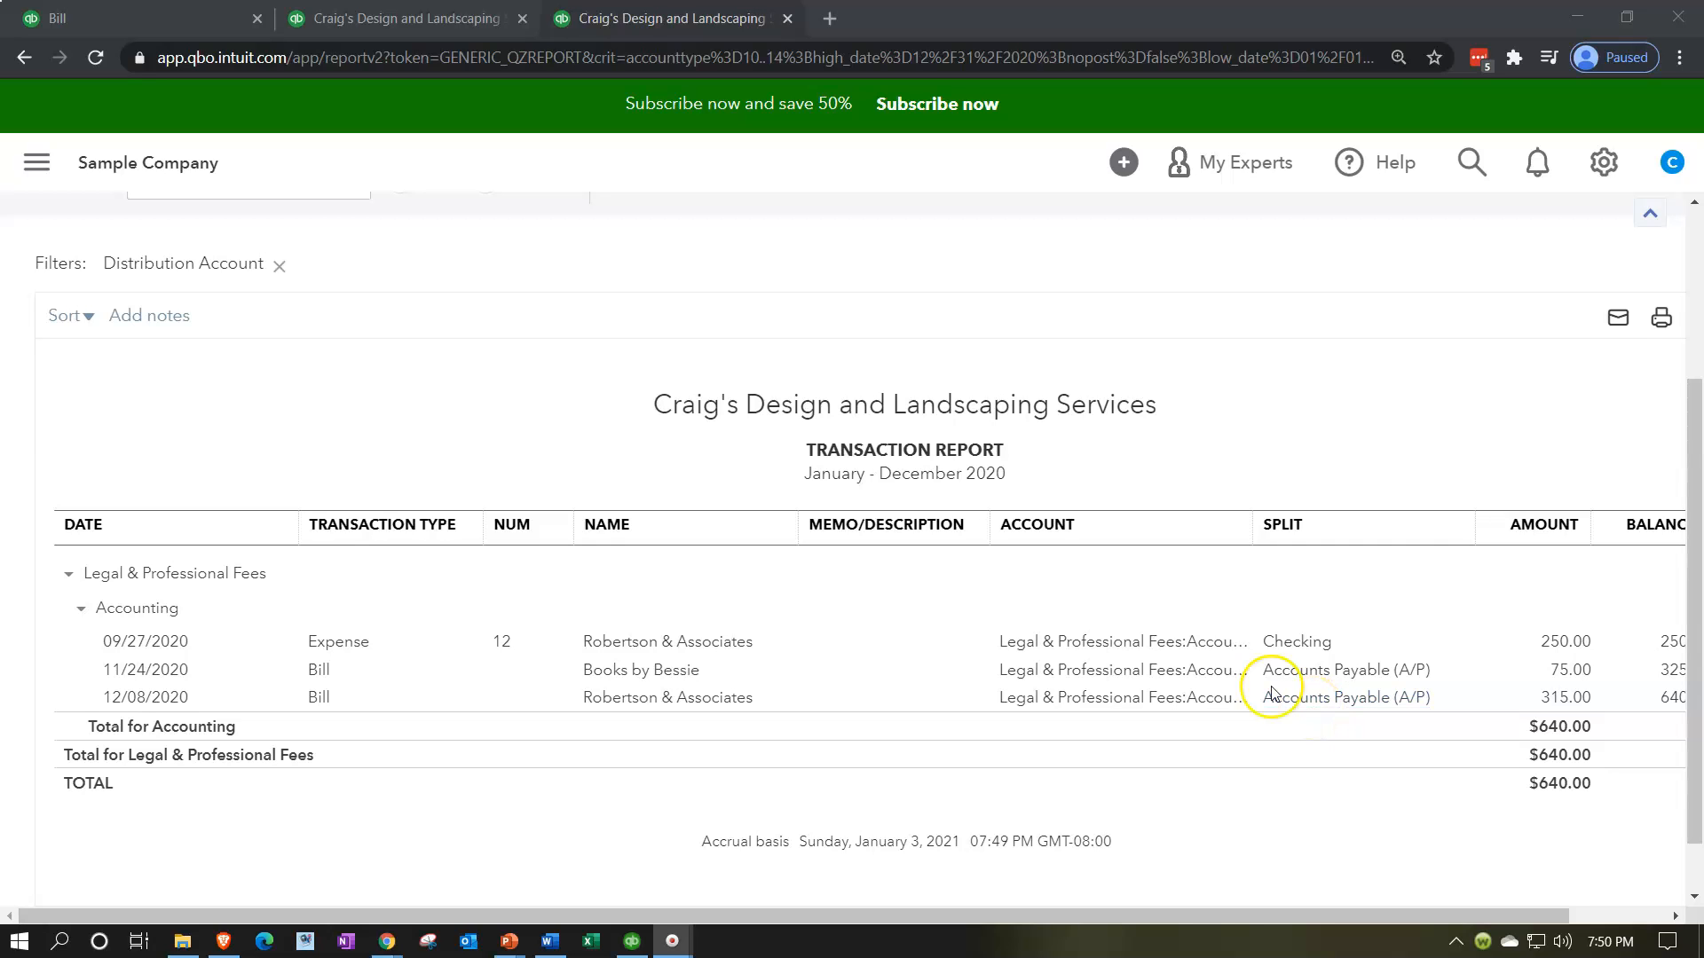
Go back to the Profit and Loss summary, and review the assets and Accounts Payable on the Balance Sheet.
scroll(258, 331, "up", 3)
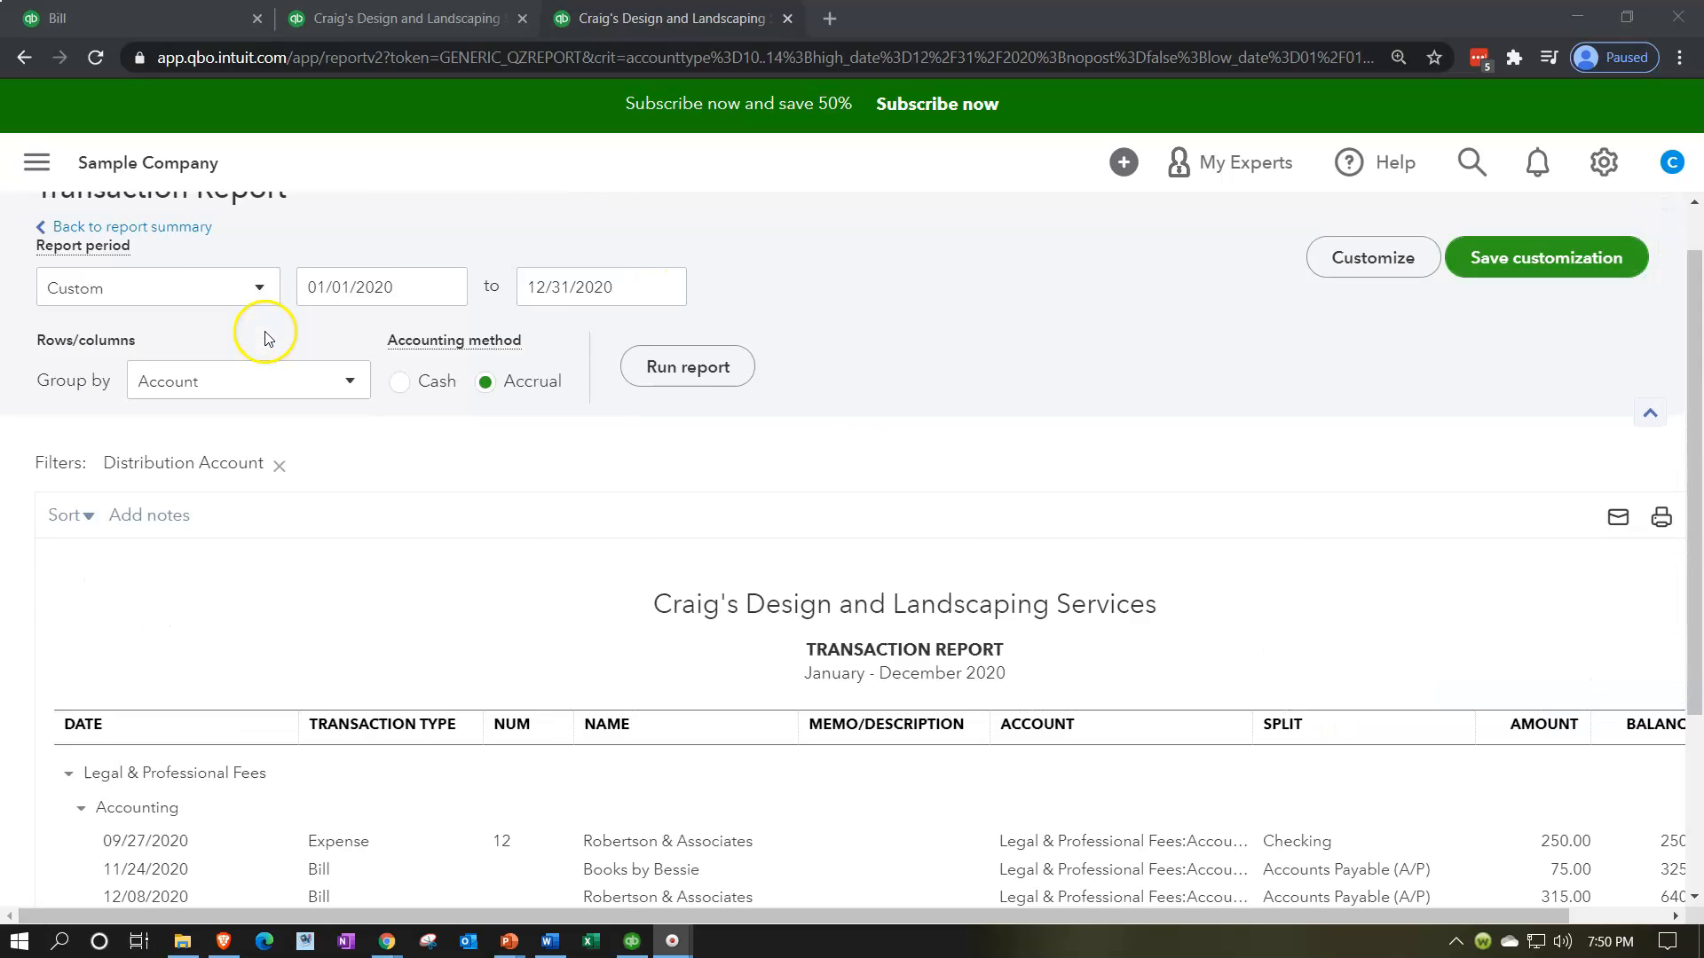
left_click(176, 290)
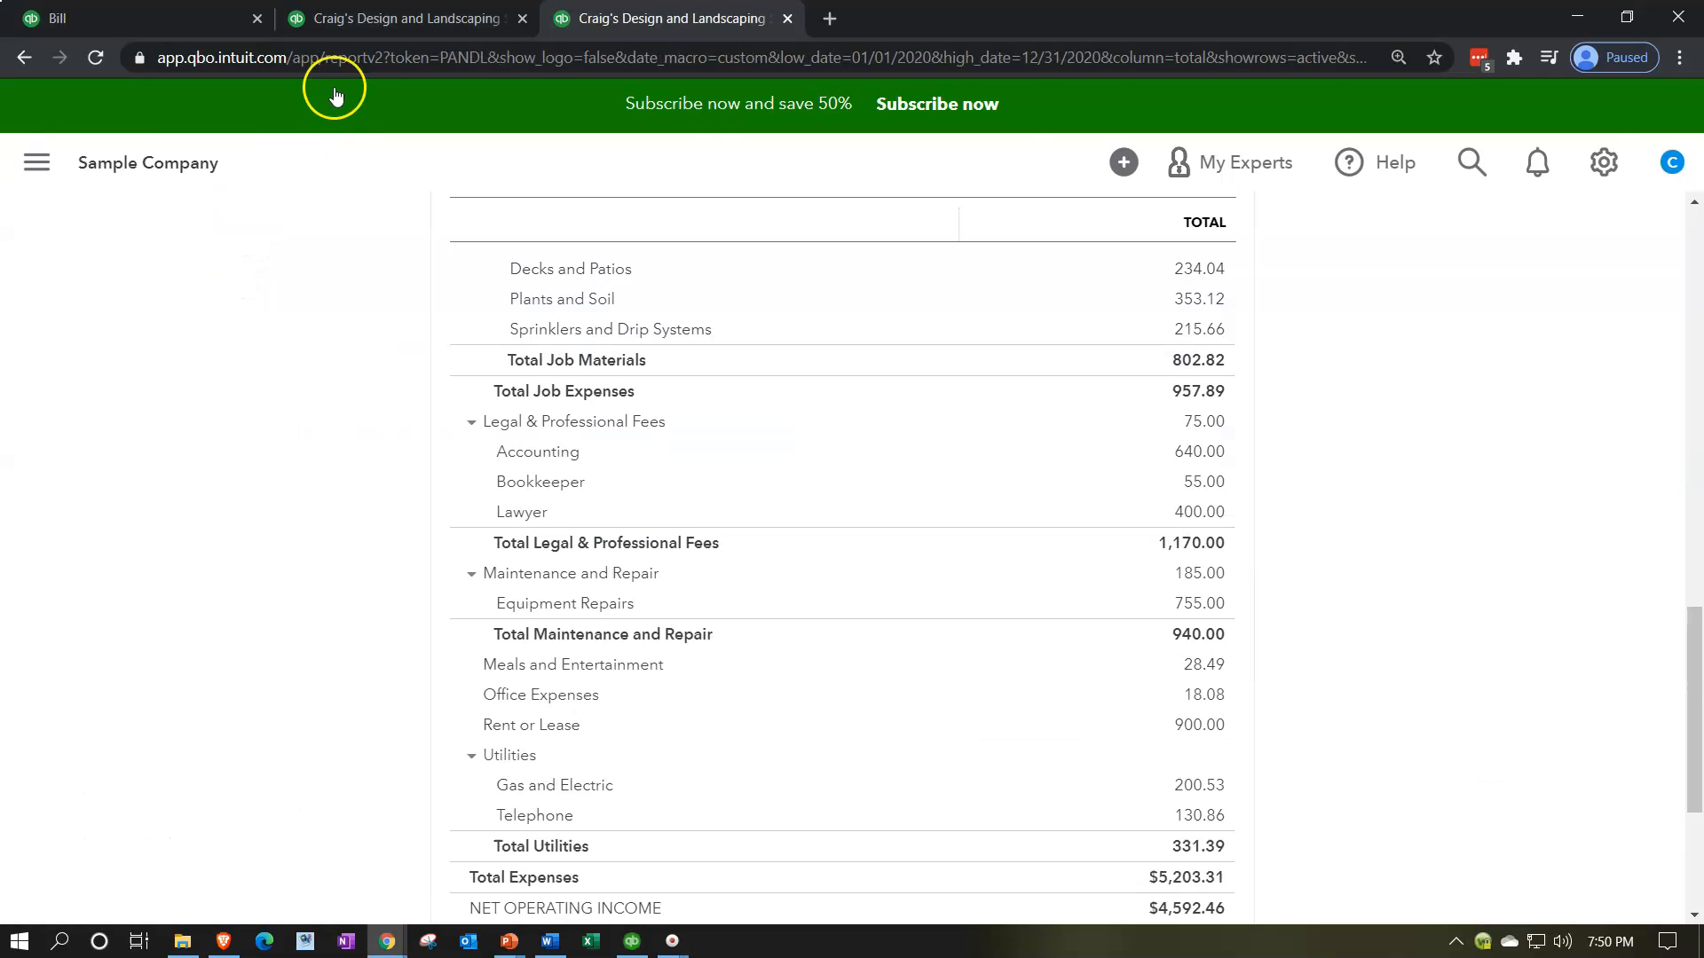
left_click(396, 24)
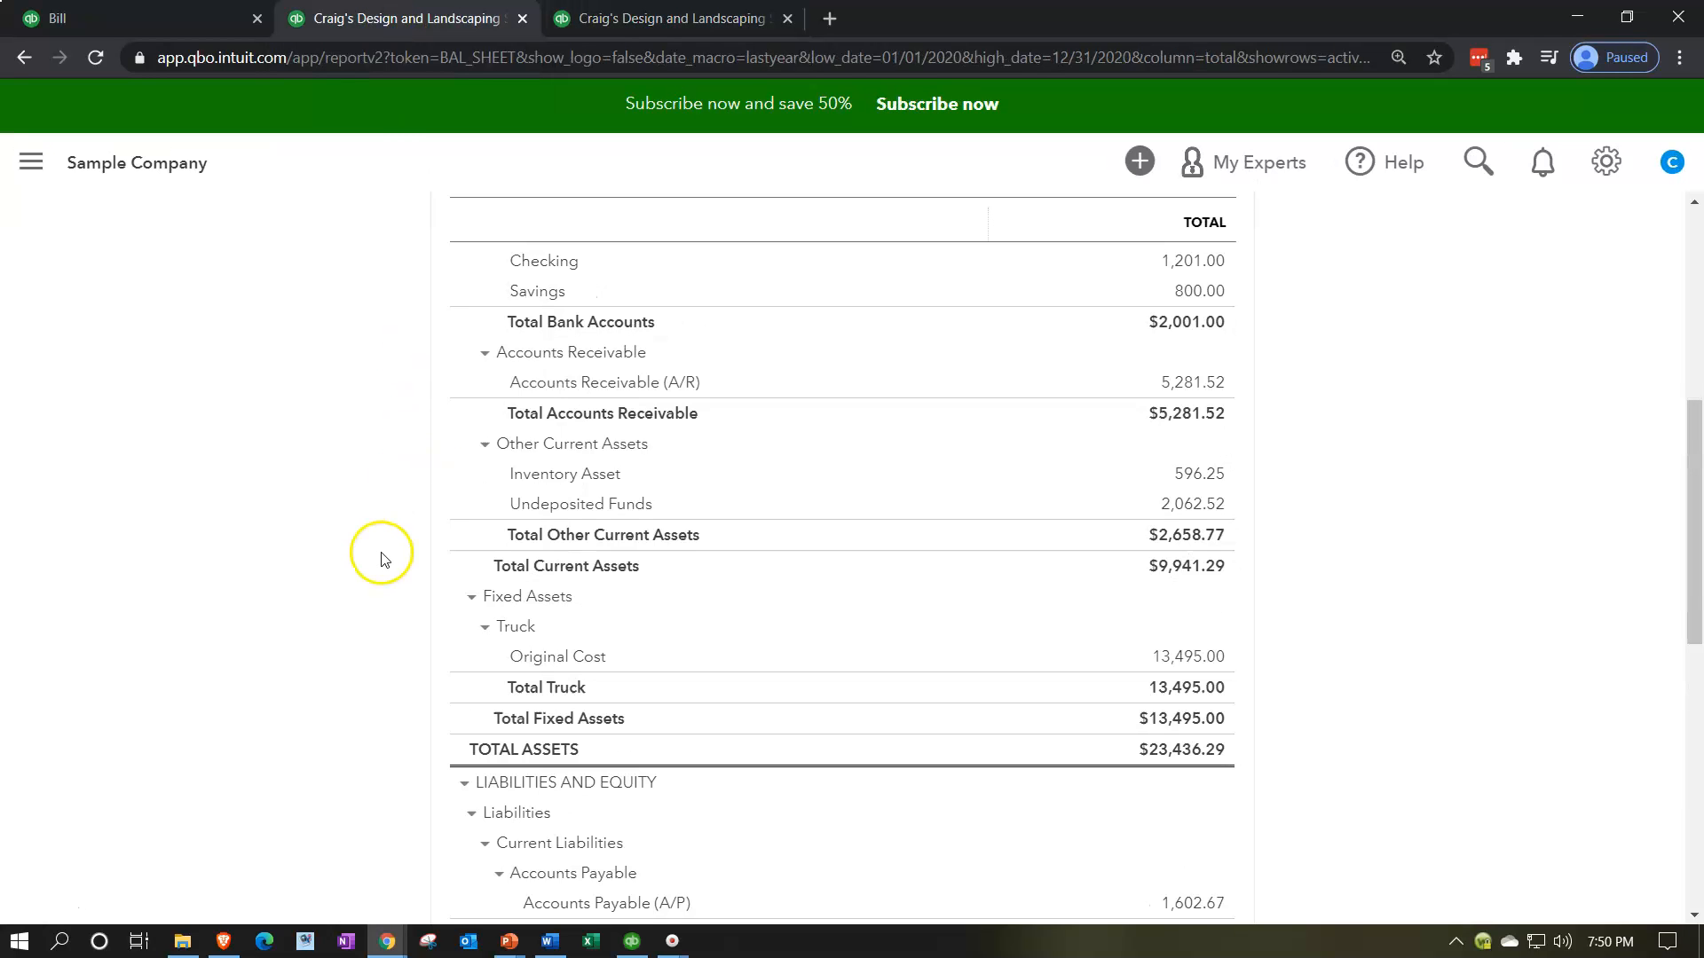
scroll(380, 555, "up", 3)
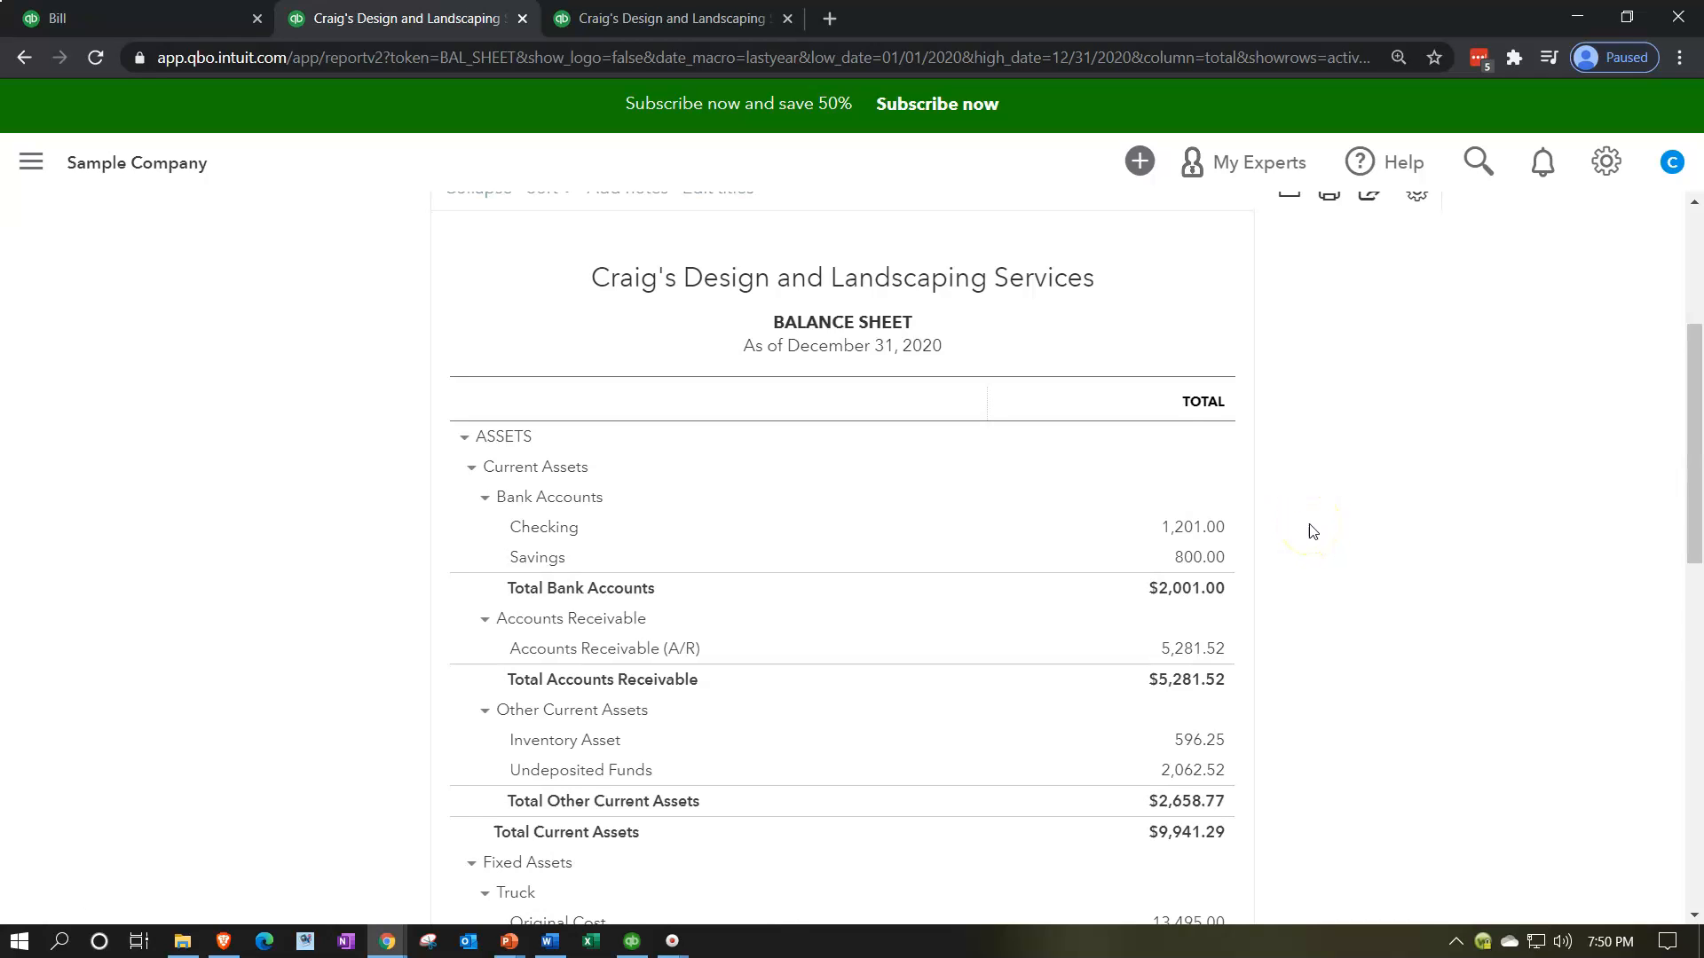
scroll(1313, 530, "down", 7)
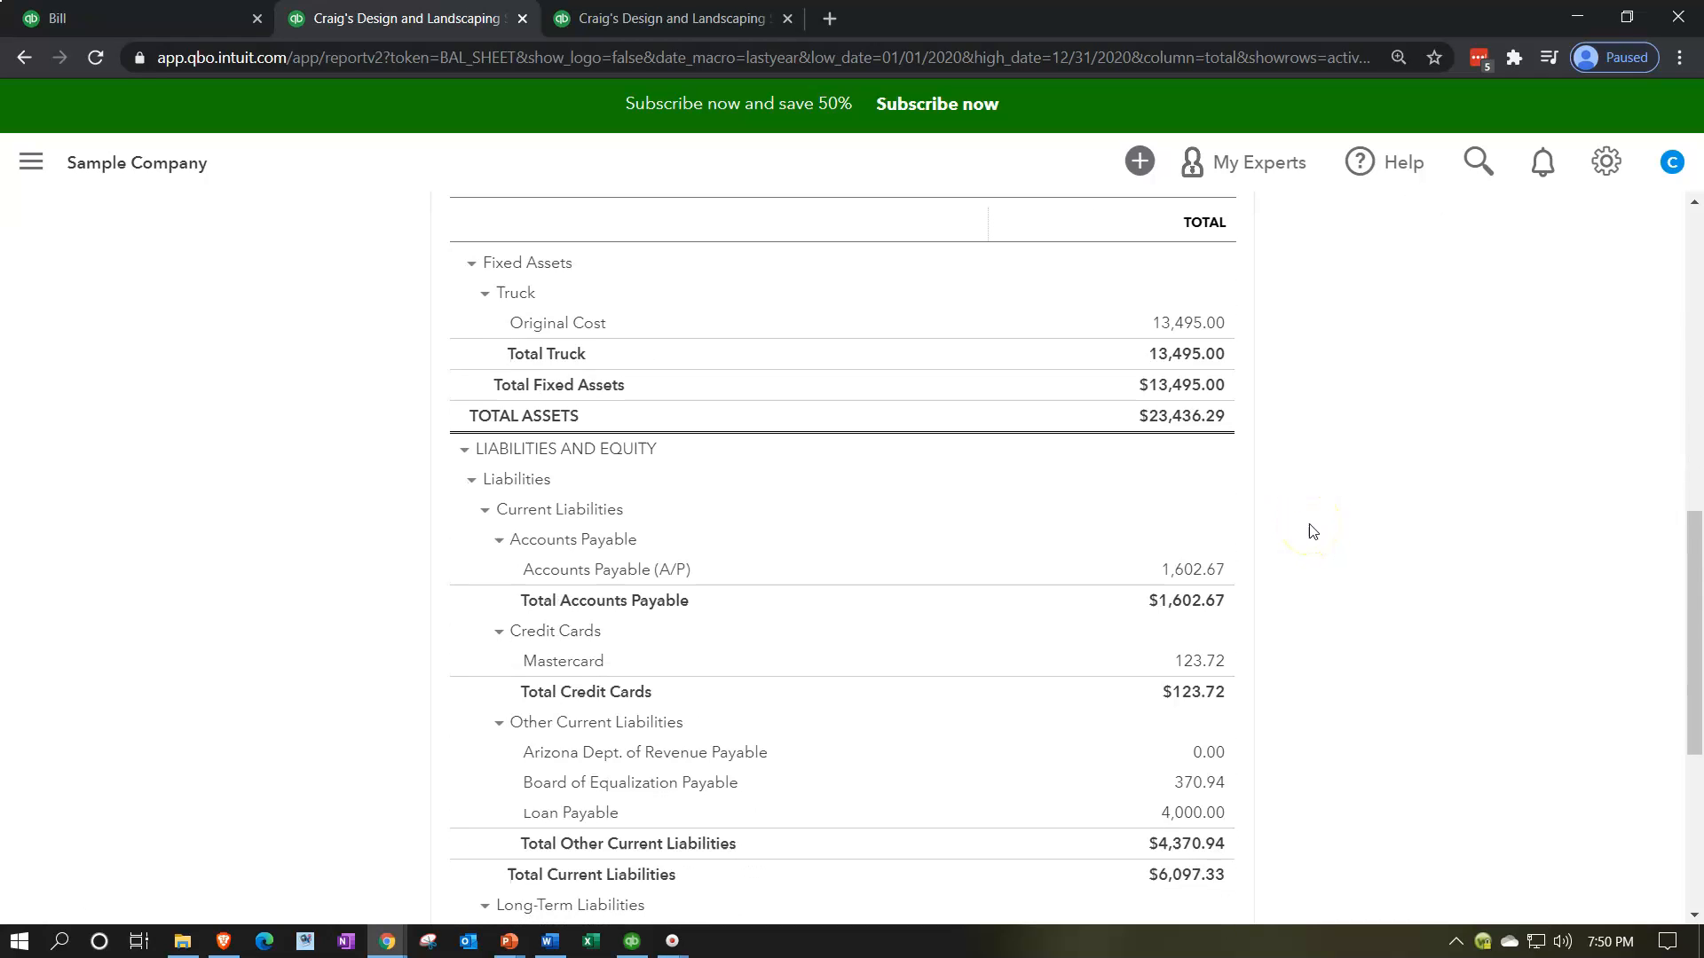
scroll(1274, 550, "down", 1)
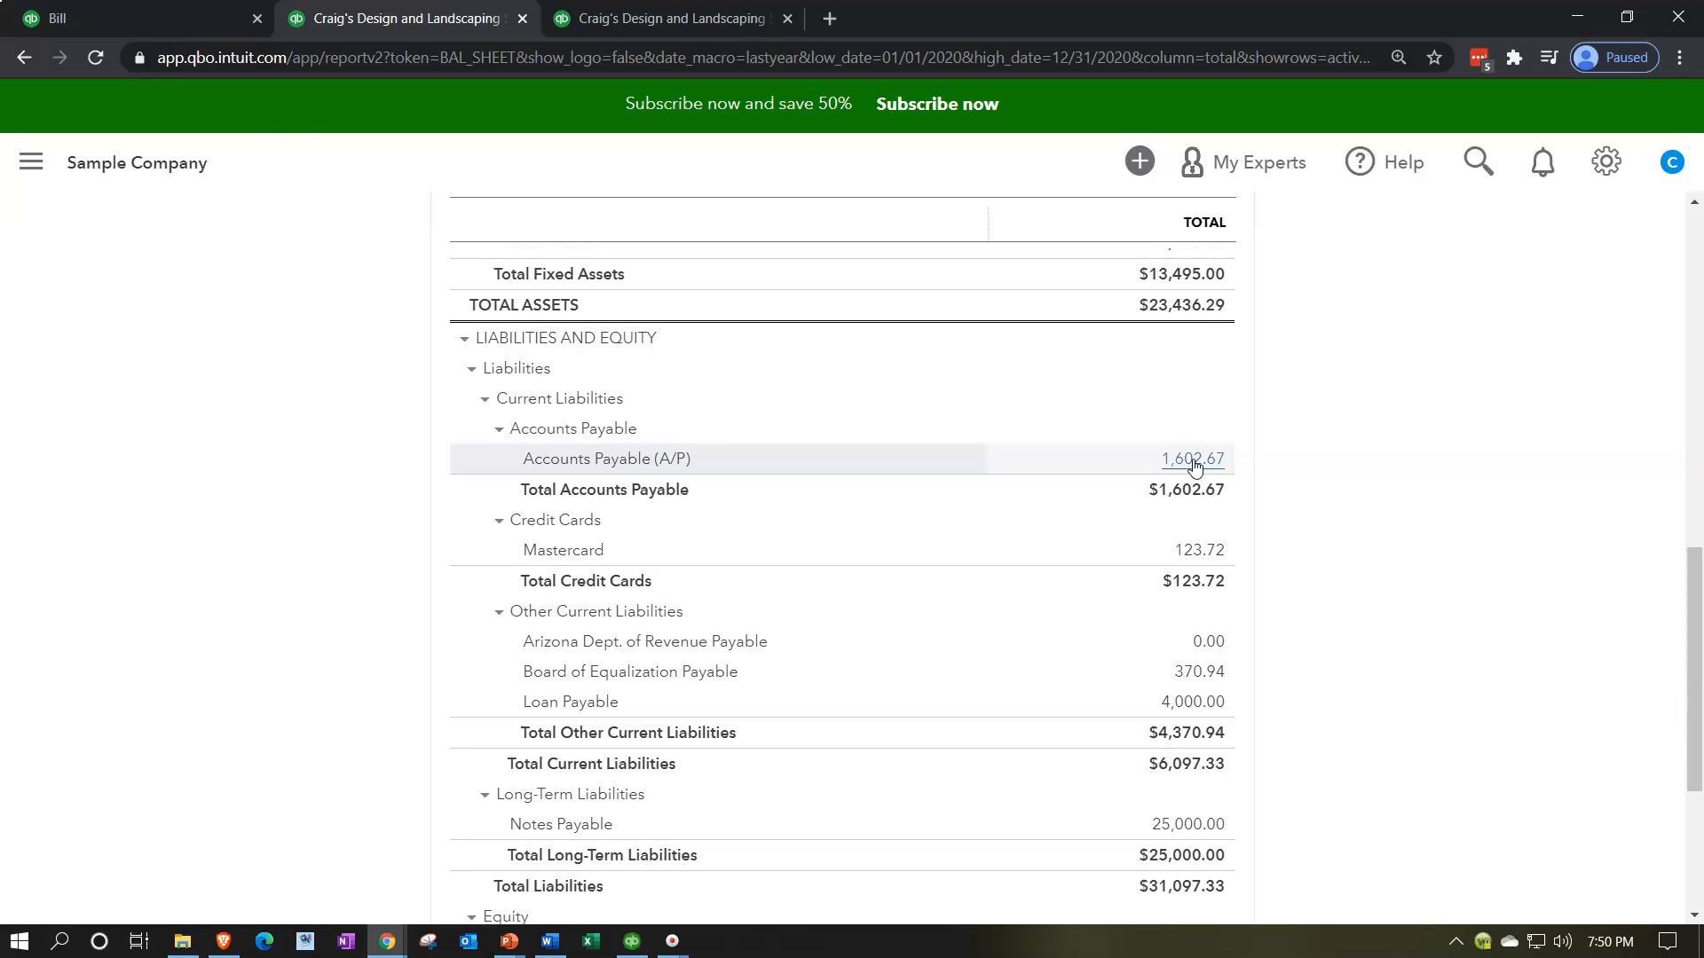
Close the Robertson & Associates bill and open the Pay Bills form.
left_click(138, 20)
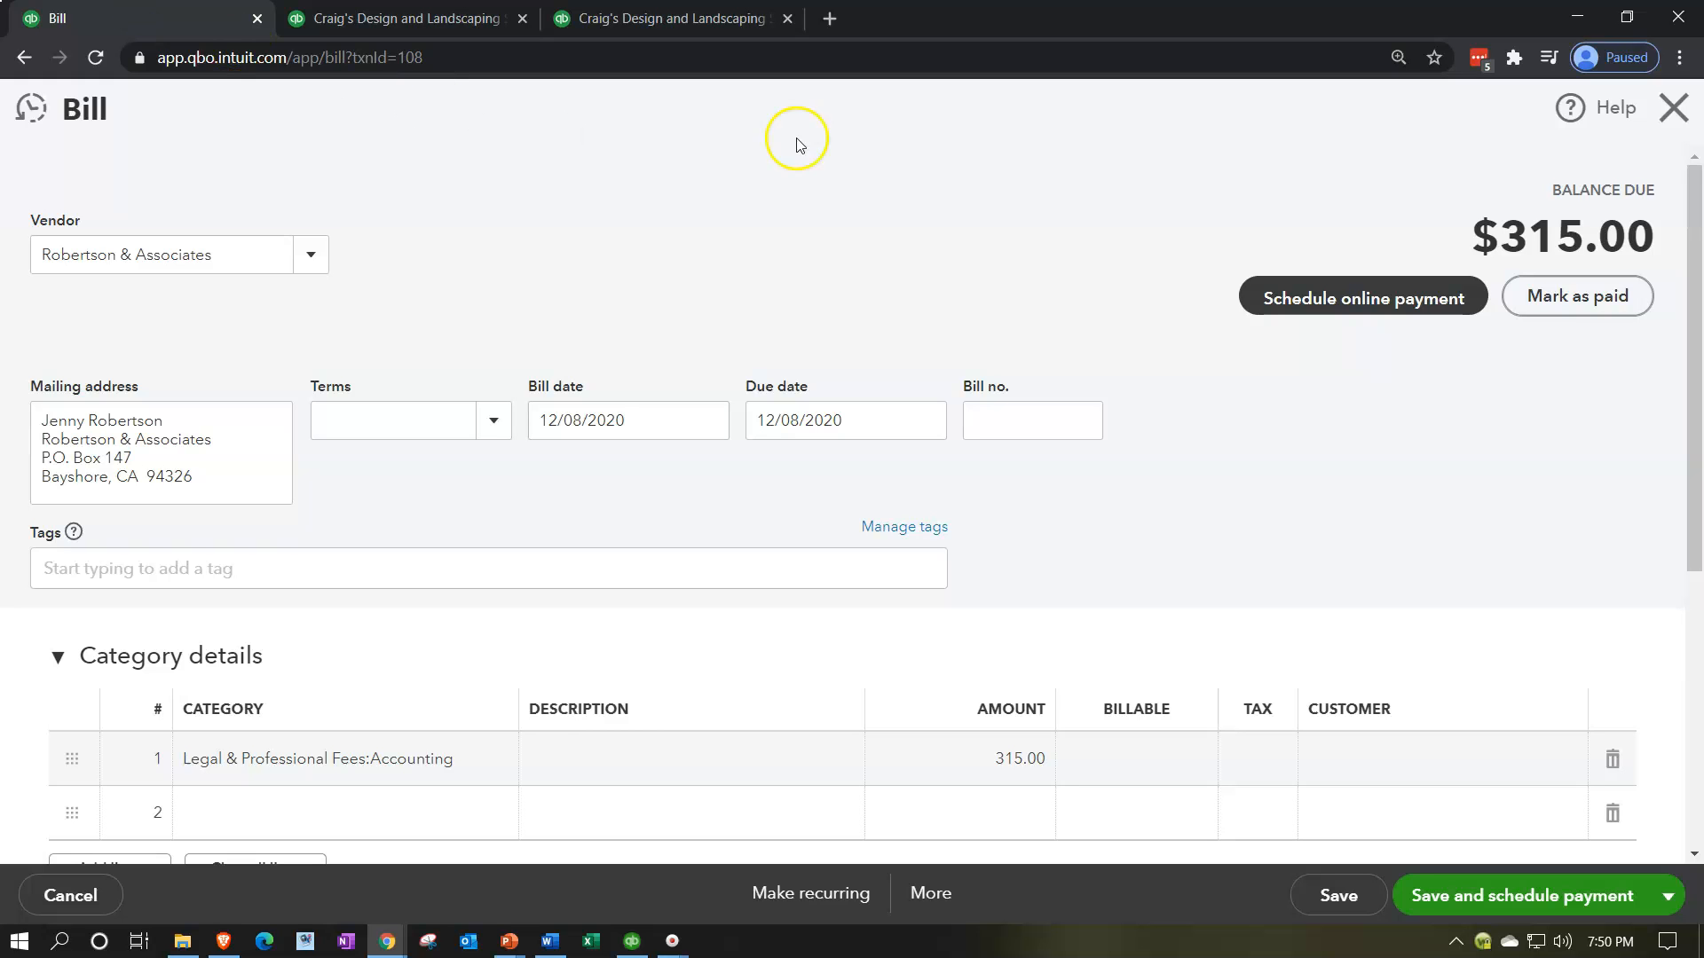
left_click(1674, 108)
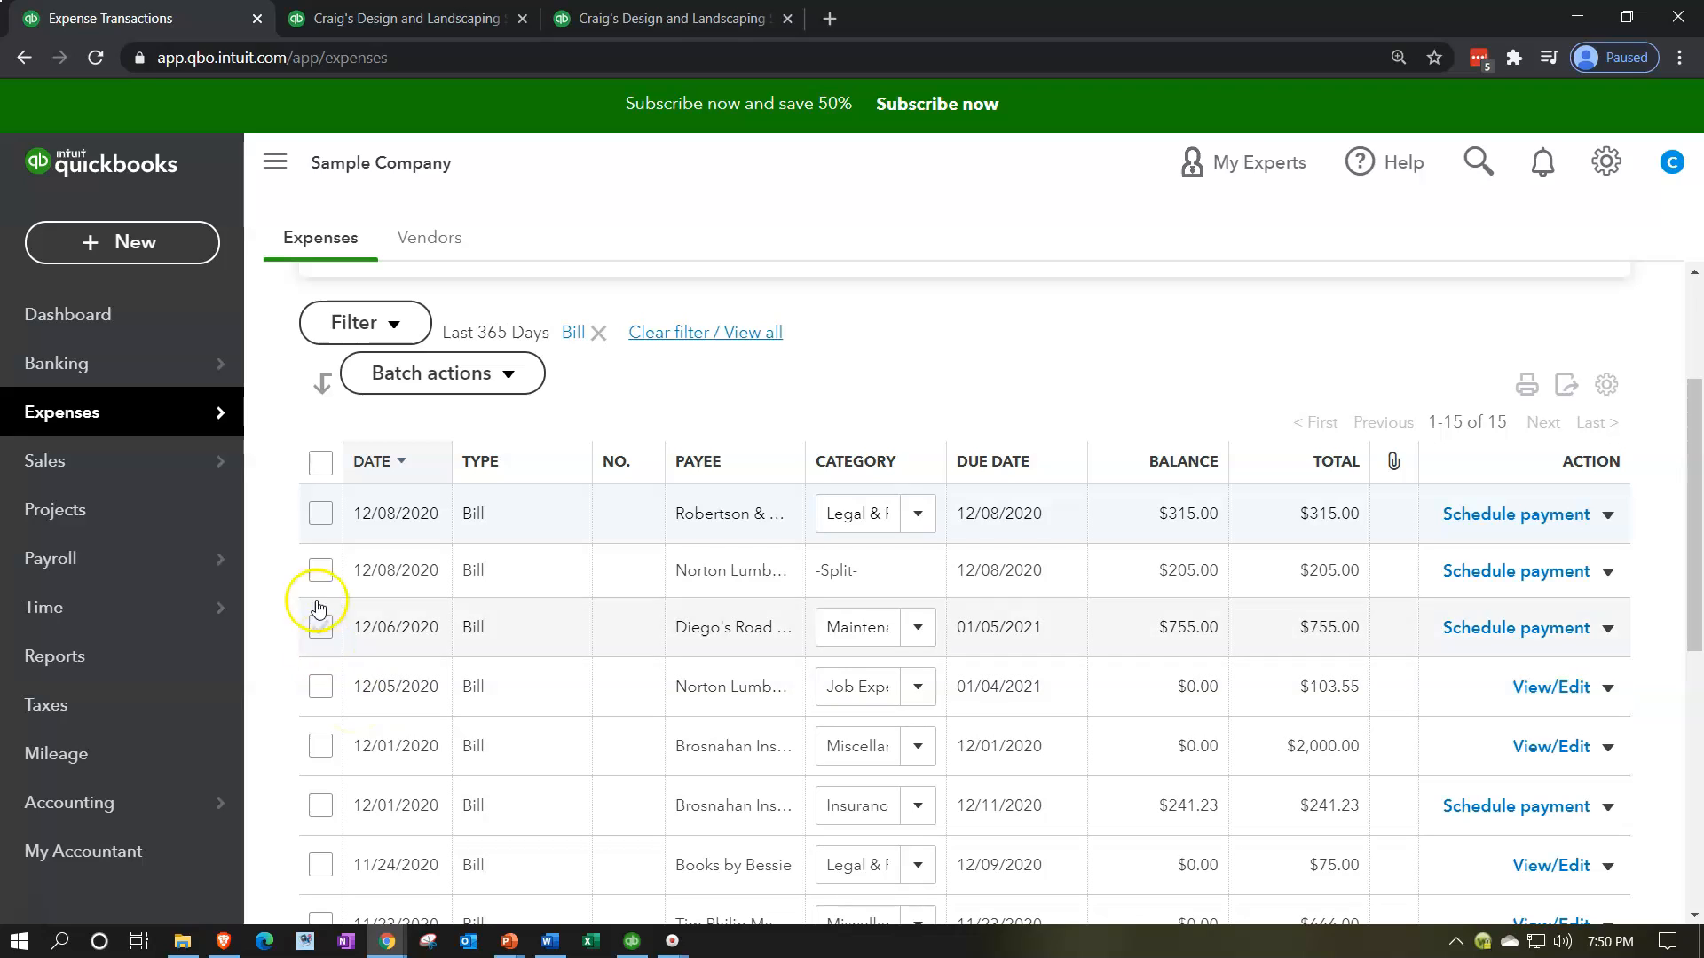
left_click(143, 243)
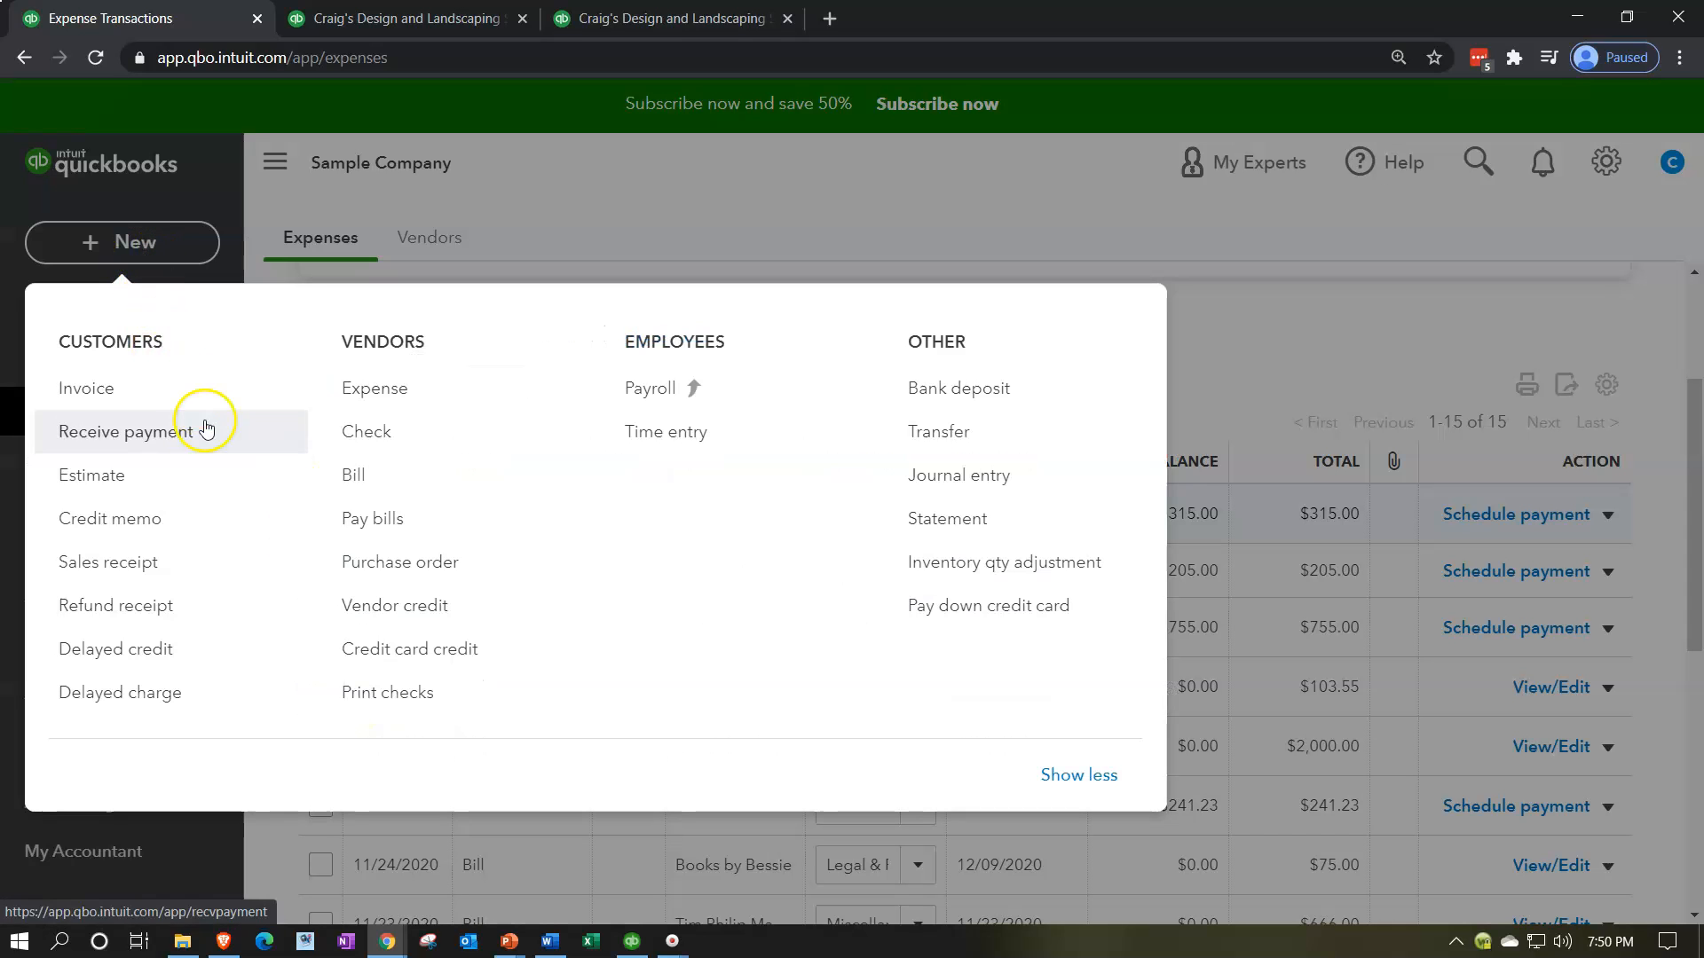
left_click(348, 519)
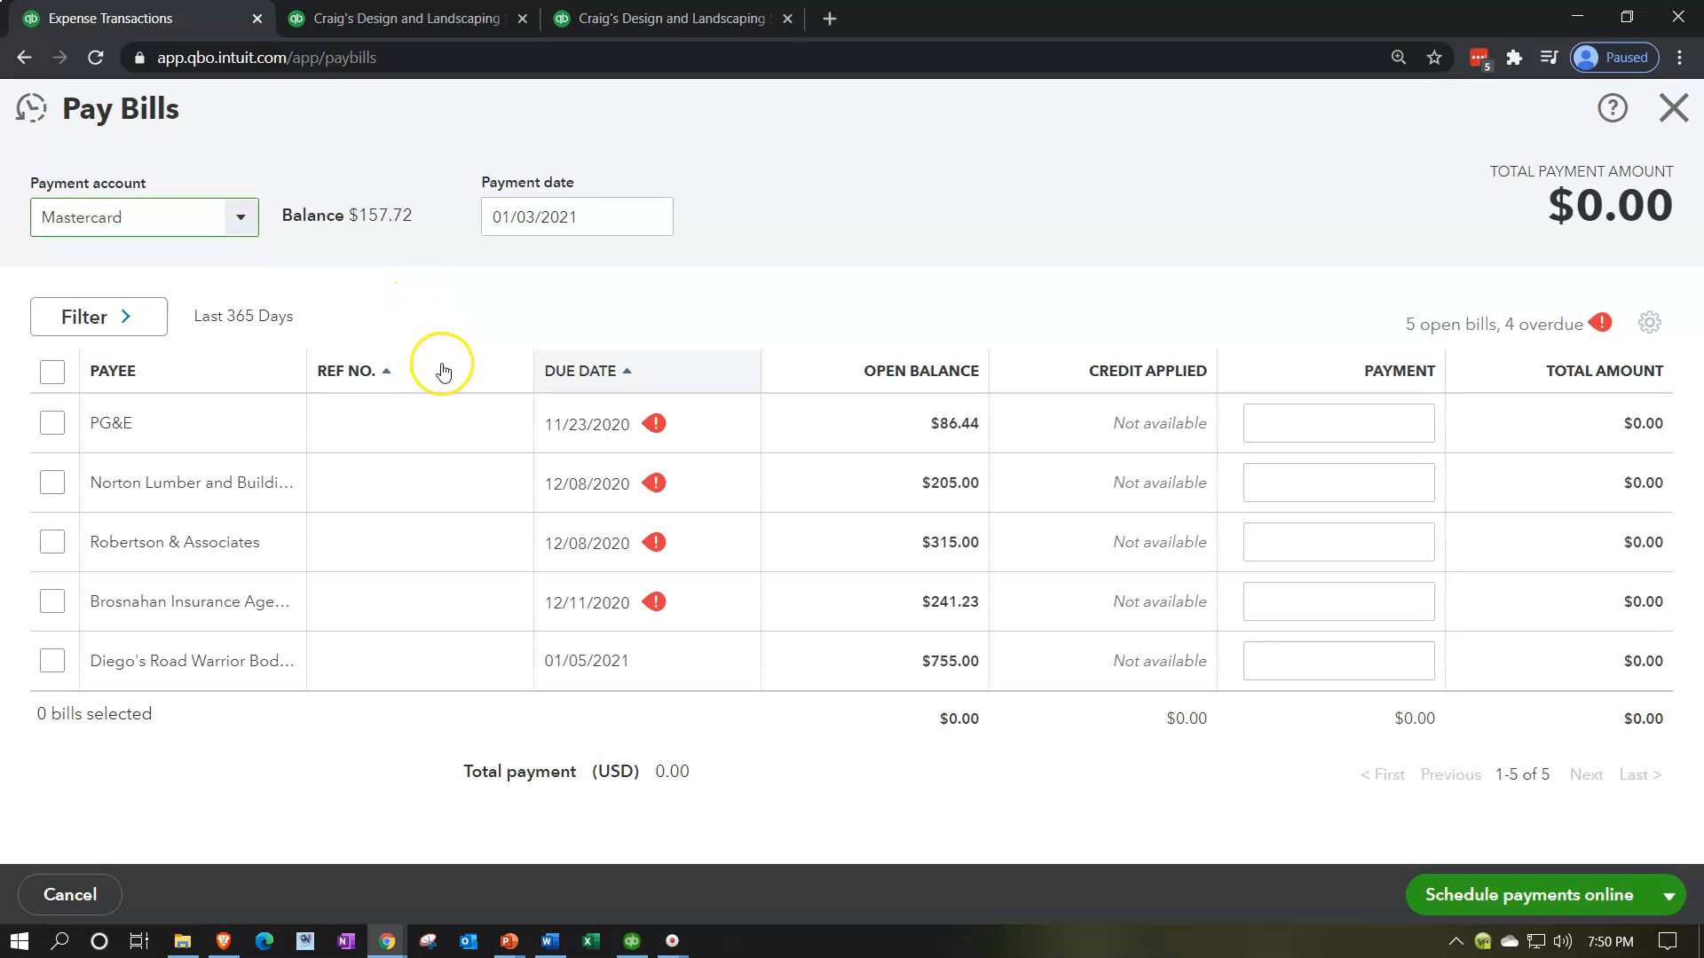
Check the due date and payee filter options for the open bills and close Pay Bills without paying anything.
left_click(139, 321)
left_click(255, 487)
left_click(257, 488)
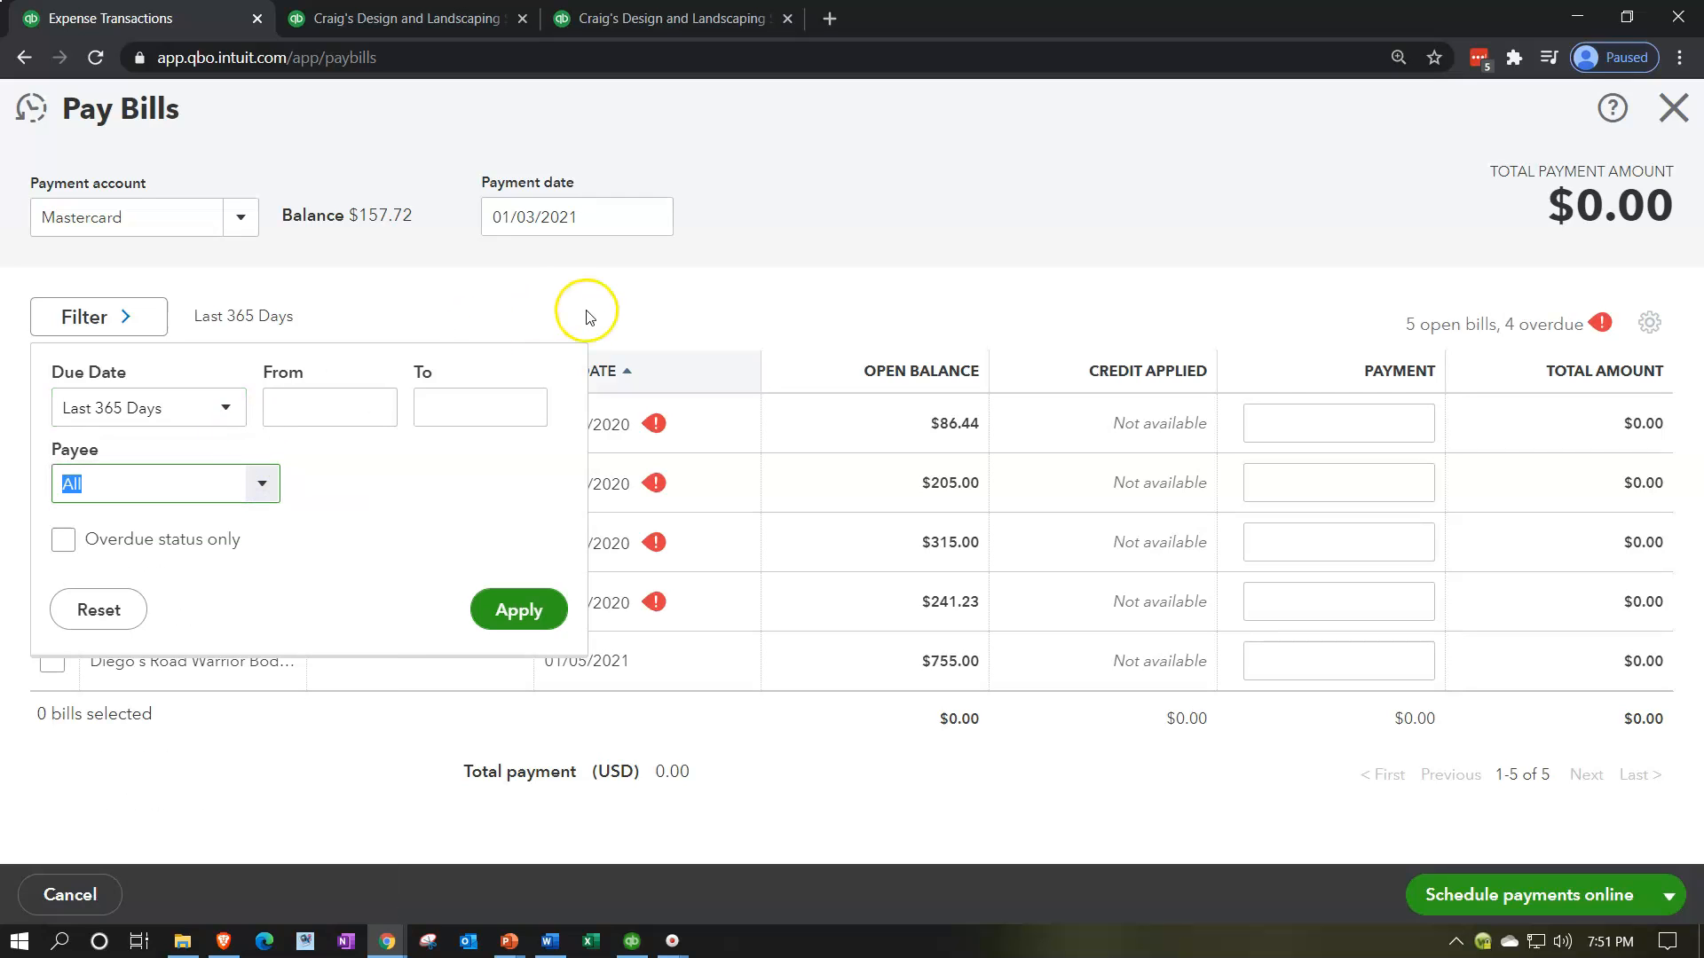
left_click(1674, 107)
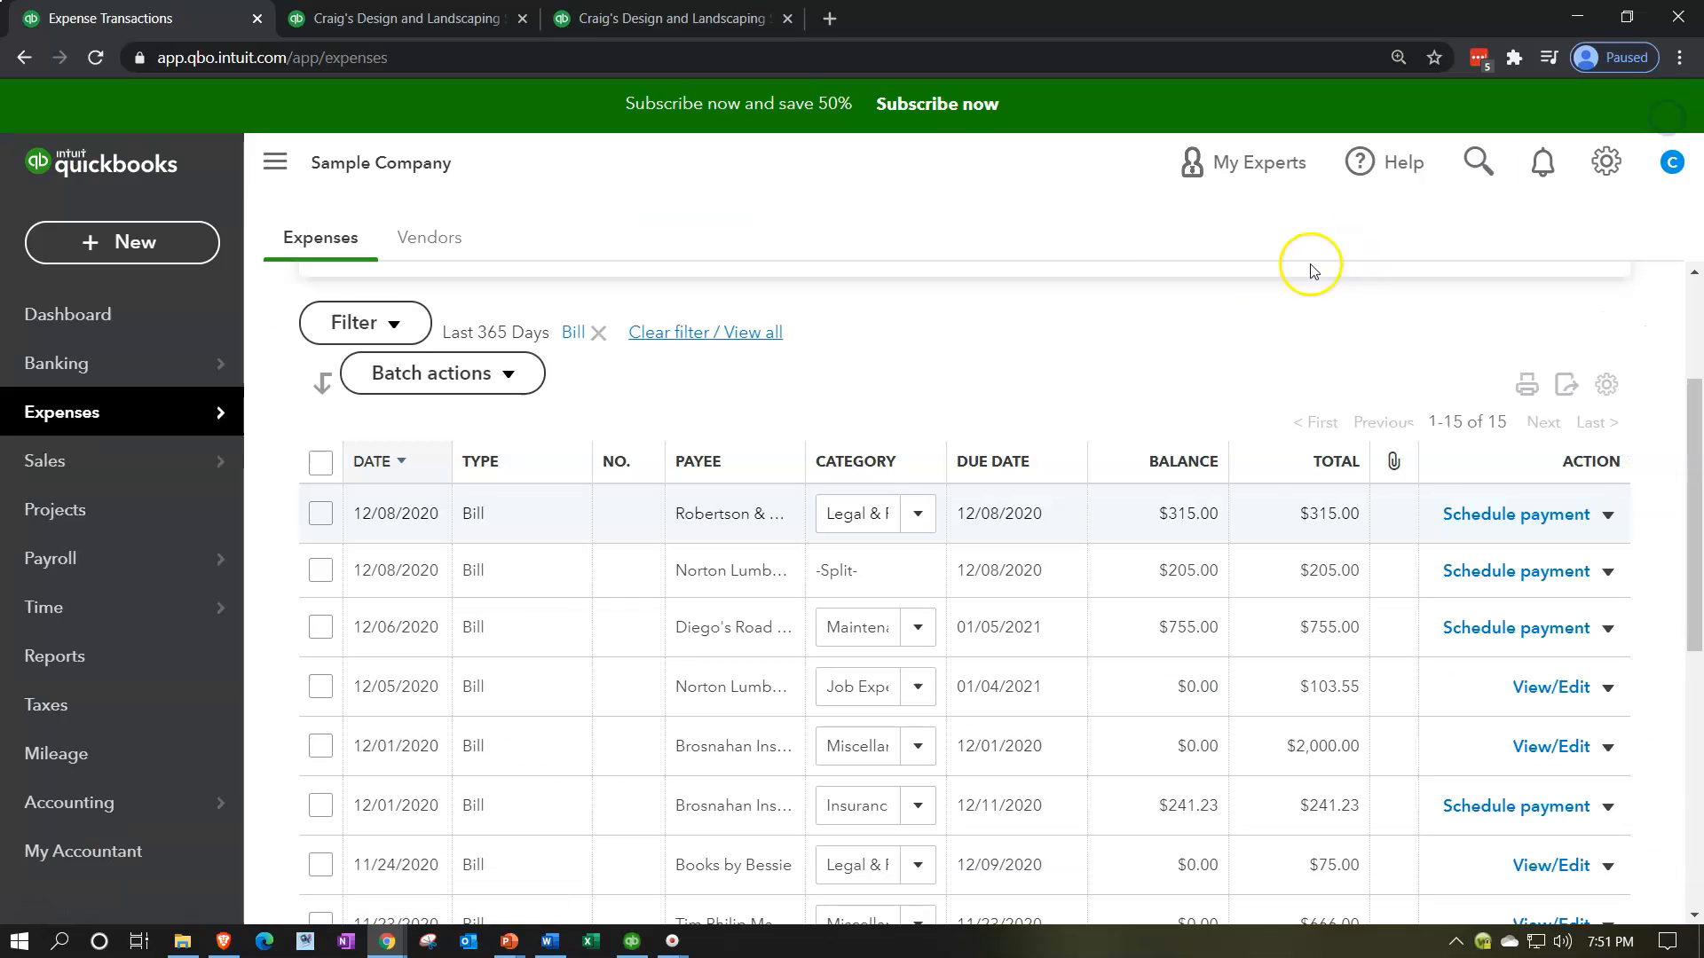
Reopen Pay Bills and filter its list to bills with overdue status only.
left_click(81, 255)
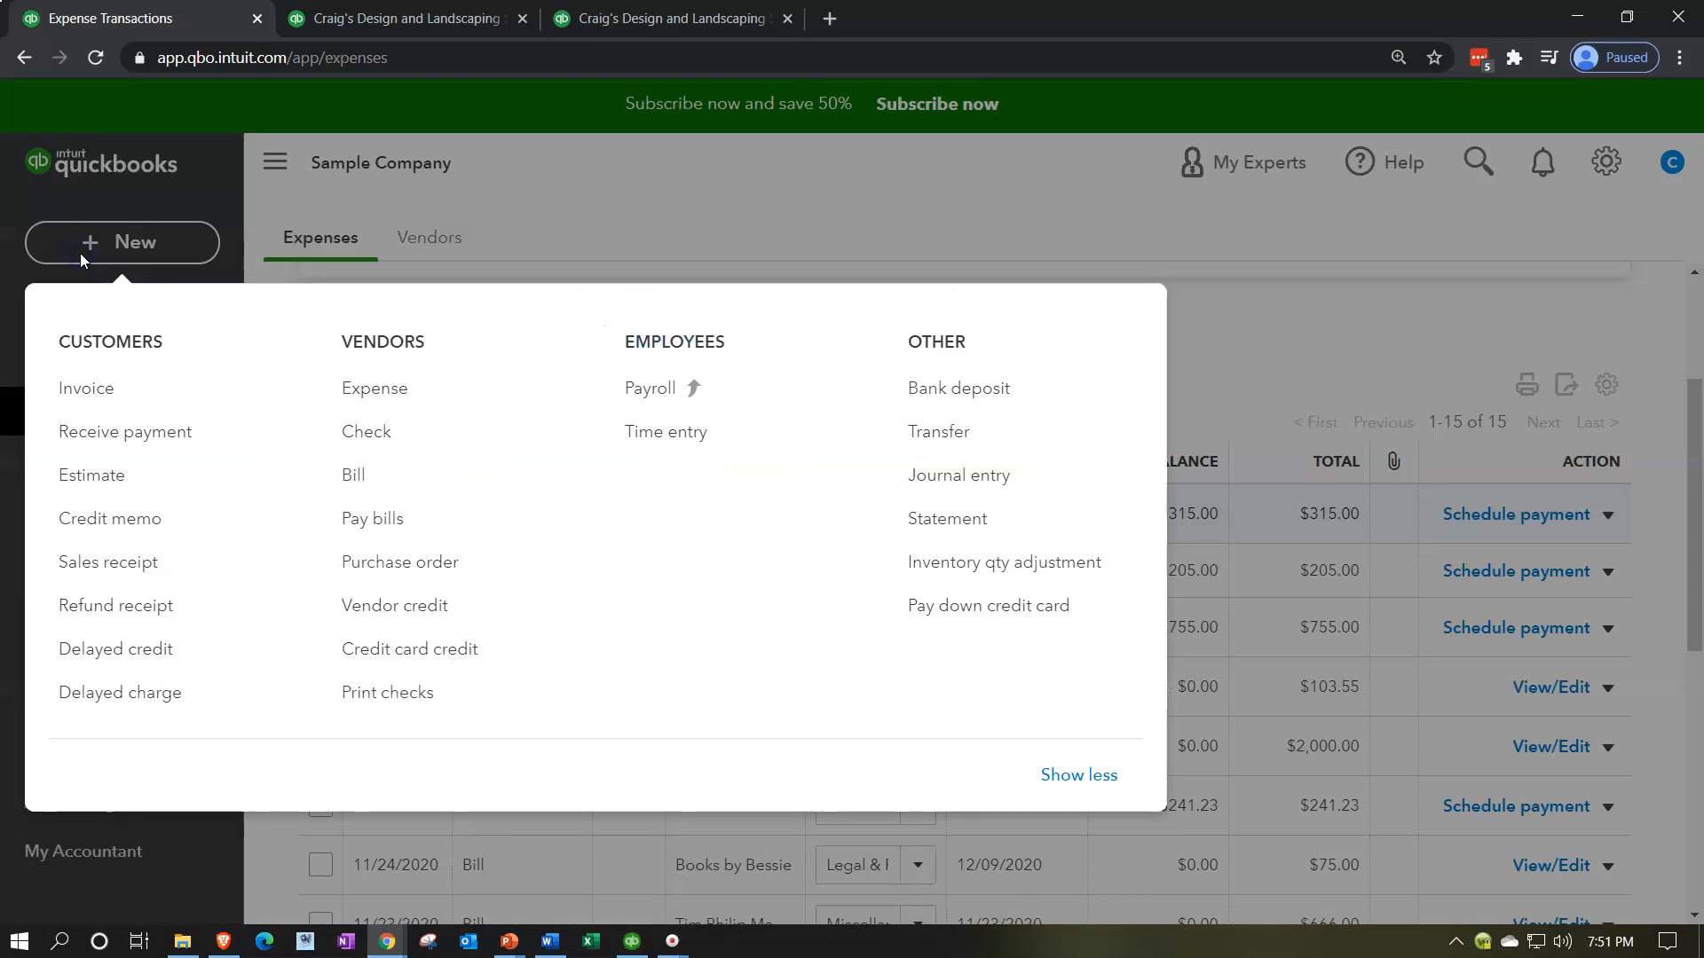
left_click(357, 513)
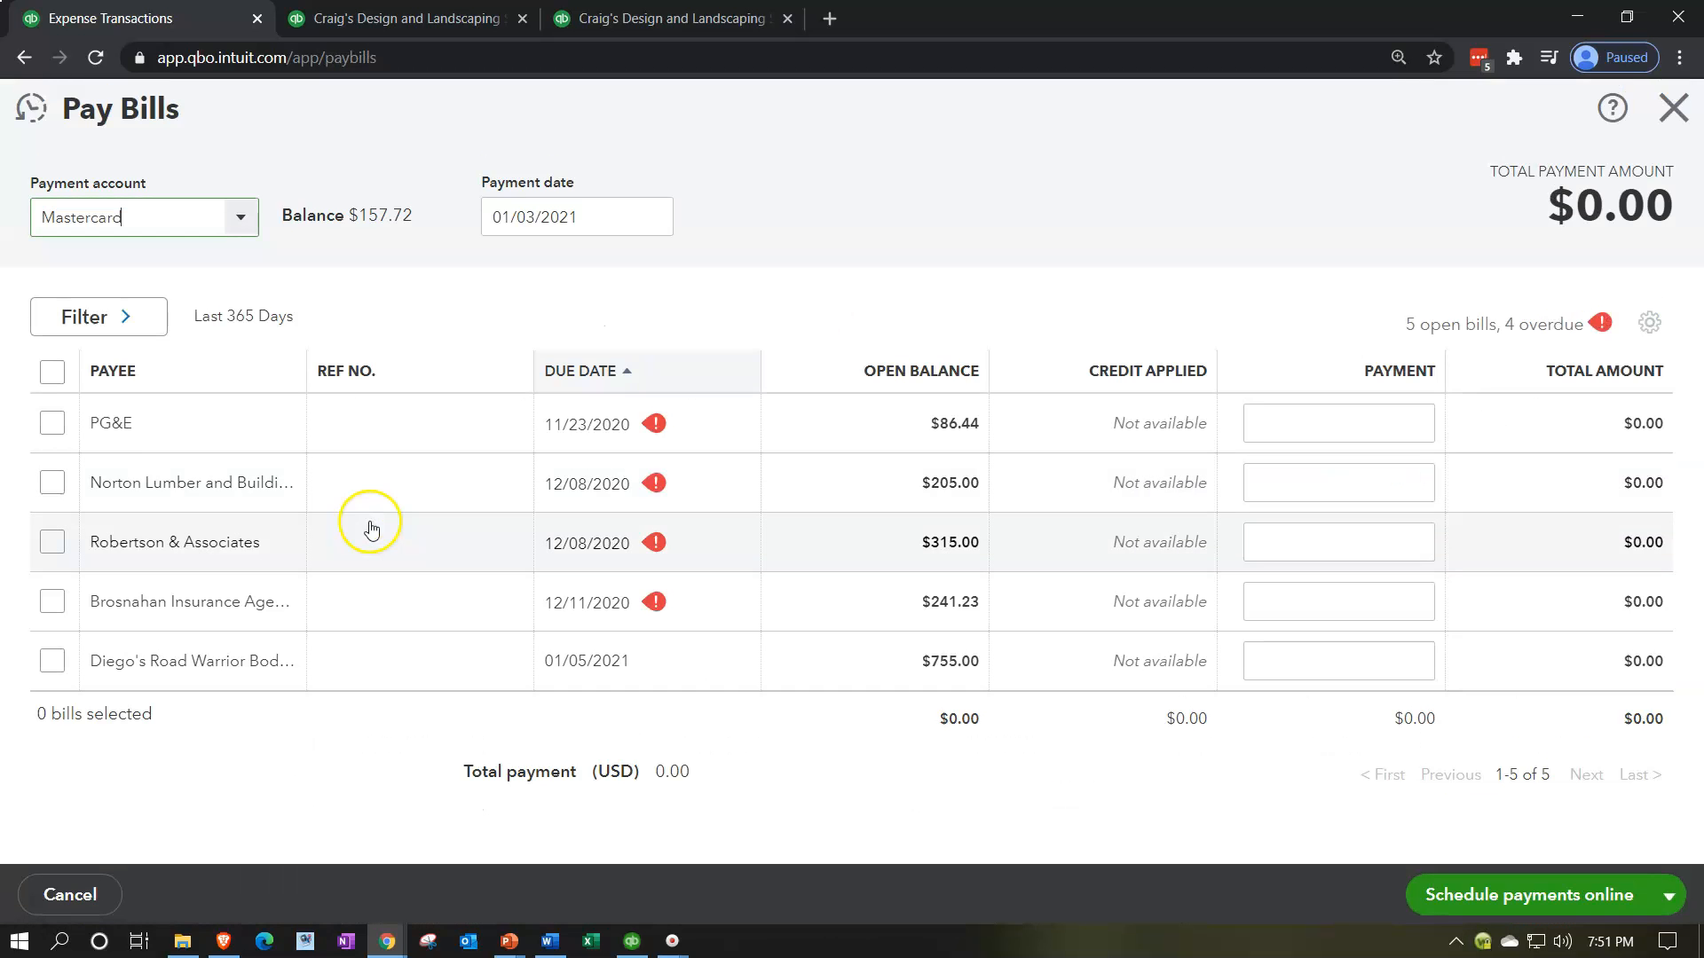
left_click(601, 751)
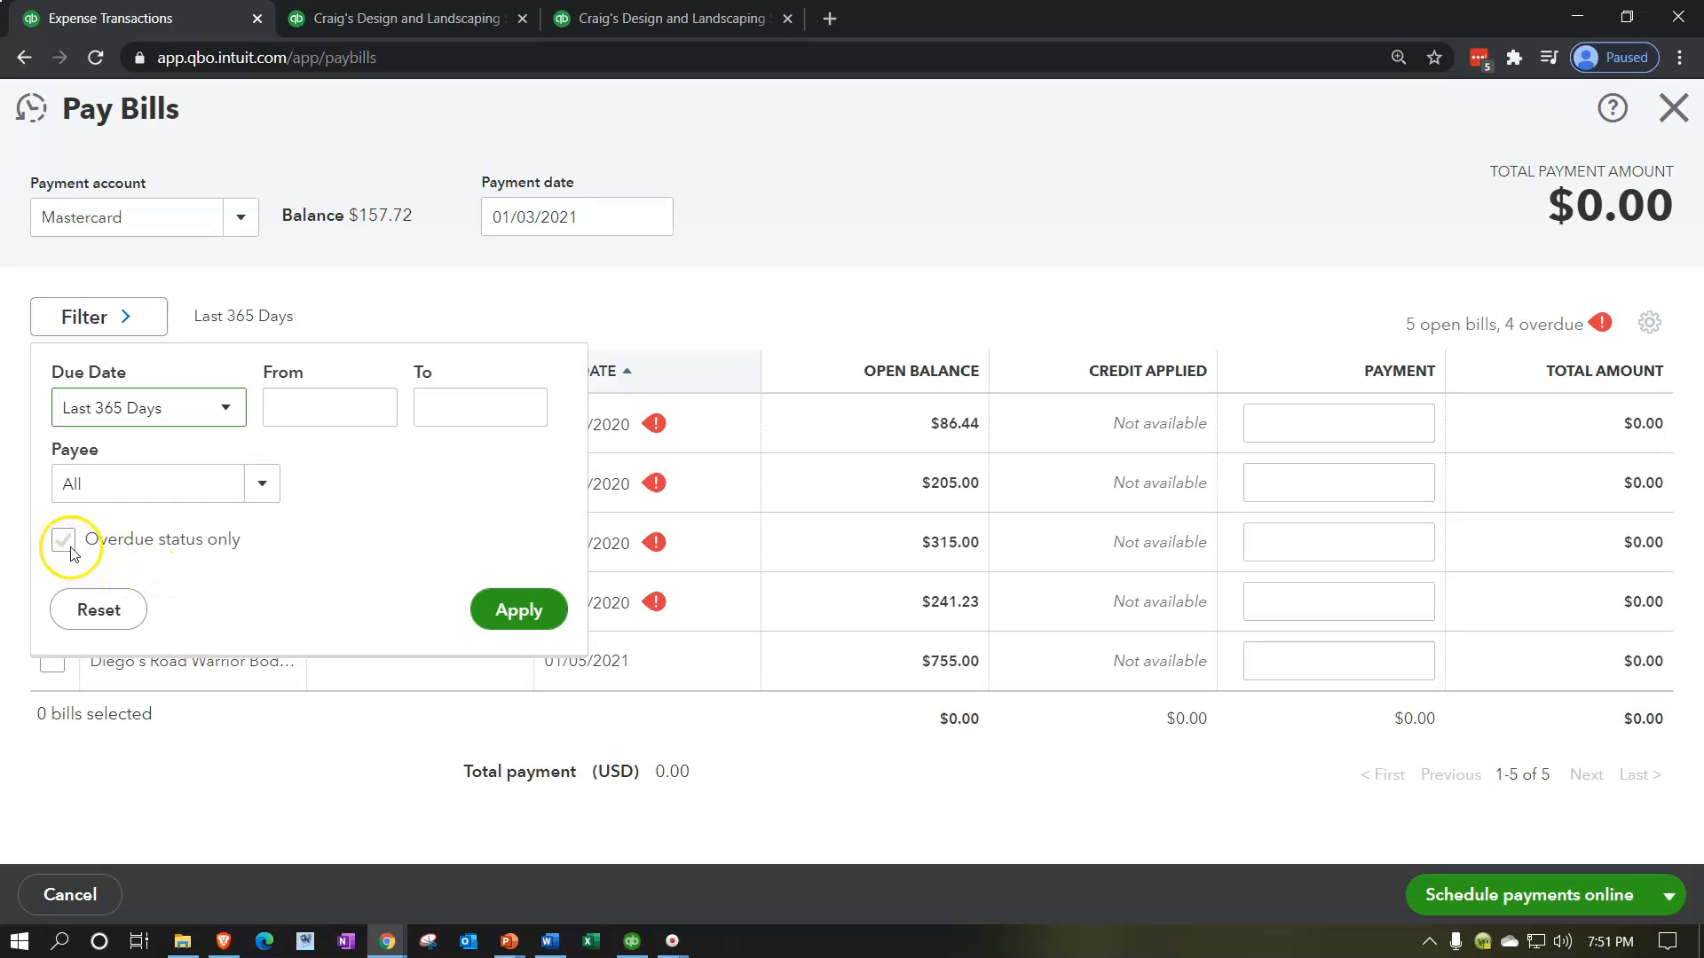
left_click(65, 540)
left_click(478, 612)
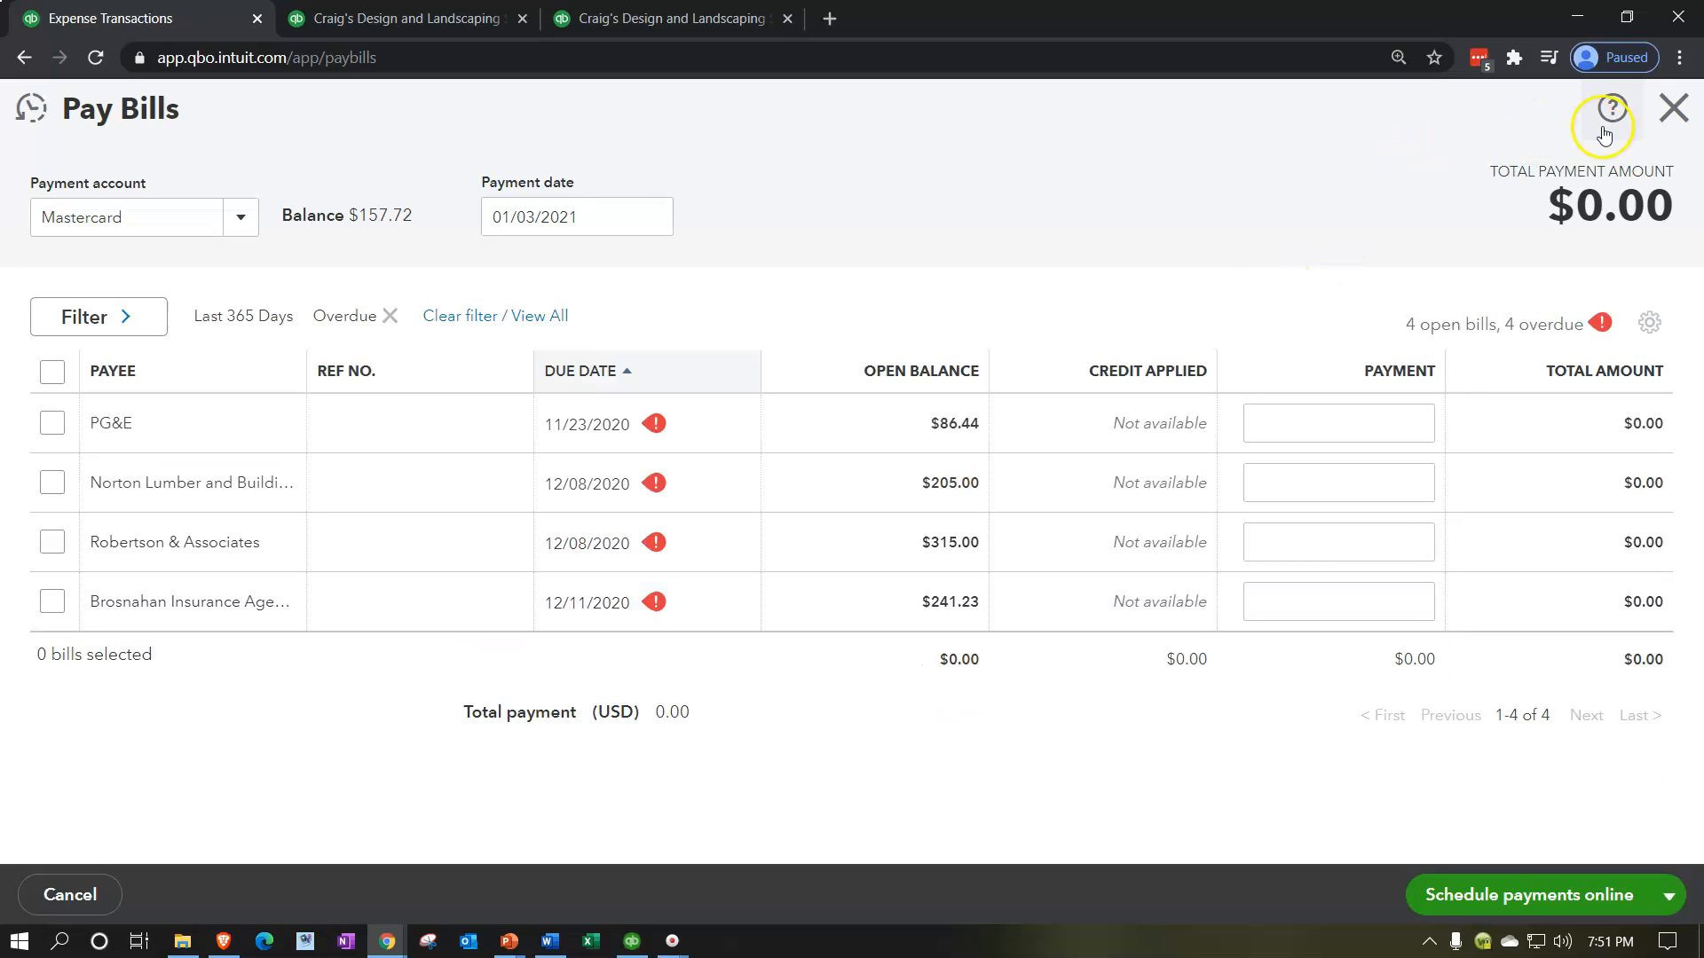
Close Pay Bills without paying anything and return to the list of bill transactions in Expenses.
left_click(1668, 120)
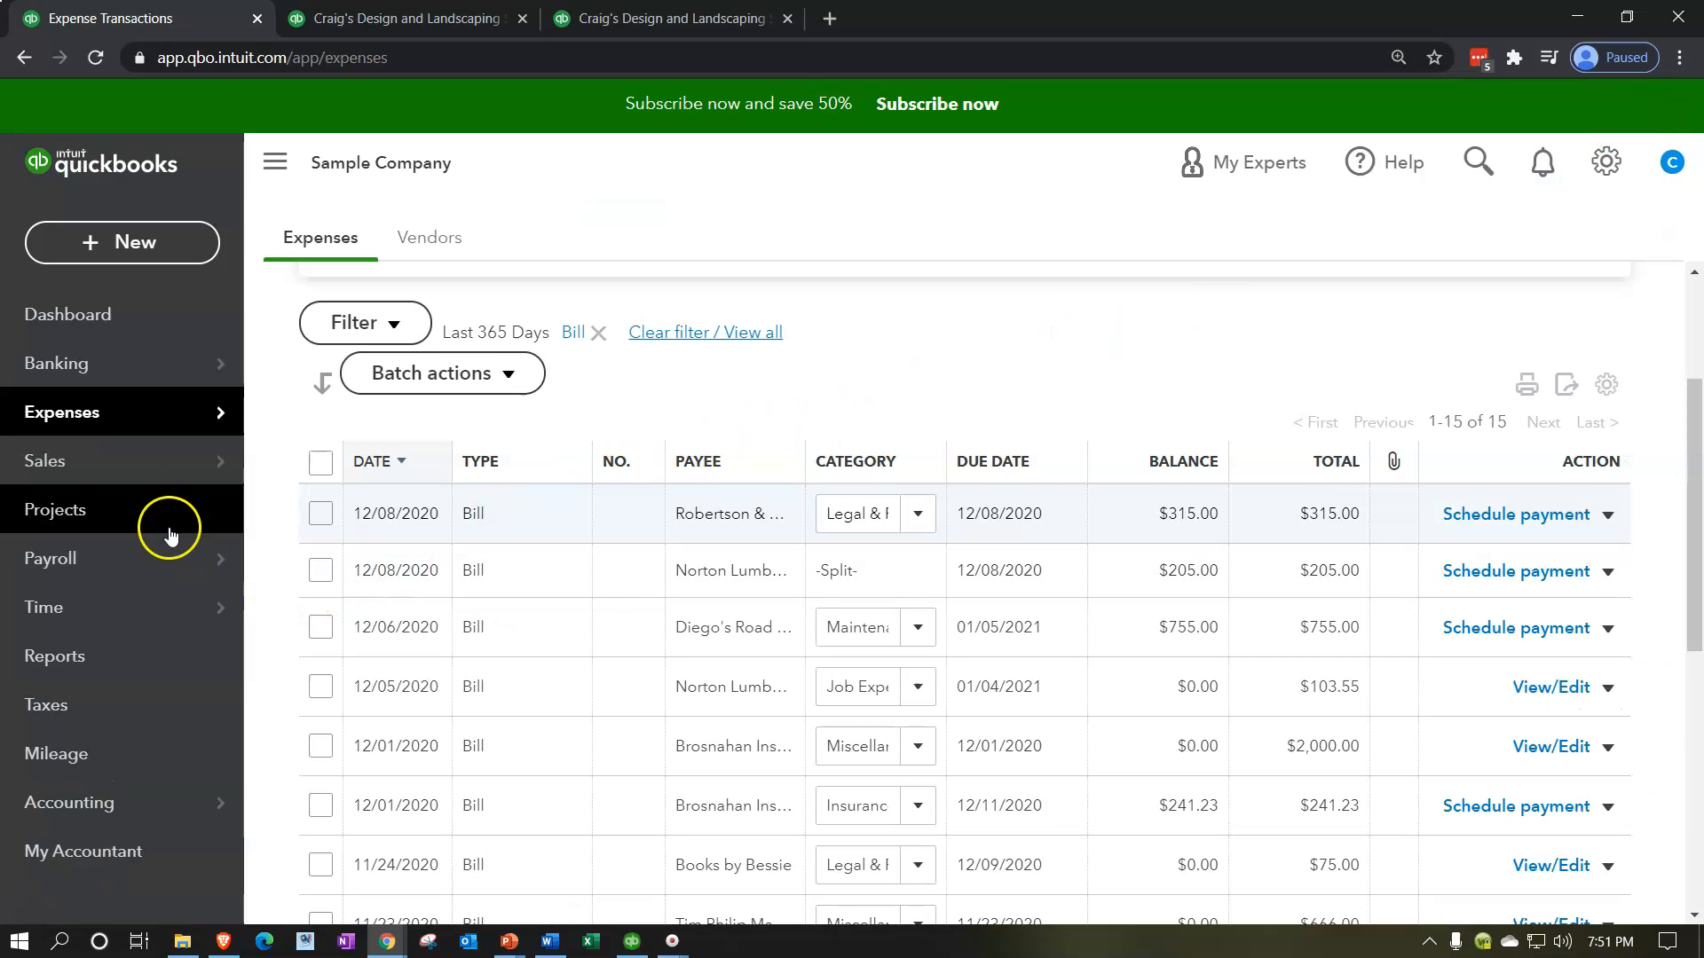
mouse_move(86, 424)
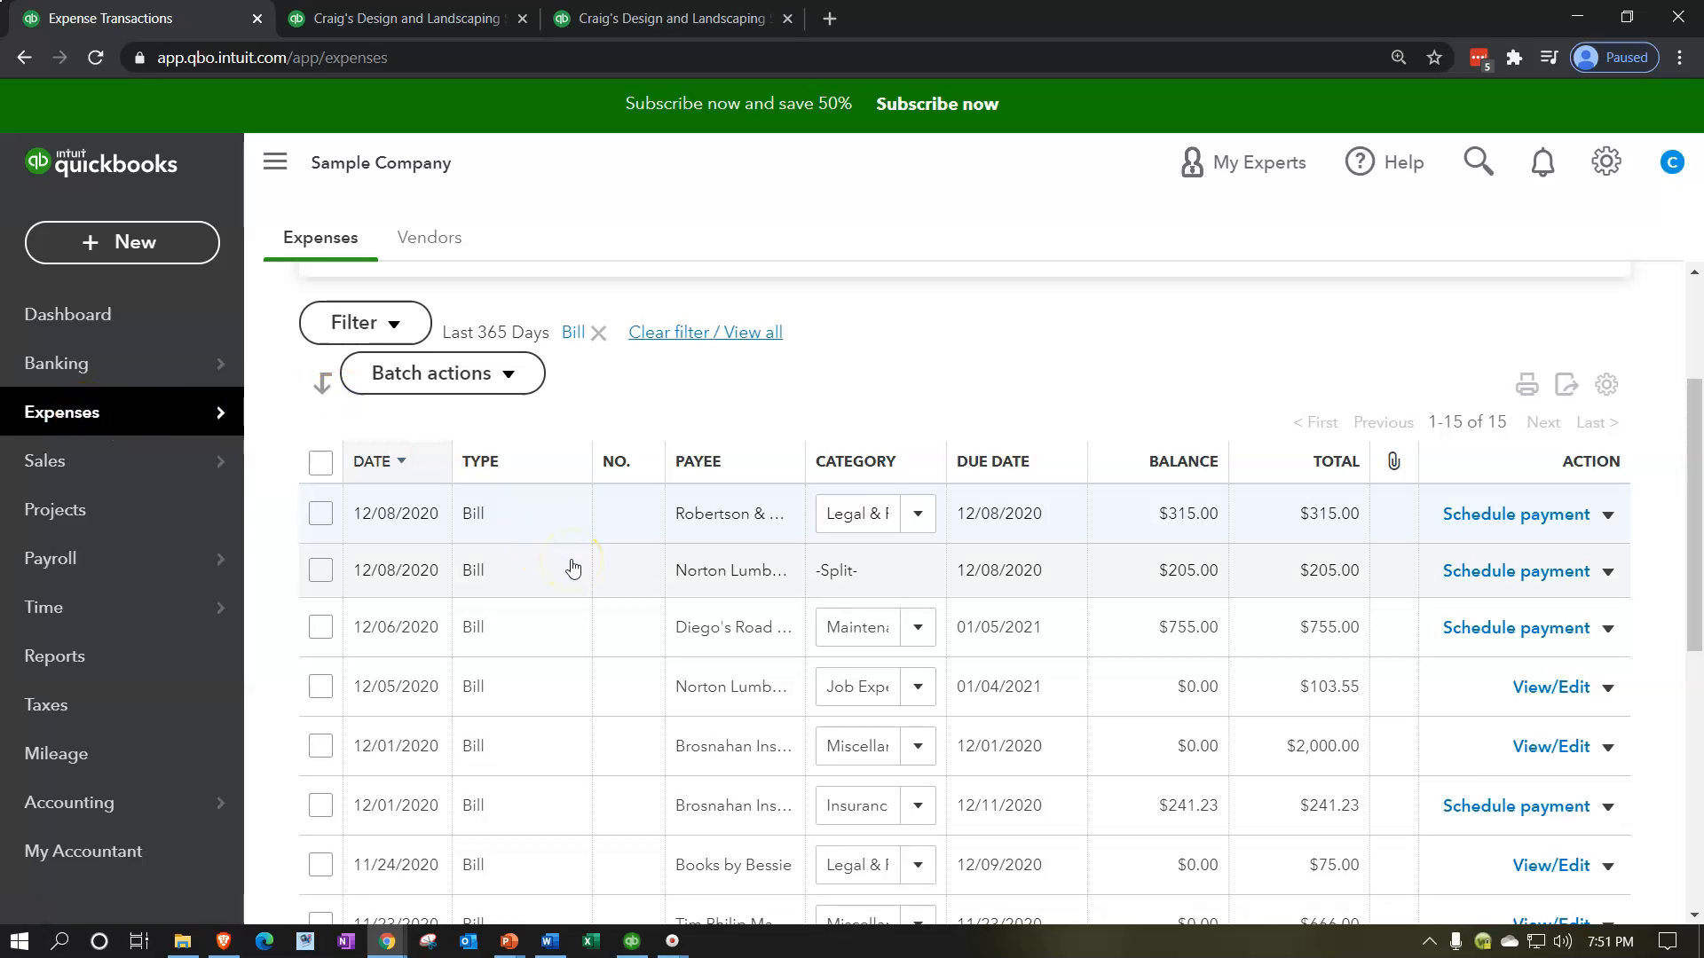
scroll(572, 568, "down", 3)
scroll(571, 562, "up", 6)
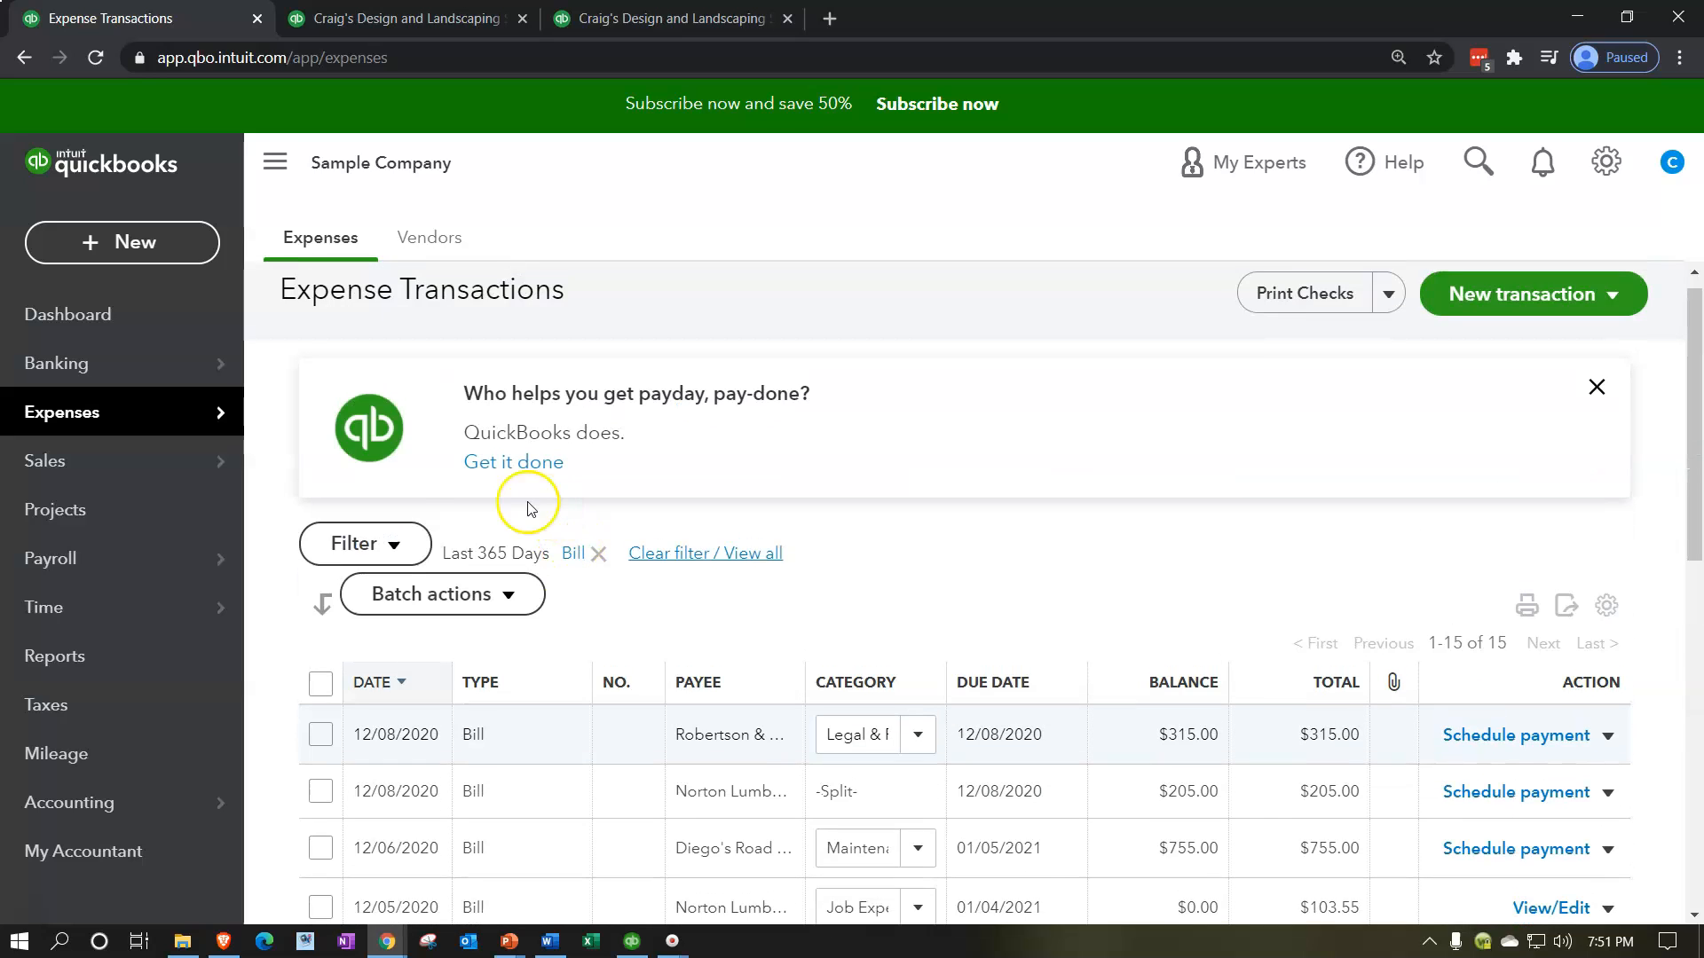
left_click(399, 549)
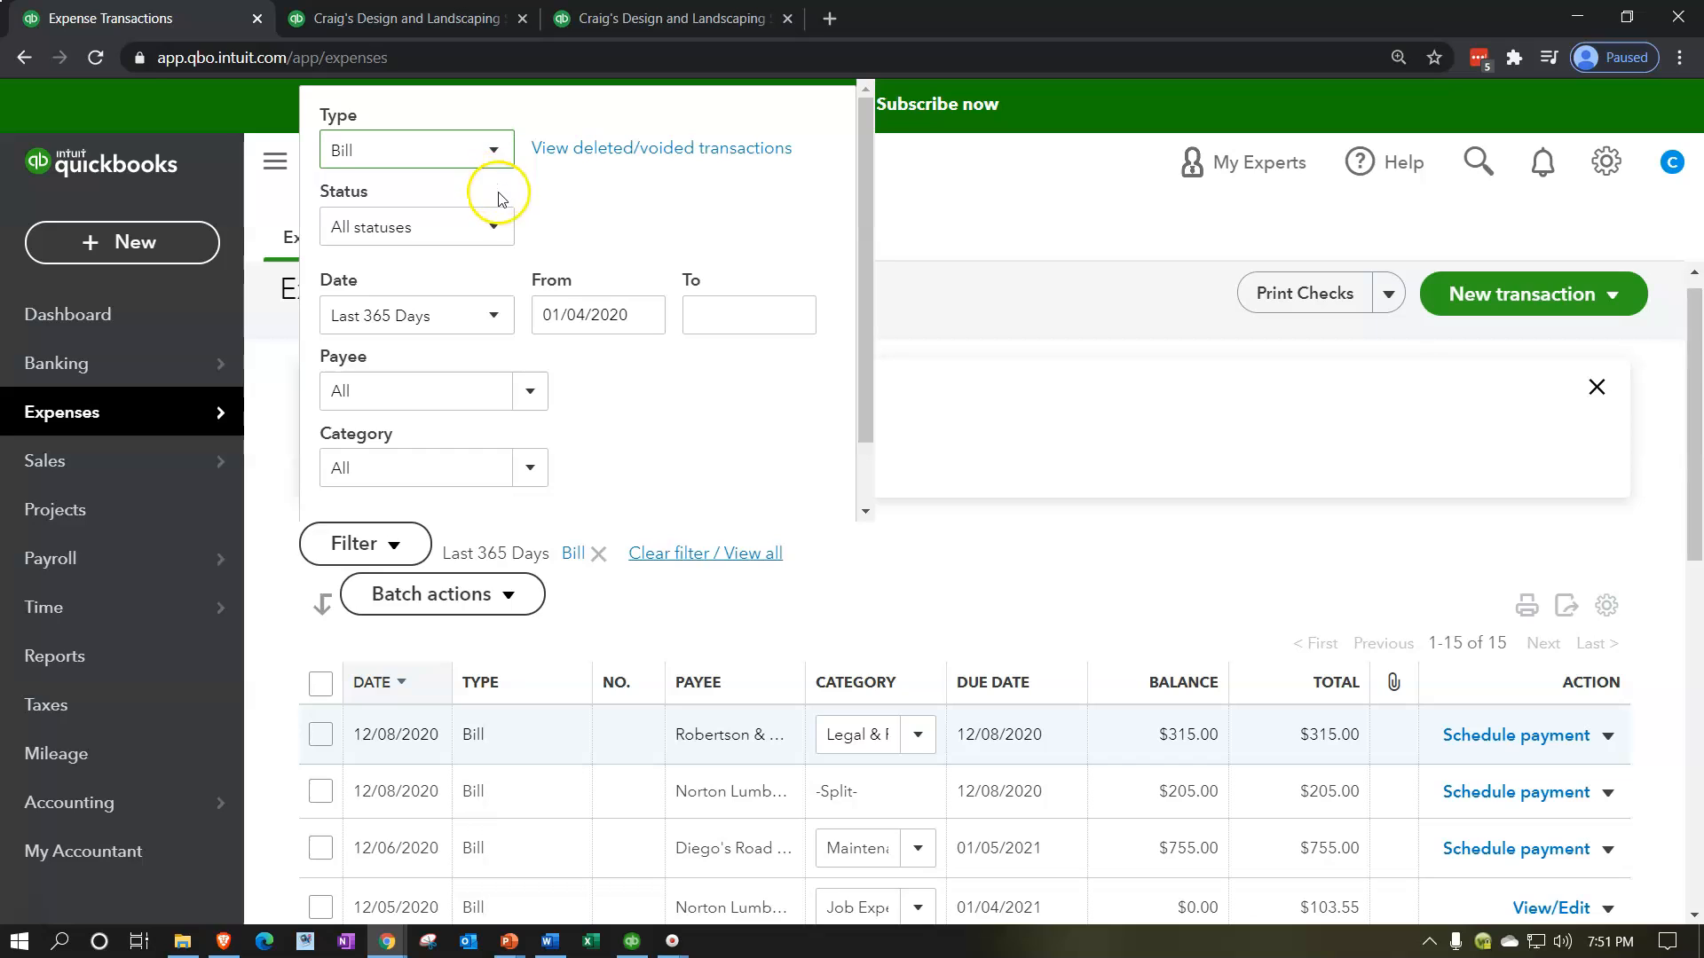
left_click(949, 284)
left_click(483, 234)
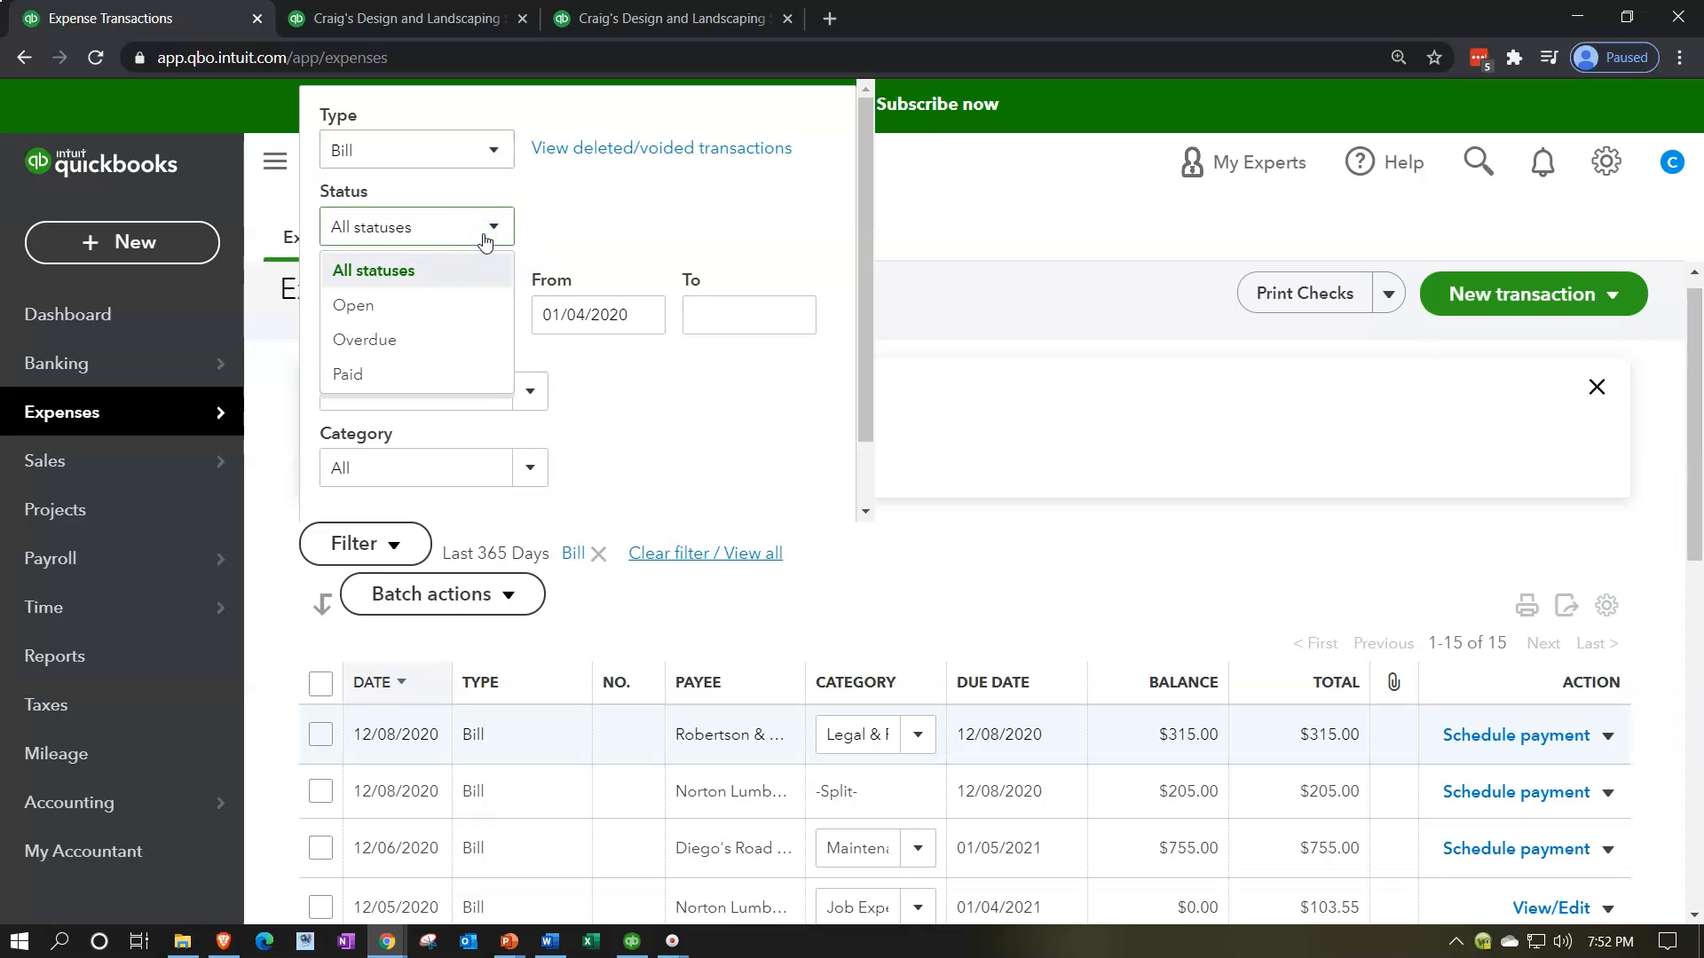
left_click(383, 304)
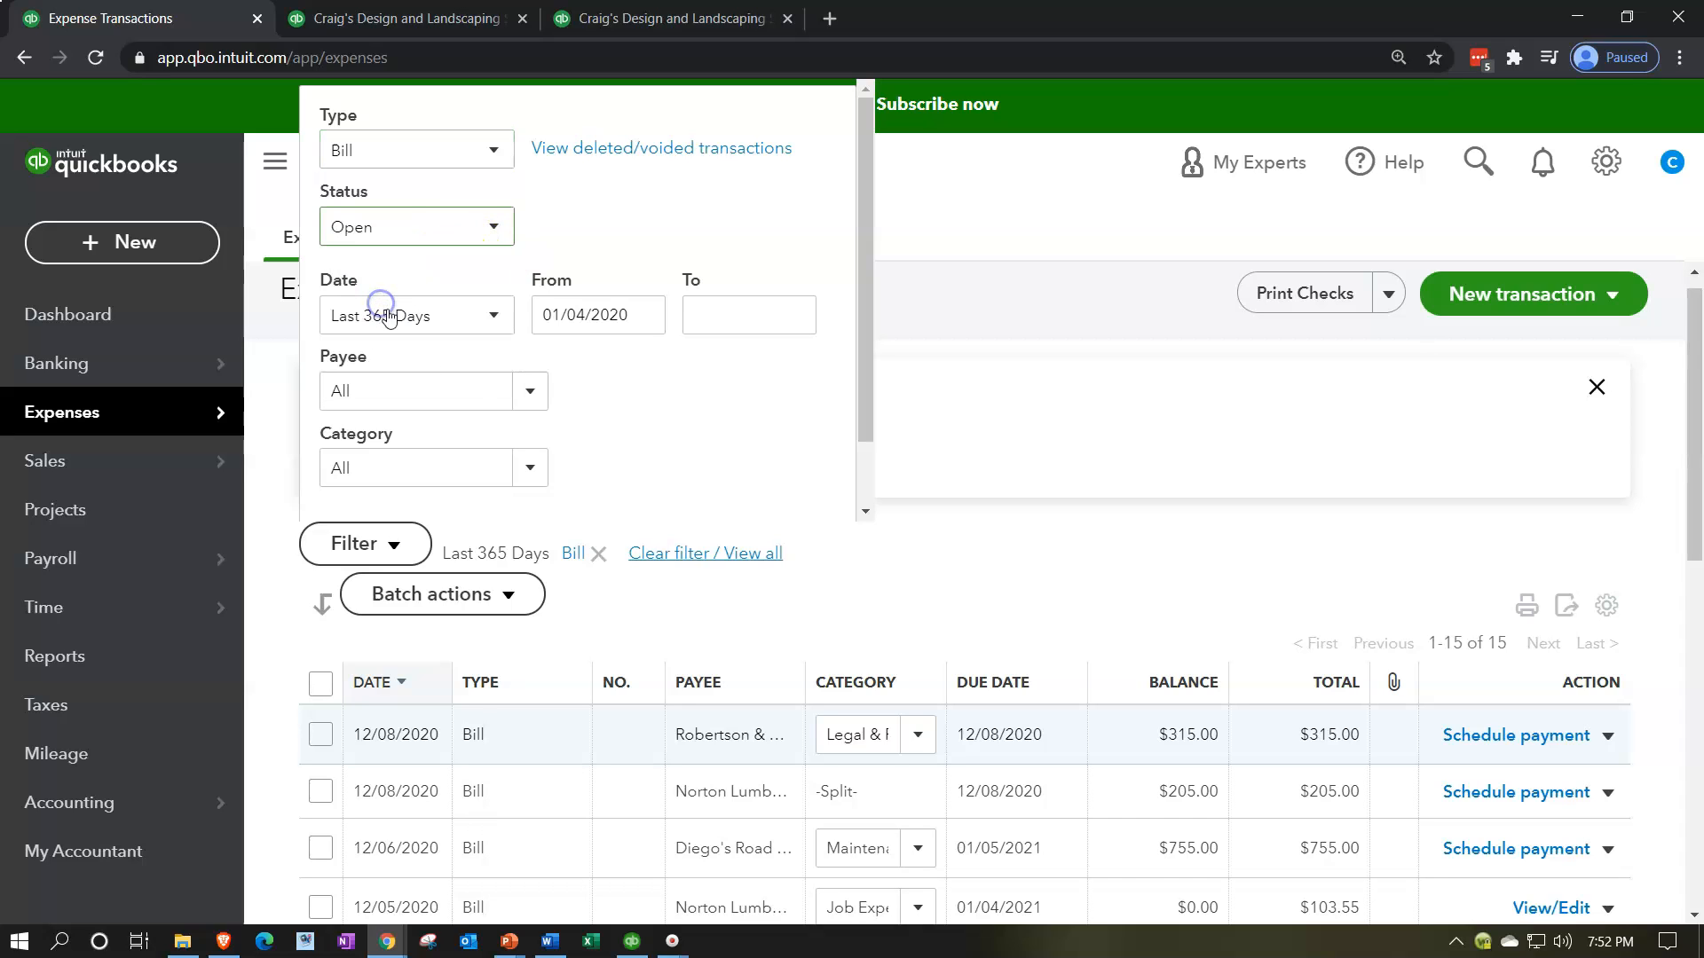
left_click(1106, 424)
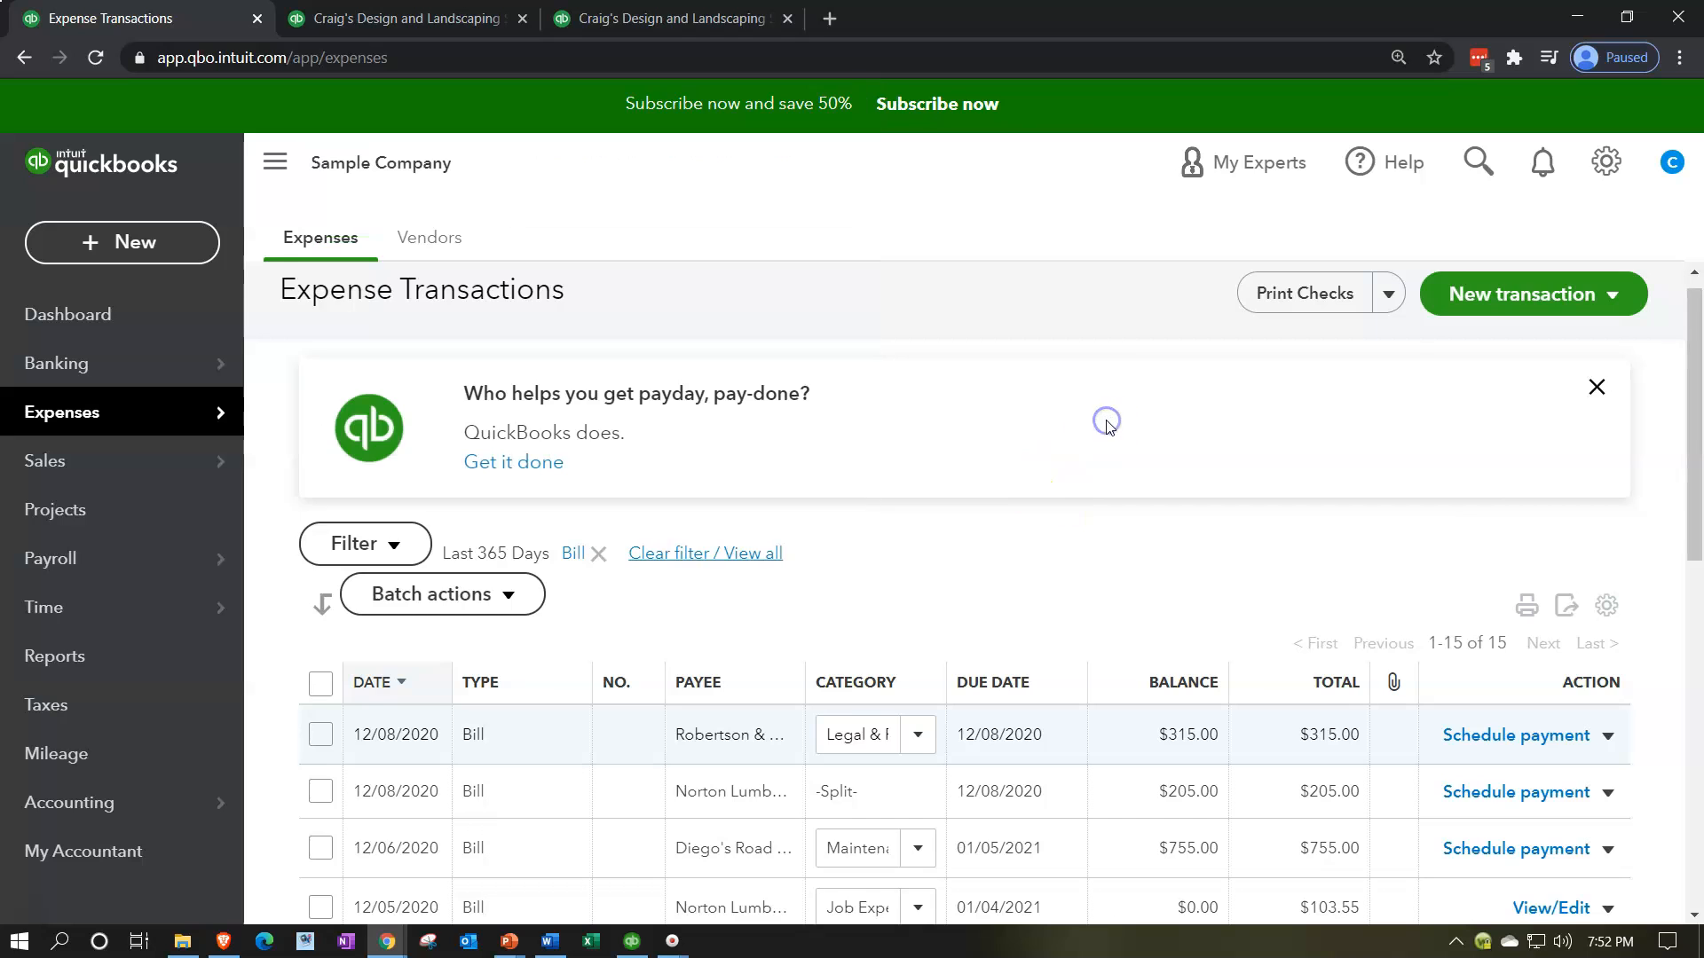
scroll(1104, 427, "down", 10)
scroll(1102, 430, "up", 10)
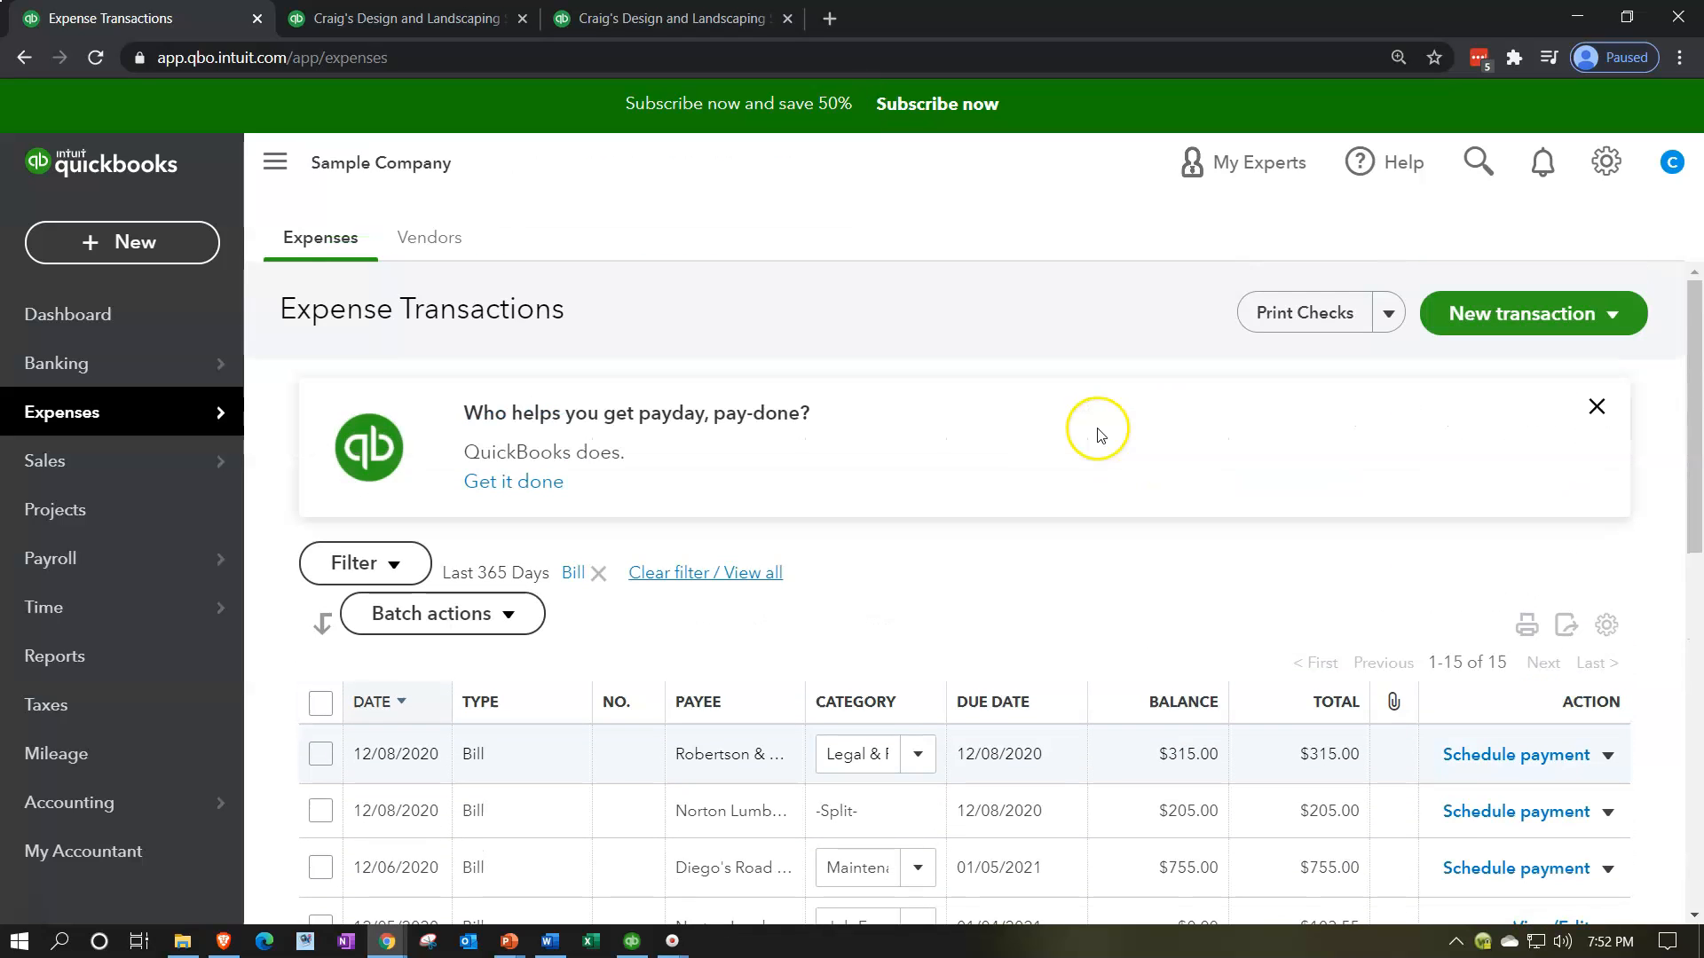
Filter the expense transactions to bills with Overdue status and review the listed bills.
left_click(404, 561)
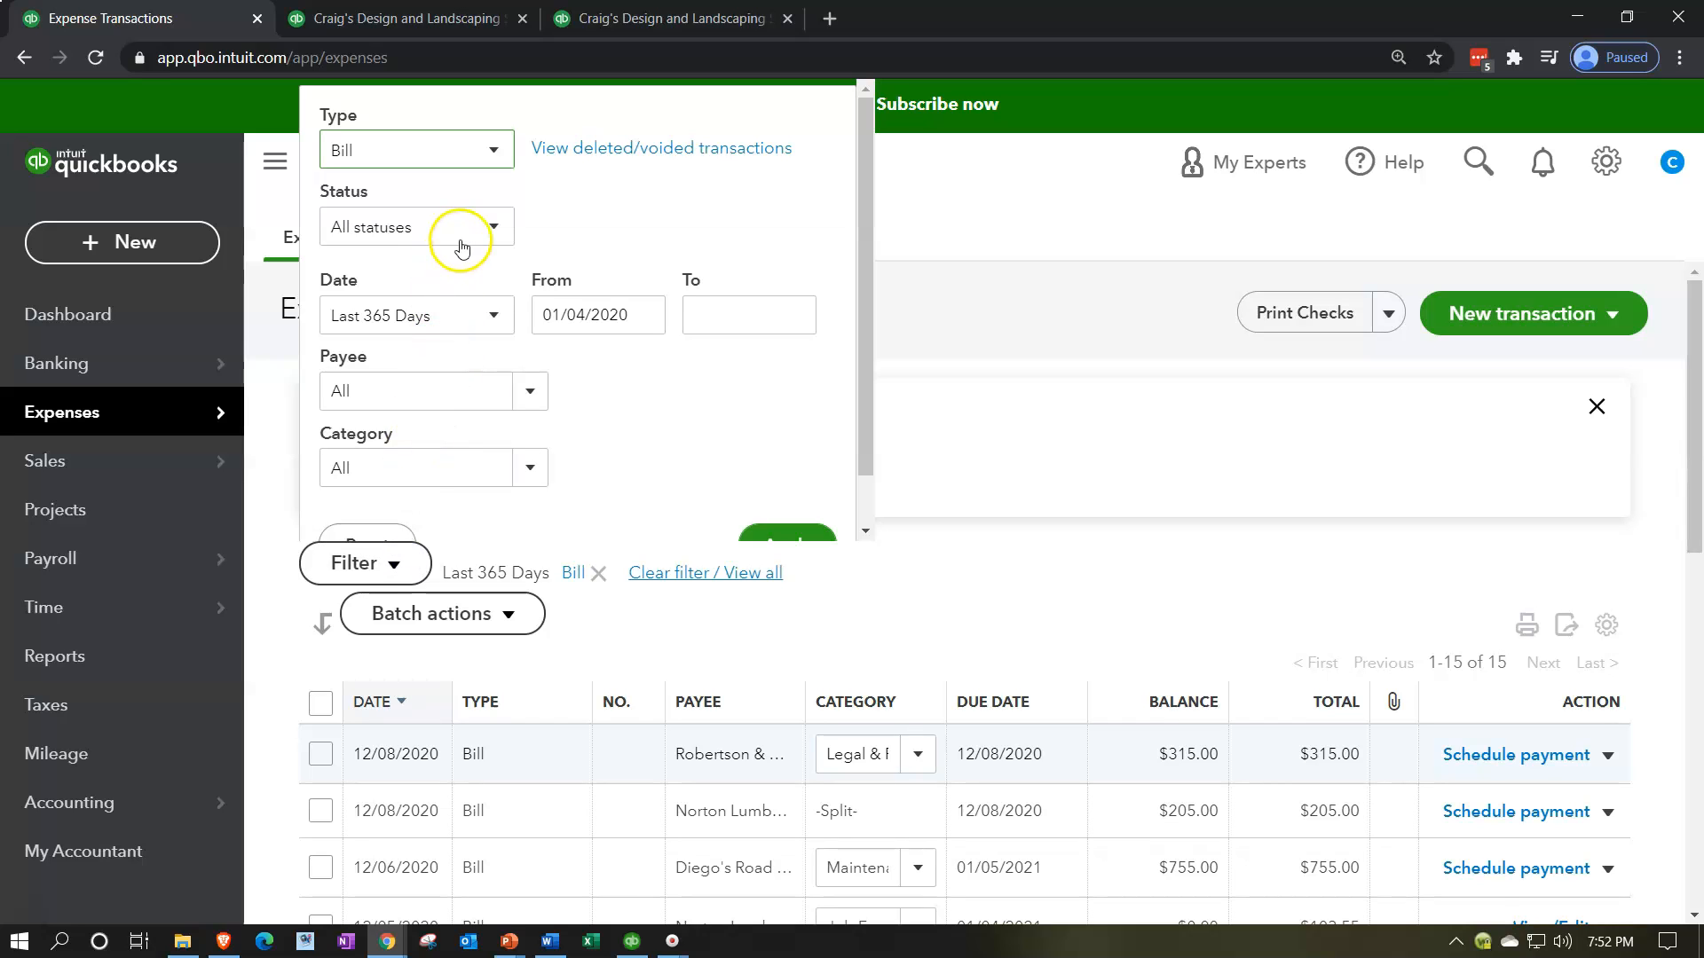
left_click(493, 225)
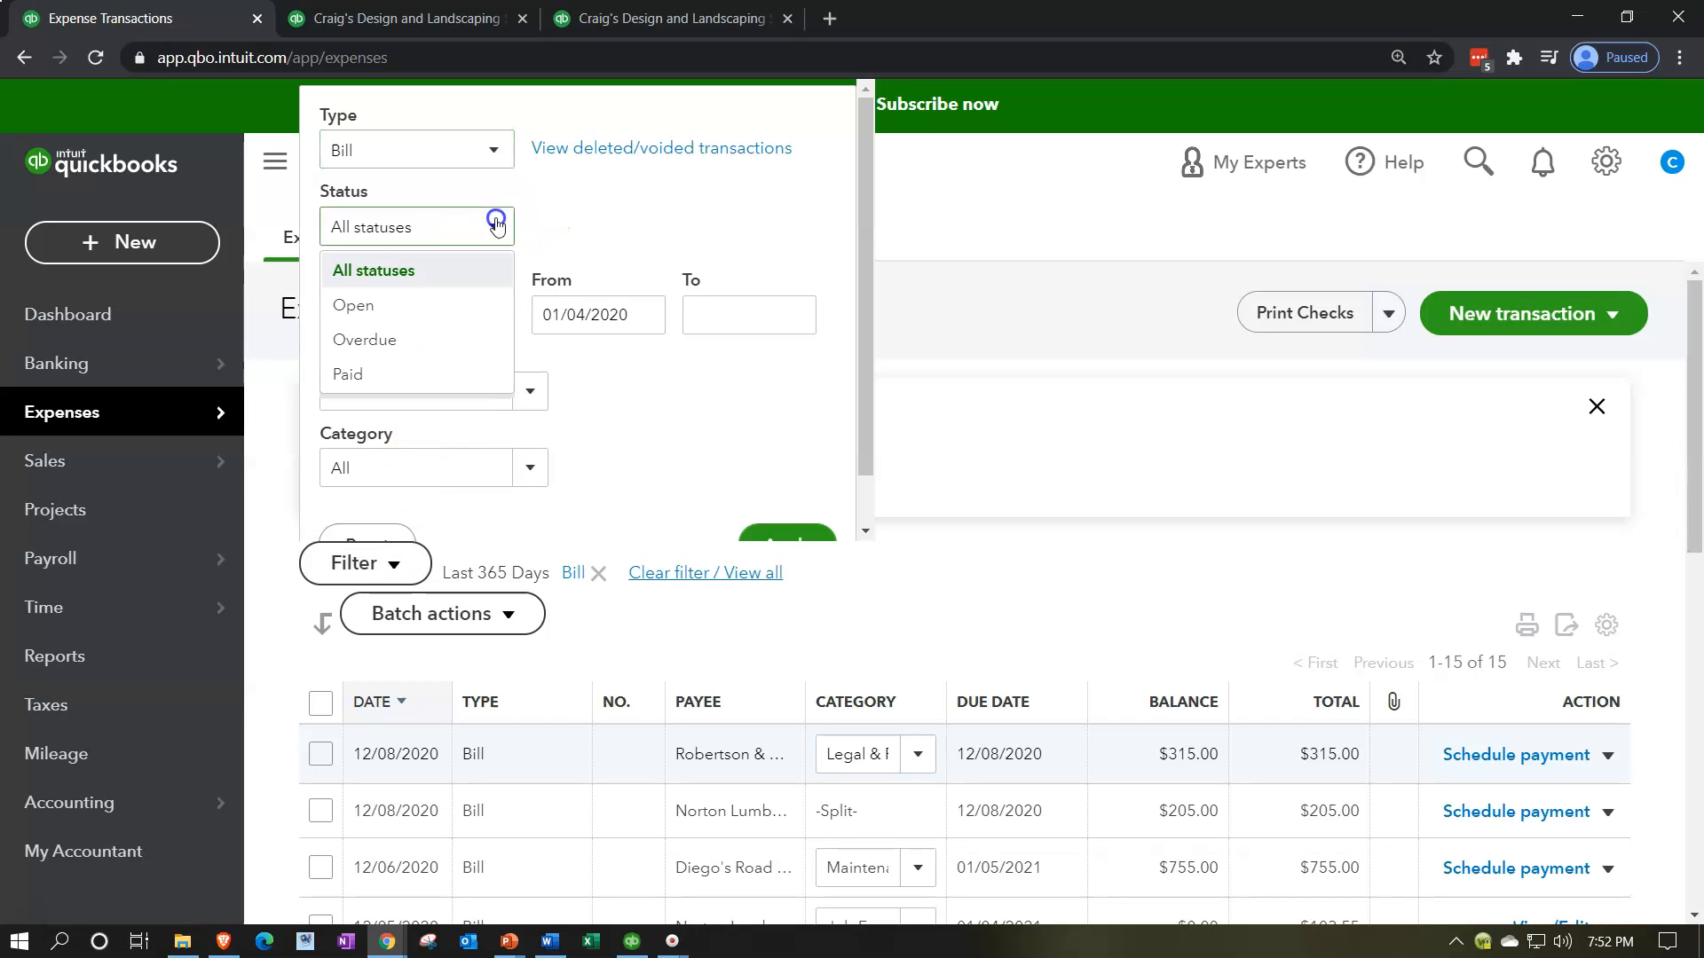
left_click(426, 338)
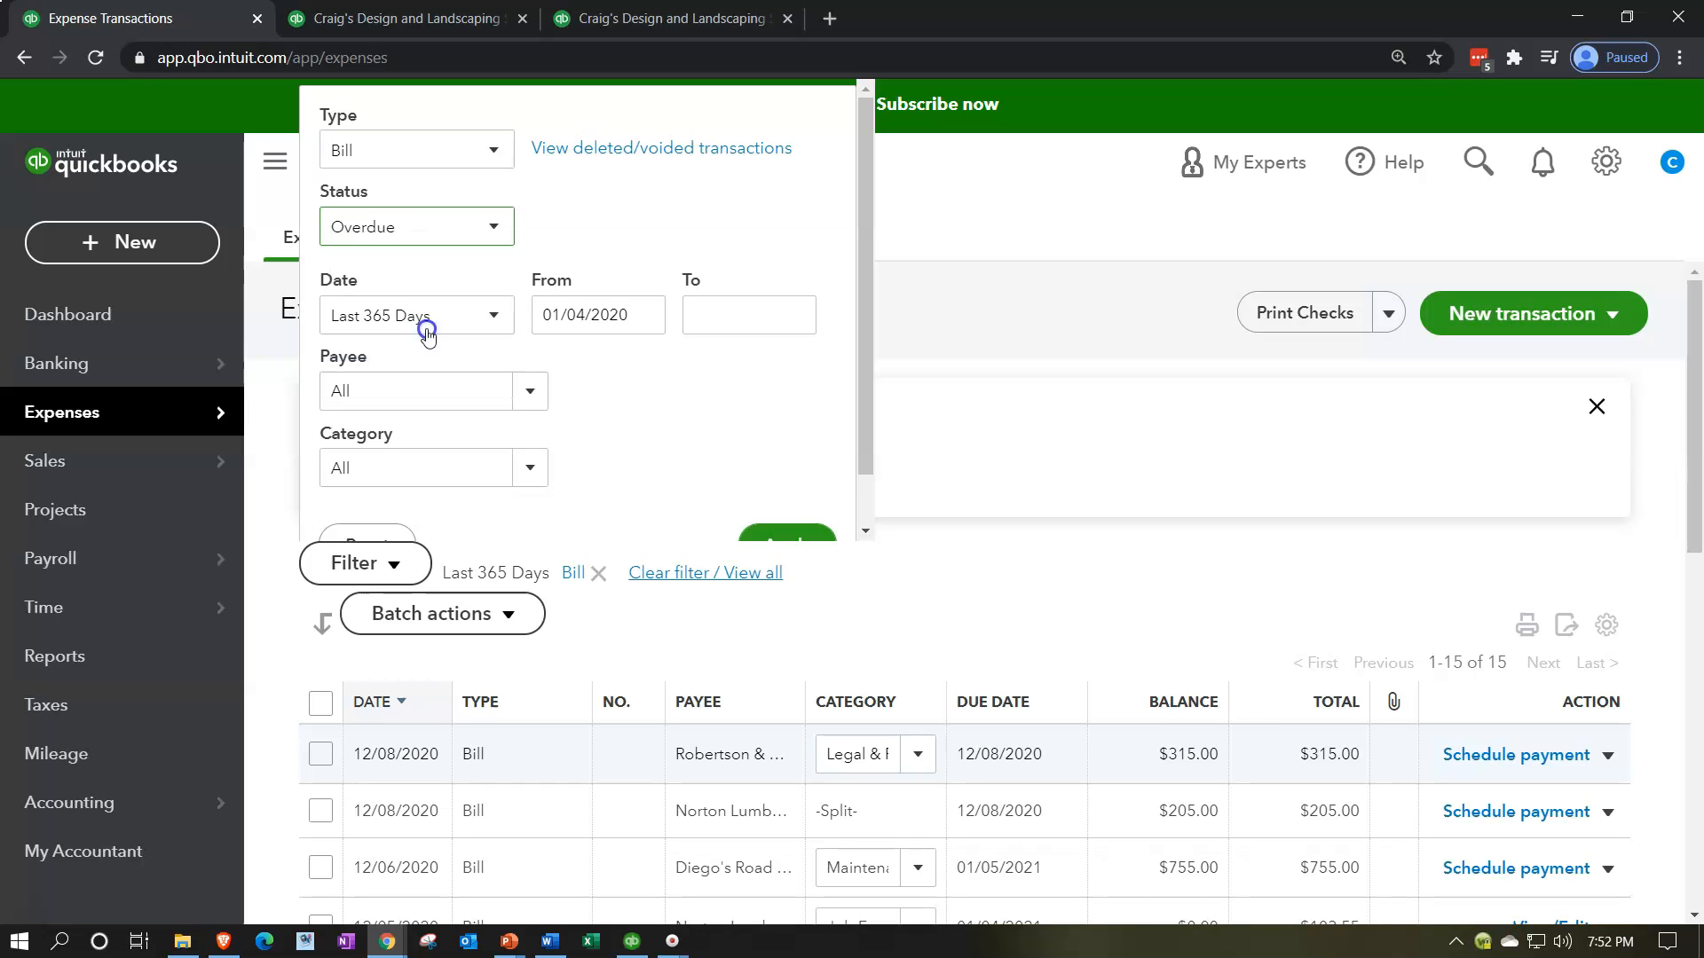
left_click(815, 533)
scroll(817, 529, "down", 2)
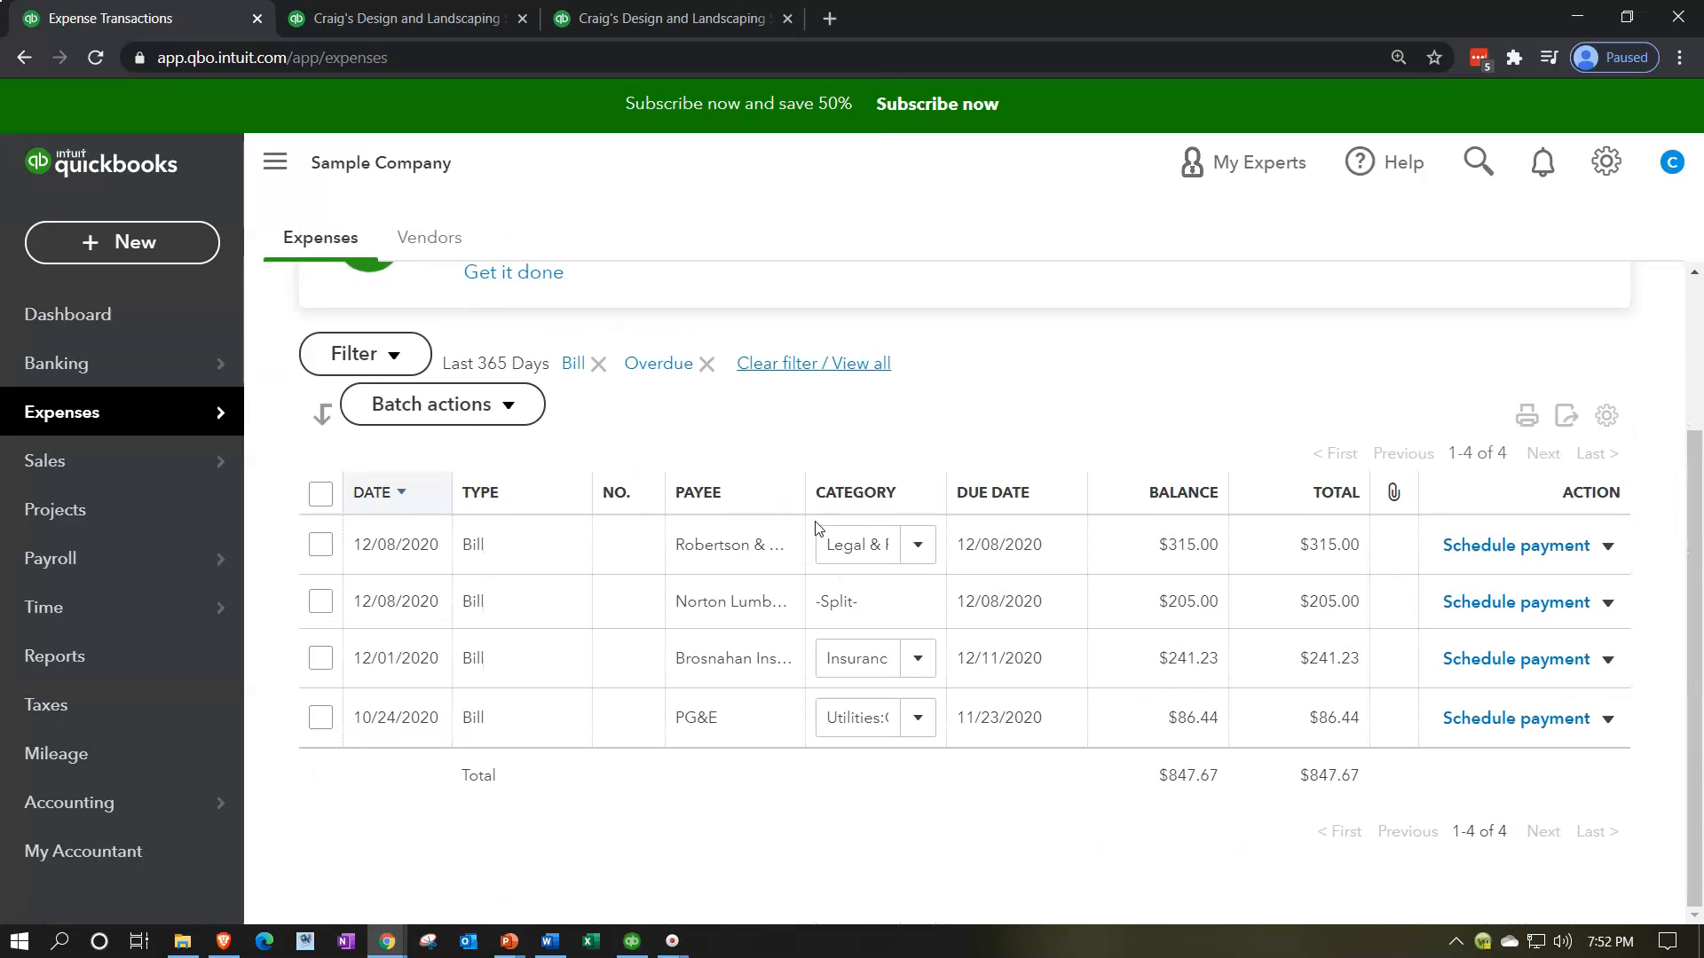
scroll(815, 529, "up", 2)
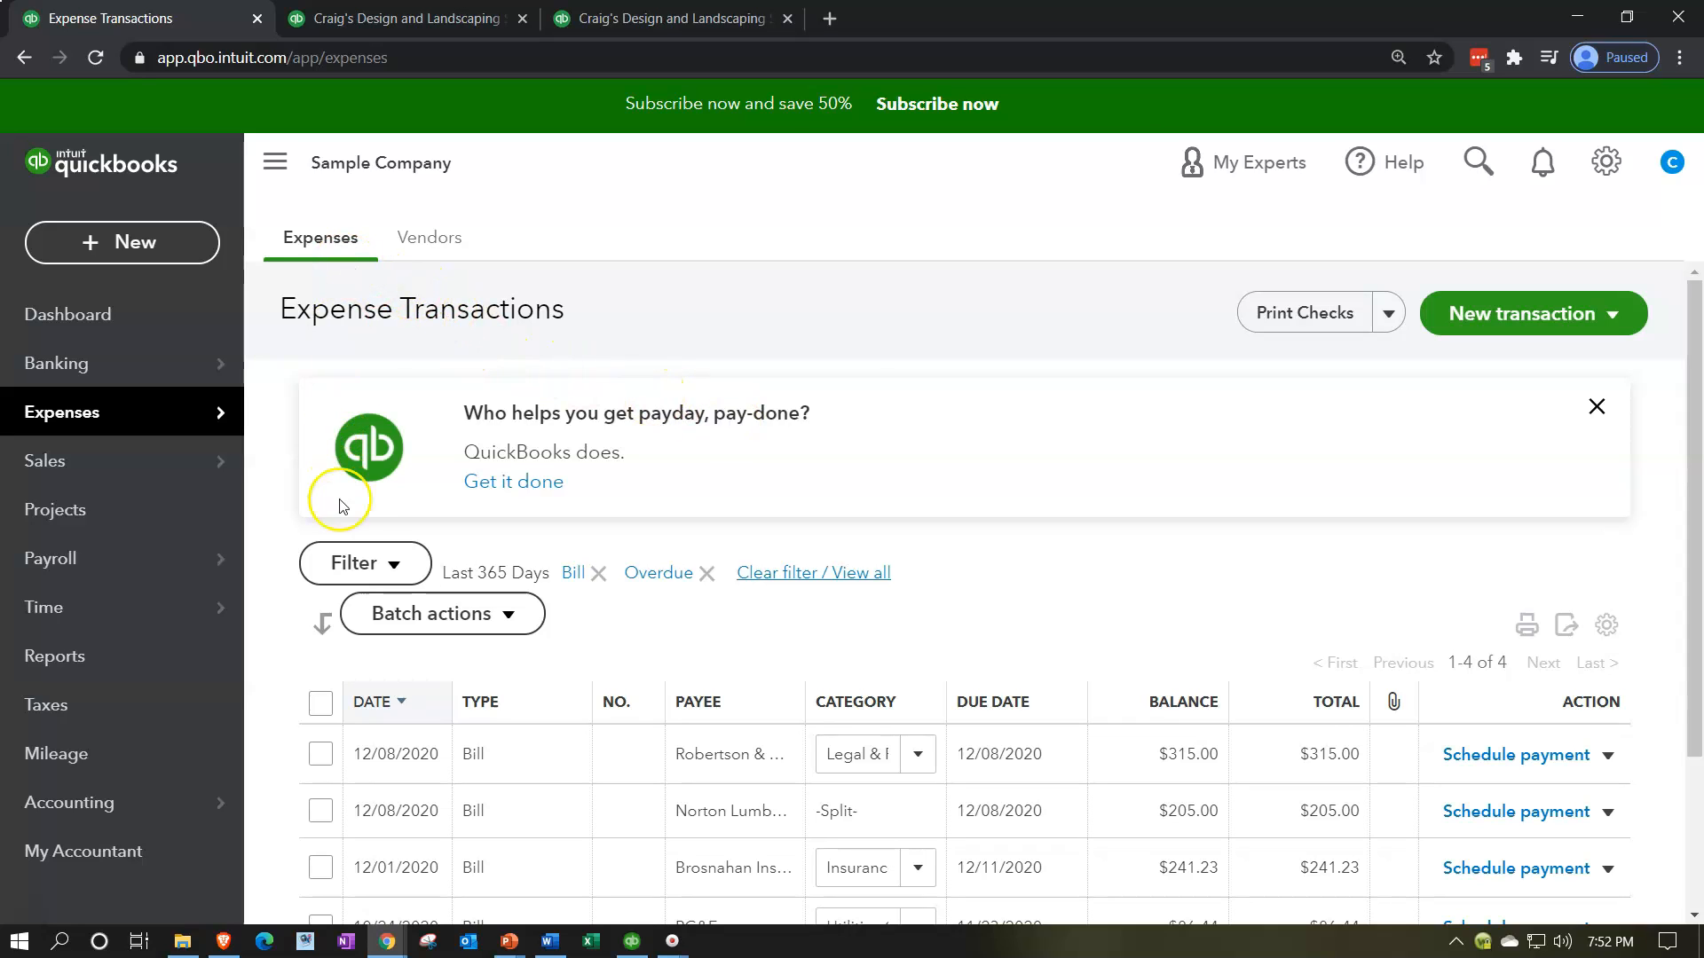
Change the bill list's status filter to Open and review the listed bills.
left_click(359, 563)
left_click(497, 230)
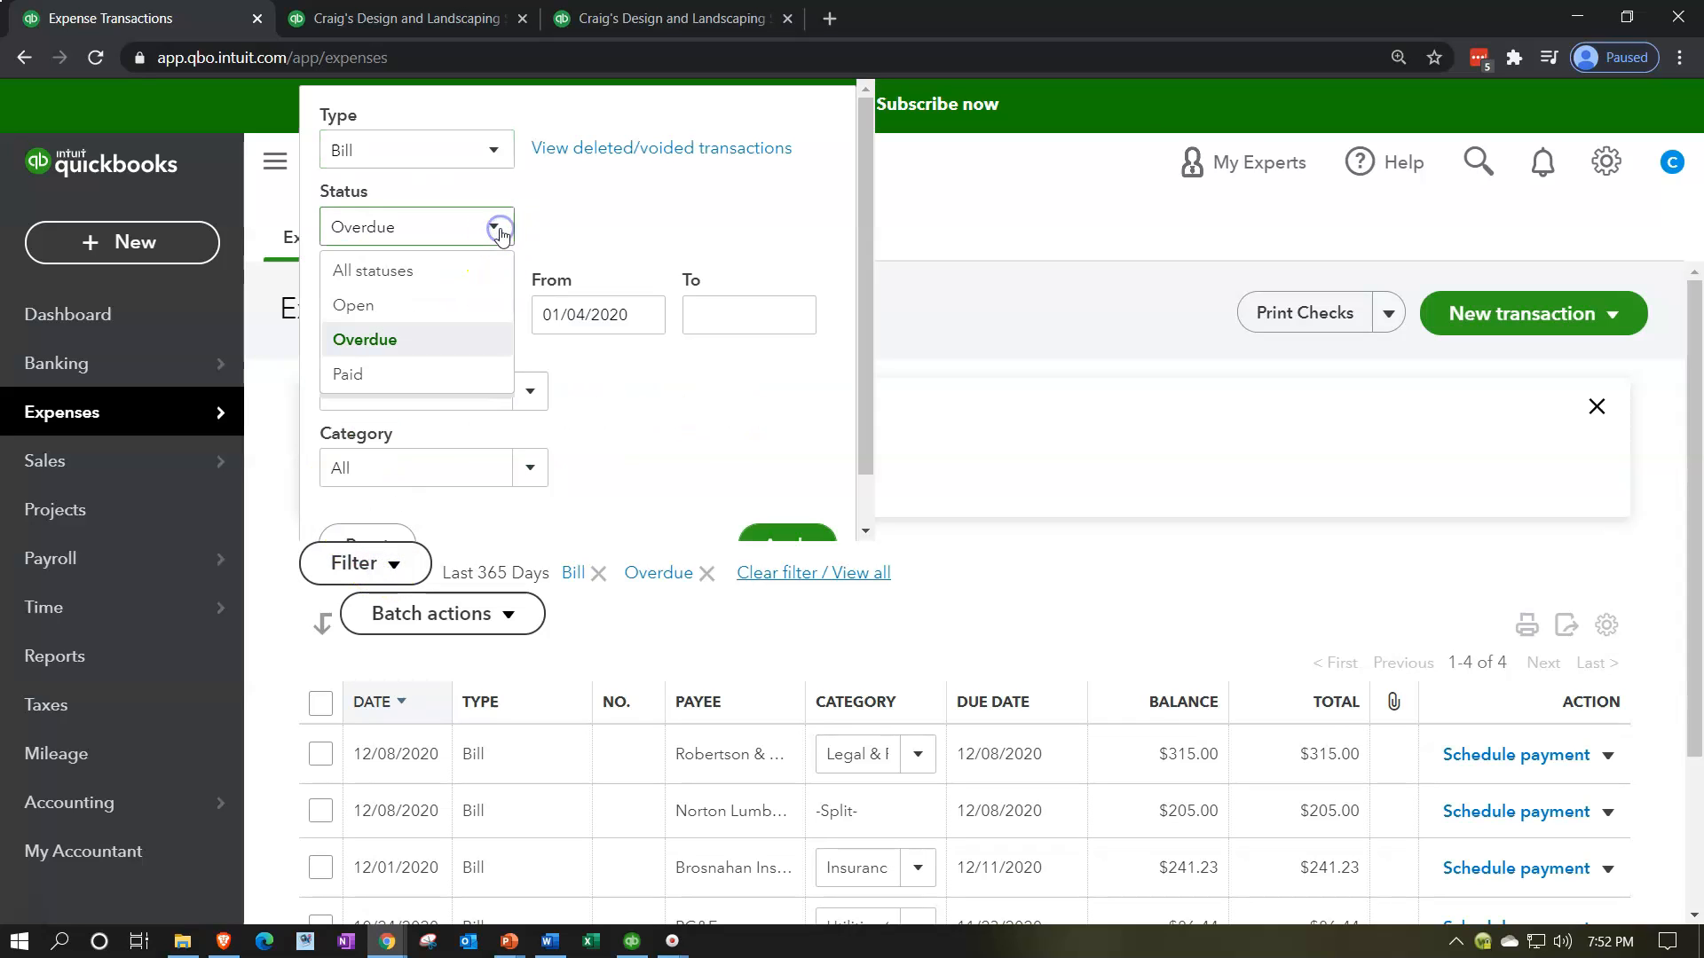
left_click(410, 302)
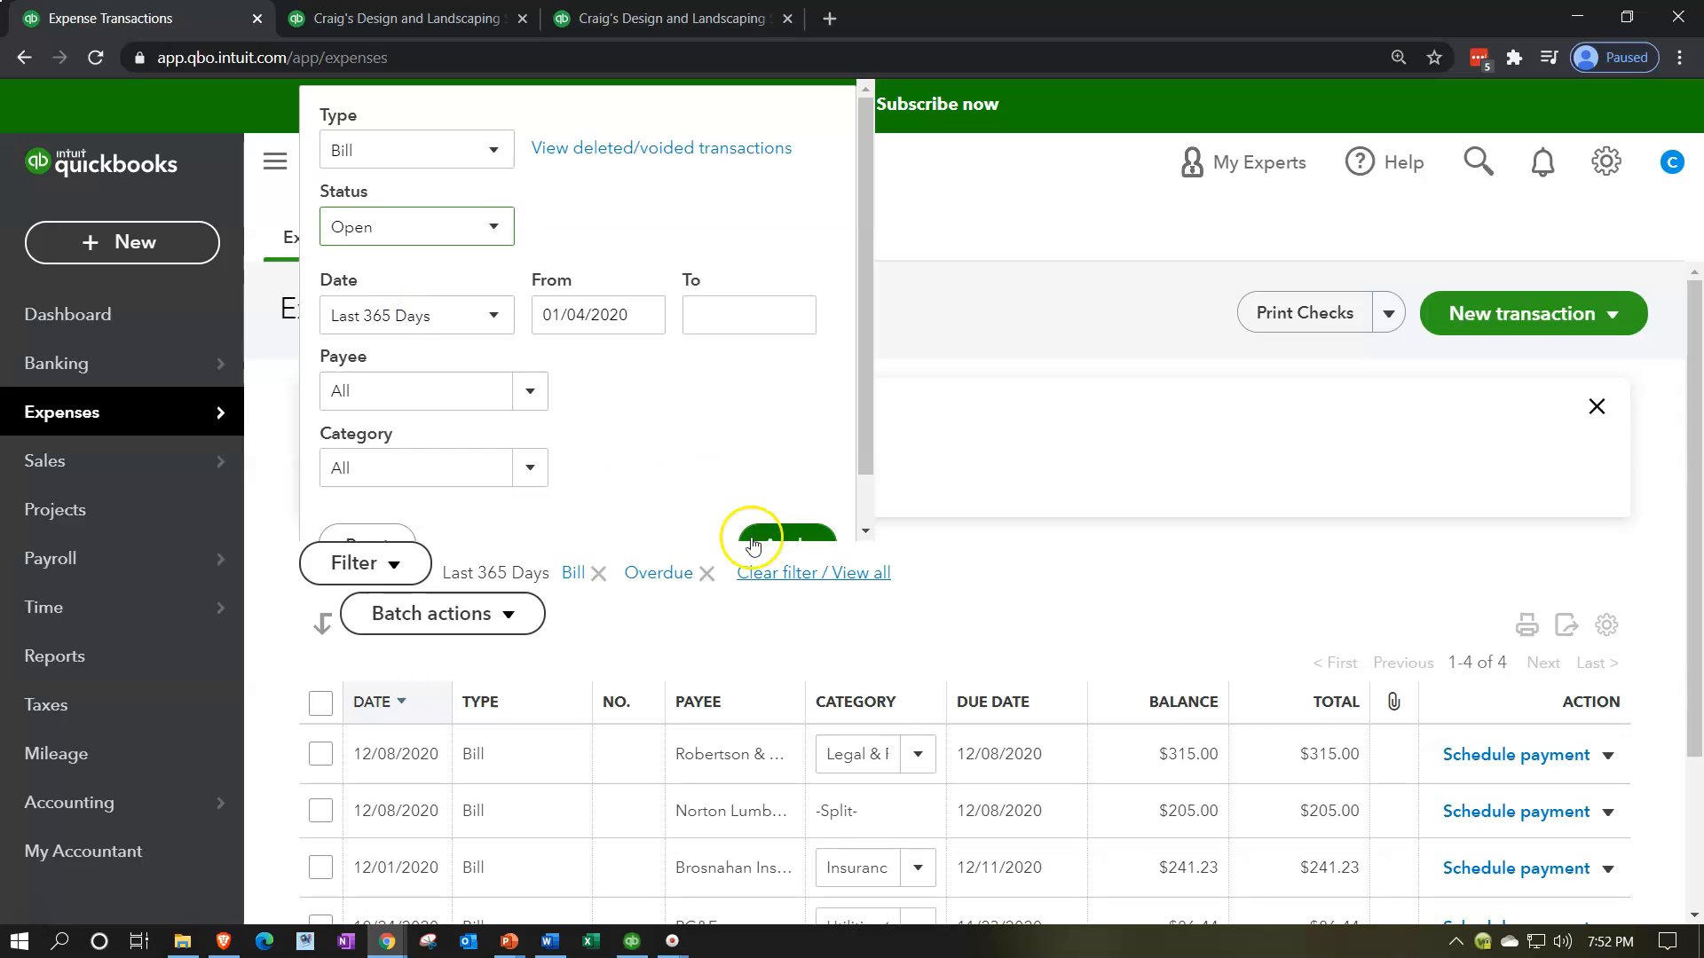
left_click(785, 535)
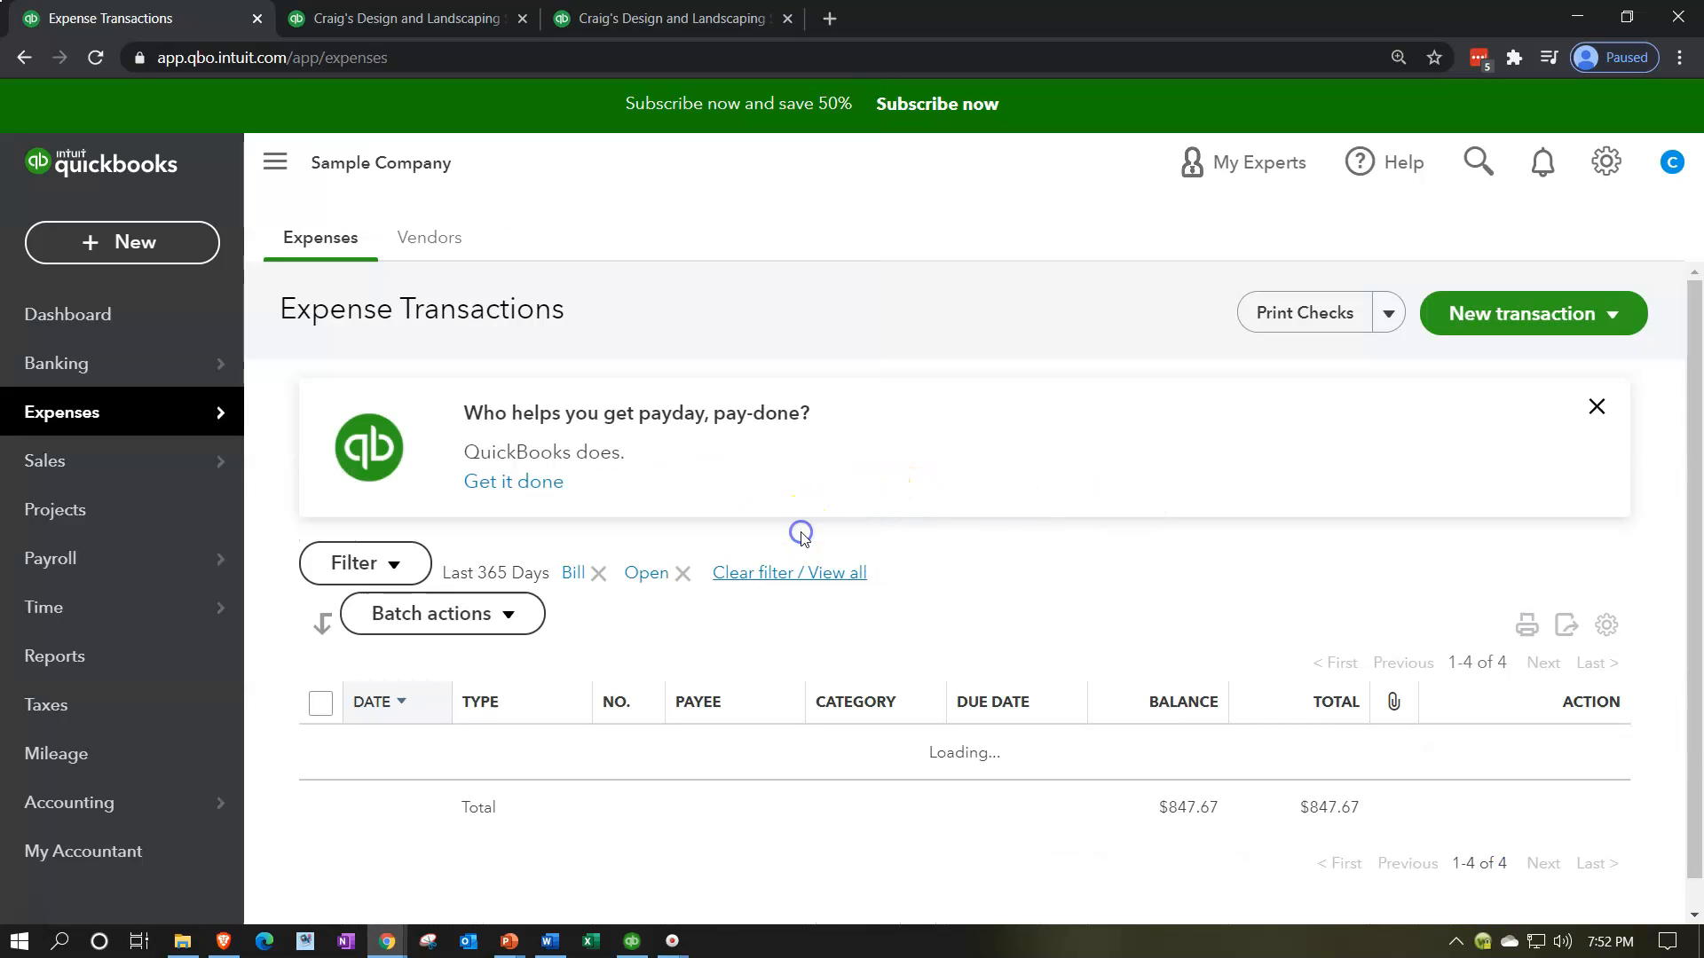
scroll(804, 528, "down", 3)
scroll(807, 526, "up", 3)
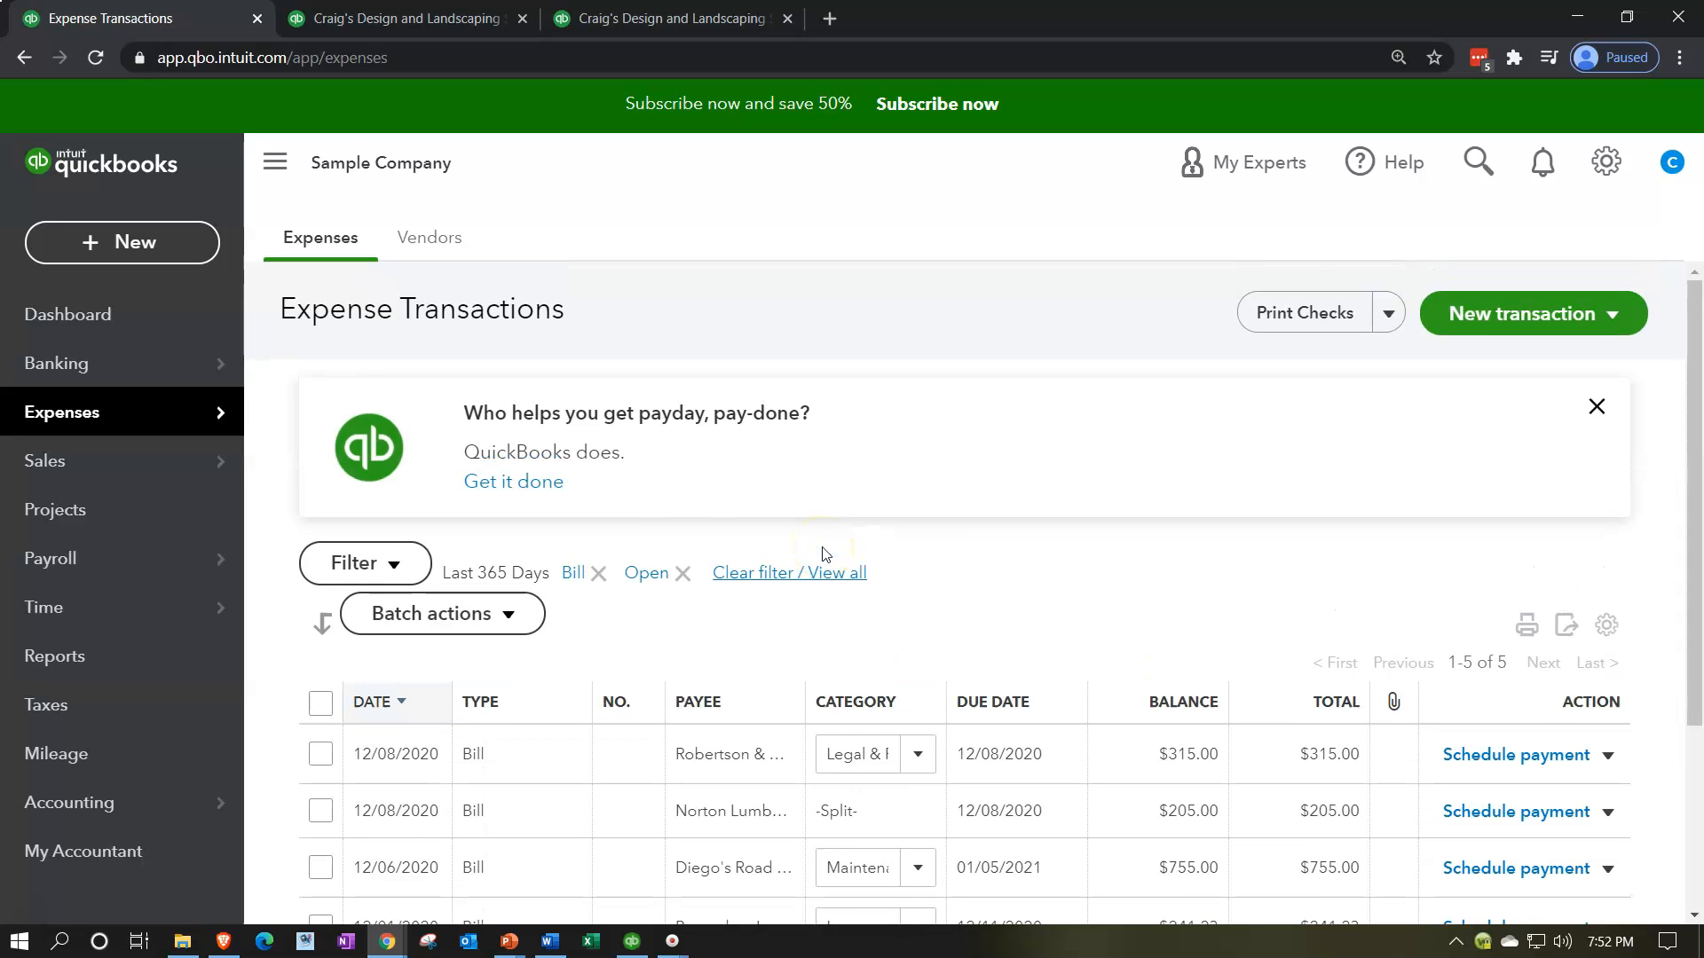
On the Vendors page, list the vendors with overdue bills, and switch the list to vendors with open bills.
left_click(443, 244)
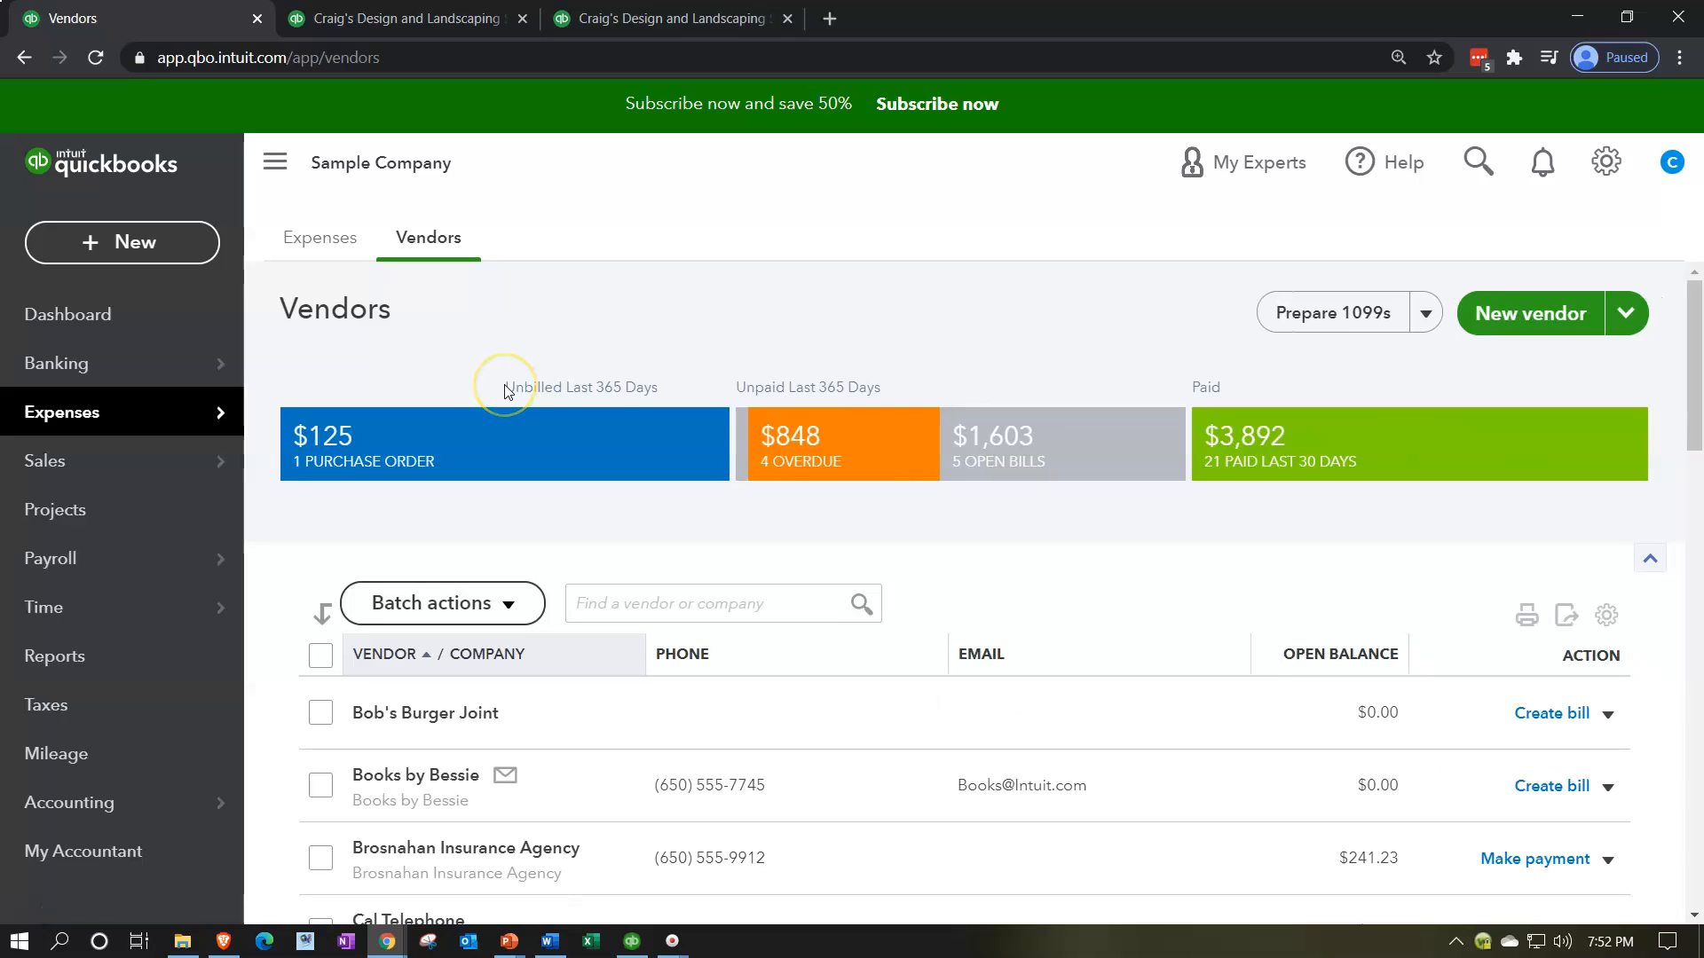
scroll(504, 391, "down", 2)
left_click(837, 337)
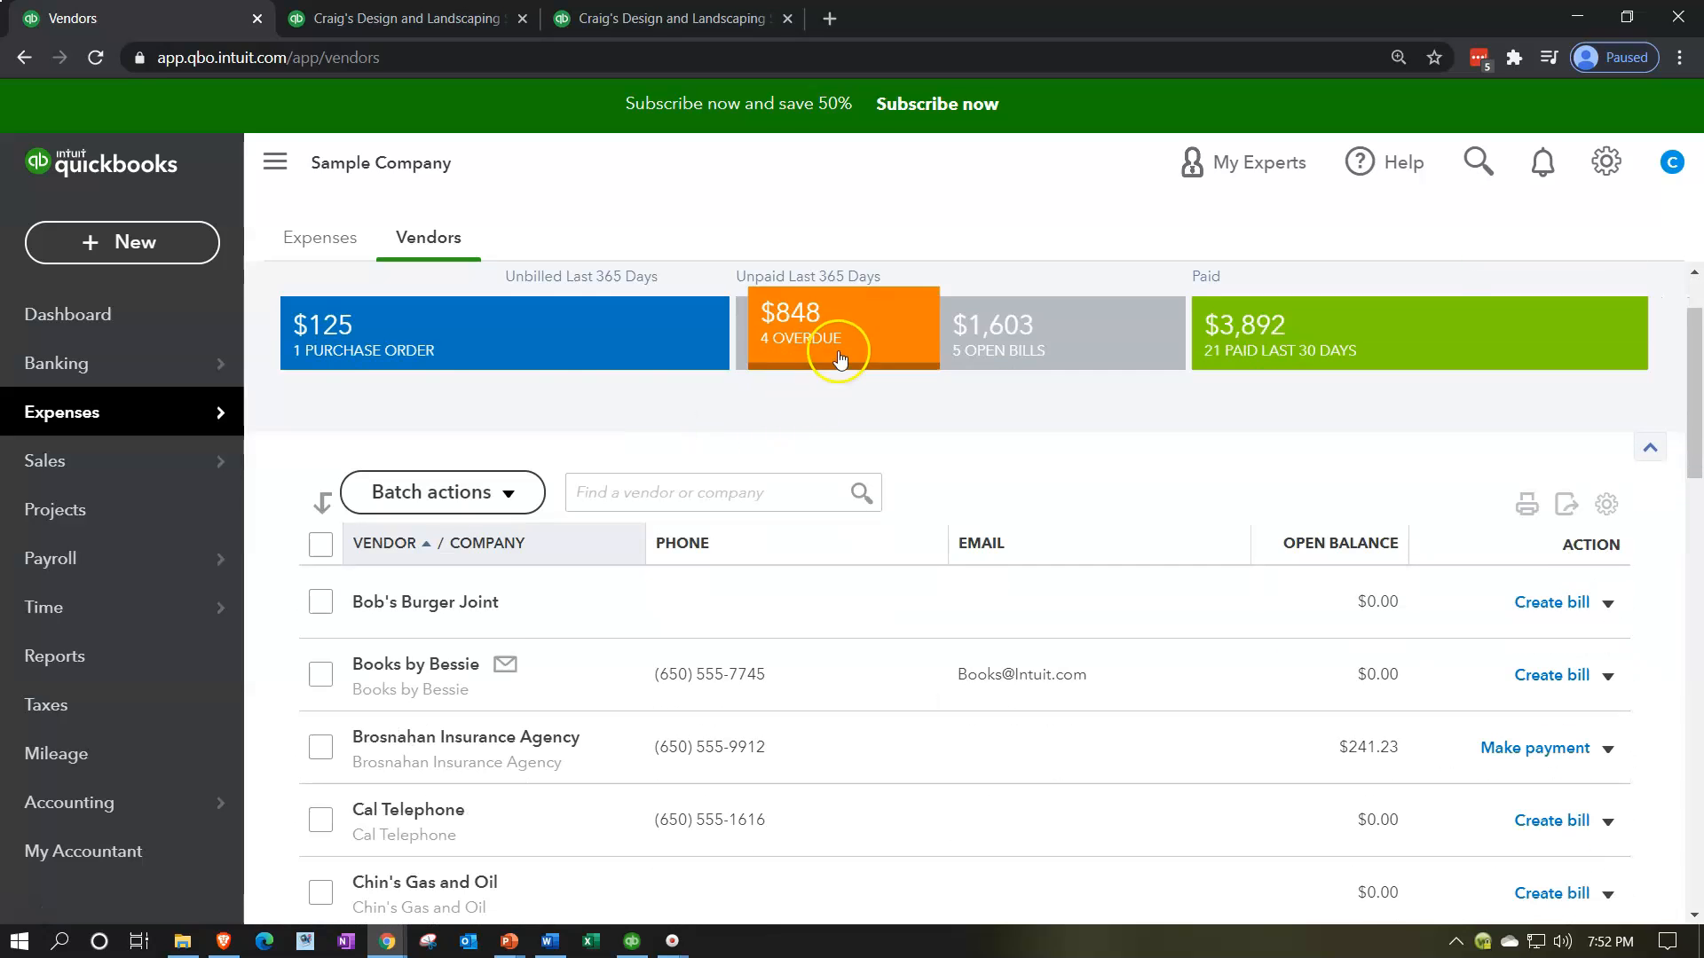
left_click(1058, 470)
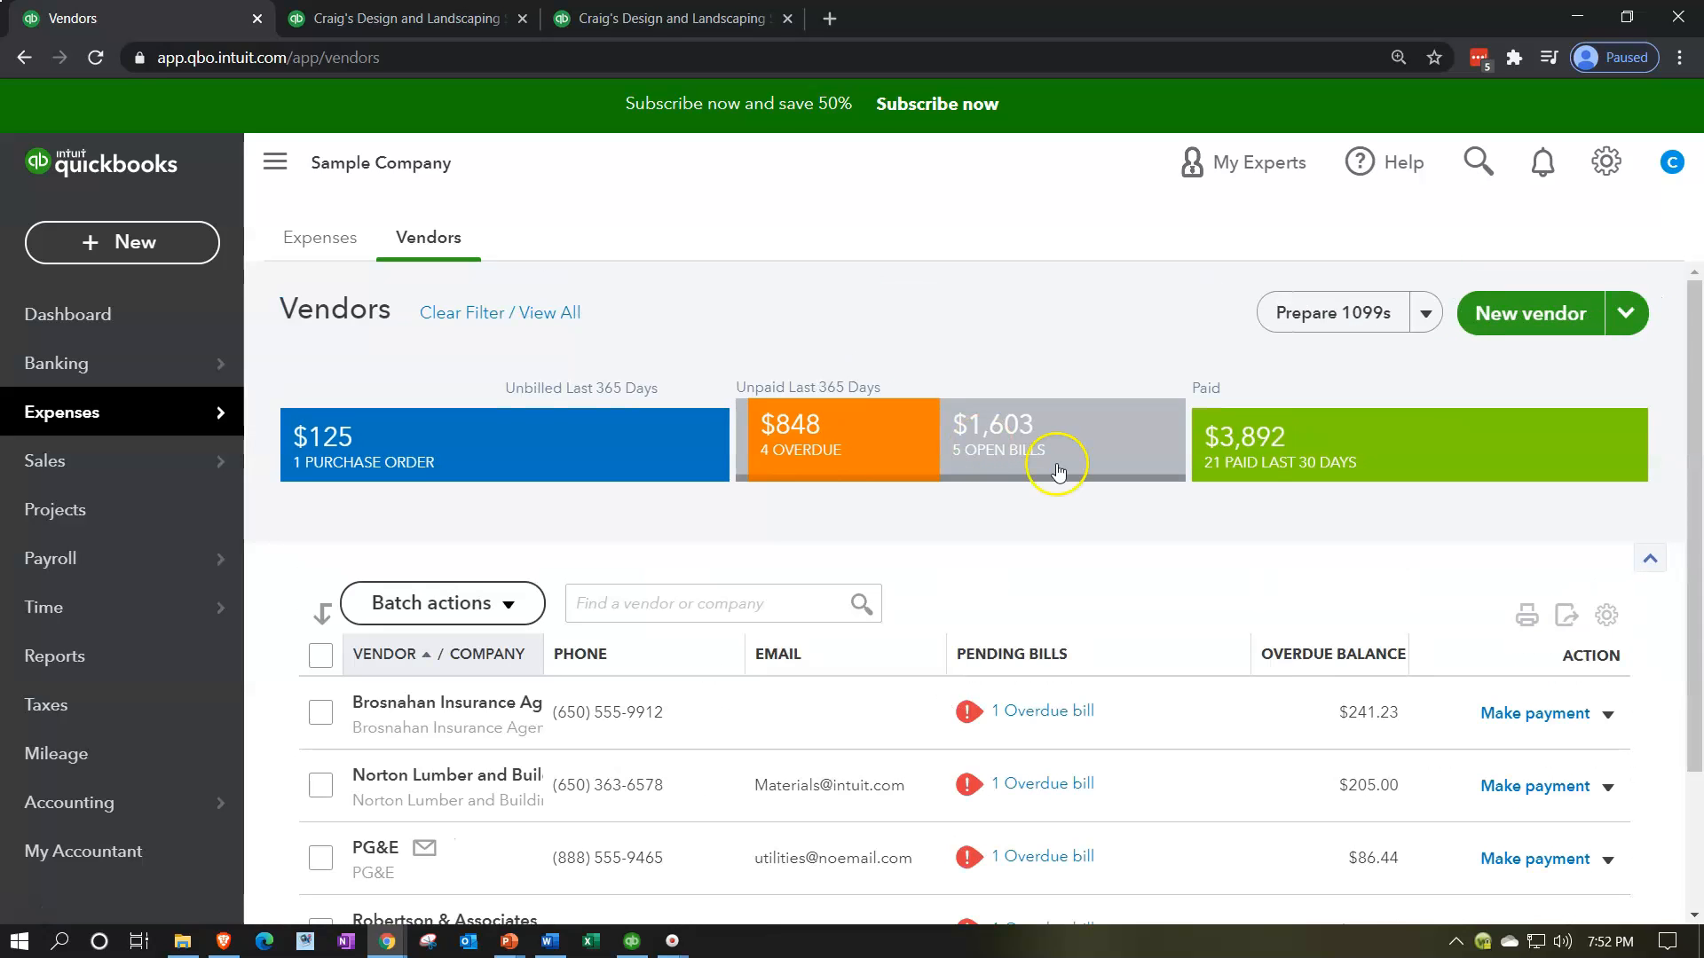
scroll(1058, 470, "down", 3)
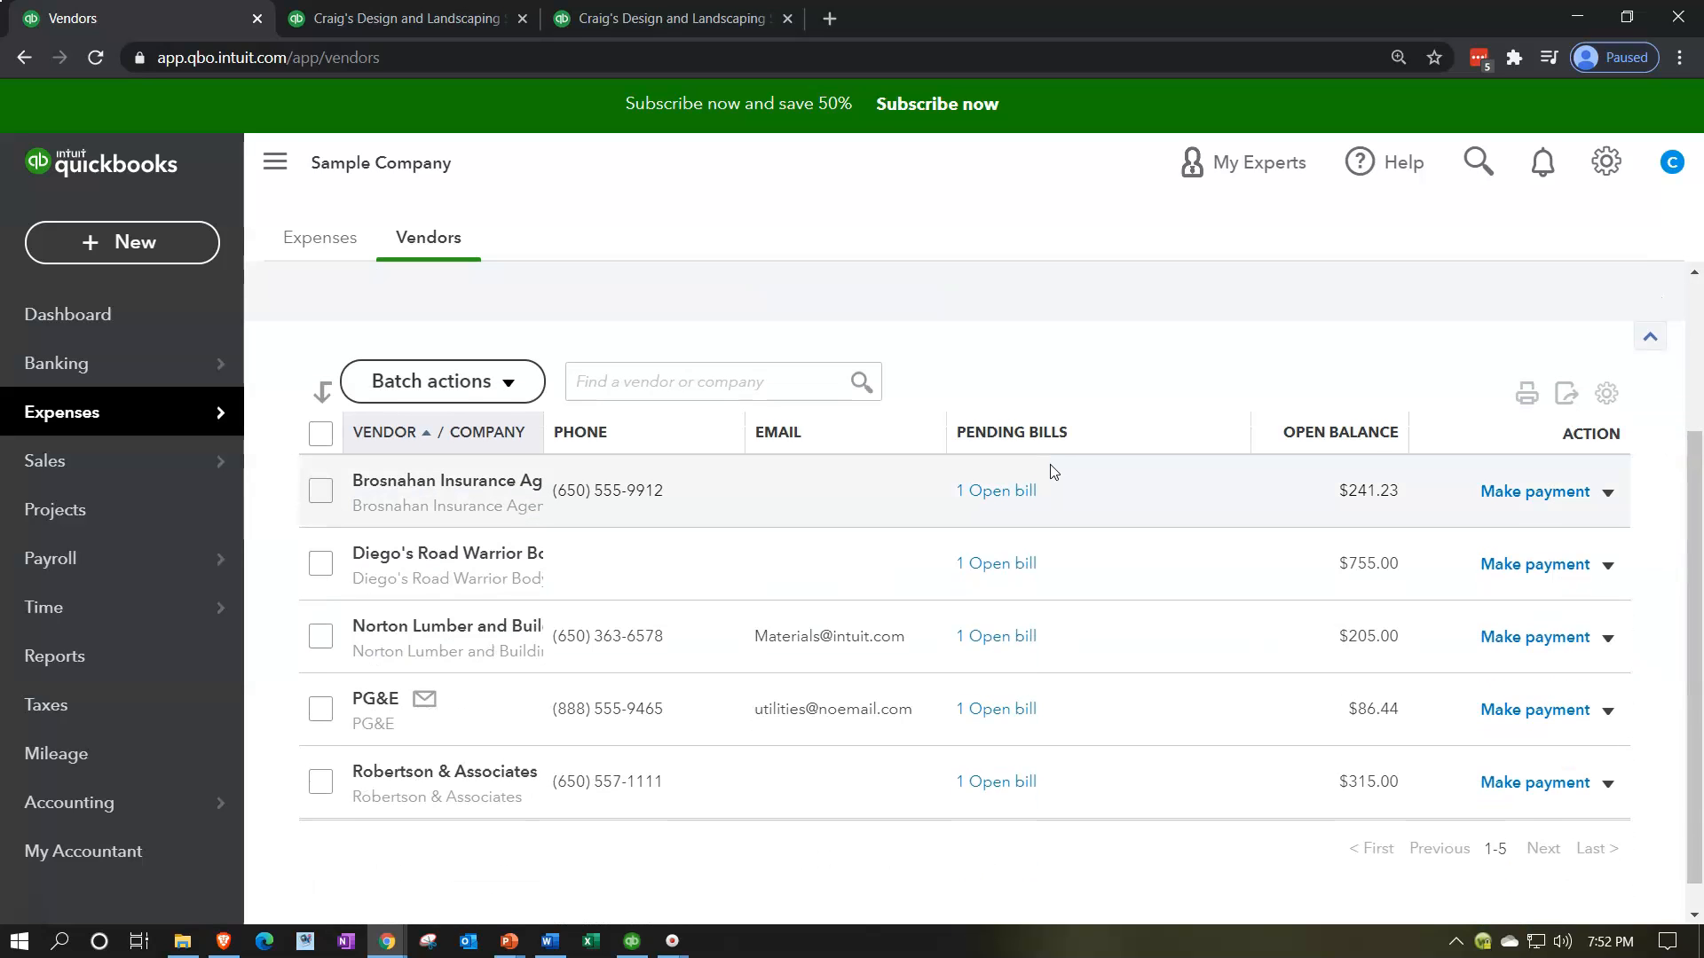
scroll(1037, 485, "up", 3)
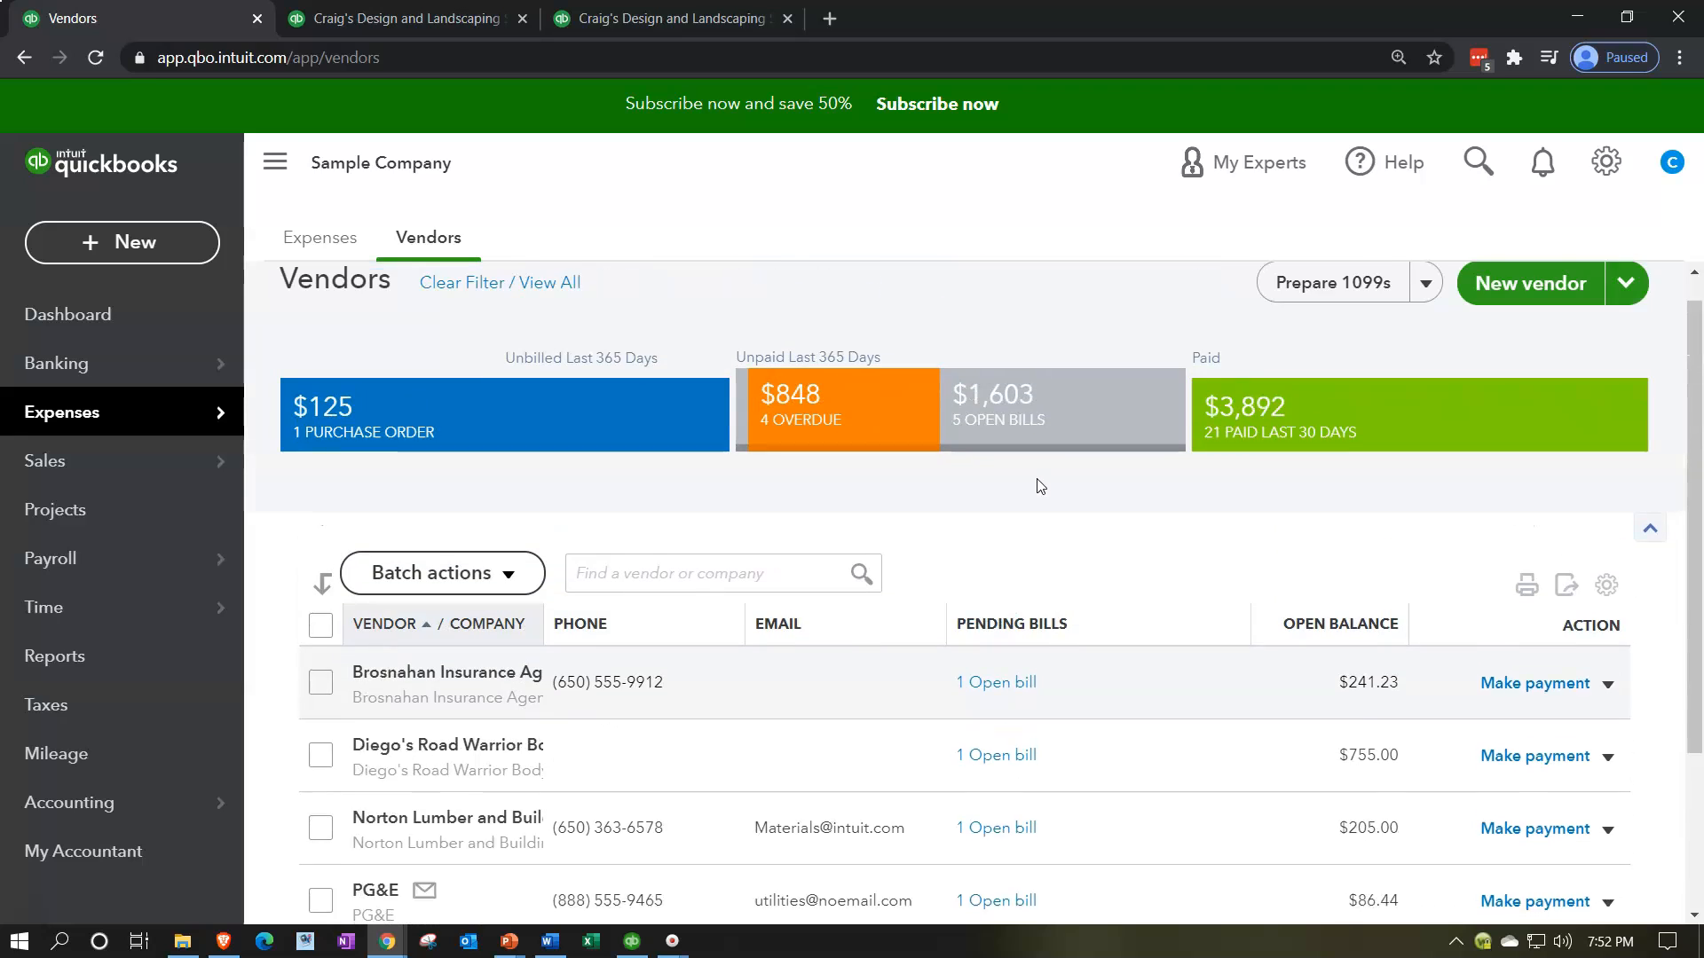
Open the Accounts payable aging detail report from the What you owe group of the standard reports.
left_click(77, 672)
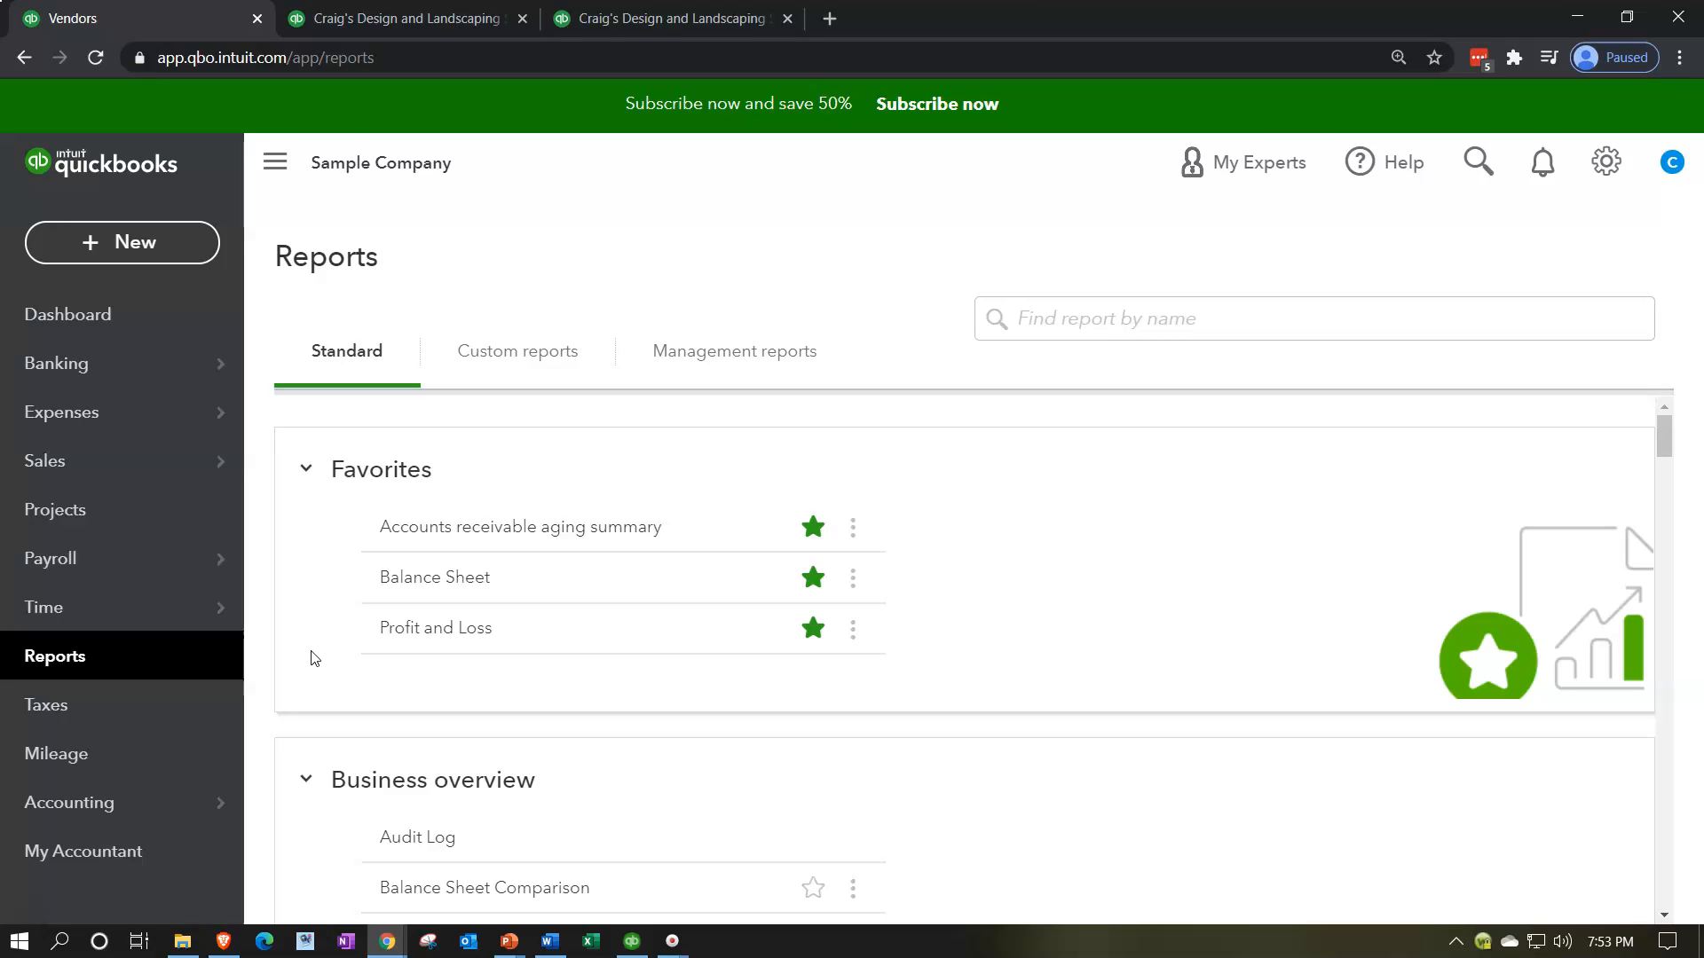
scroll(313, 657, "down", 6)
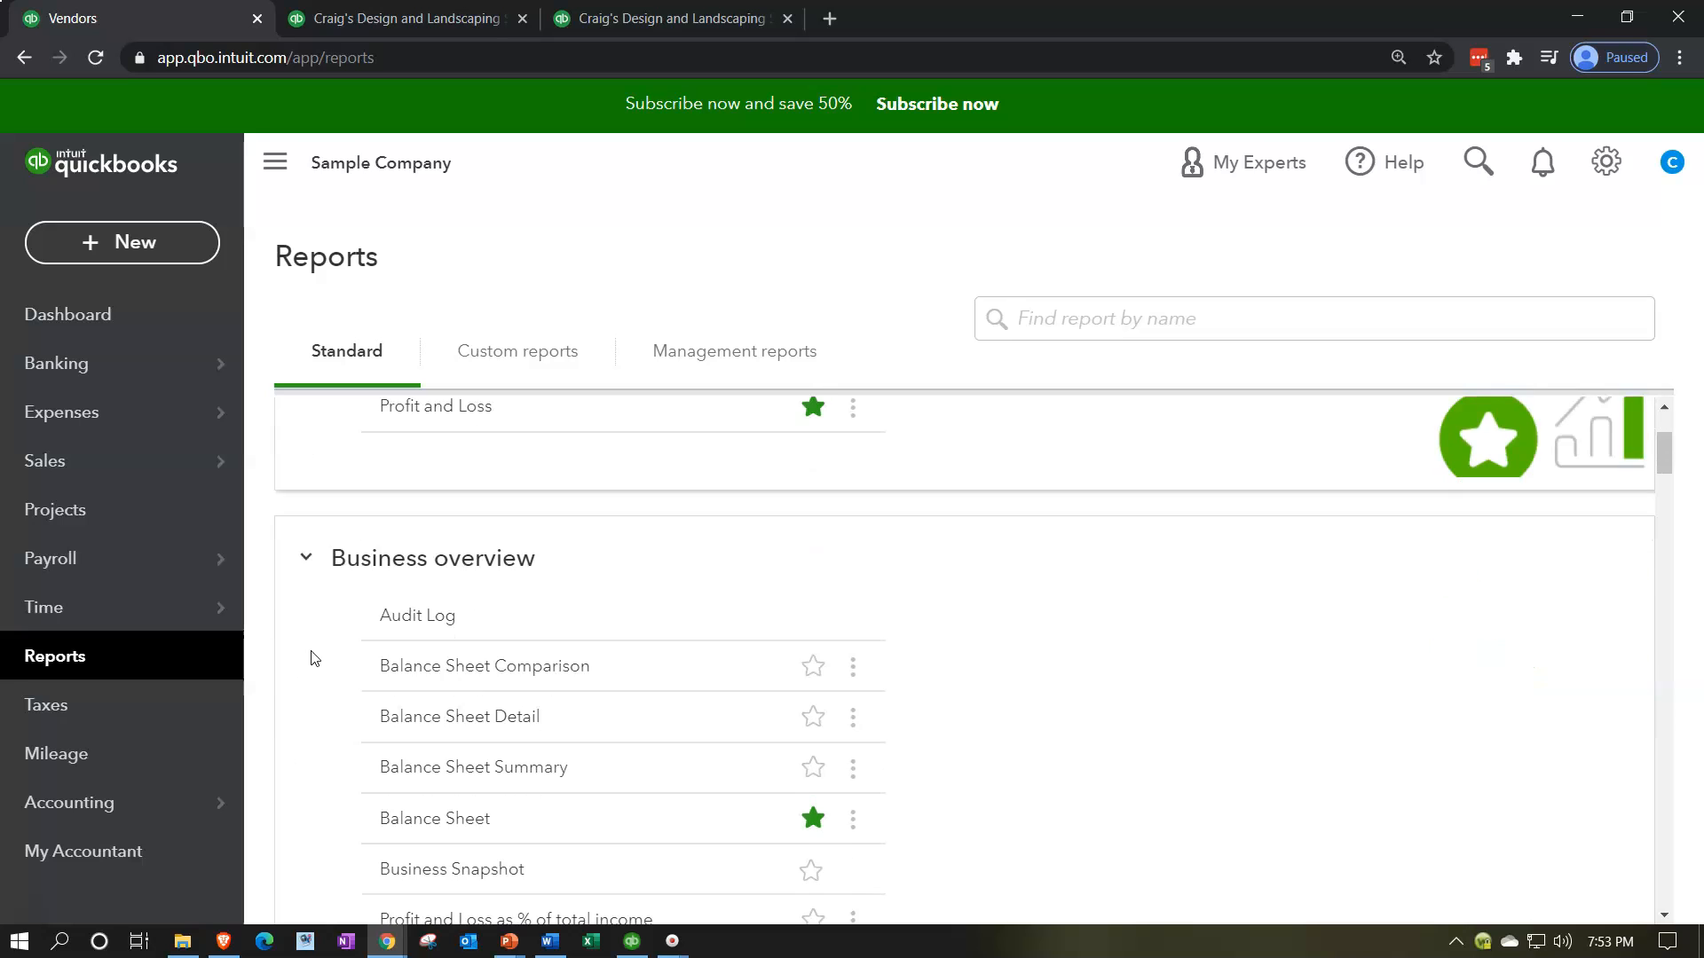
scroll(312, 658, "down", 6)
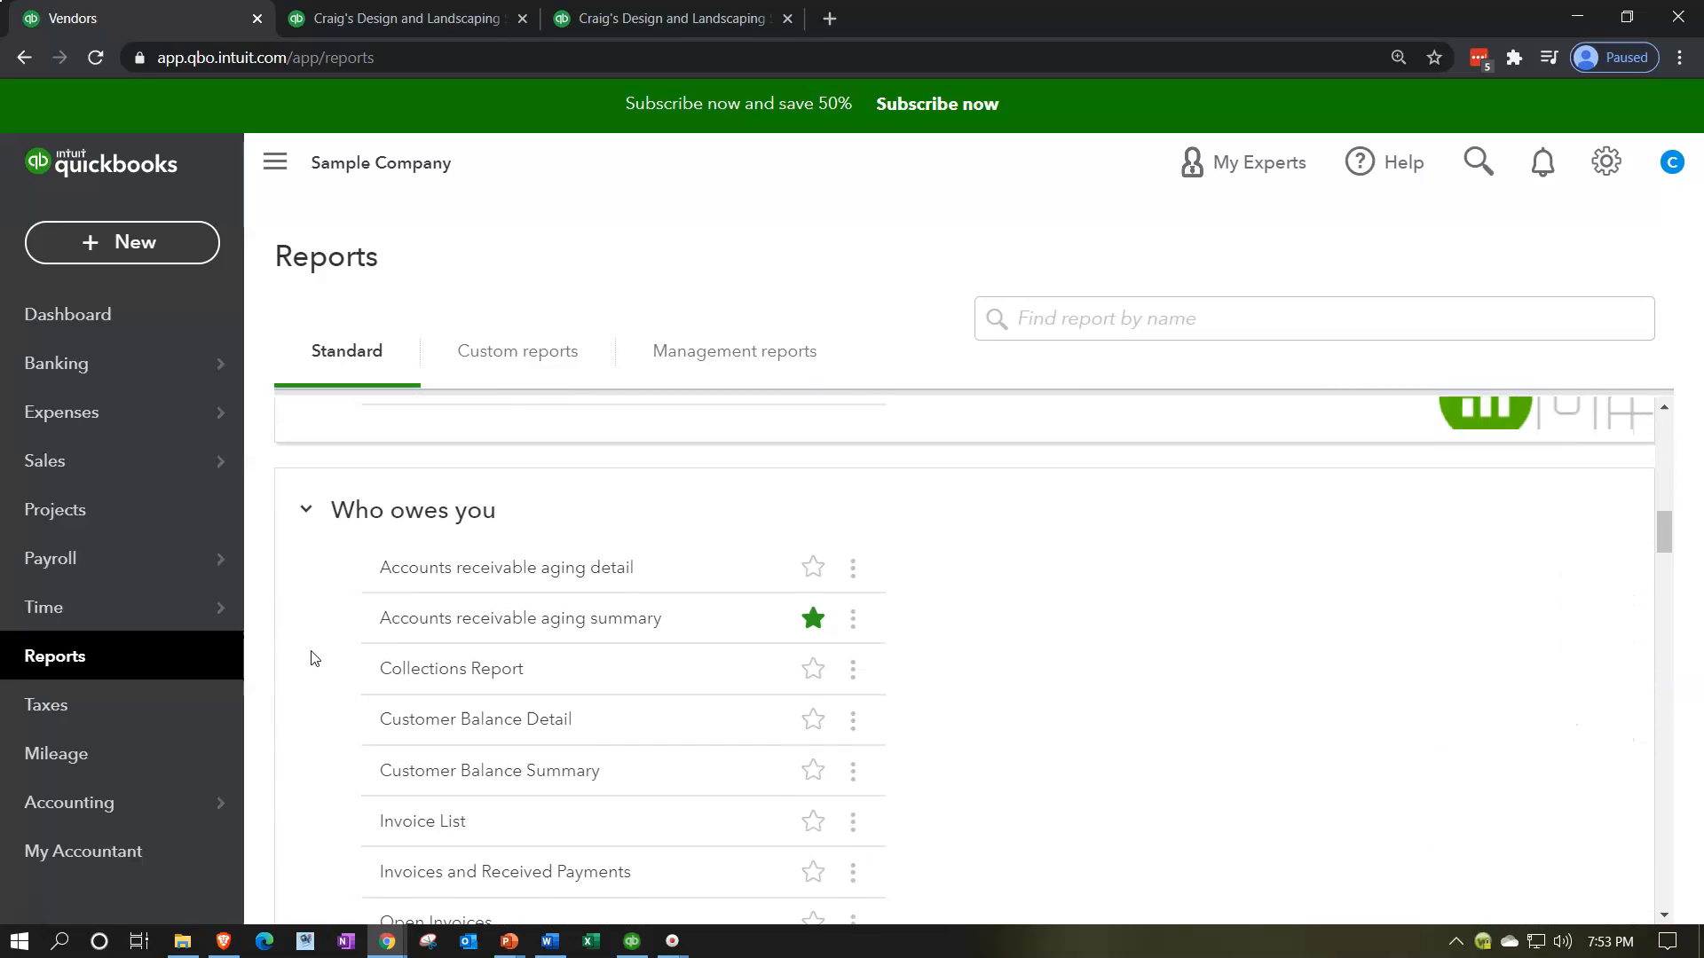
scroll(313, 657, "down", 7)
scroll(312, 657, "down", 10)
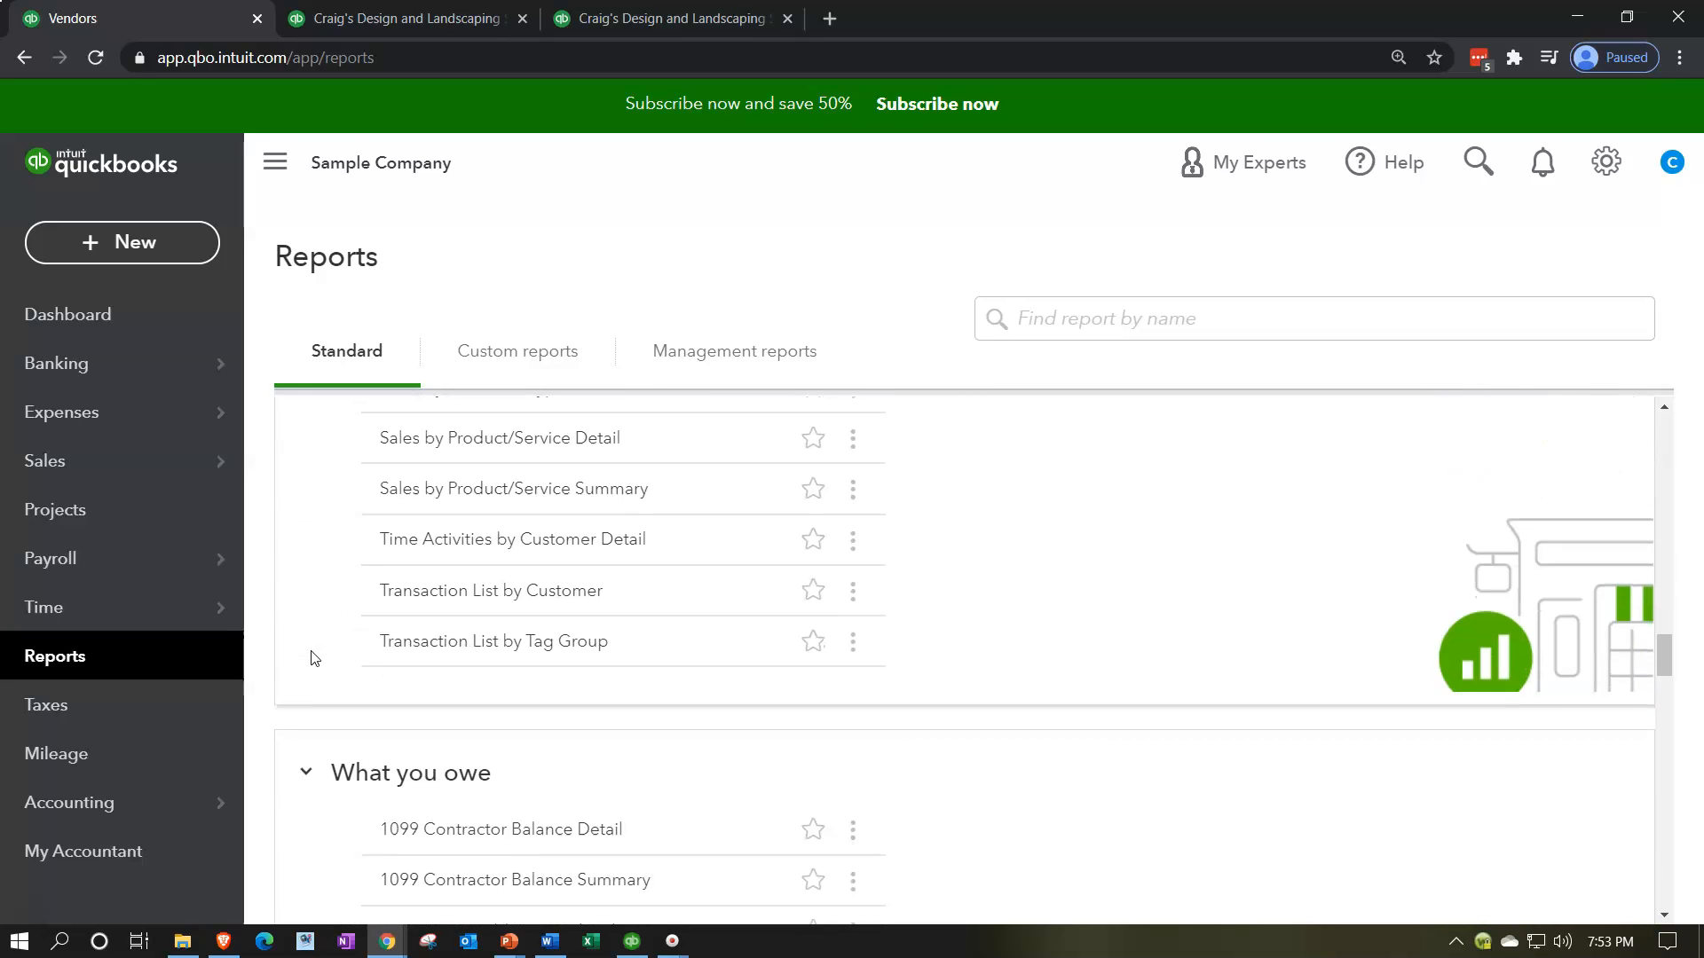
scroll(313, 658, "down", 2)
scroll(312, 658, "down", 1)
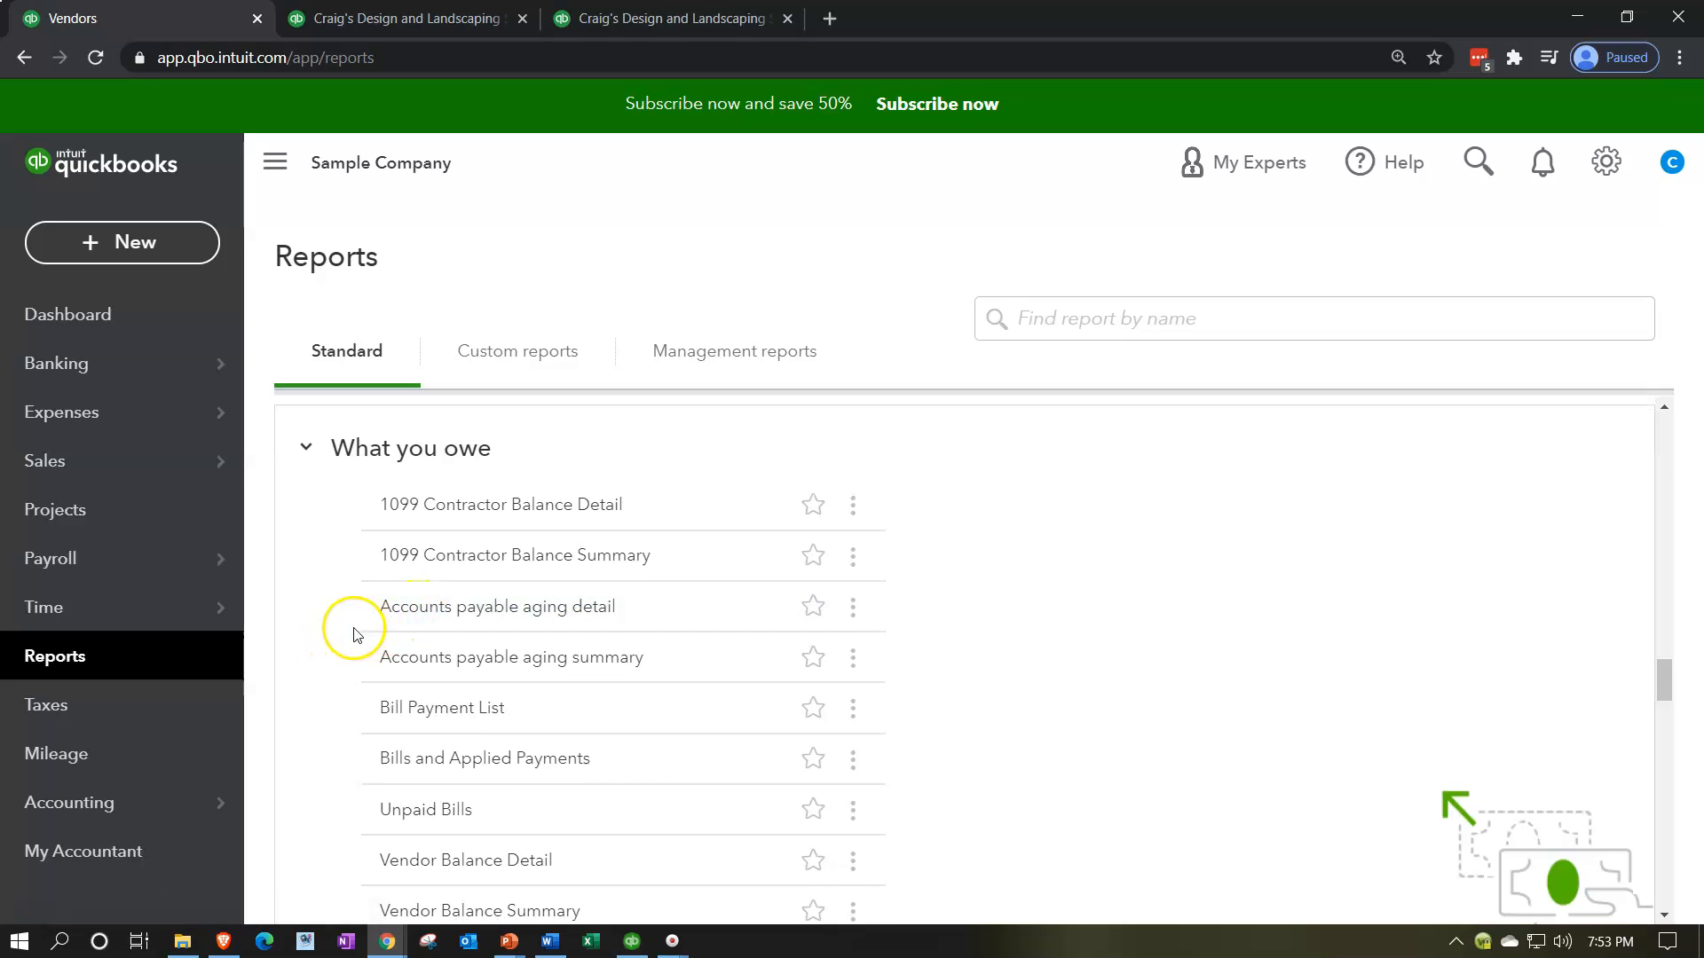
scroll(336, 636, "down", 1)
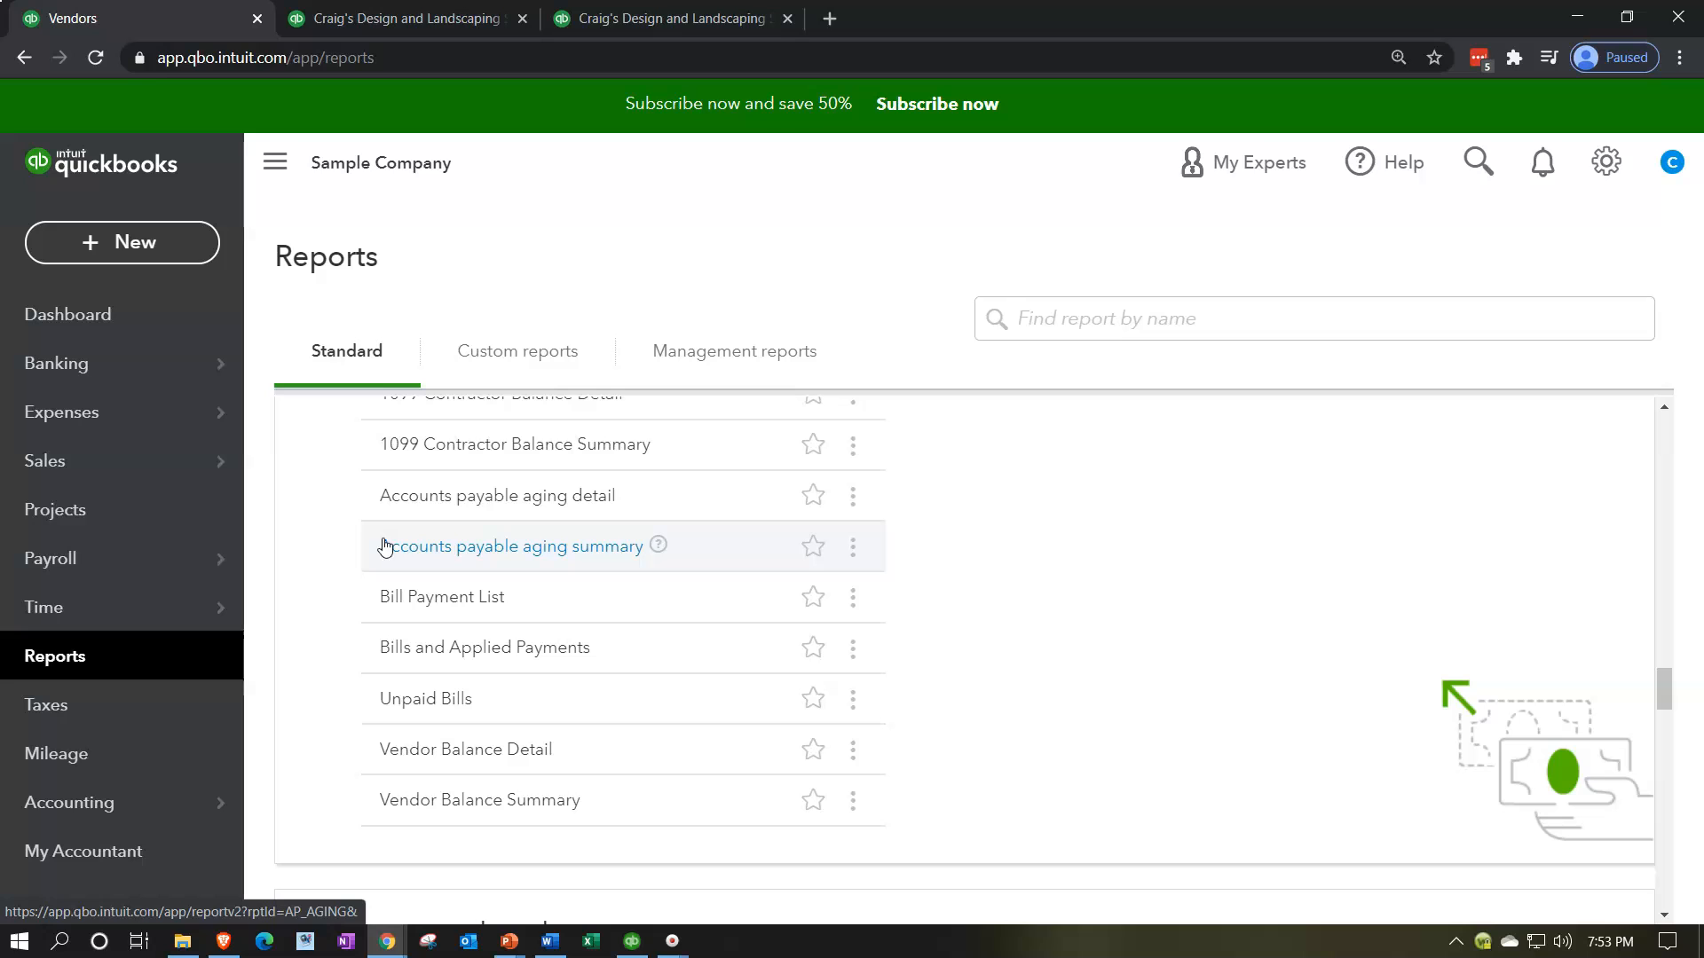
left_click(444, 504)
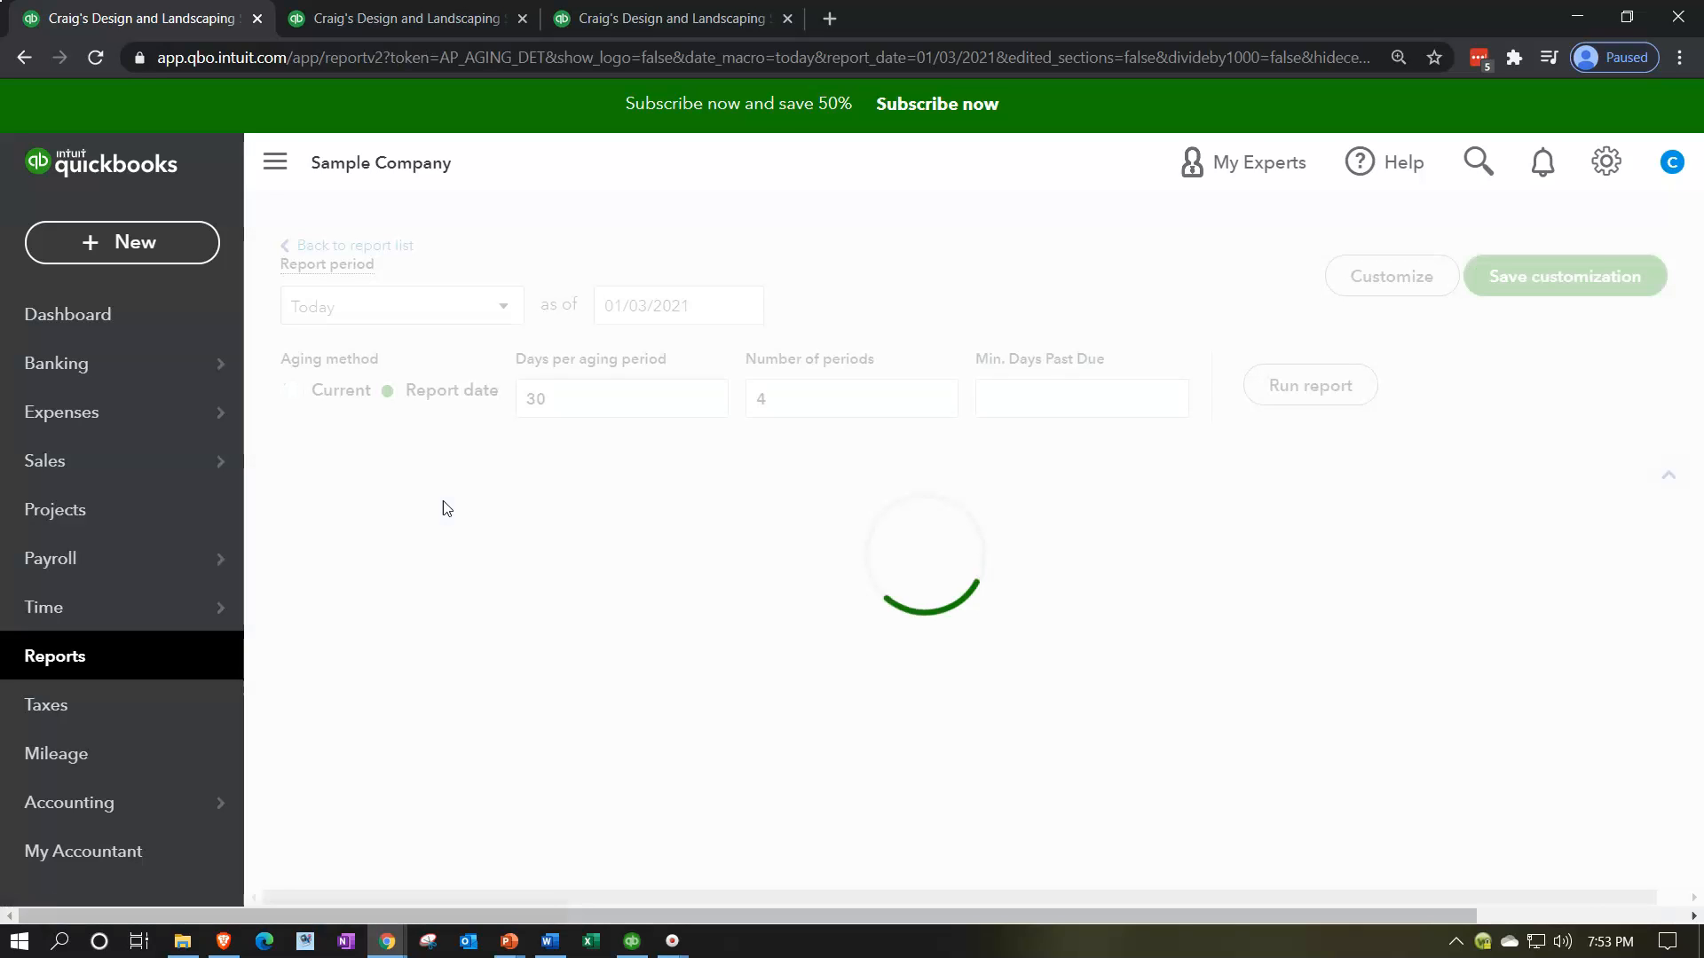
Run the A/P Aging Detail report as of 12/31/2020 and review the open bills by aging period.
scroll(448, 501, "up", 3)
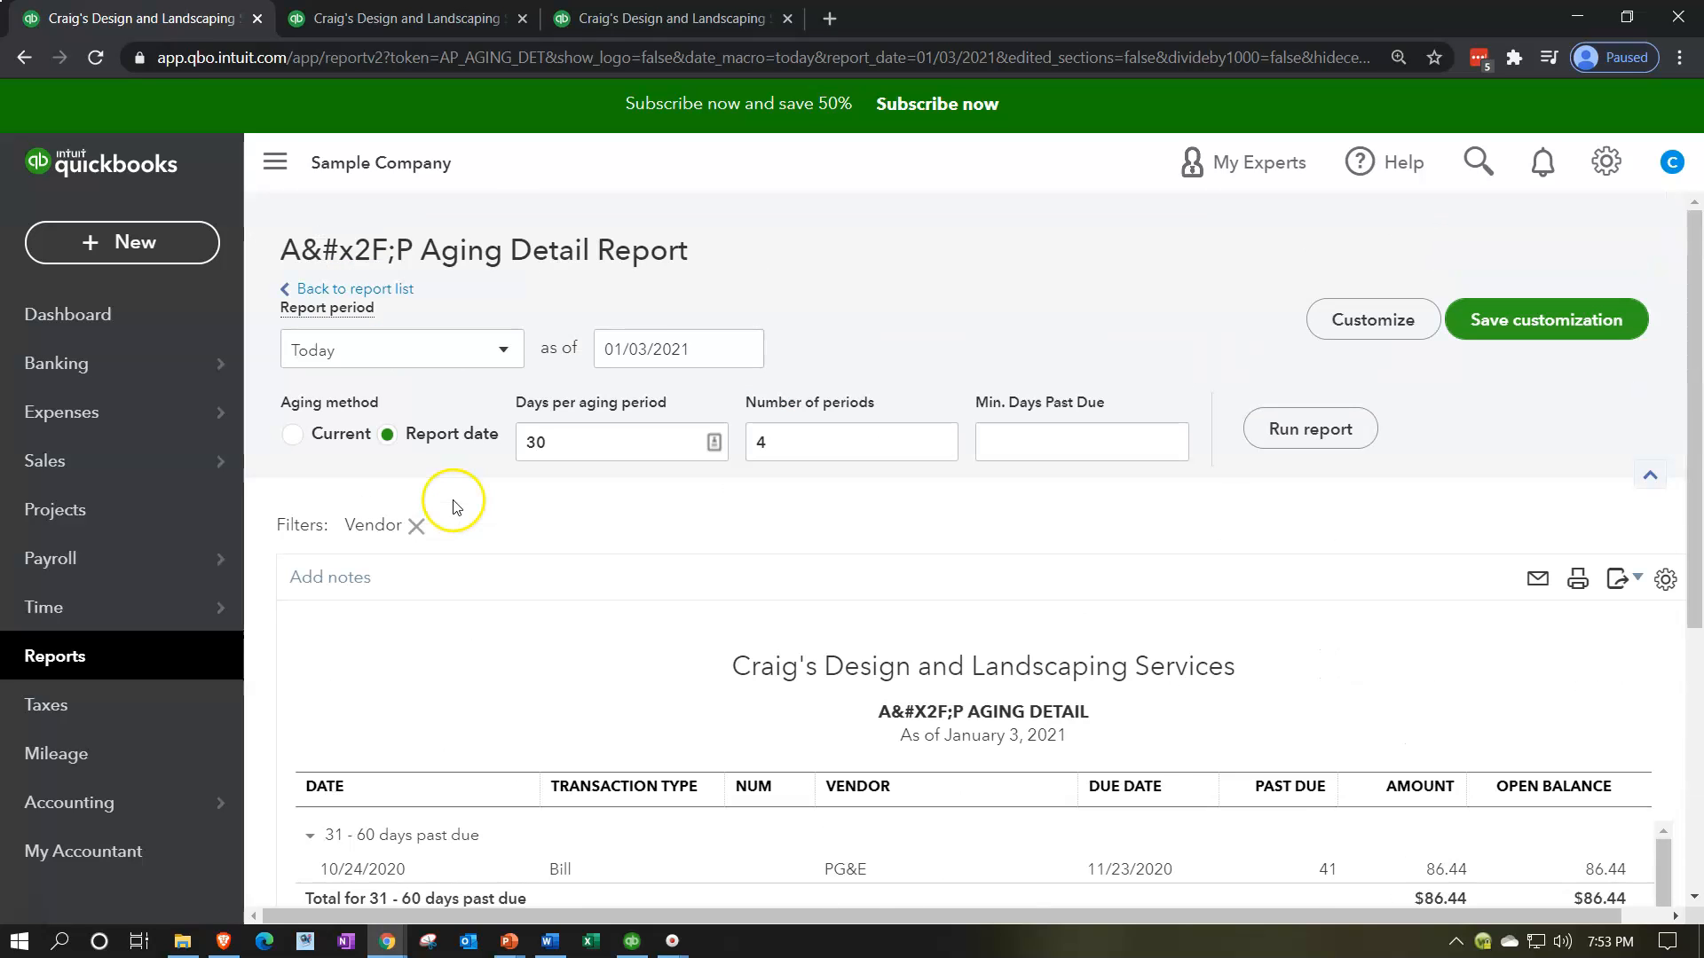
triple_click(720, 359)
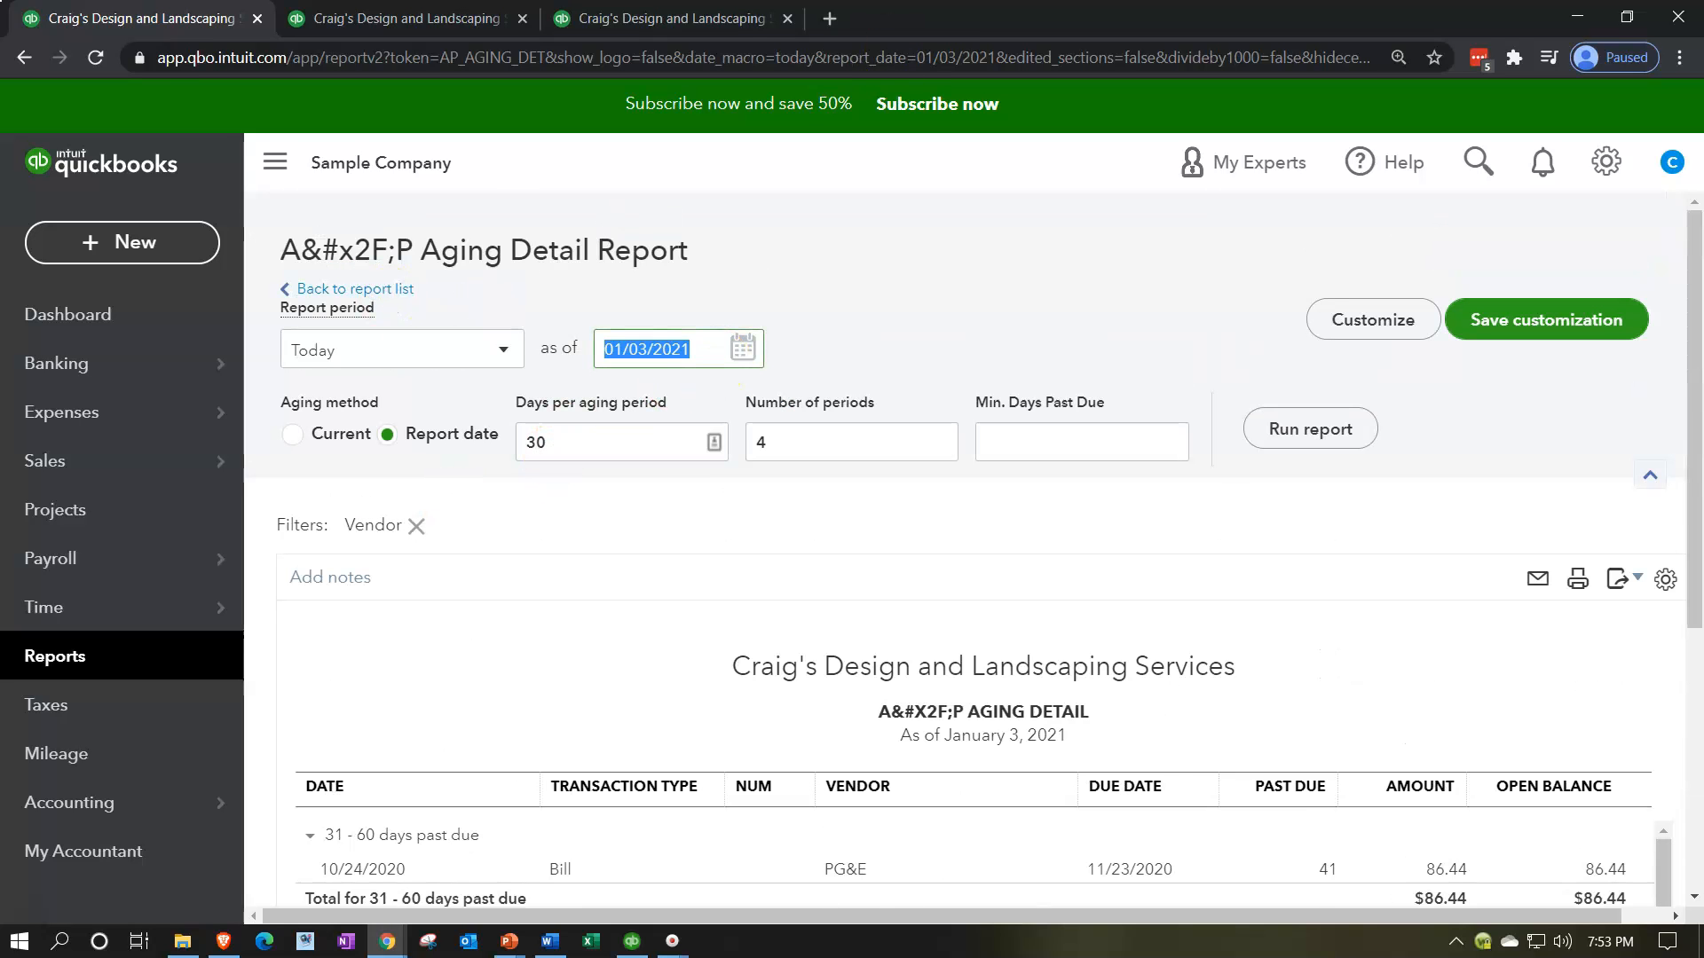
type("12/31/2020")
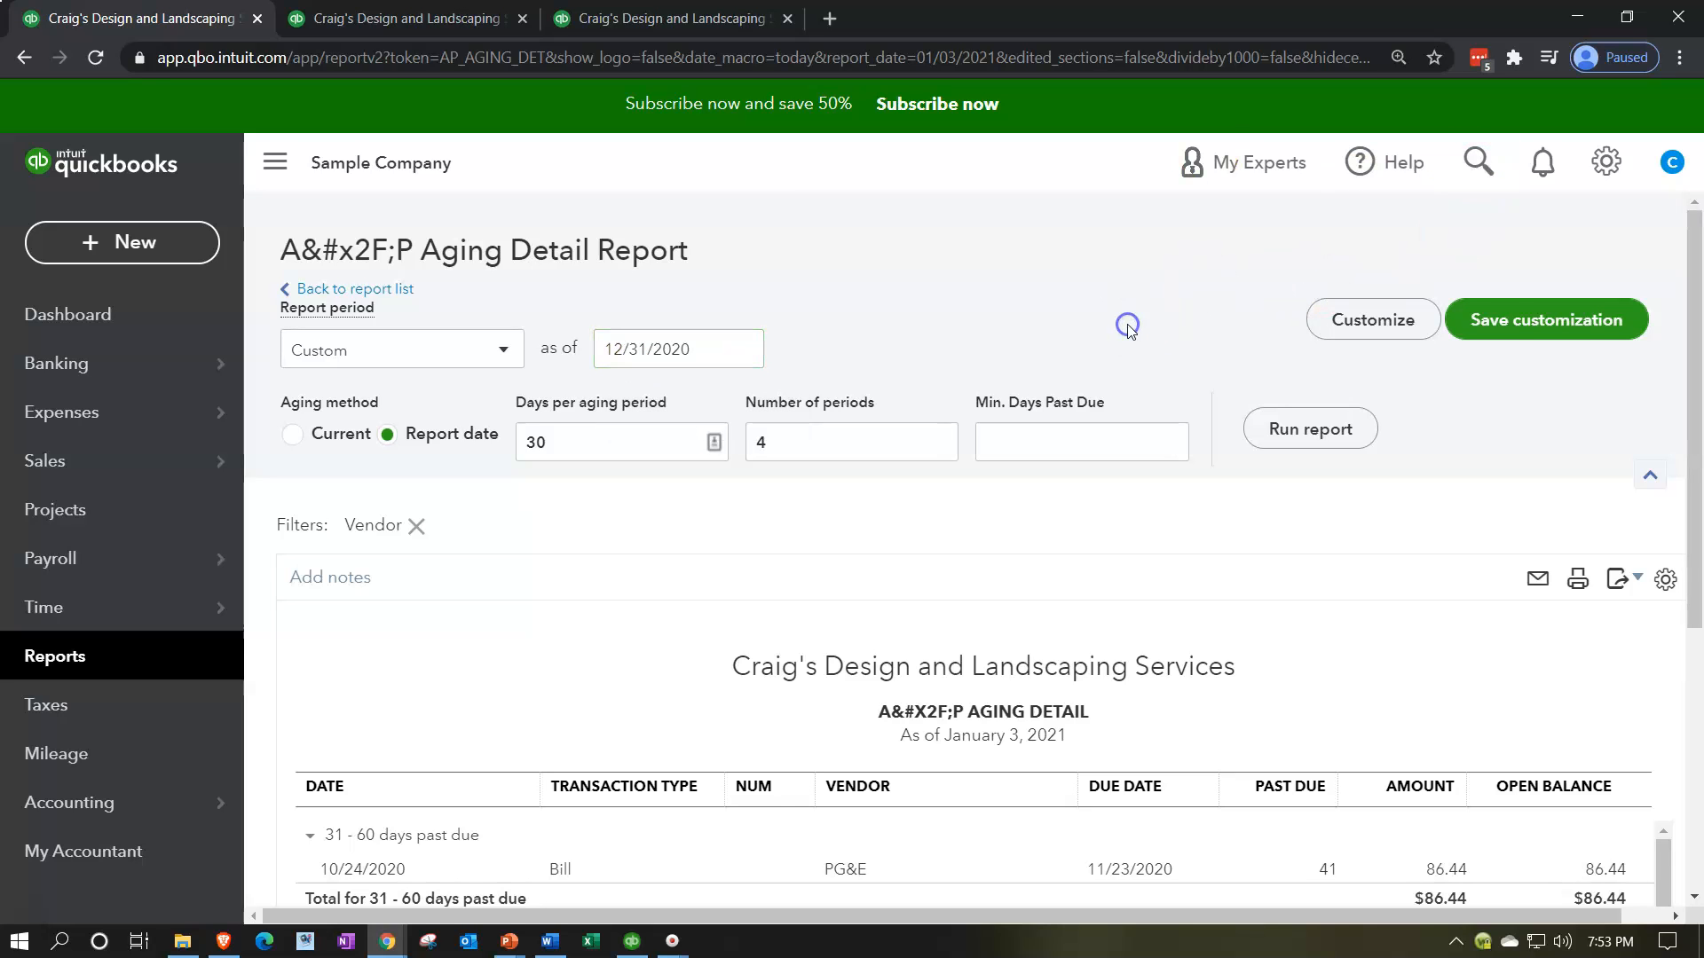
left_click(1310, 429)
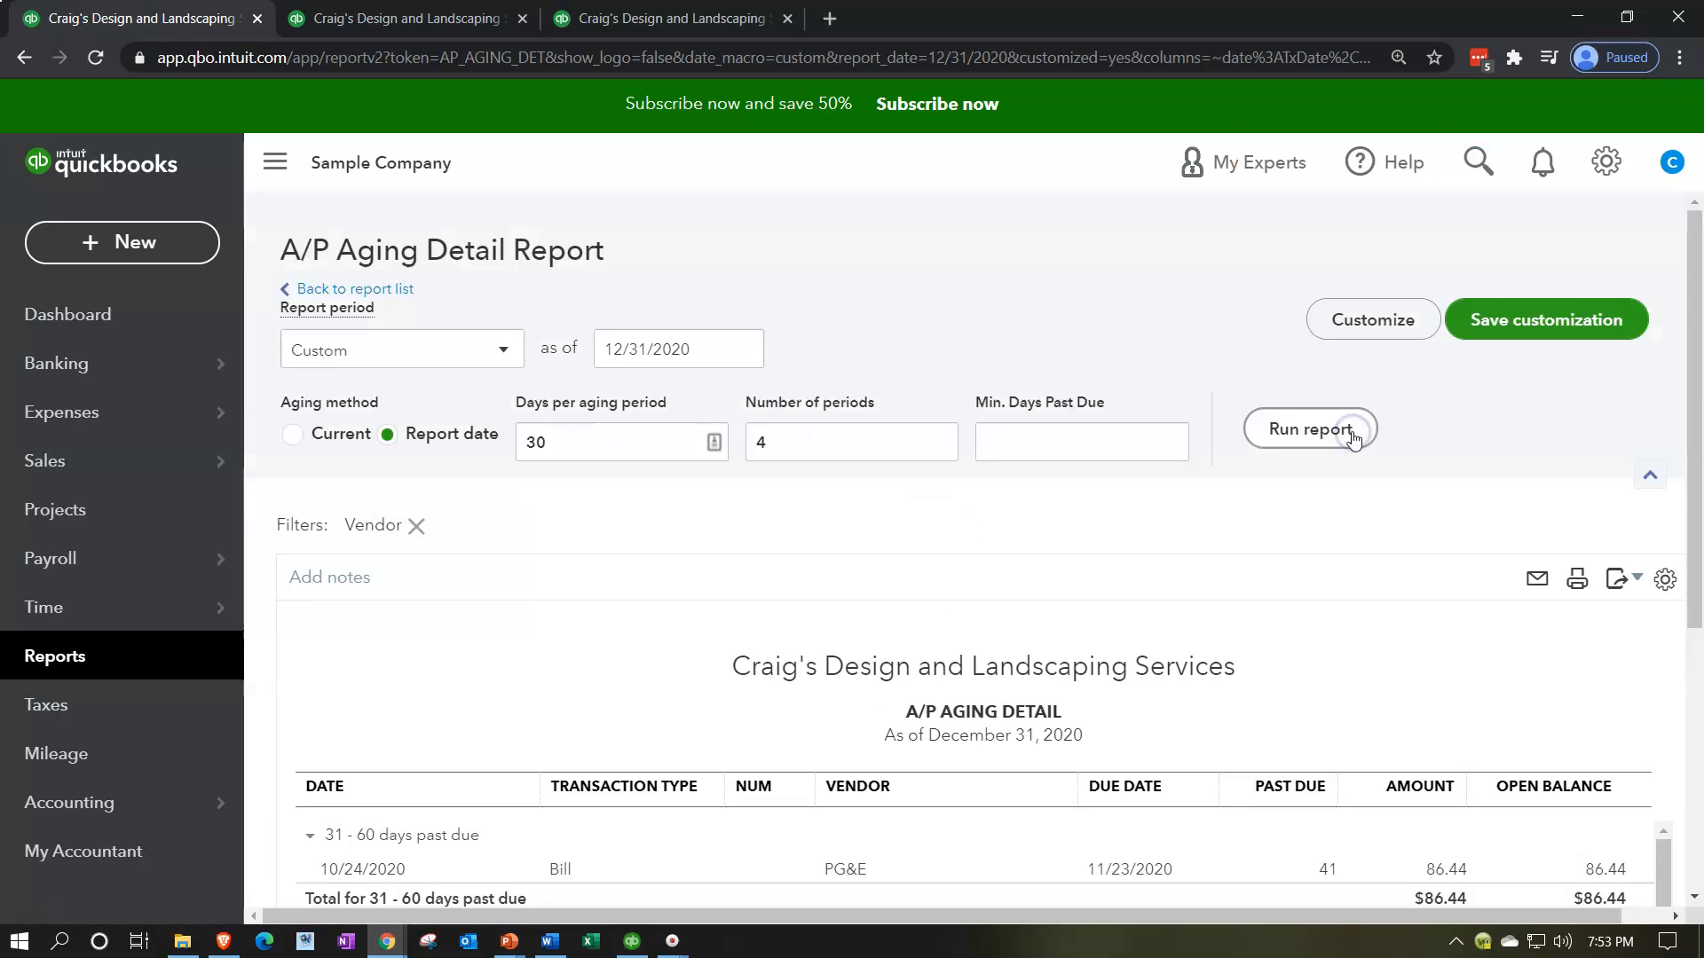
scroll(1185, 476, "down", 5)
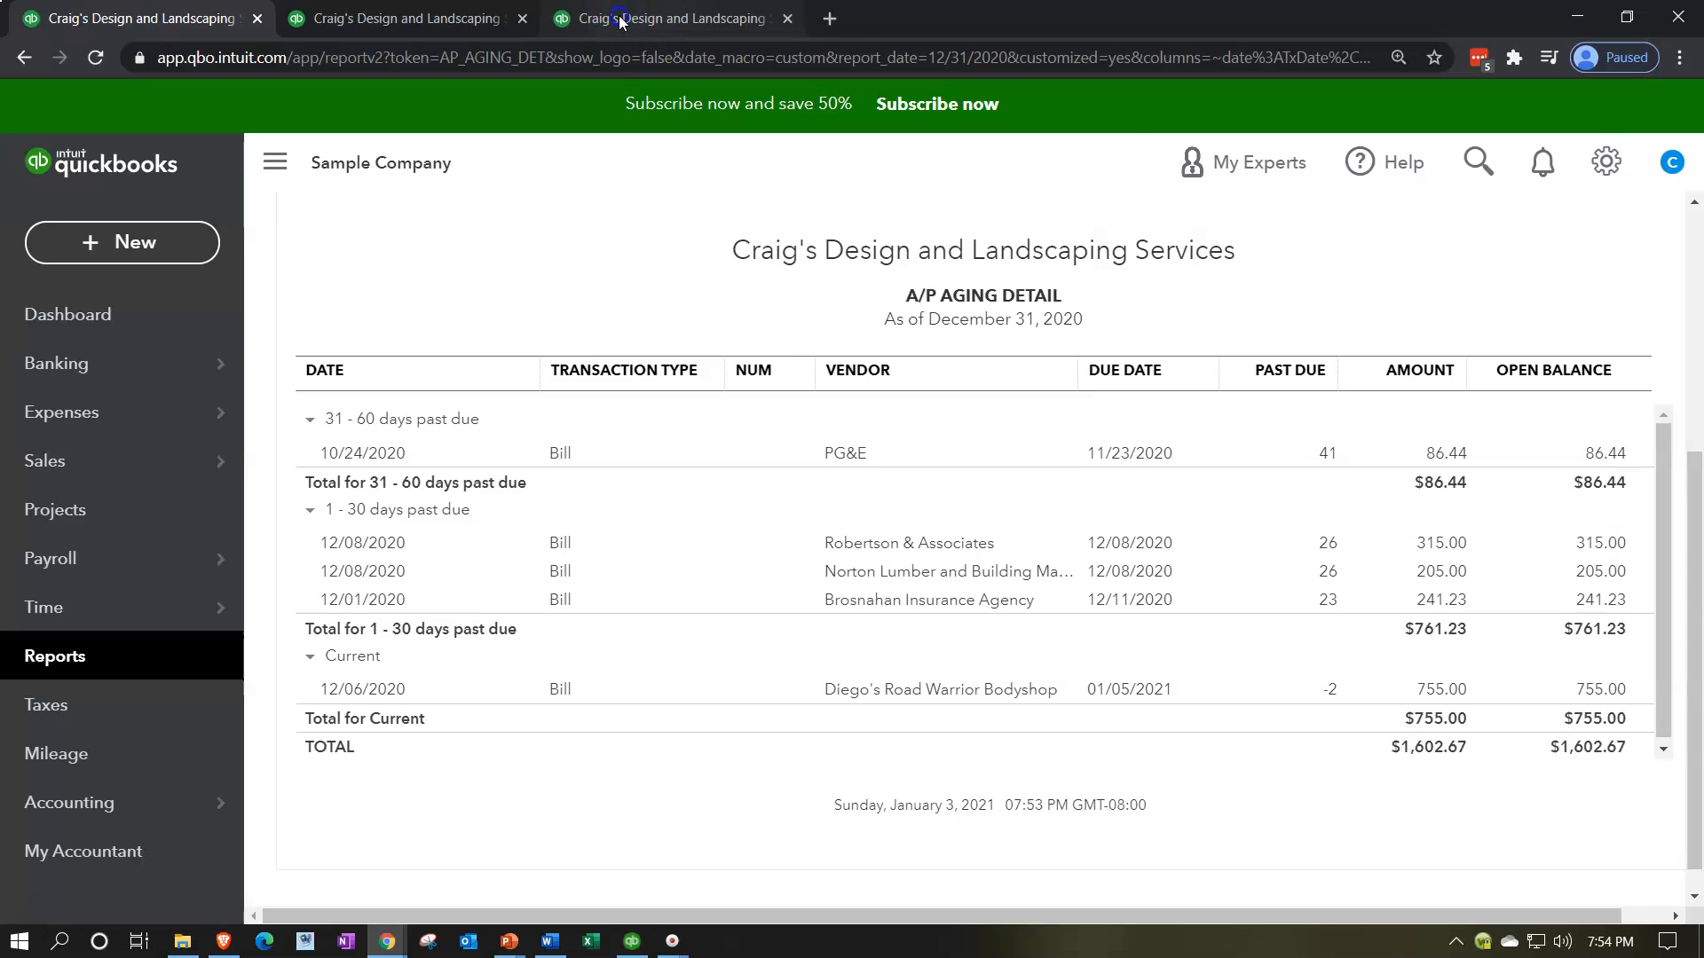
Check the Accounts Payable total on the balance sheet against the A/P Aging Detail report's total.
left_click(674, 20)
scroll(426, 497, "up", 5)
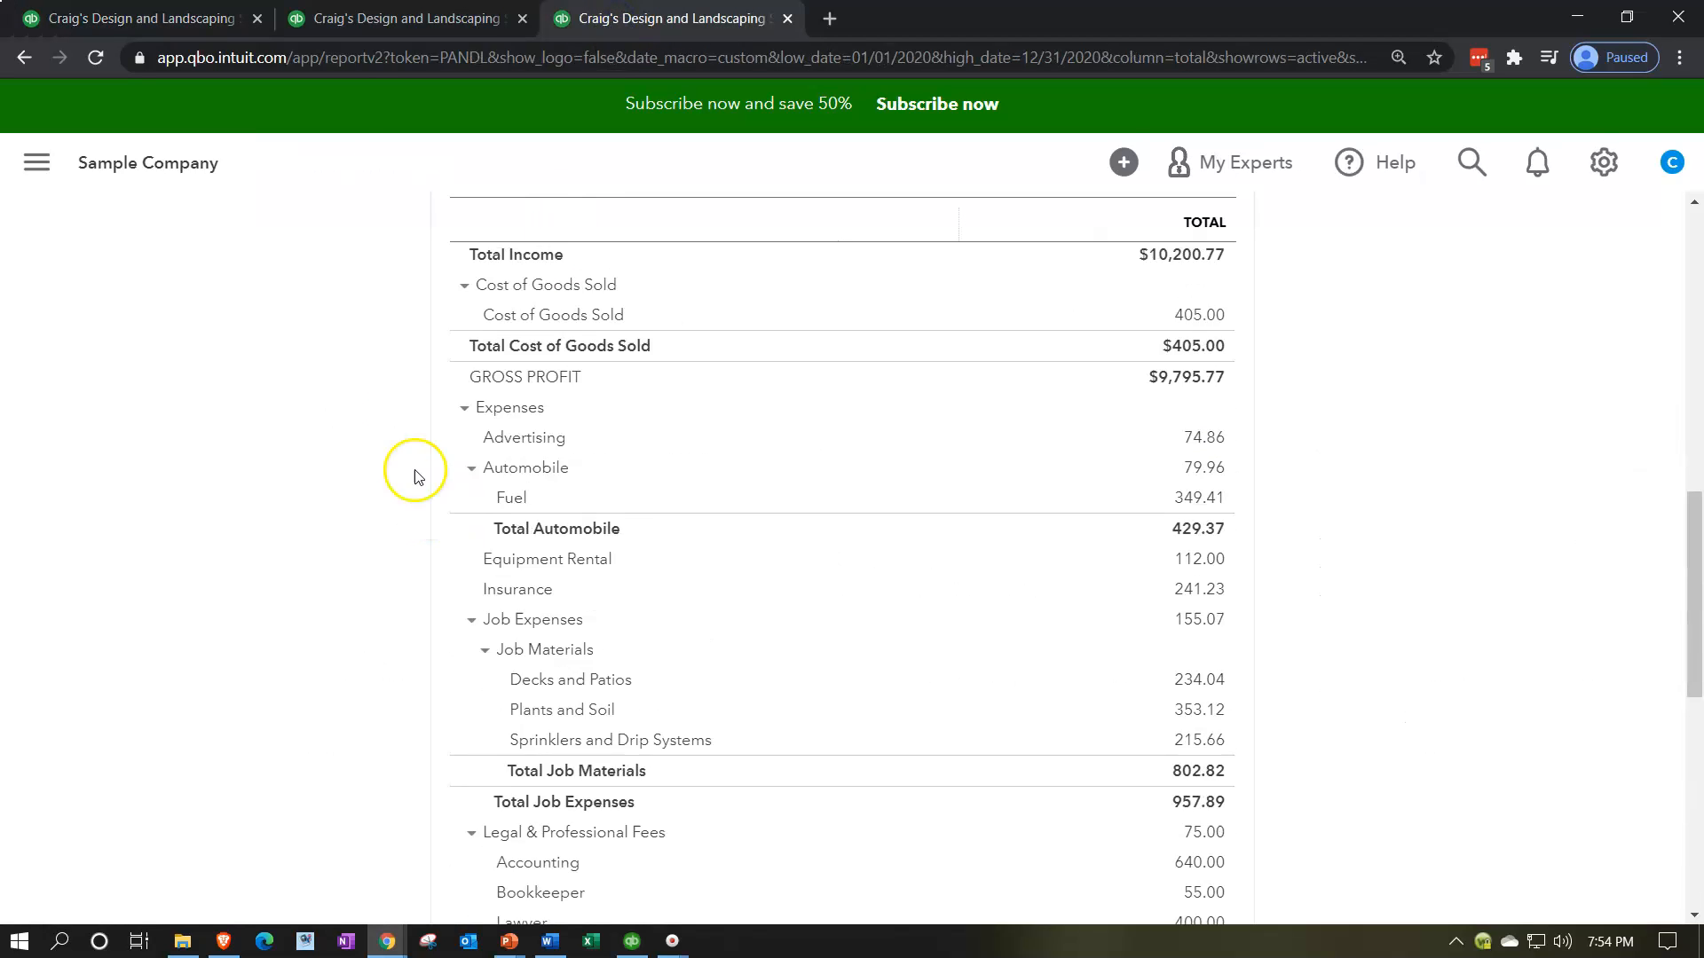
left_click(395, 20)
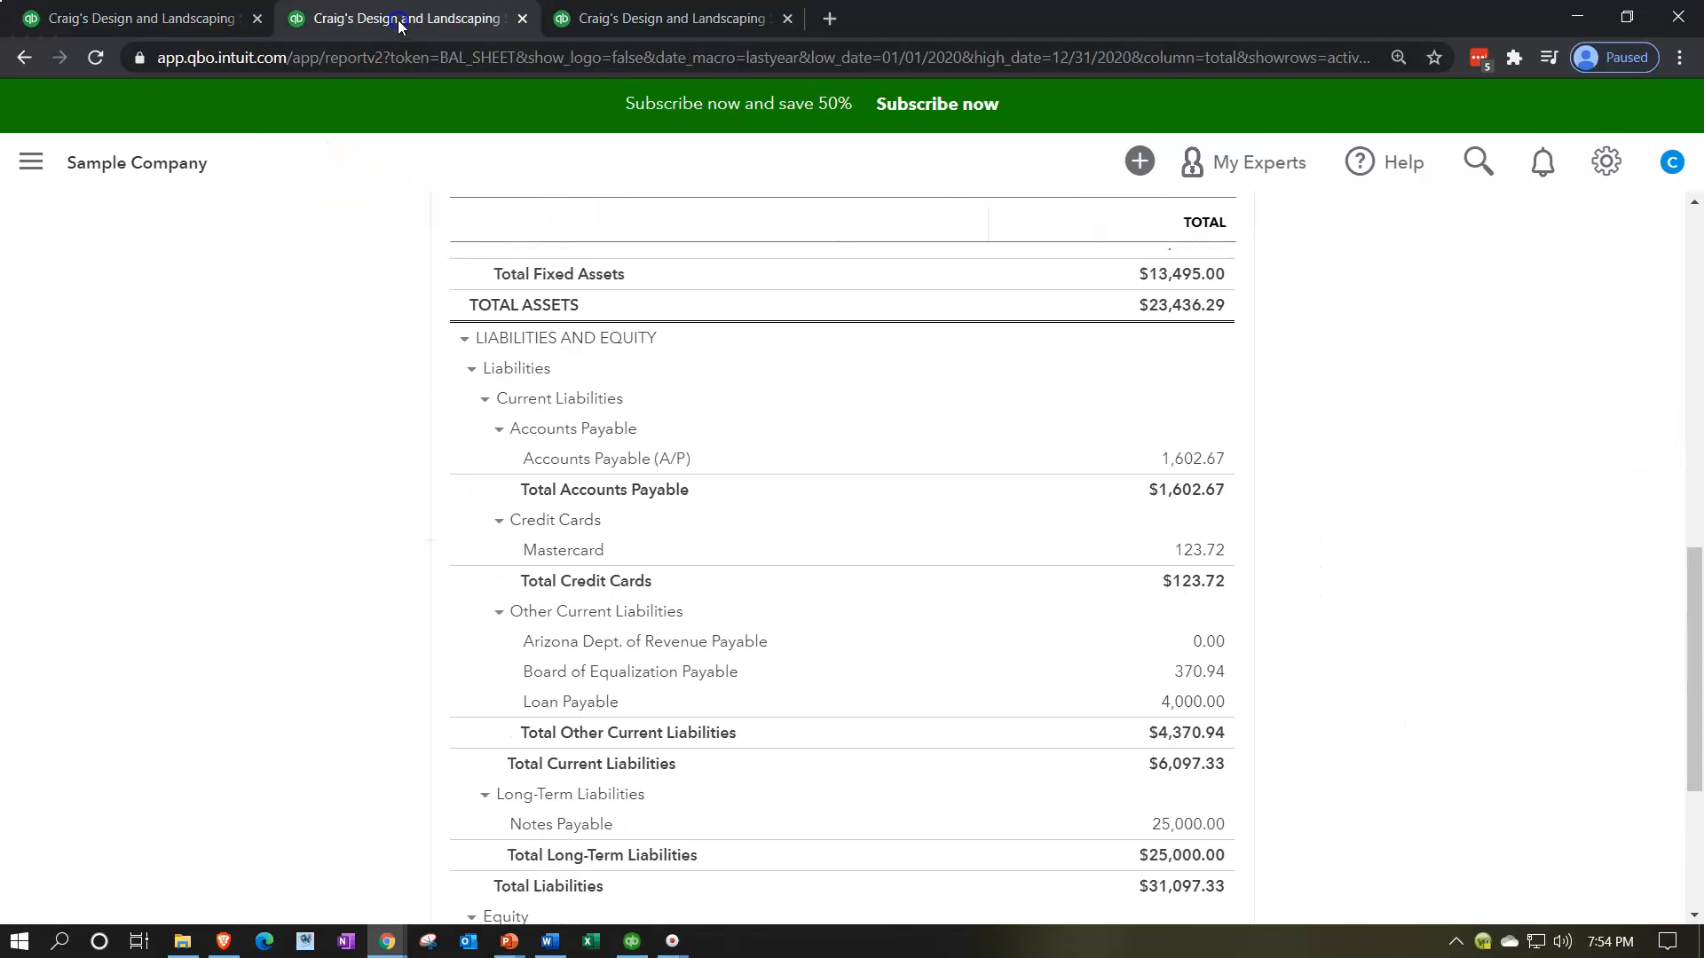
left_click(1172, 473)
left_click(178, 19)
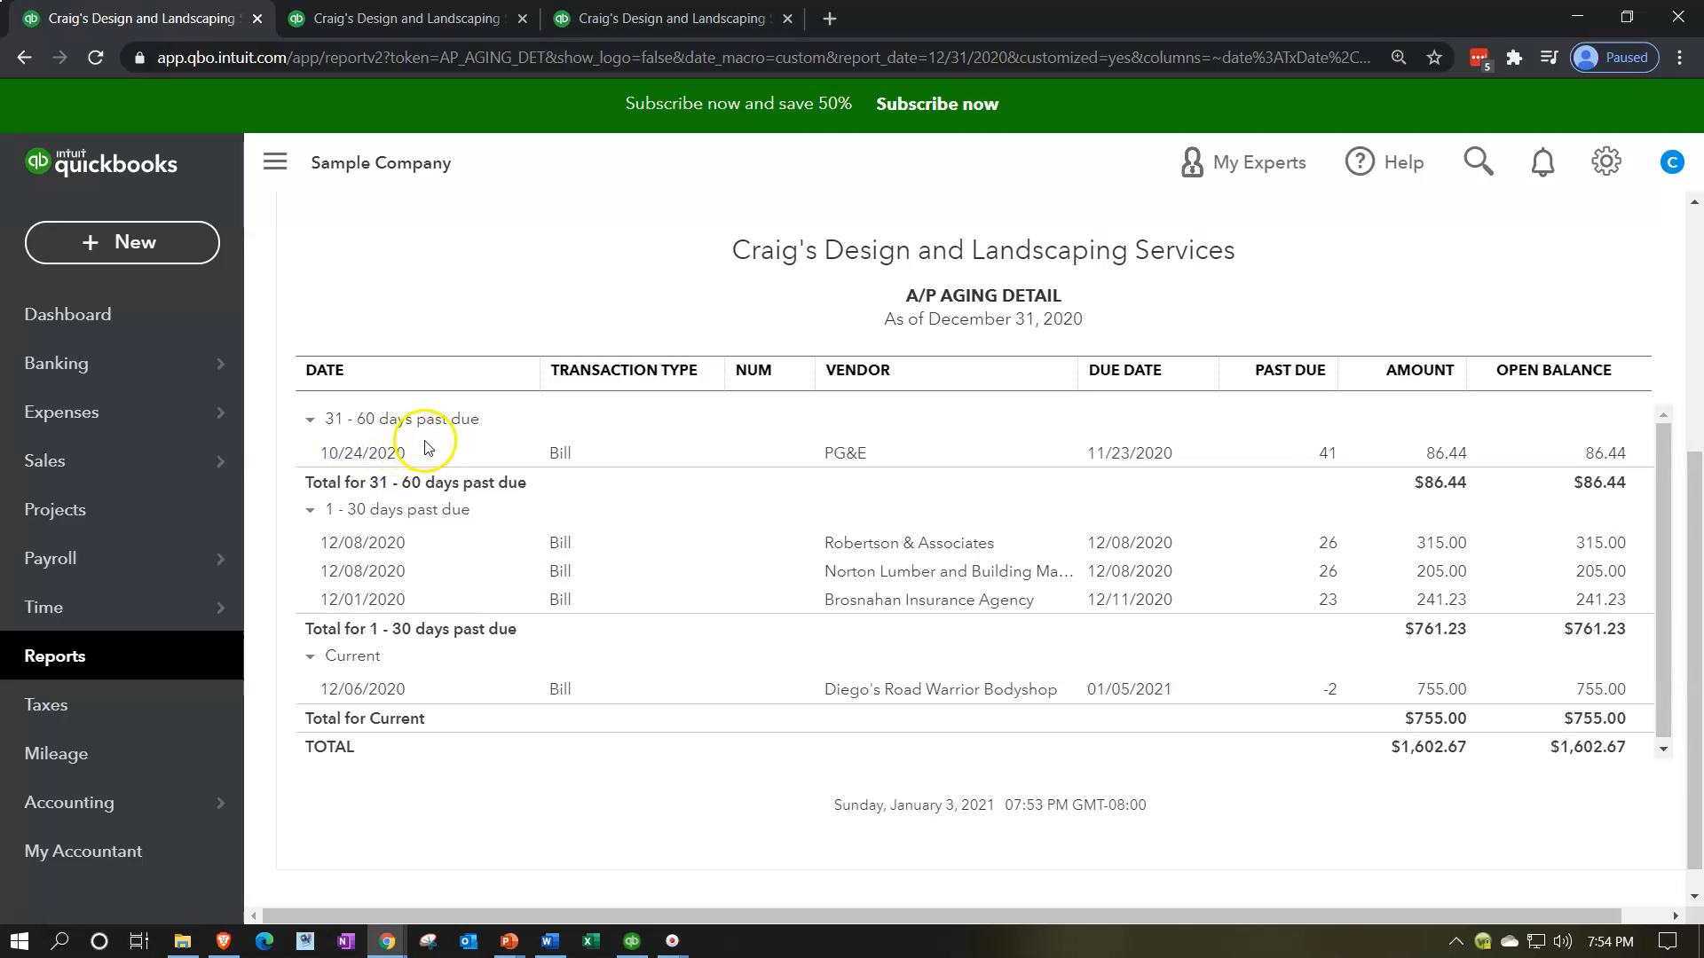
Open the Vendor Balance Detail report from the What you owe group of the standard reports.
left_click(62, 663)
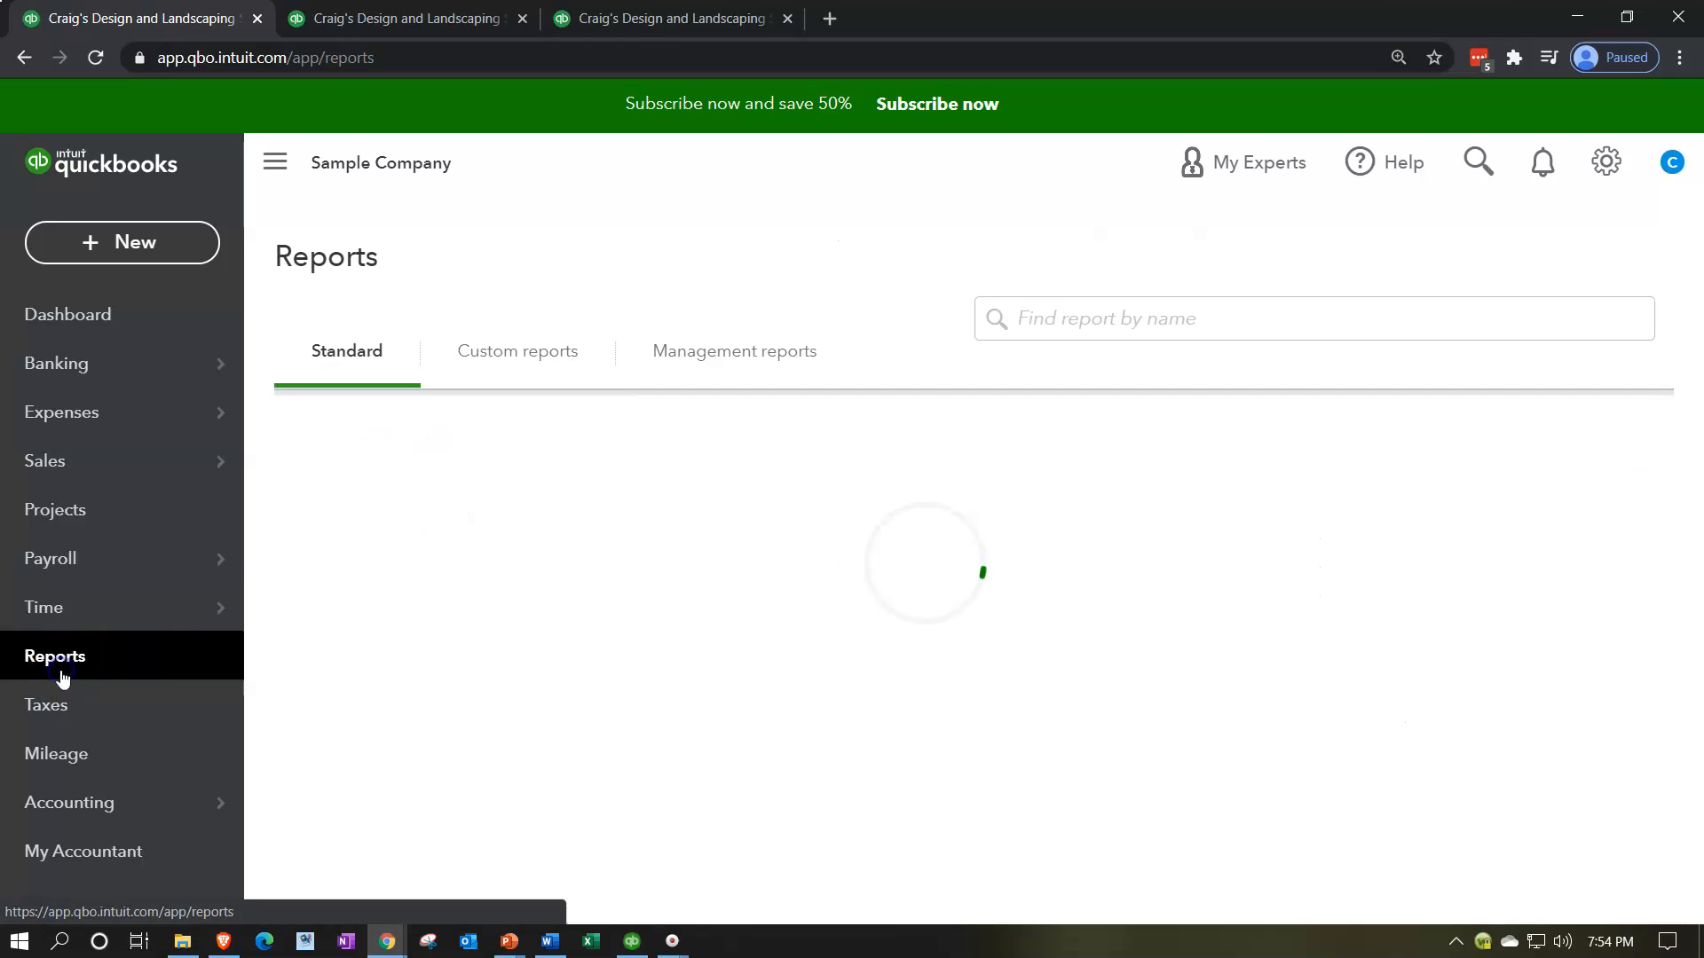
scroll(688, 704, "down", 4)
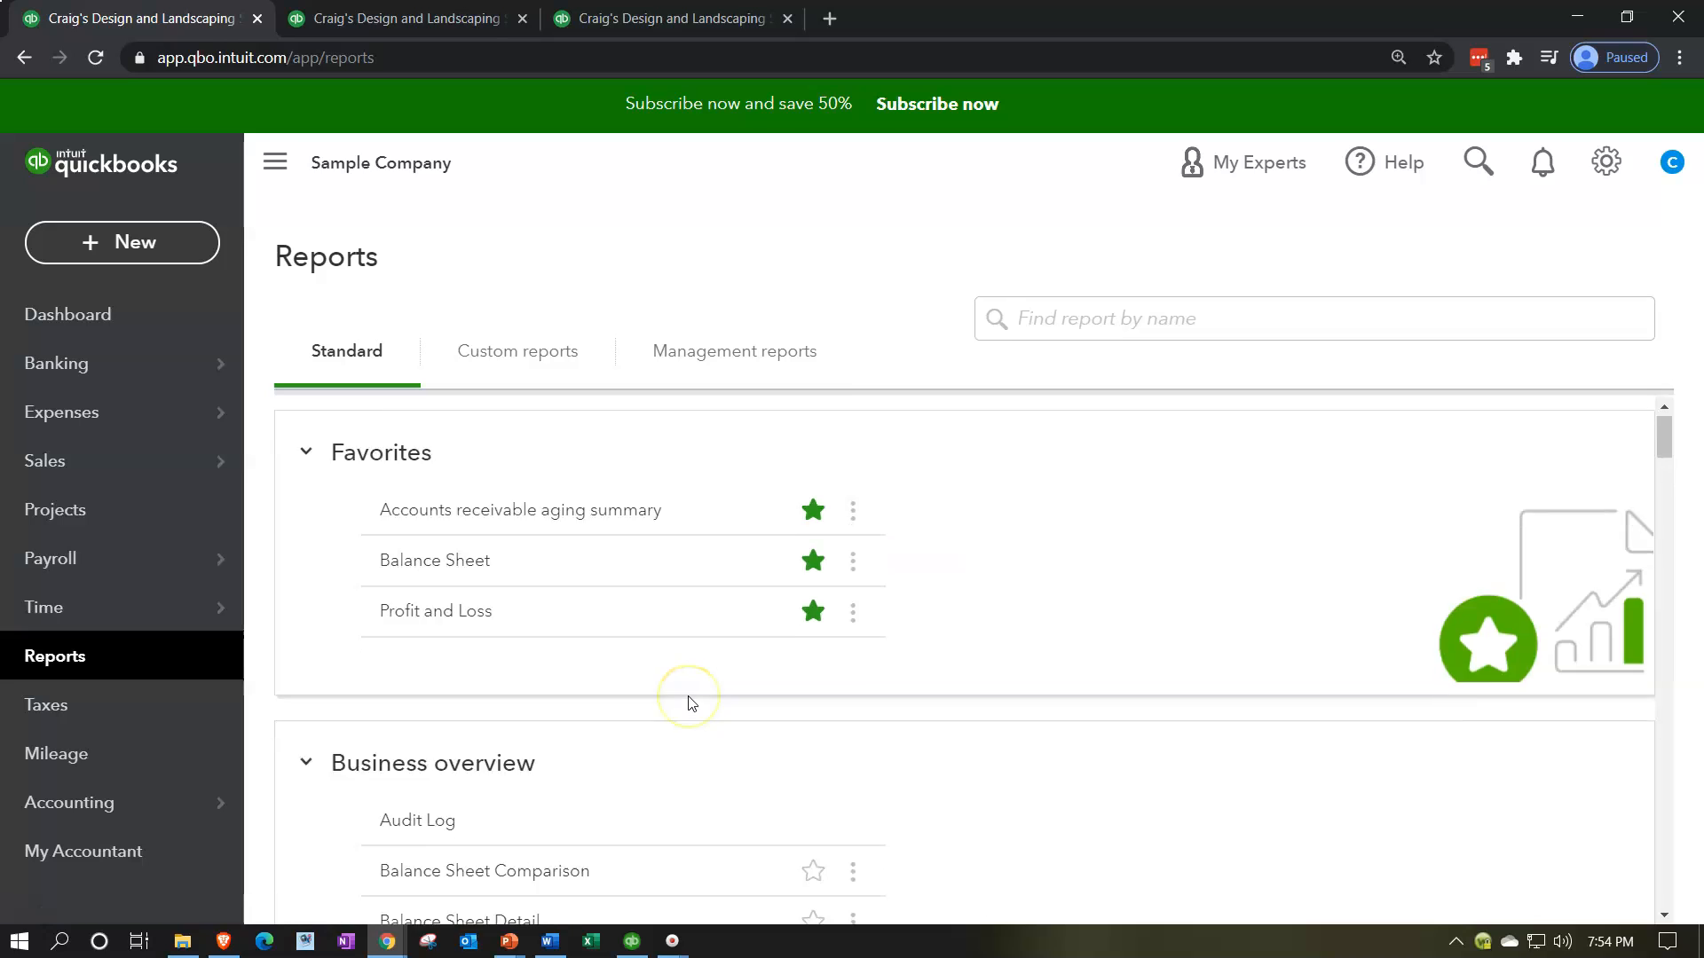
scroll(693, 704, "down", 15)
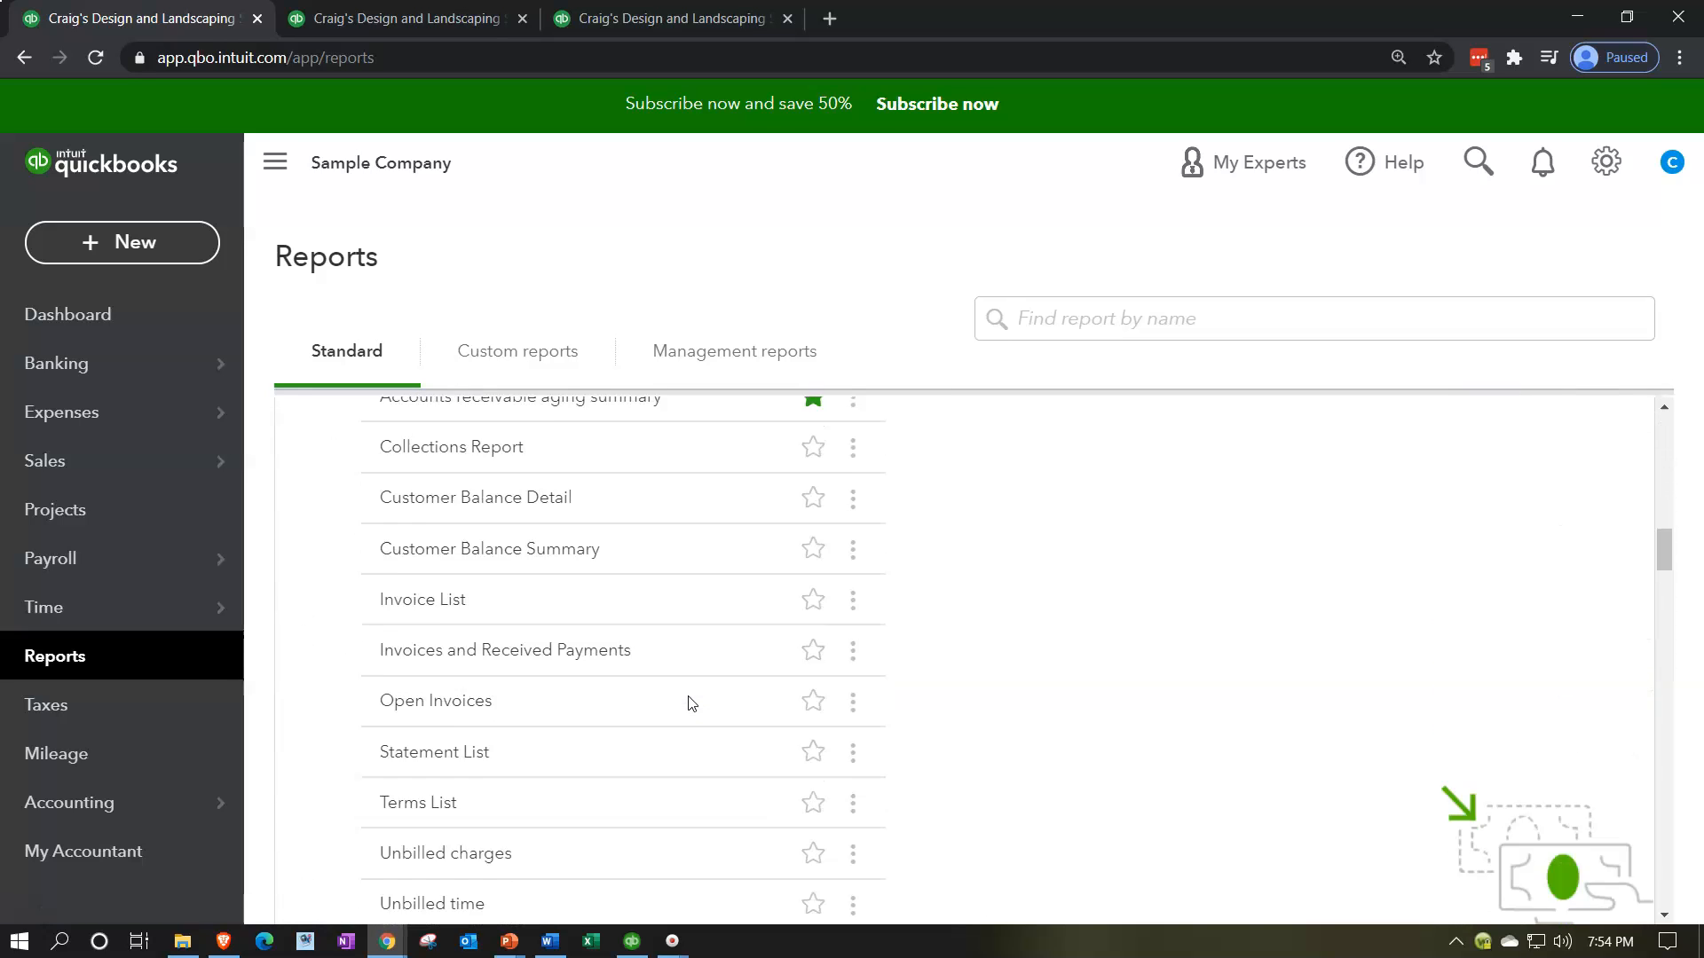
scroll(692, 703, "down", 11)
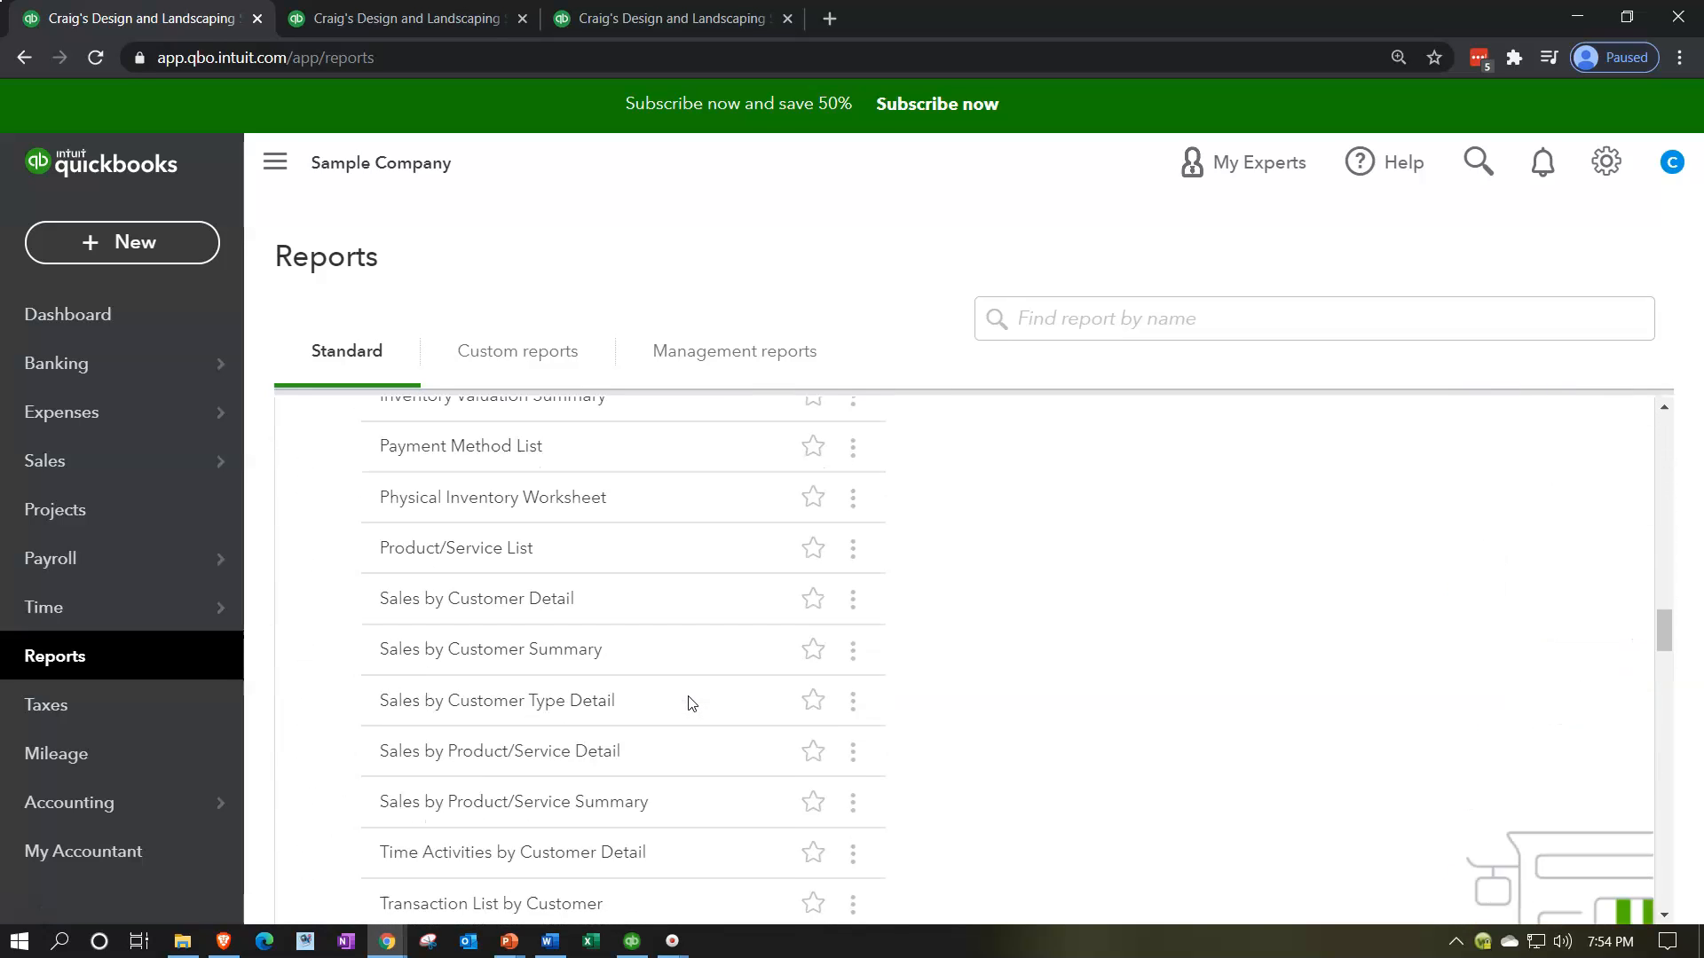
scroll(692, 704, "down", 8)
scroll(692, 703, "up", 5)
scroll(693, 704, "up", 2)
scroll(692, 704, "down", 5)
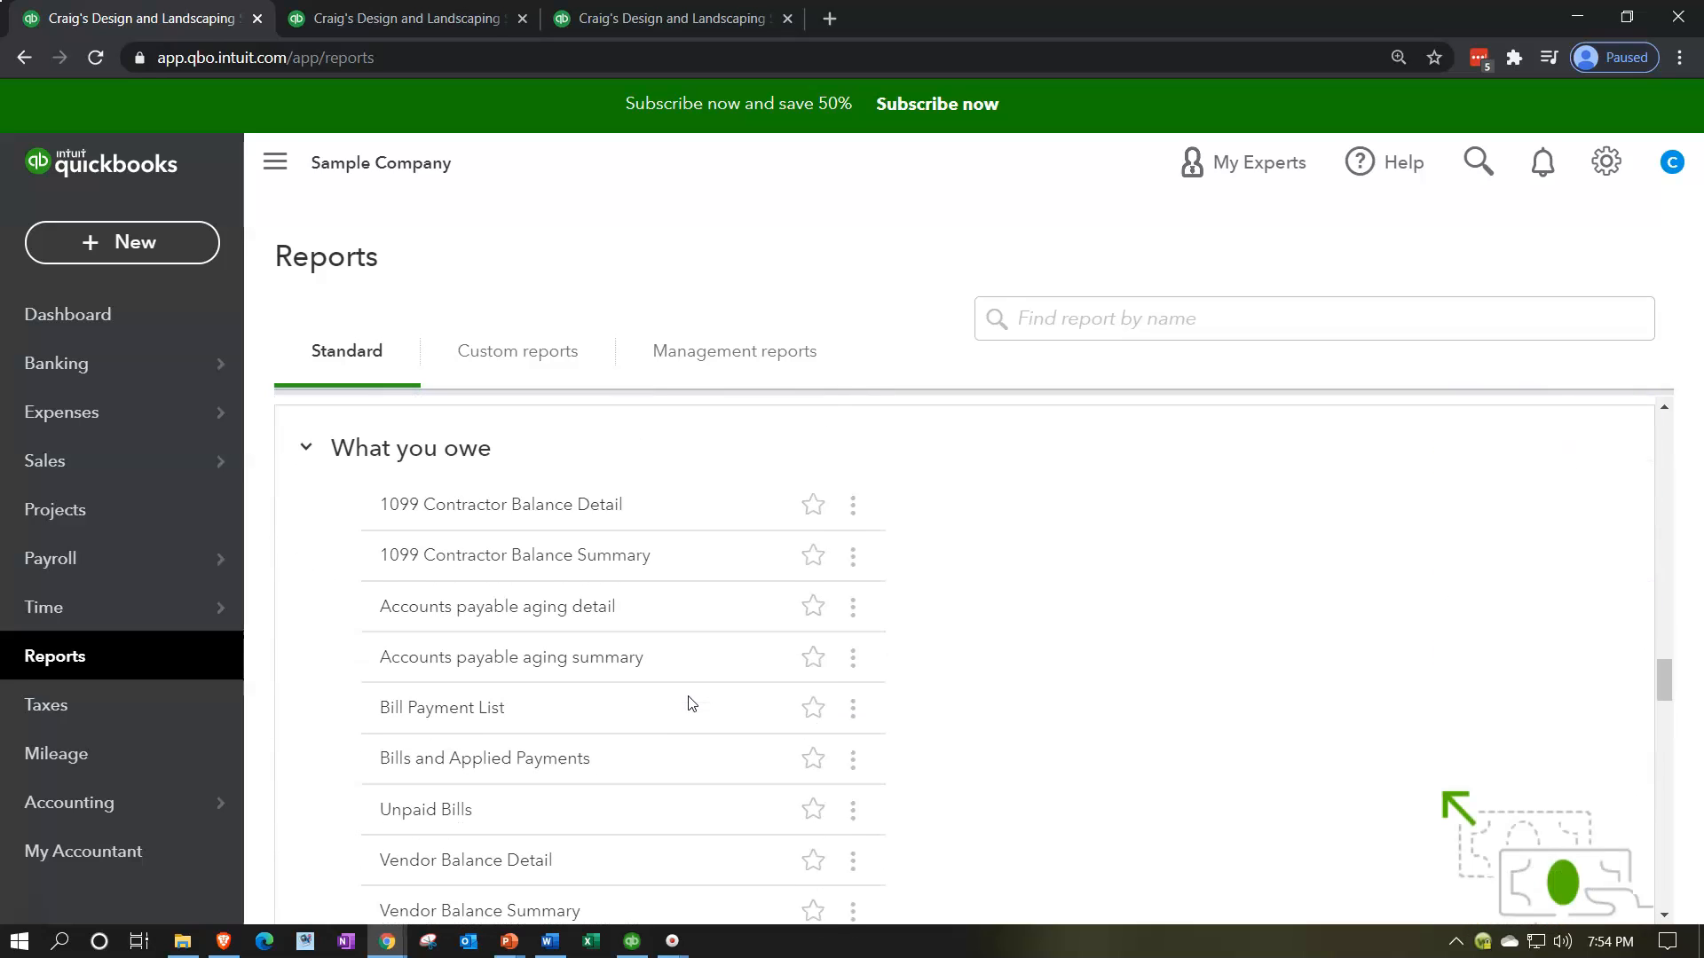
left_click(677, 615)
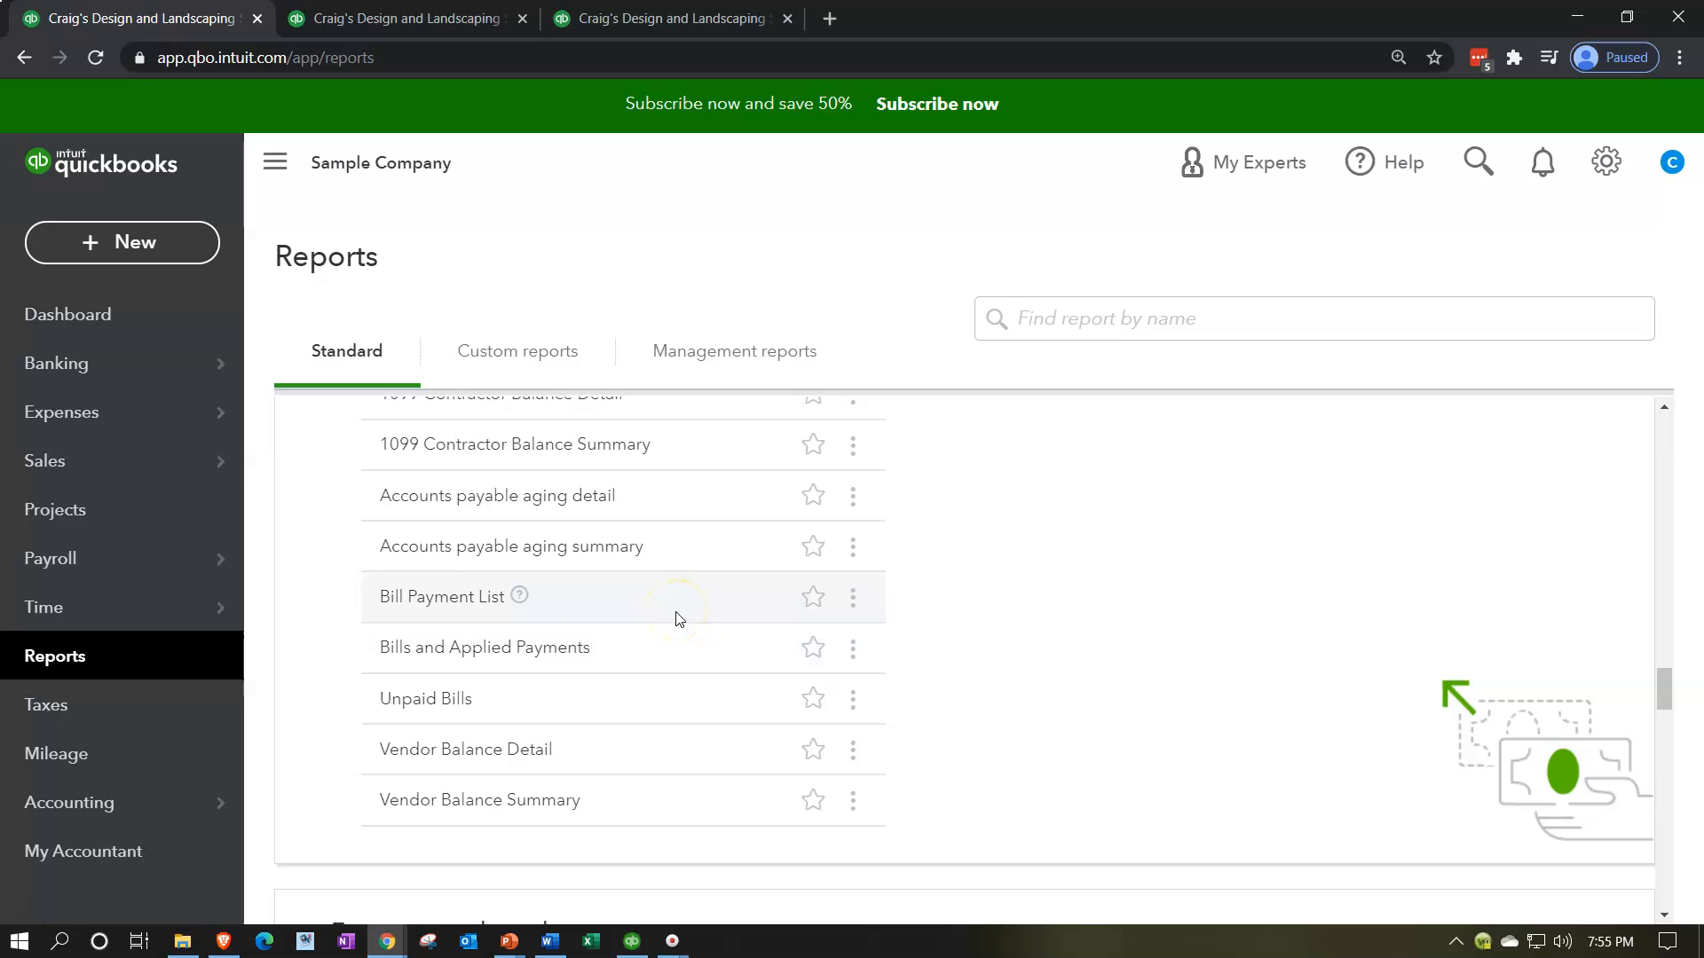
left_click(521, 761)
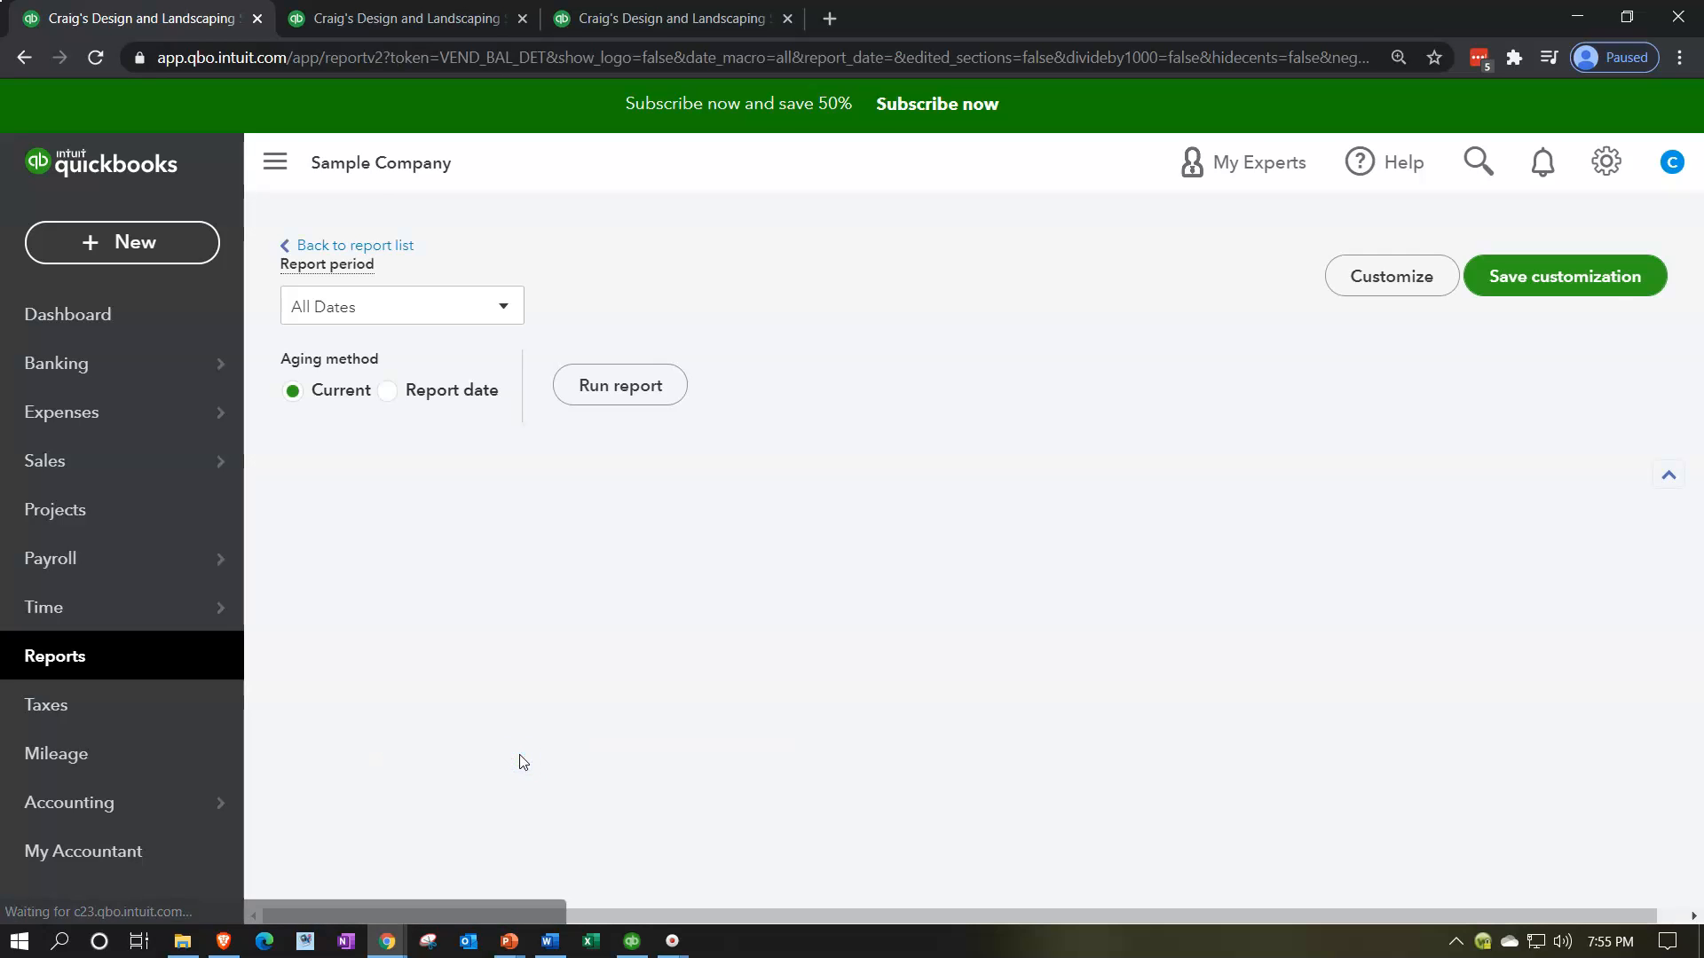
Run the Vendor Balance Detail report for a custom period as of 12/31/2020.
scroll(411, 590, "up", 4)
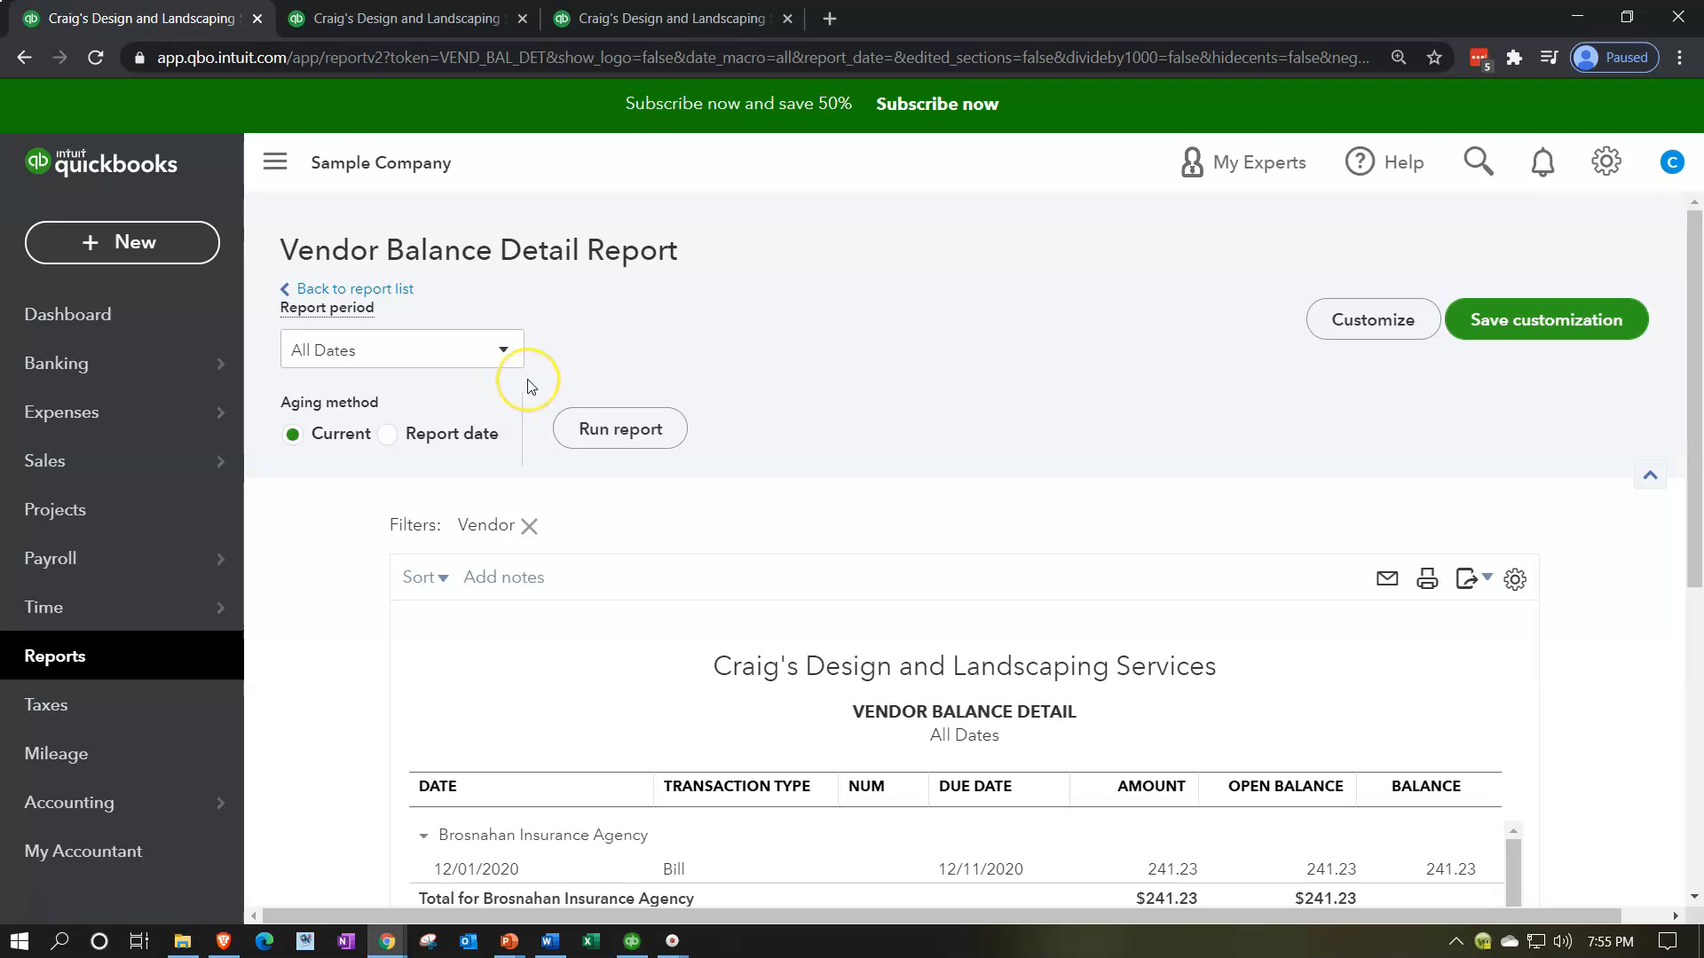
left_click(501, 353)
left_click(343, 430)
type("12/31/2020")
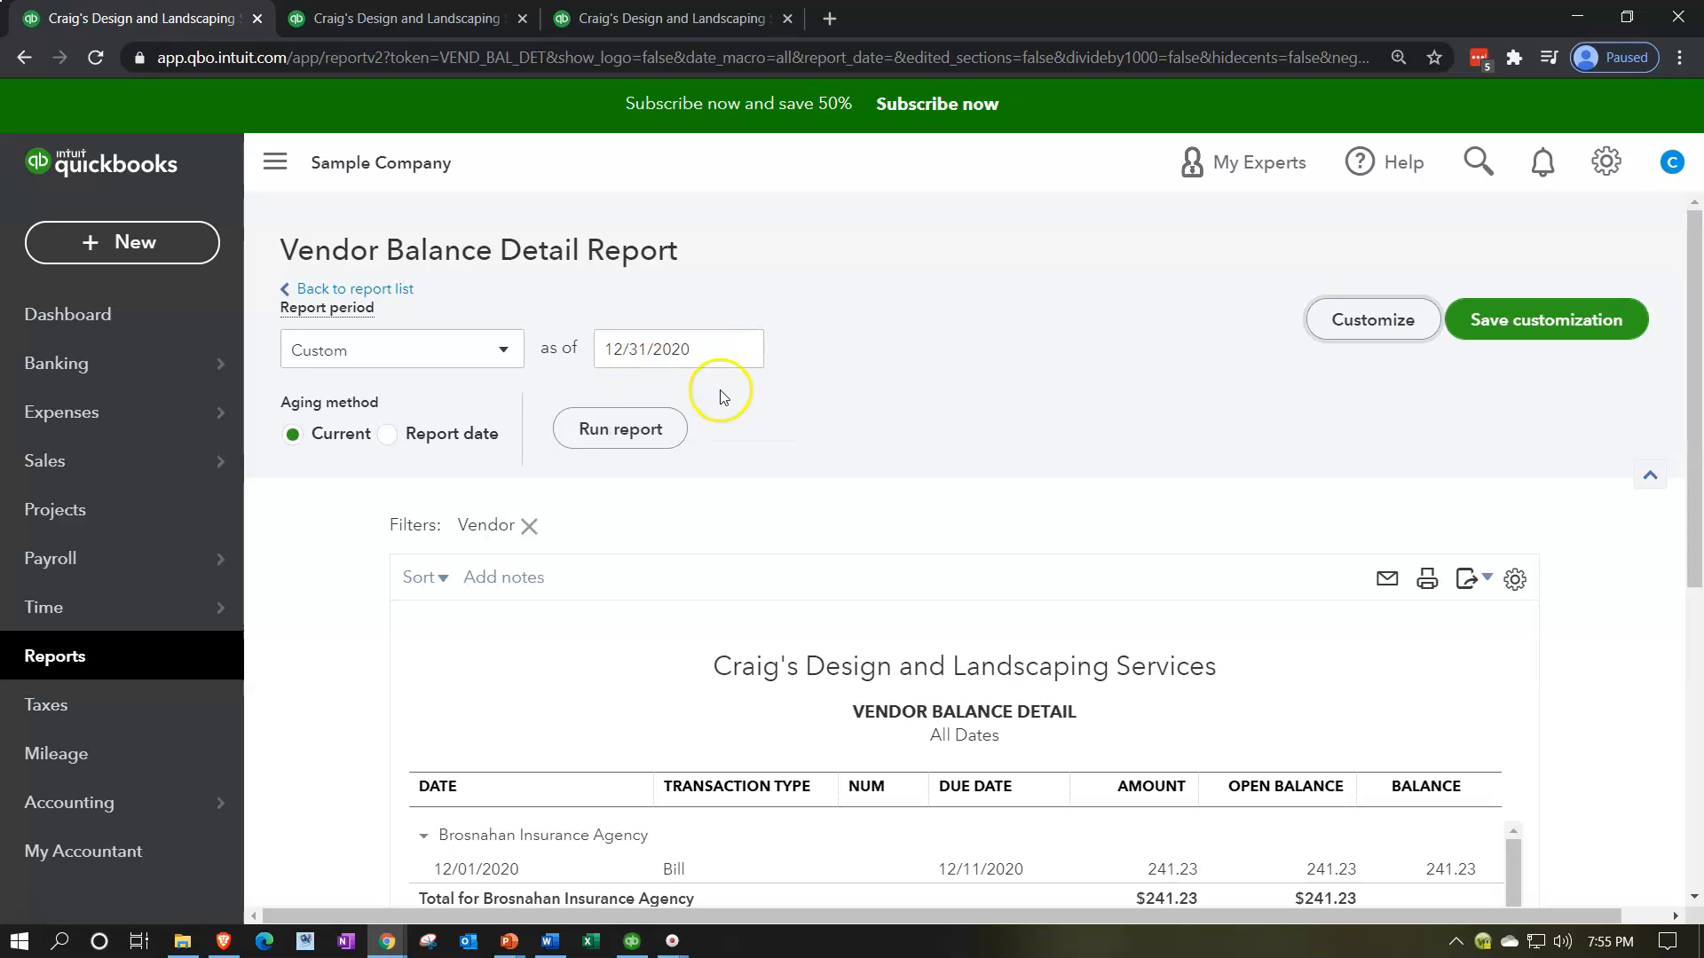
left_click(674, 435)
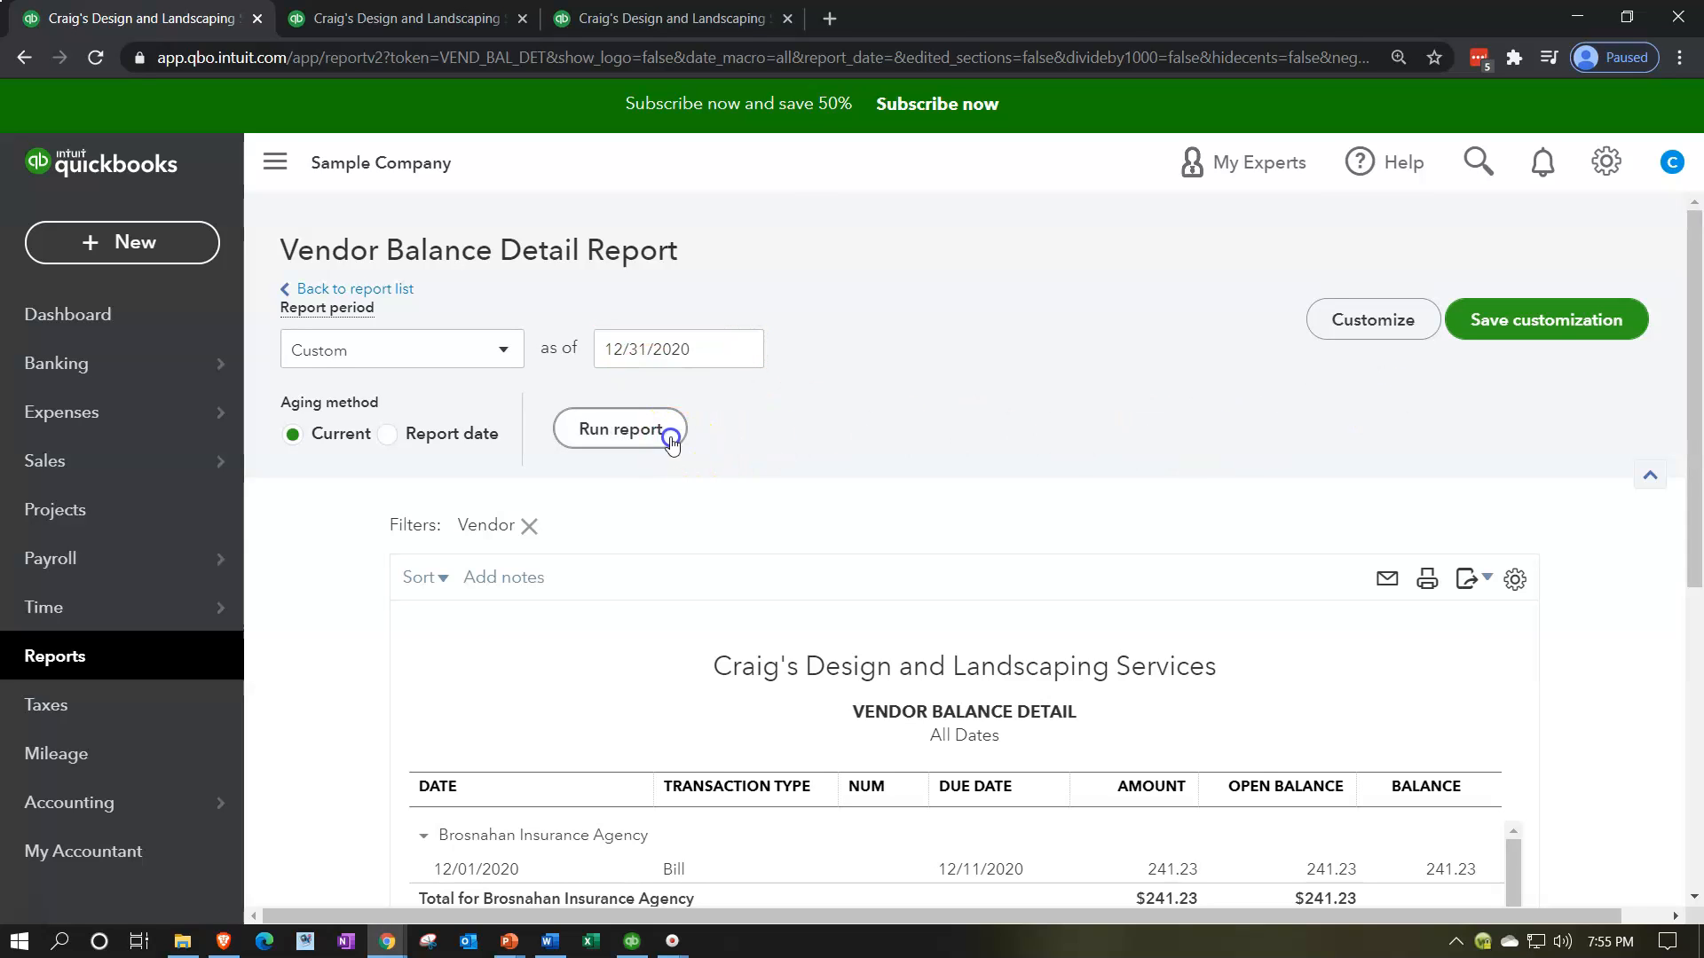
Review the open bills by vendor and compare the report's total with Accounts Payable on the balance sheet.
scroll(563, 551, "down", 3)
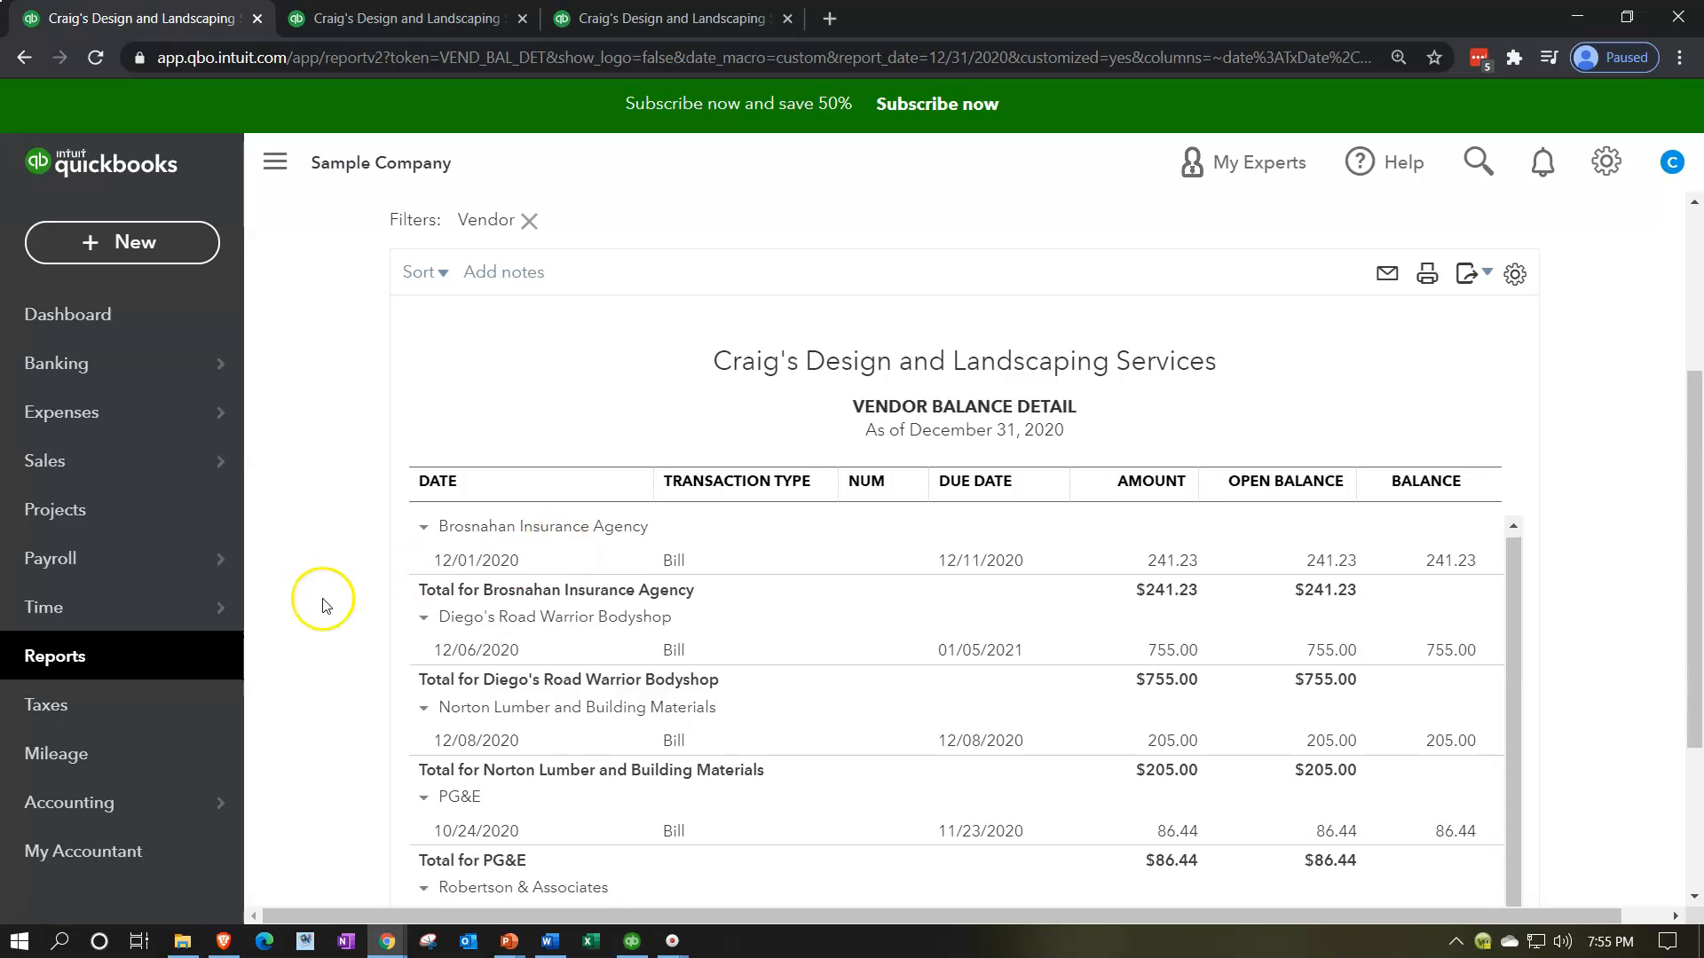
scroll(333, 577, "down", 2)
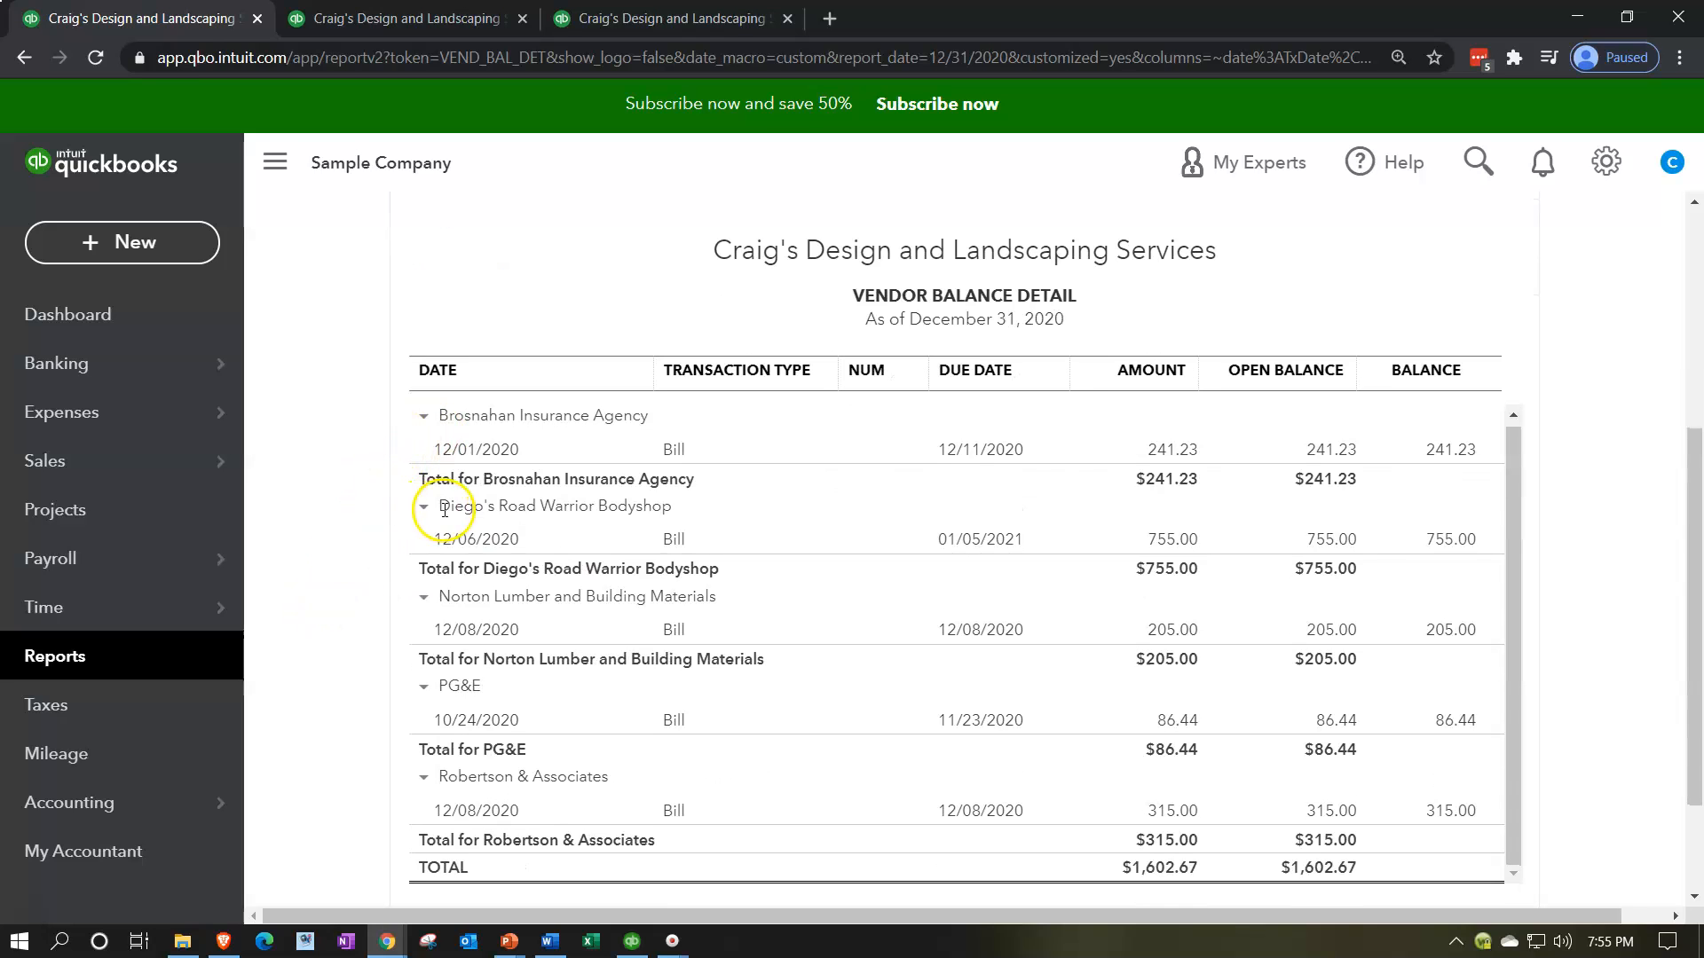
scroll(399, 608, "down", 2)
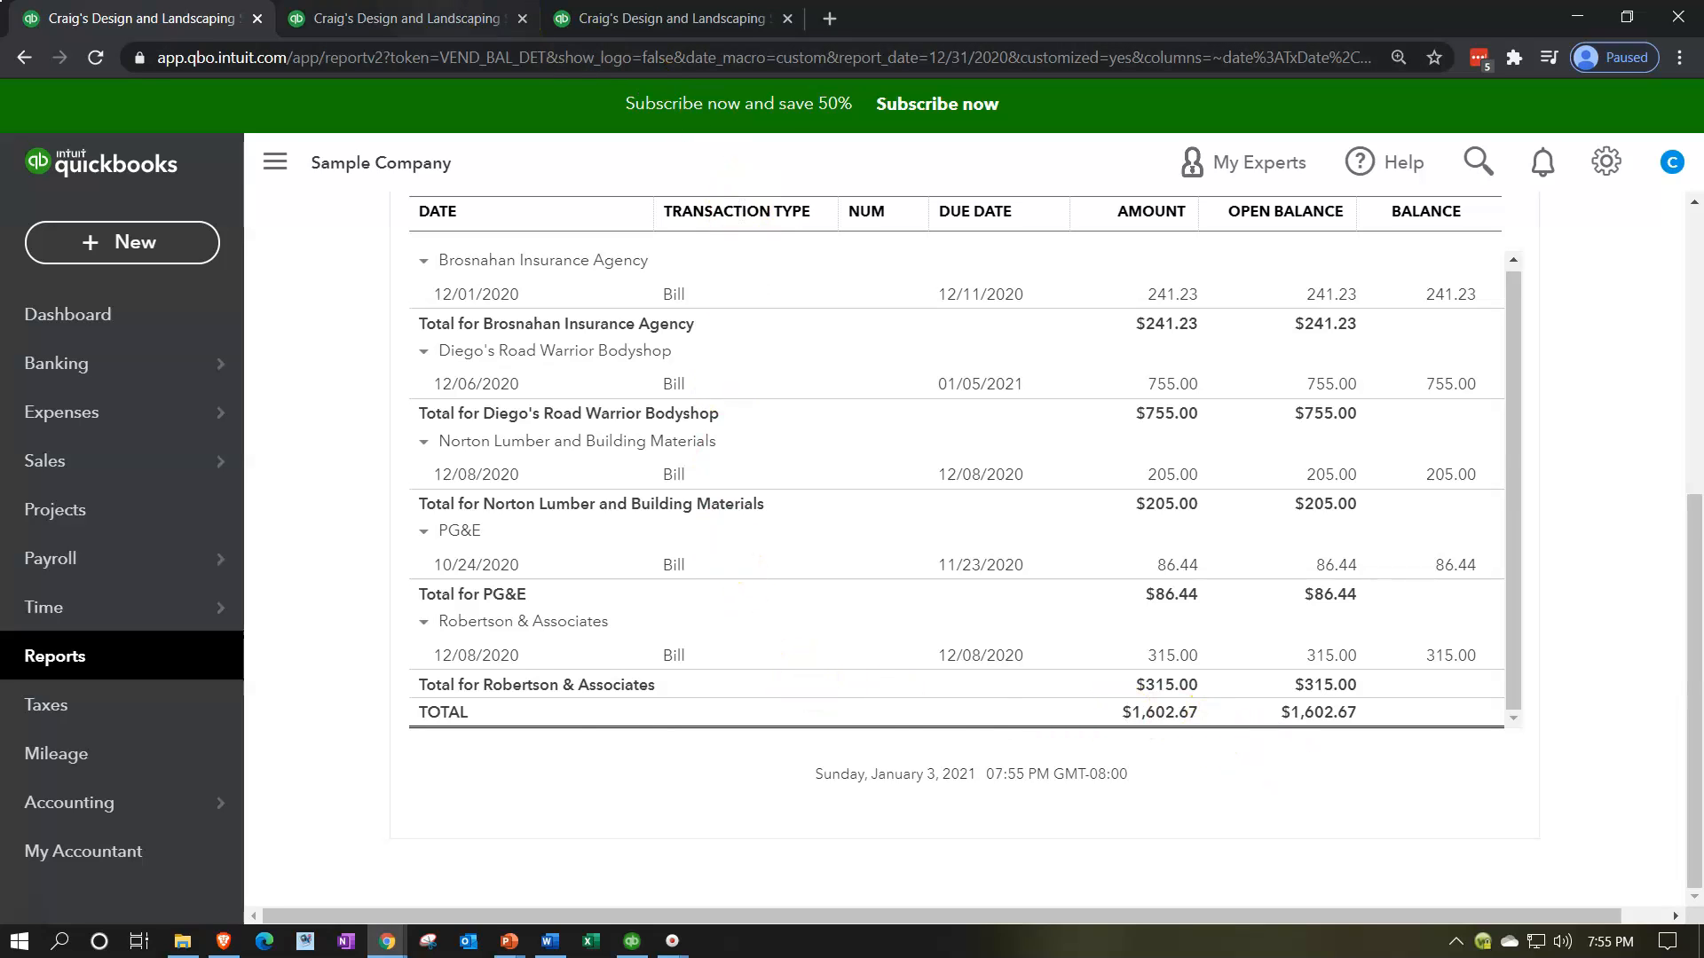
left_click(390, 18)
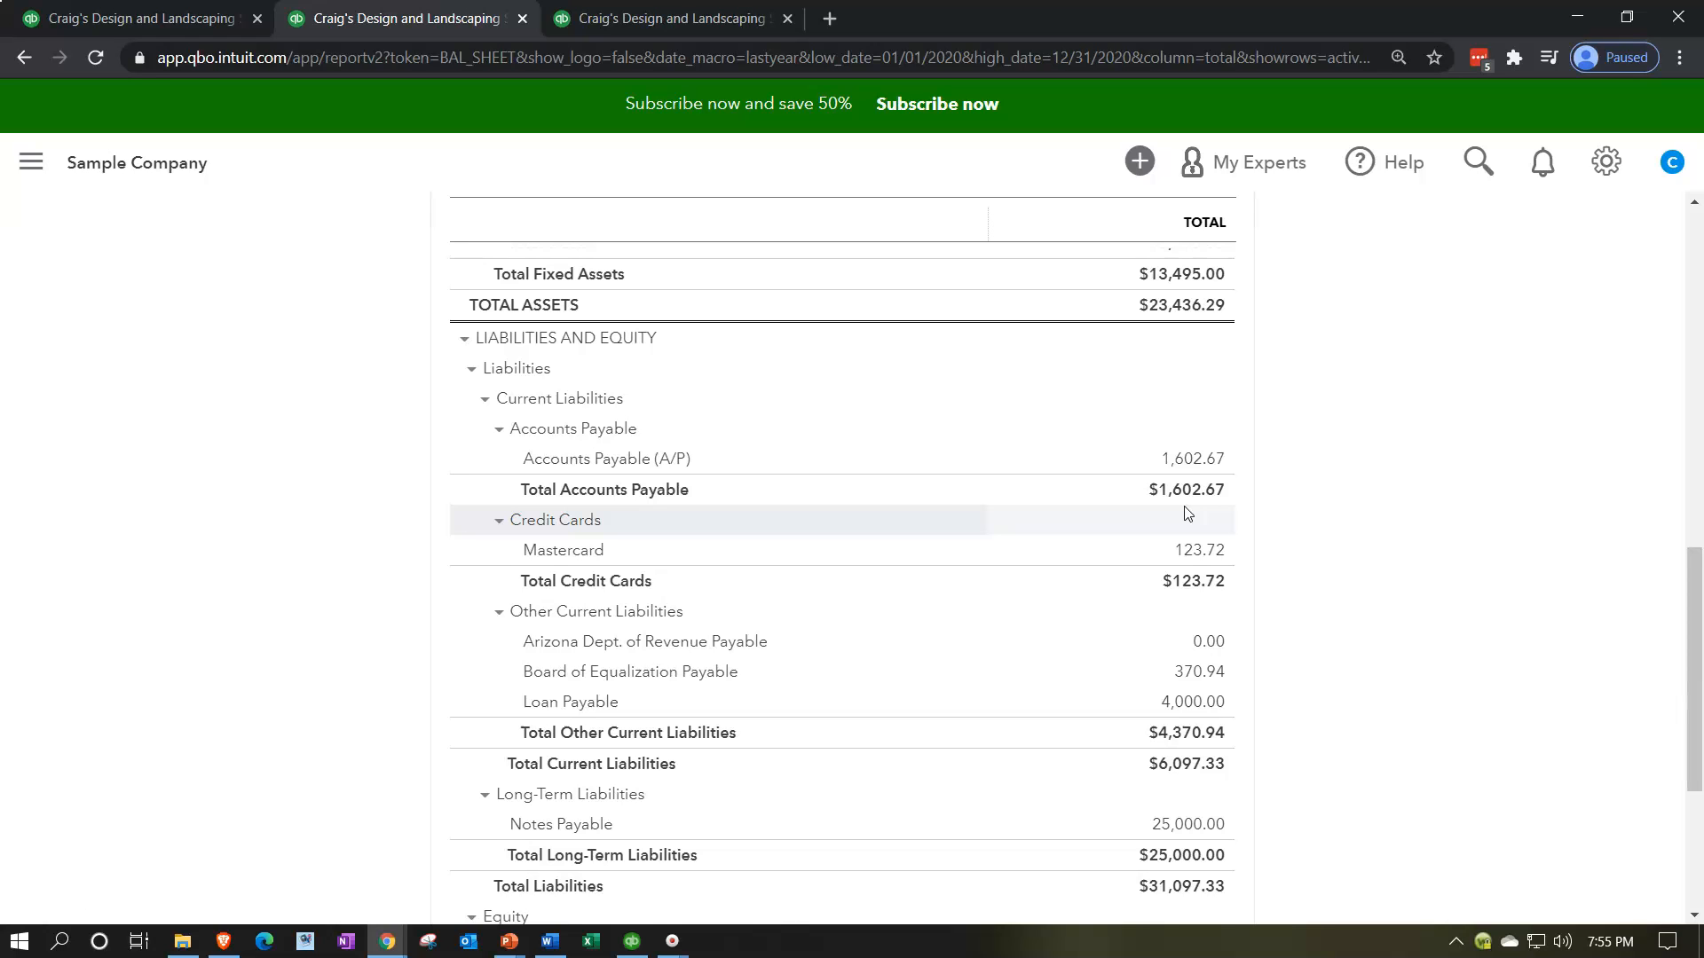
scroll(1084, 563, "up", 8)
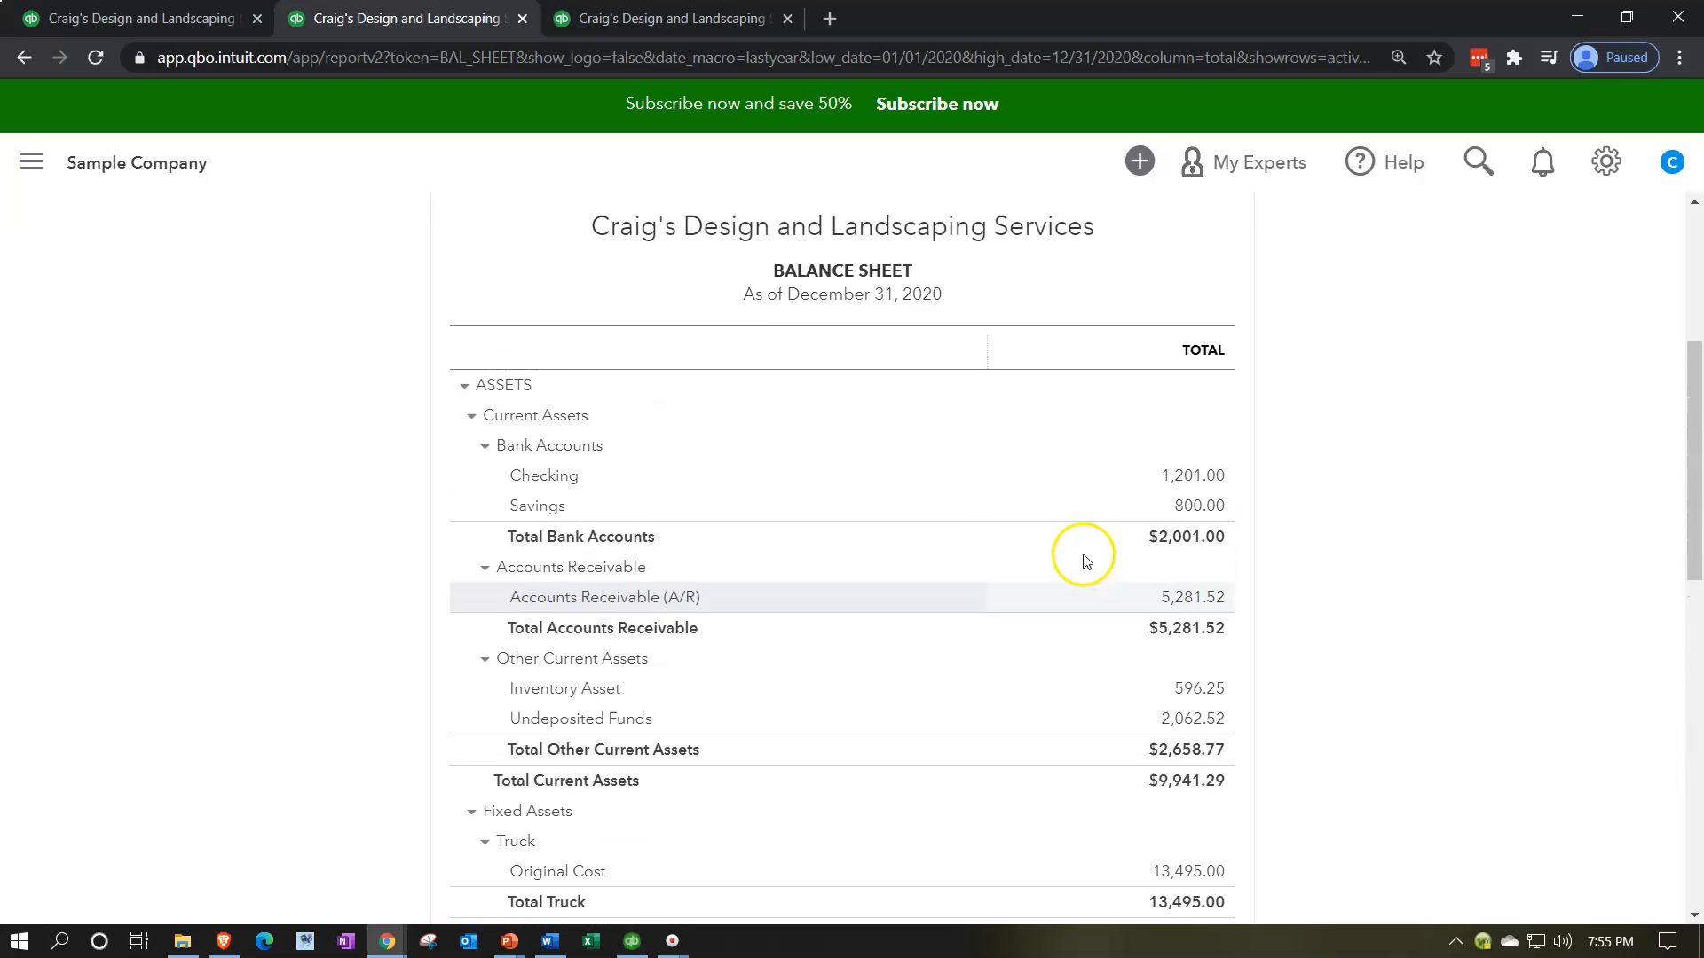